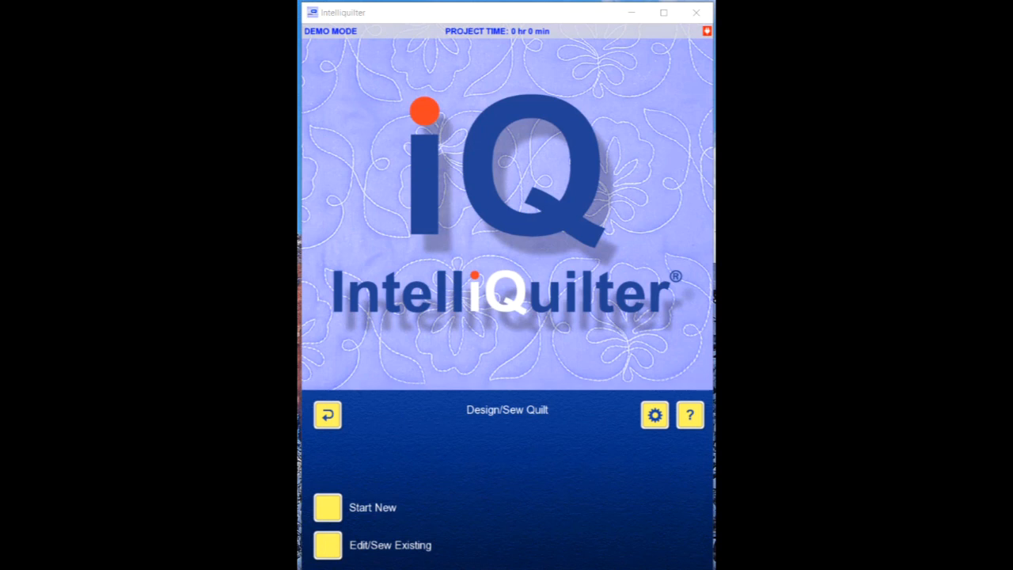
Start a new quilt project with a block pattern in a manually entered rectangular block 10" wide and 10" high
left_click(331, 513)
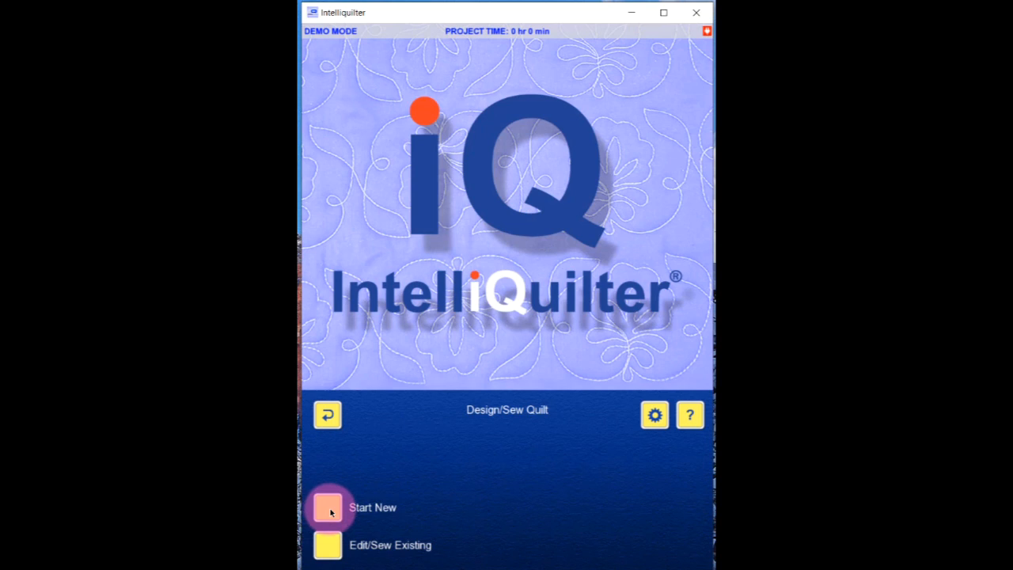
left_click(331, 509)
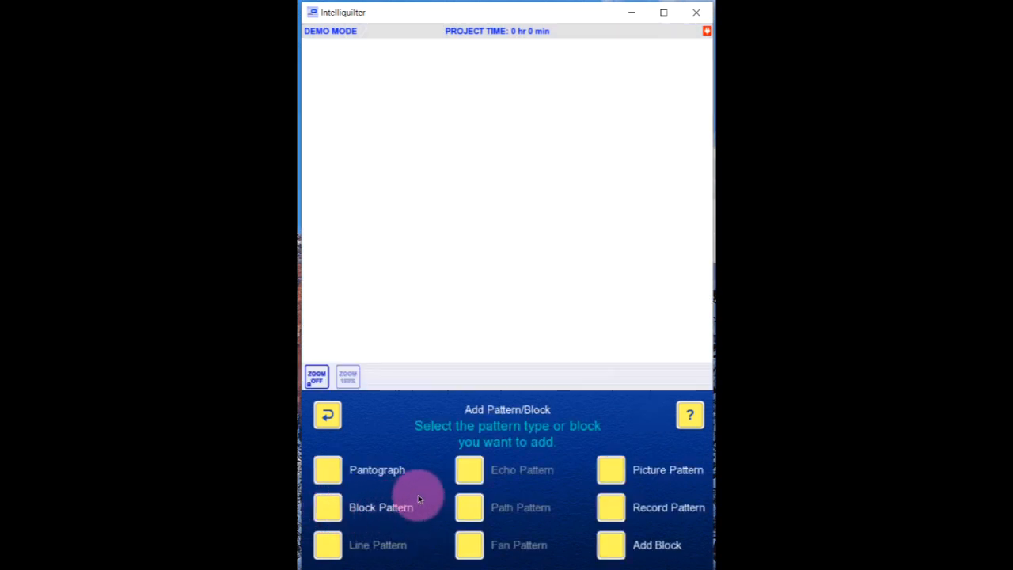
left_click(328, 508)
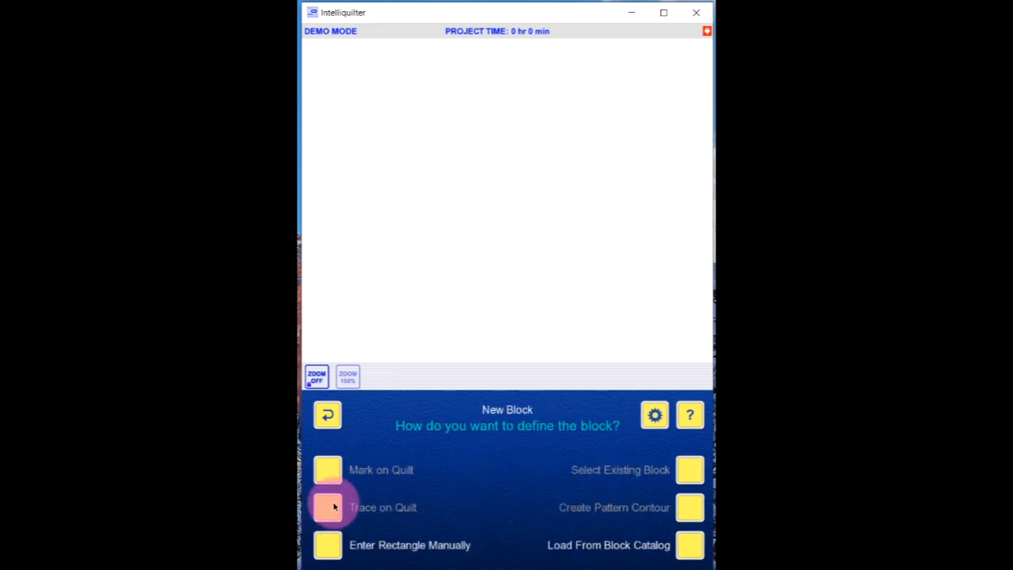
left_click(329, 545)
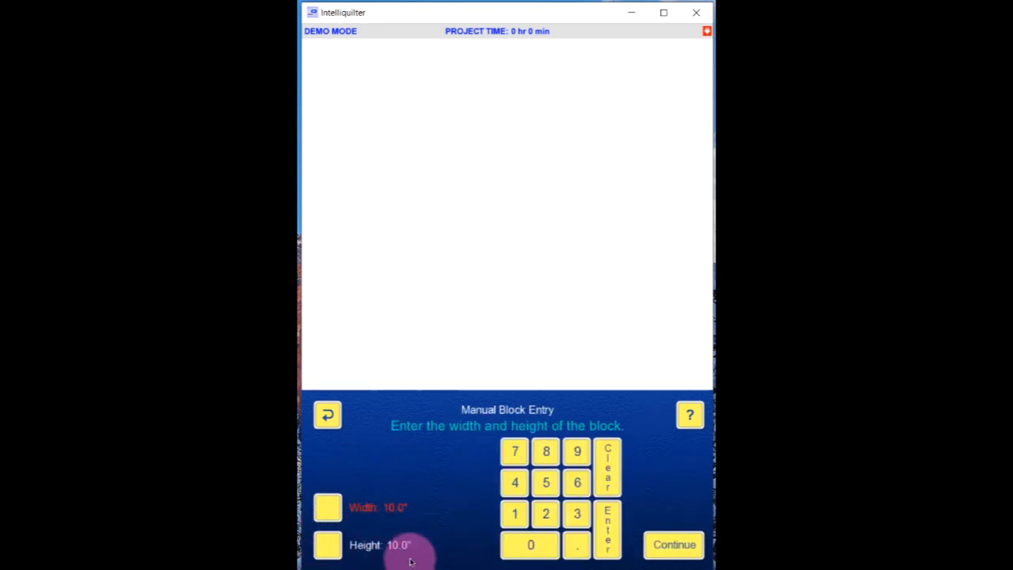
left_click(671, 545)
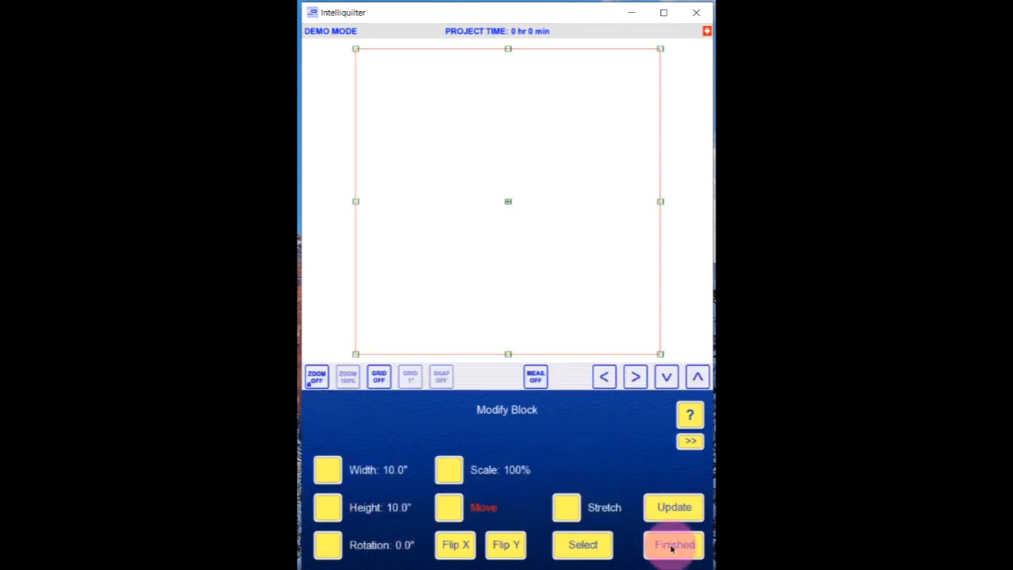
left_click(674, 546)
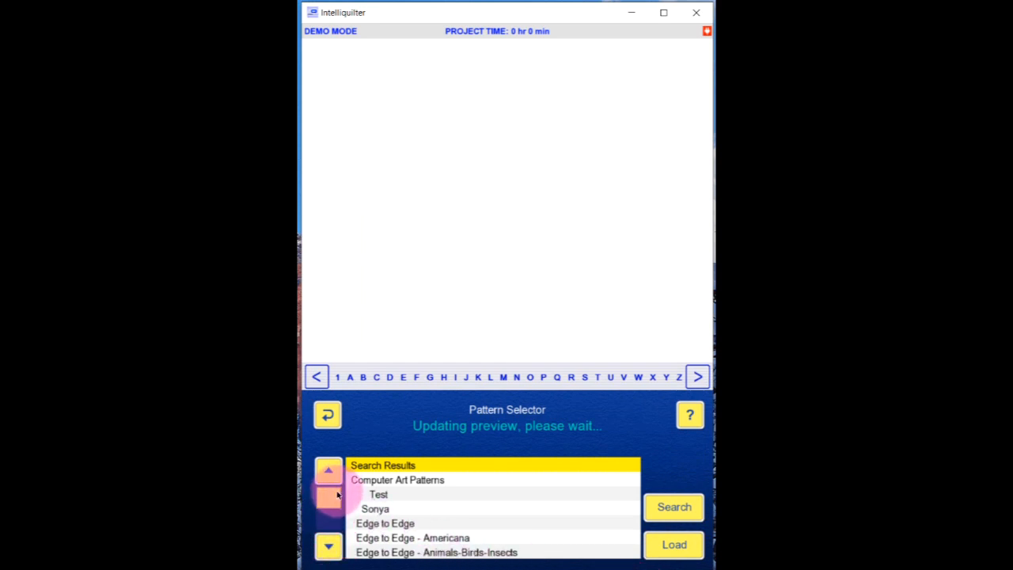
Open the Geometric catalog in the pattern list
left_click(329, 546)
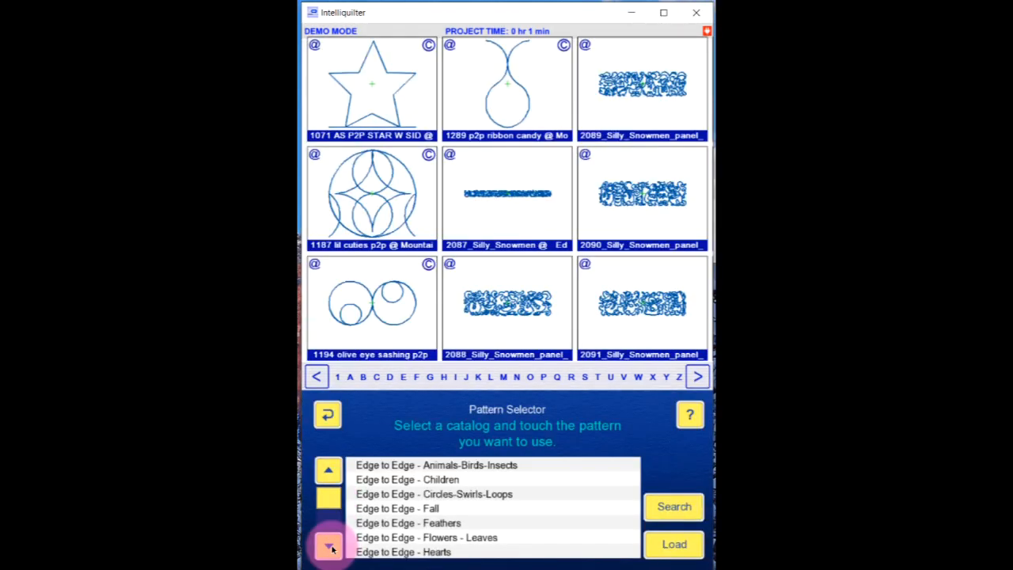
left_click(329, 546)
left_click(329, 546)
left_click(329, 546)
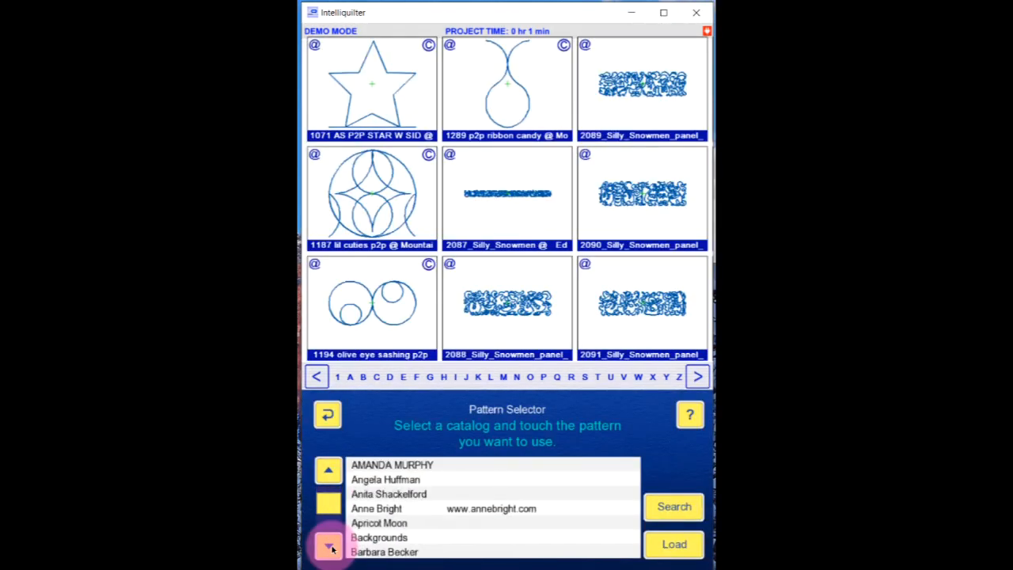
left_click(329, 546)
left_click(329, 546)
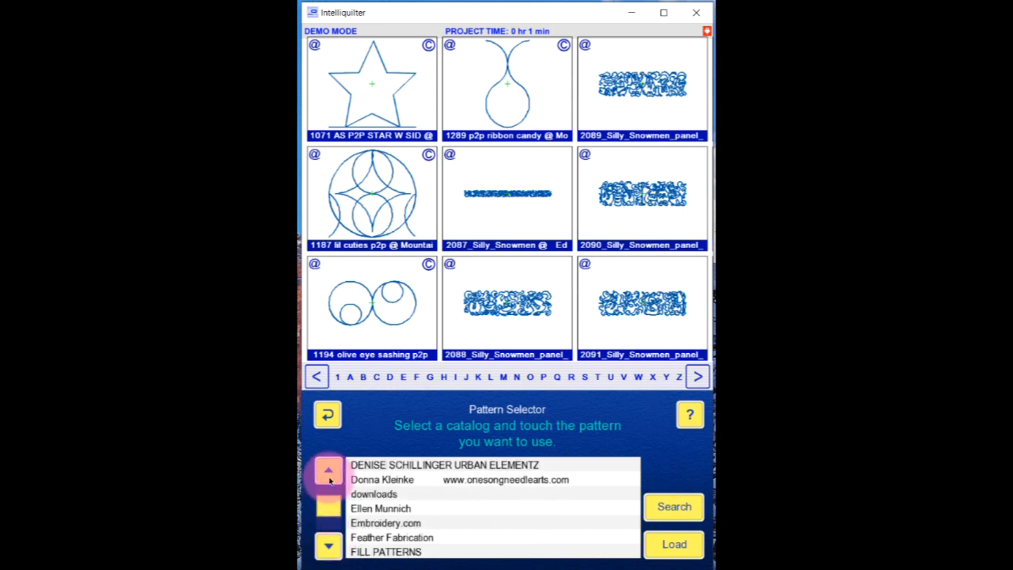
left_click(329, 546)
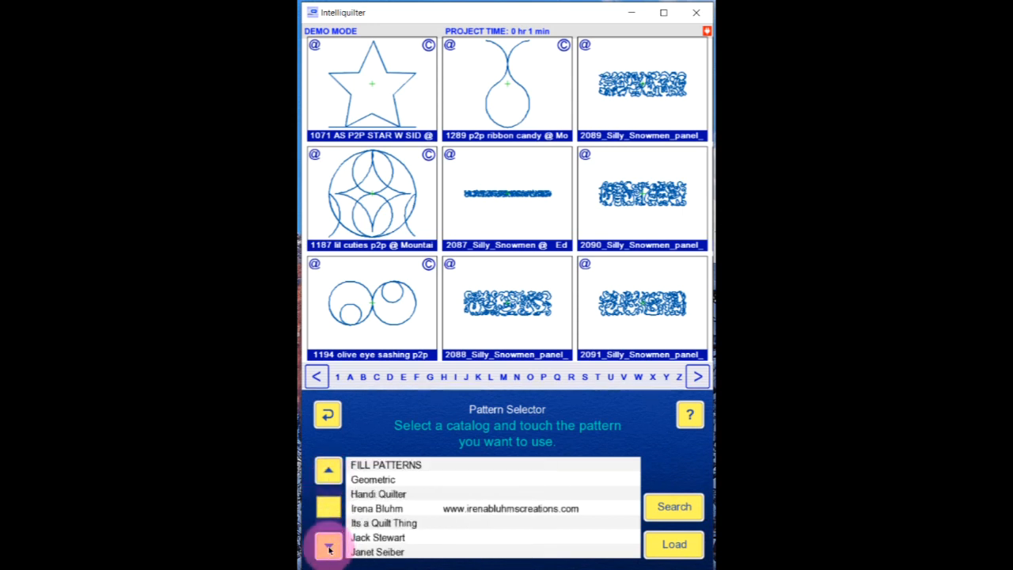
left_click(380, 480)
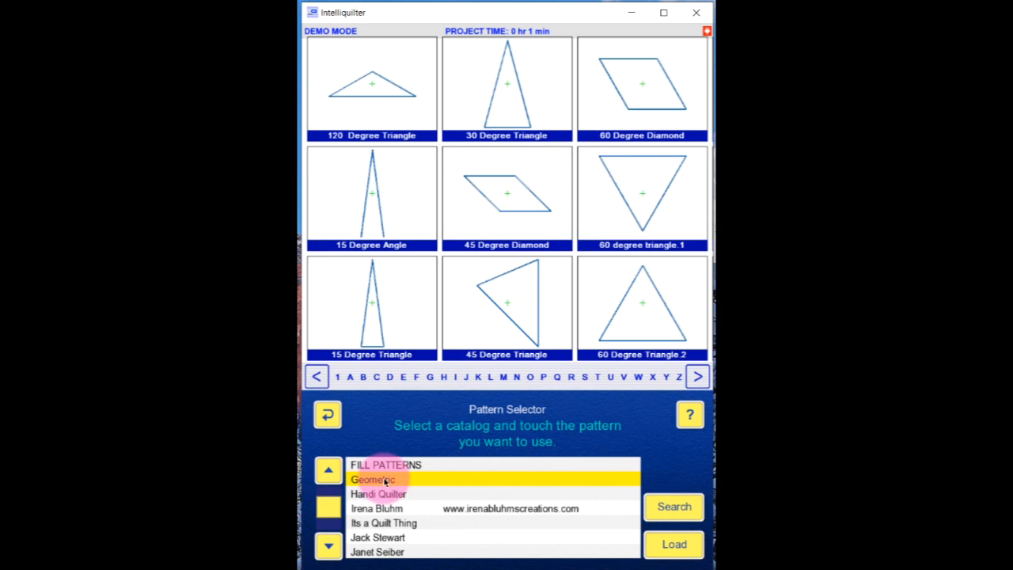
Place the pattern named arc in the block and move its start point onto the block's lower-left corner
left_click(349, 378)
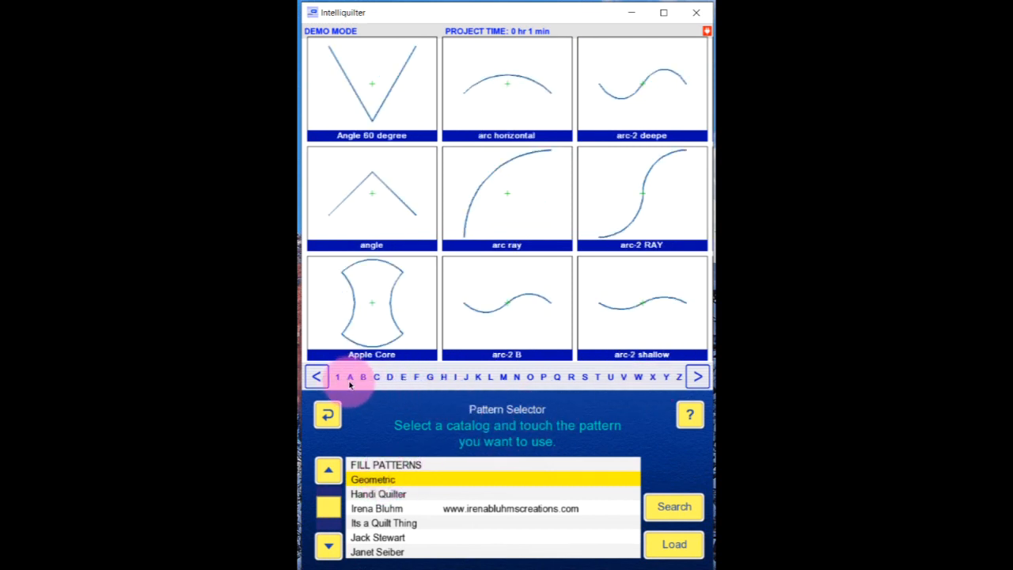
left_click(697, 378)
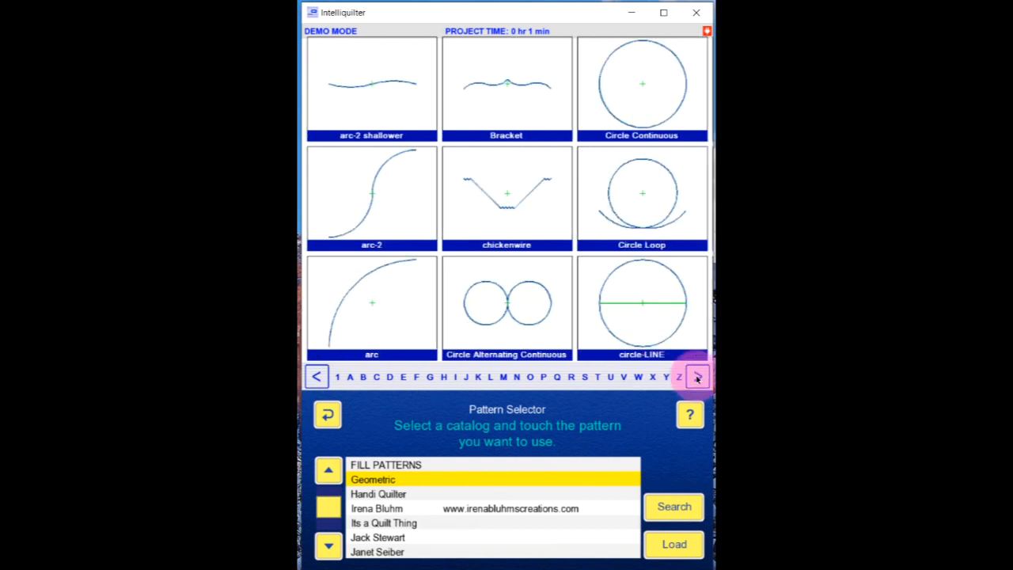
left_click(357, 280)
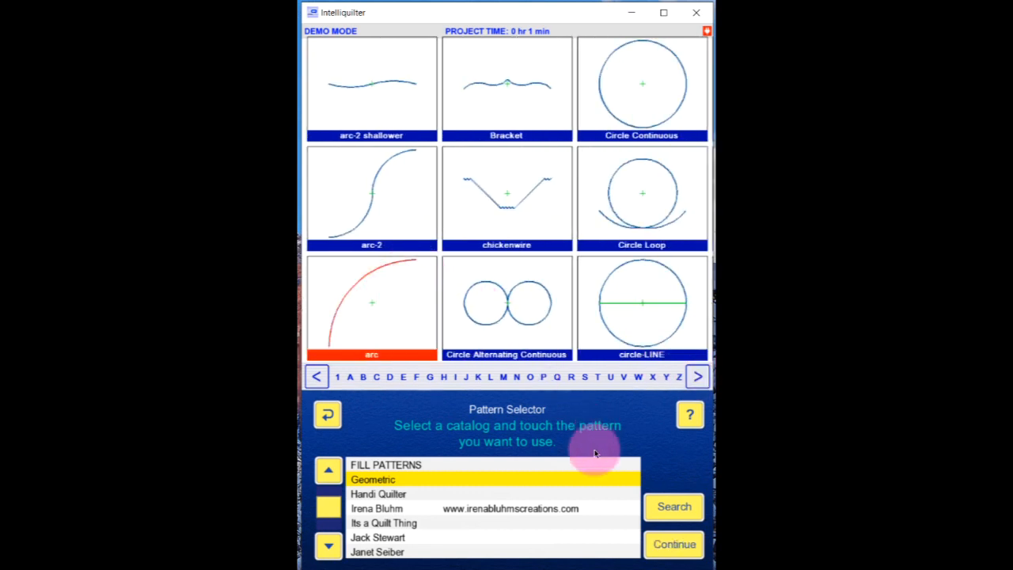
left_click(673, 544)
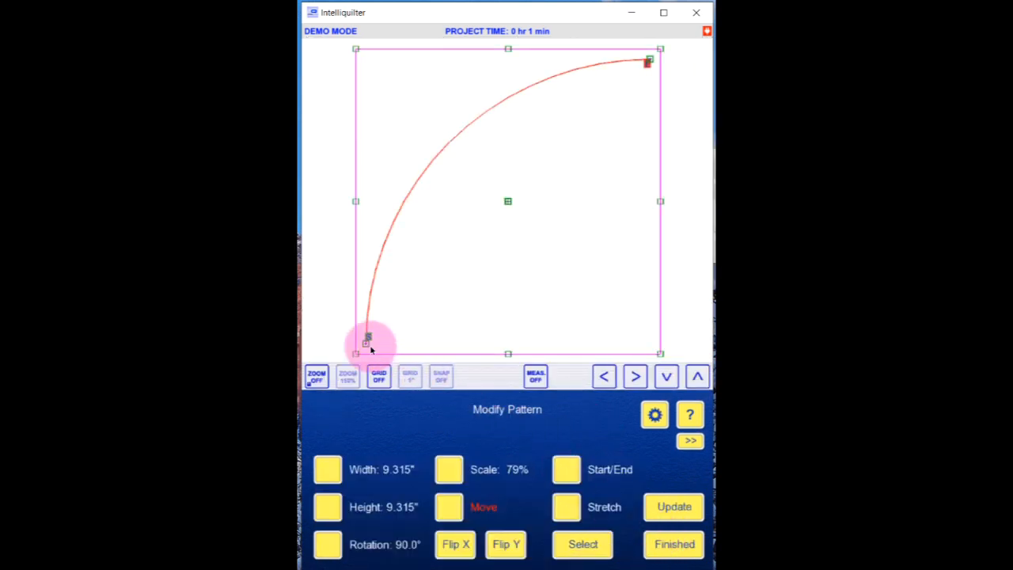
left_click_drag(366, 339, 356, 349)
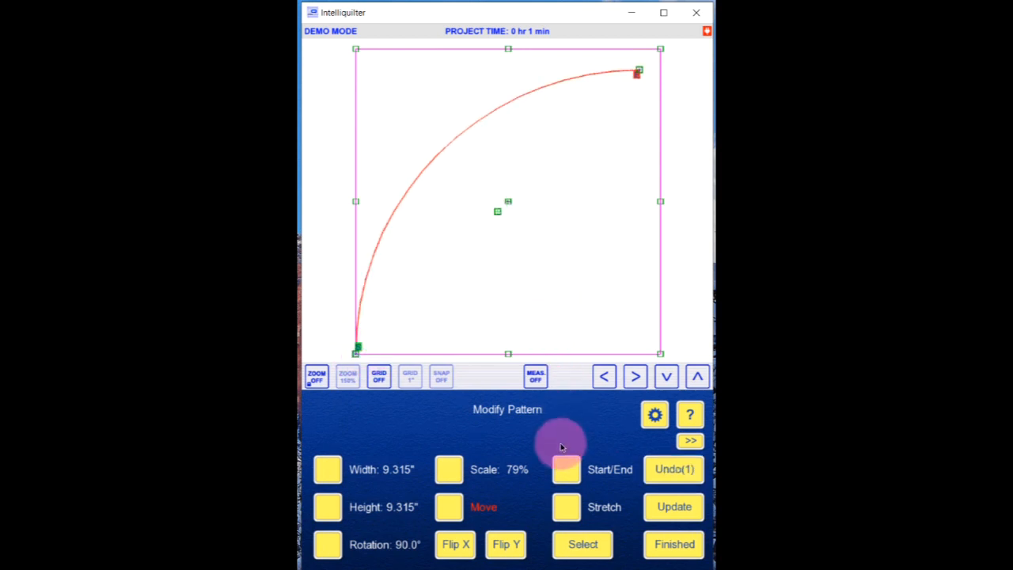
Stretch the arc from its anchored start point so that its end snaps to the block's lower-right corner
left_click(576, 513)
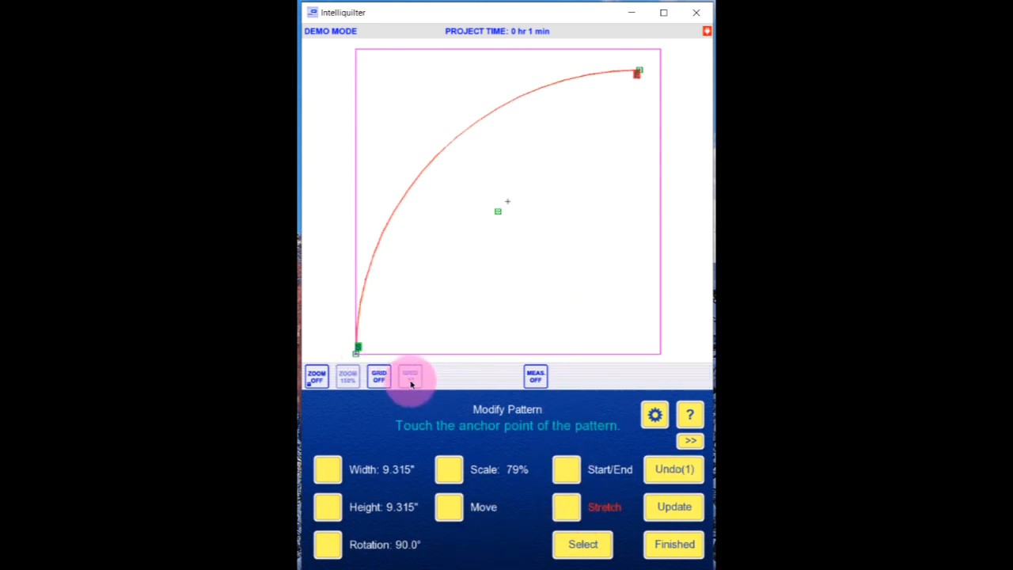
left_click(356, 355)
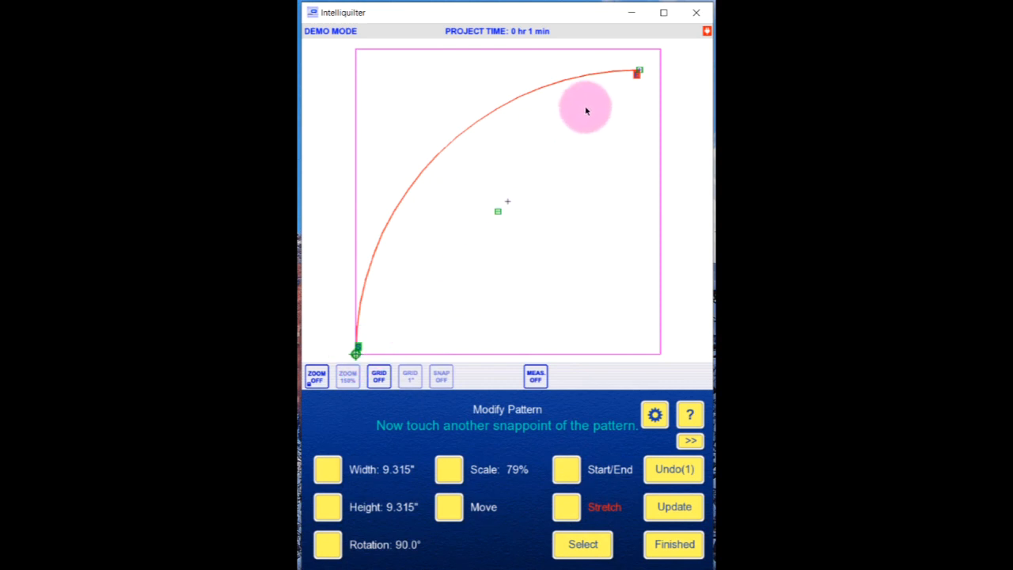
left_click_drag(639, 72, 649, 361)
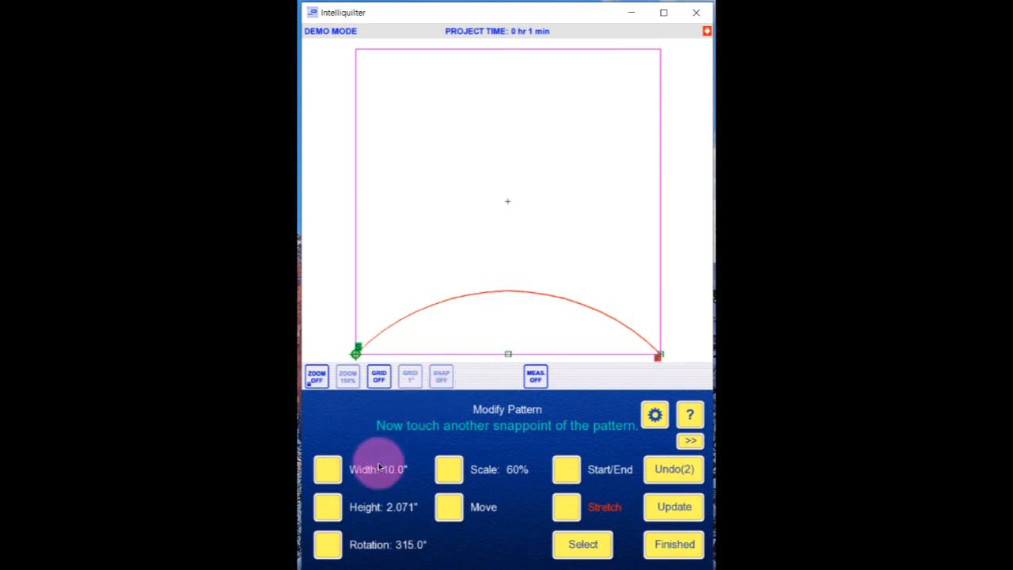
Try to reduce the arc's height by one increment, and undo both the height change and the stretch
left_click(328, 508)
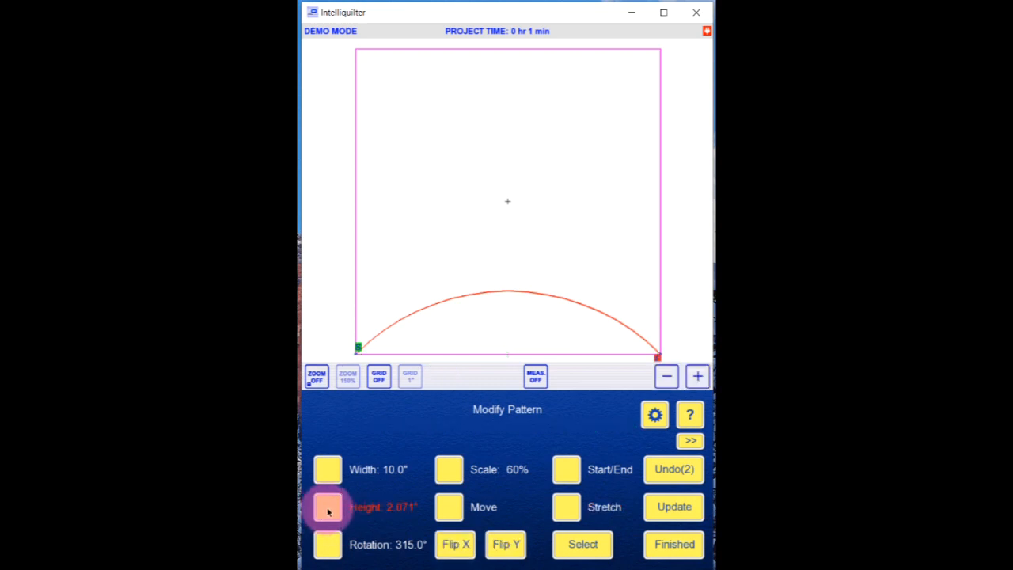
left_click(661, 378)
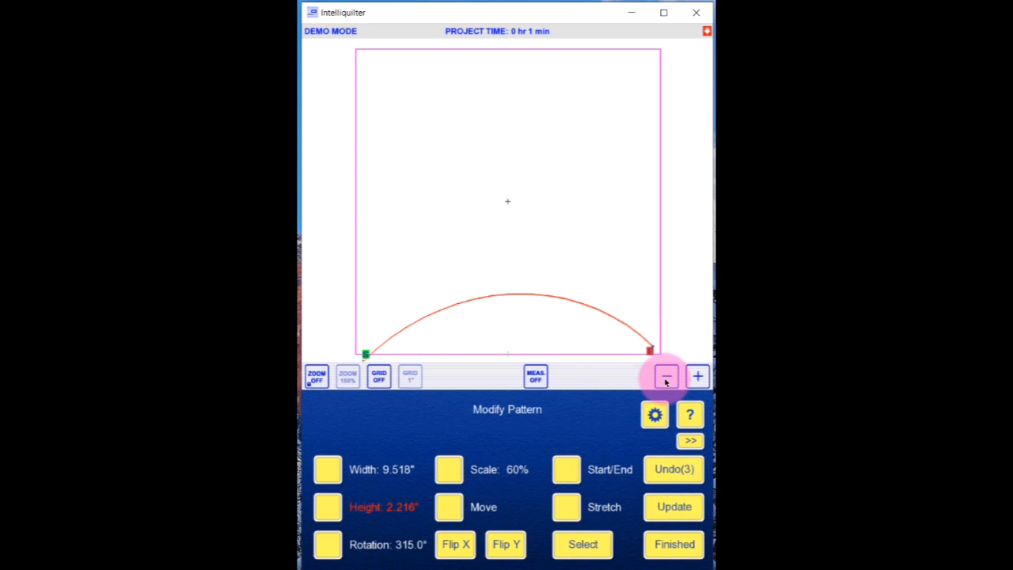
left_click(674, 472)
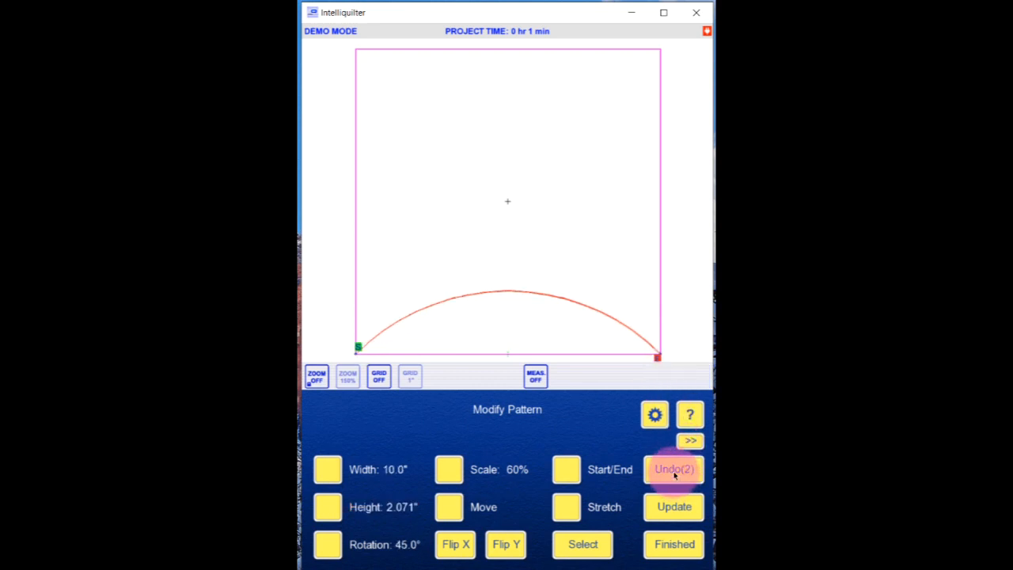
left_click(673, 470)
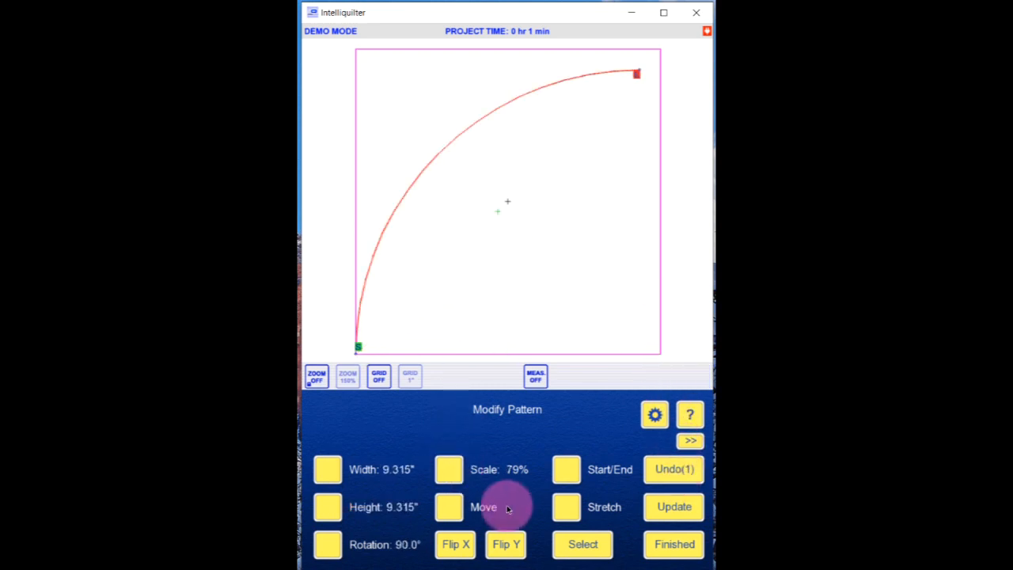
Anchor the arc's start, stretch its end to the block's lower-right corner again, and update the pattern to reset its rotation and scale
left_click(566, 515)
left_click(357, 346)
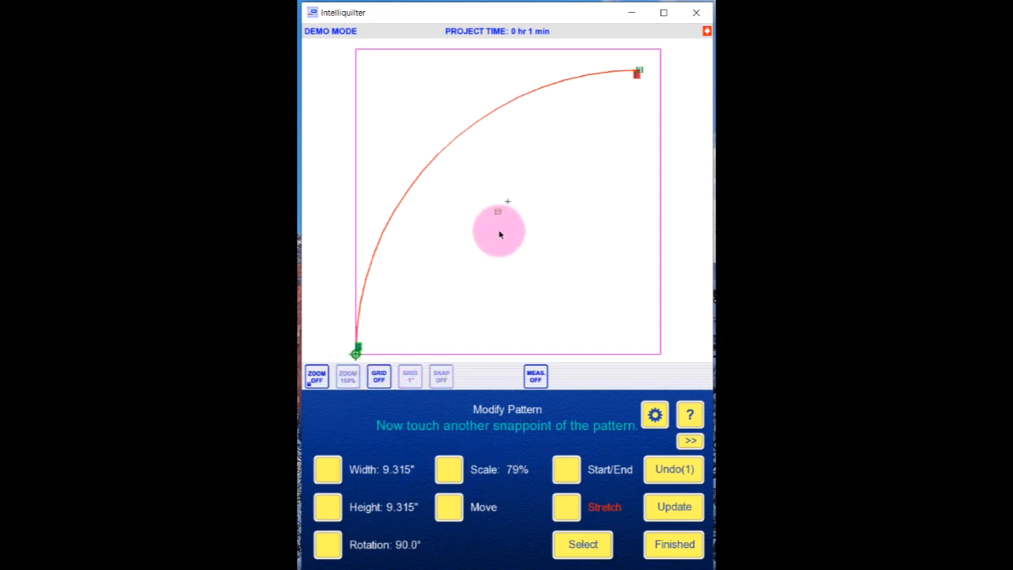
left_click_drag(638, 72, 659, 355)
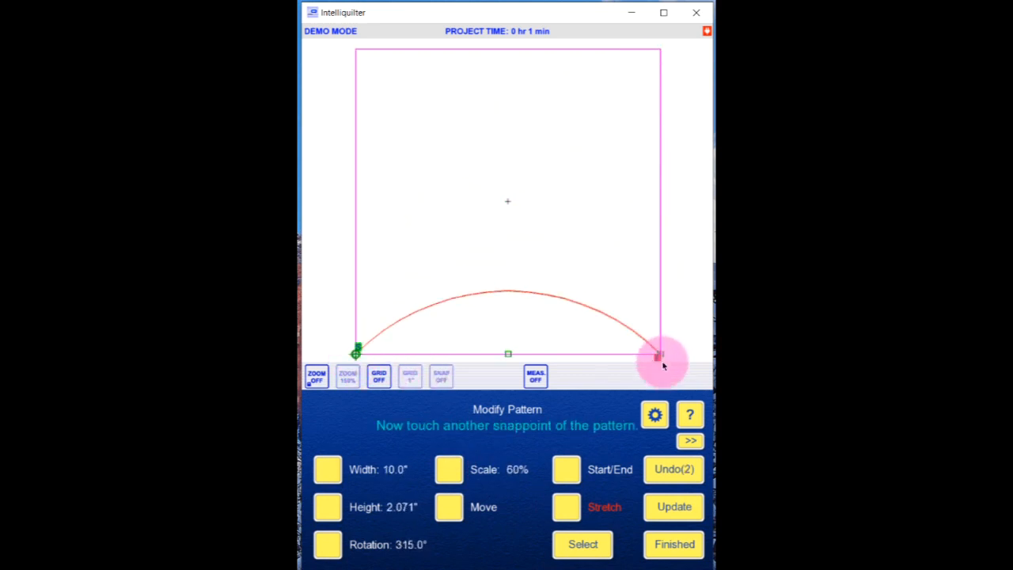
left_click(673, 514)
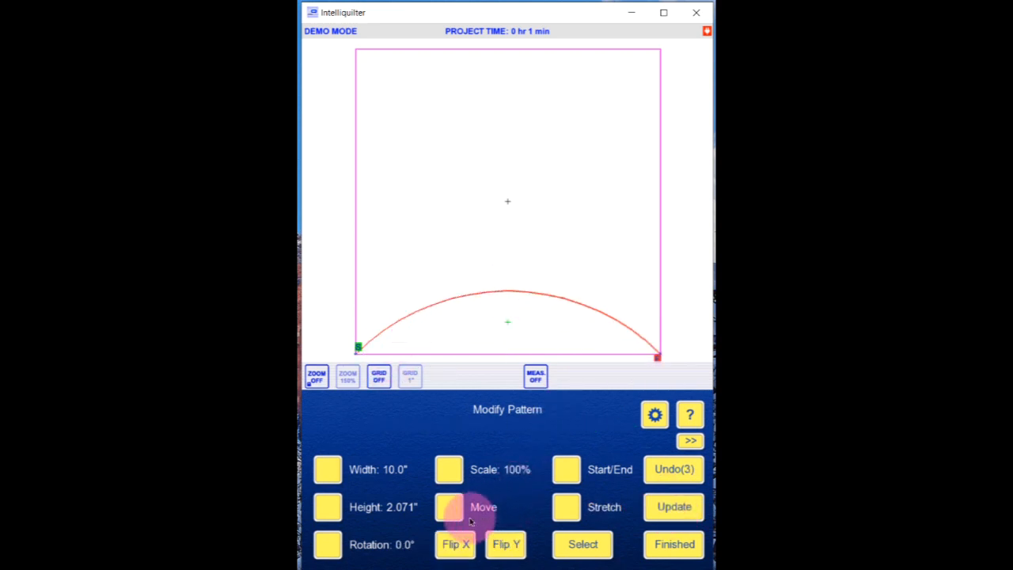
Set the arc's height to 1.5"
left_click(328, 506)
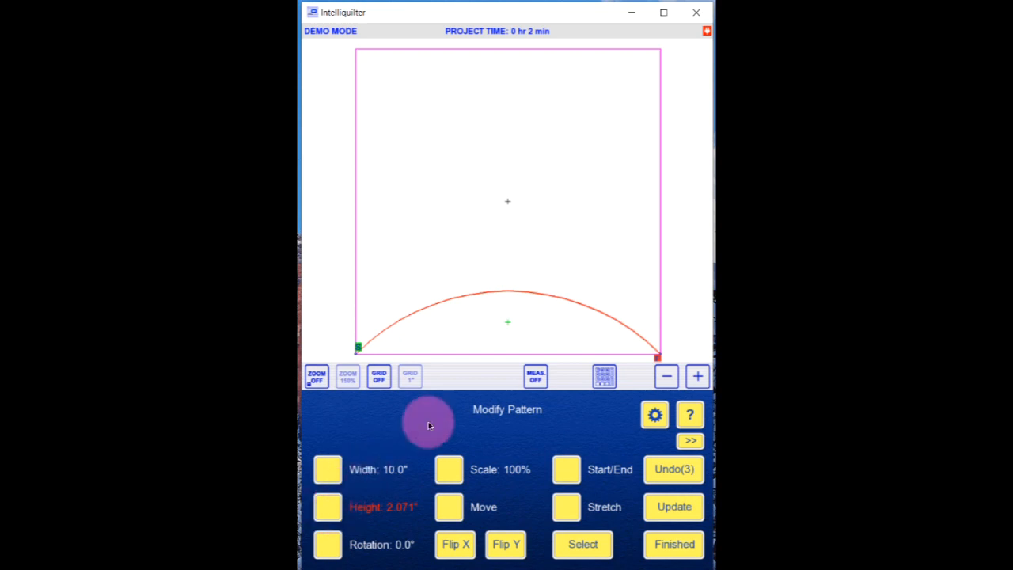
left_click(602, 378)
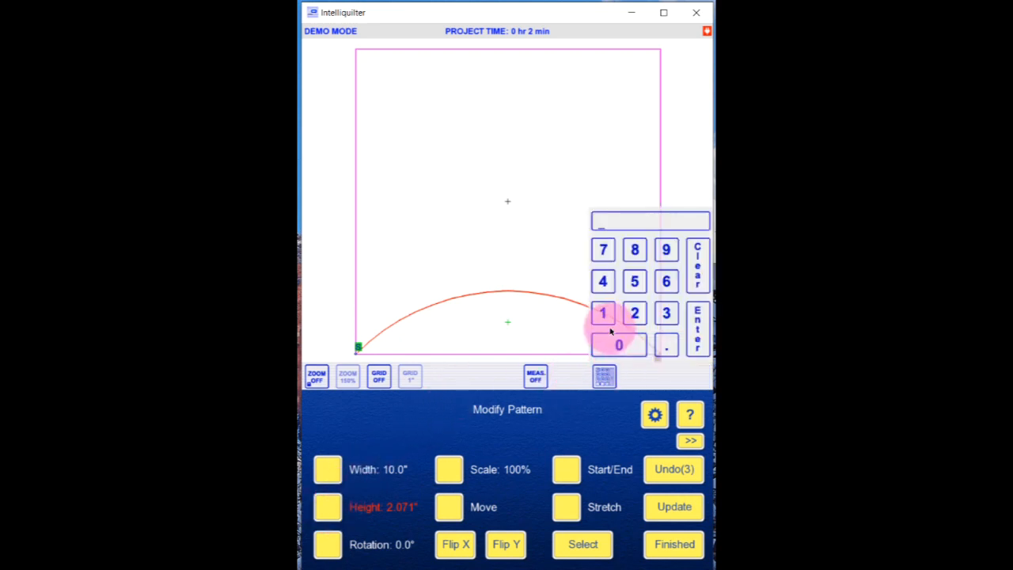
left_click(602, 313)
left_click(666, 345)
left_click(633, 285)
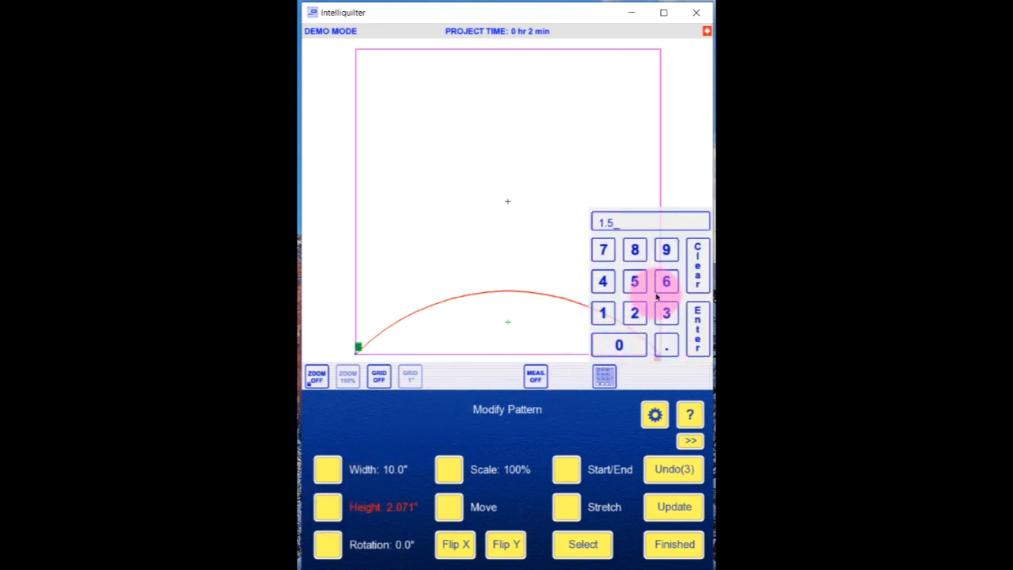
left_click(698, 338)
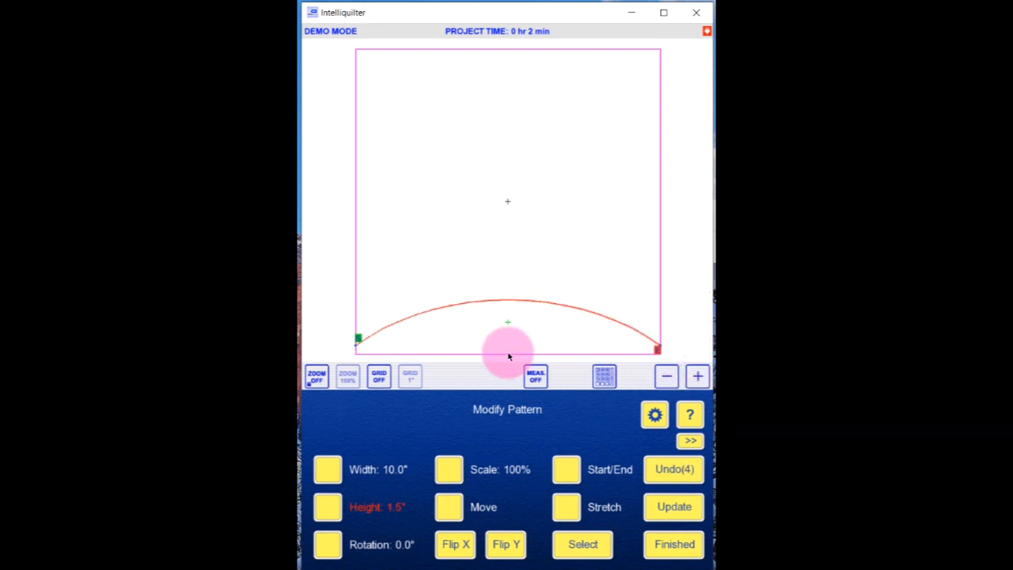
Move the arc's start point back onto the block's lower-left corner and finish the pattern without adding another block pattern
left_click(450, 503)
left_click_drag(355, 344, 356, 352)
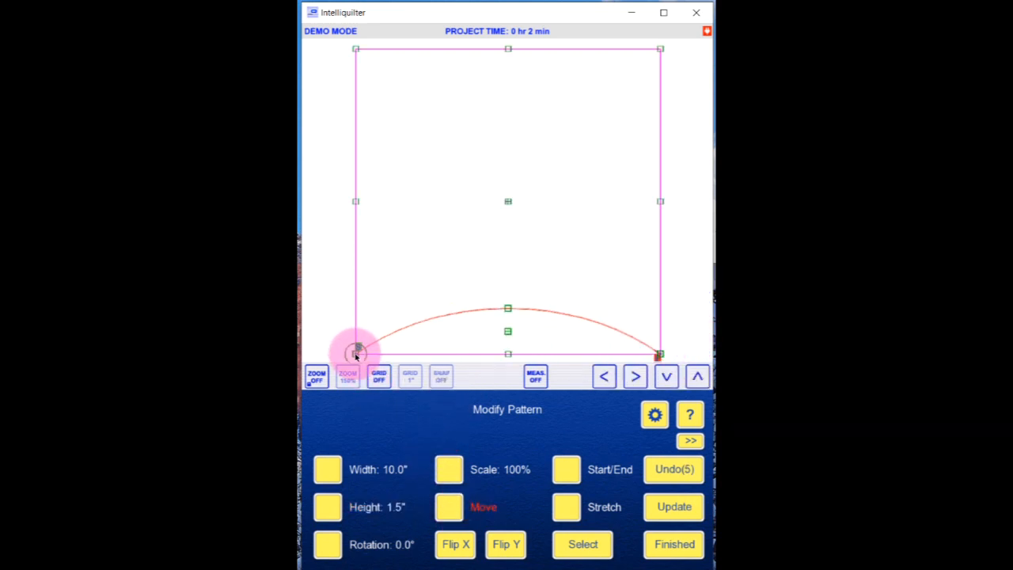
left_click(674, 545)
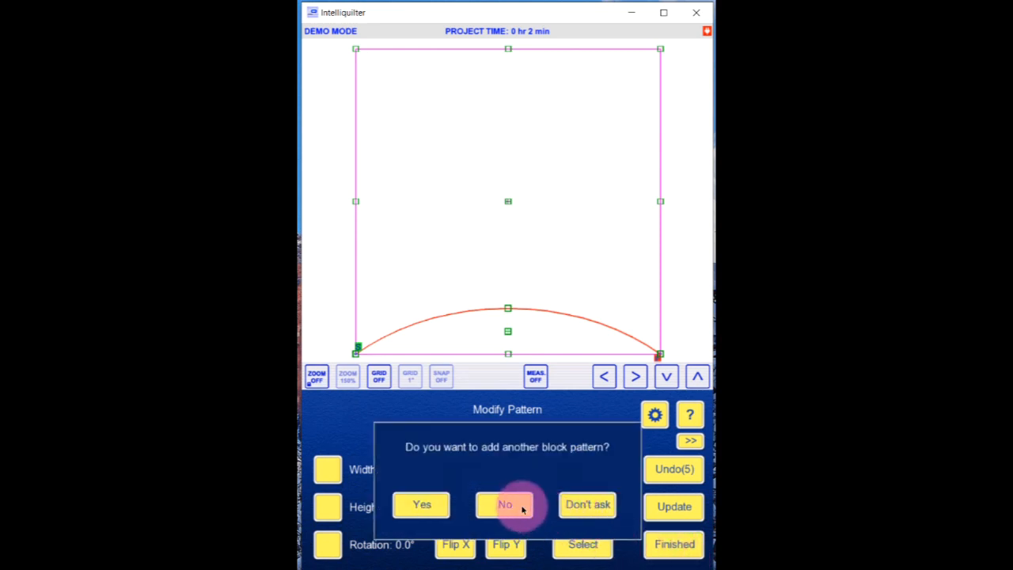
left_click(513, 506)
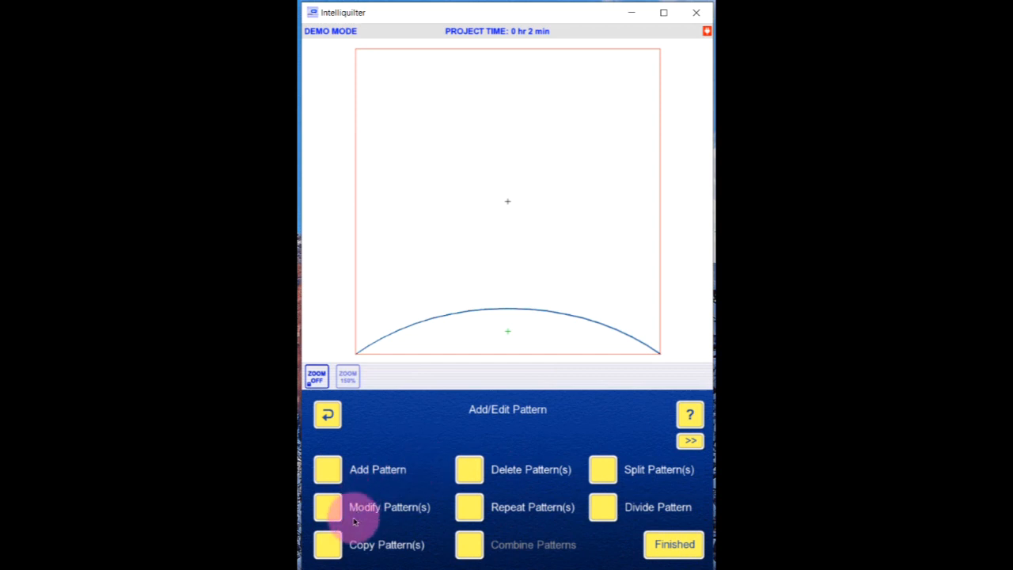
Make a copy of the arc pattern along the block's bottom edge
left_click(331, 547)
left_click(515, 310)
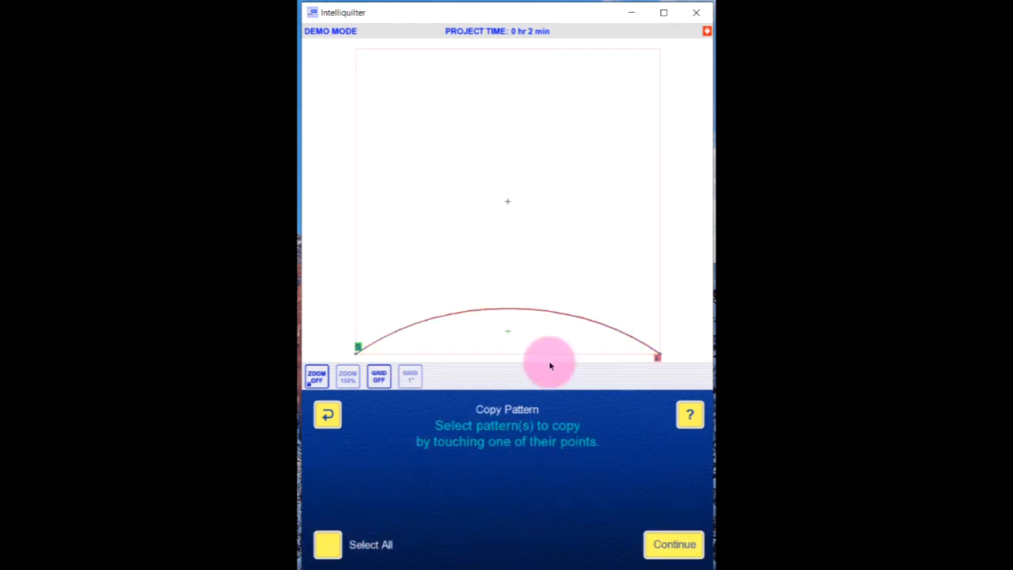
left_click(662, 554)
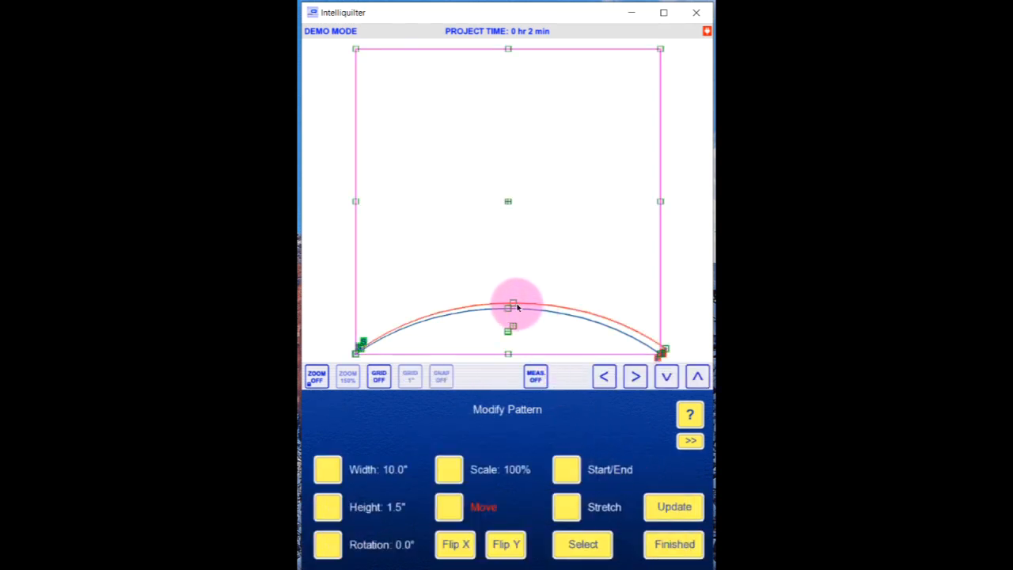
Align the copied arc with the original along the block's bottom edge and set the copy's height to 1.0"
left_click_drag(516, 306, 507, 310)
left_click(330, 506)
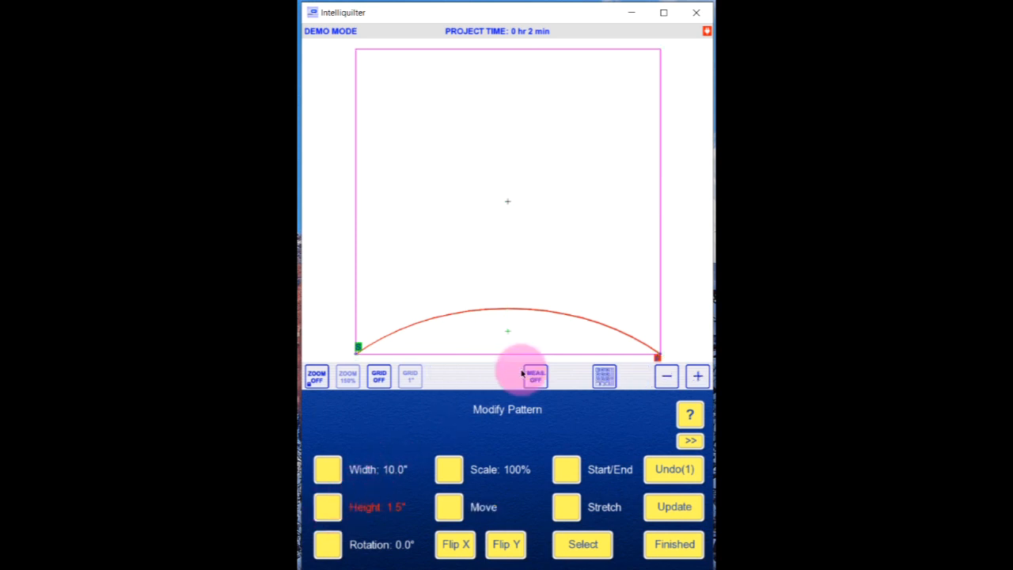
left_click(605, 377)
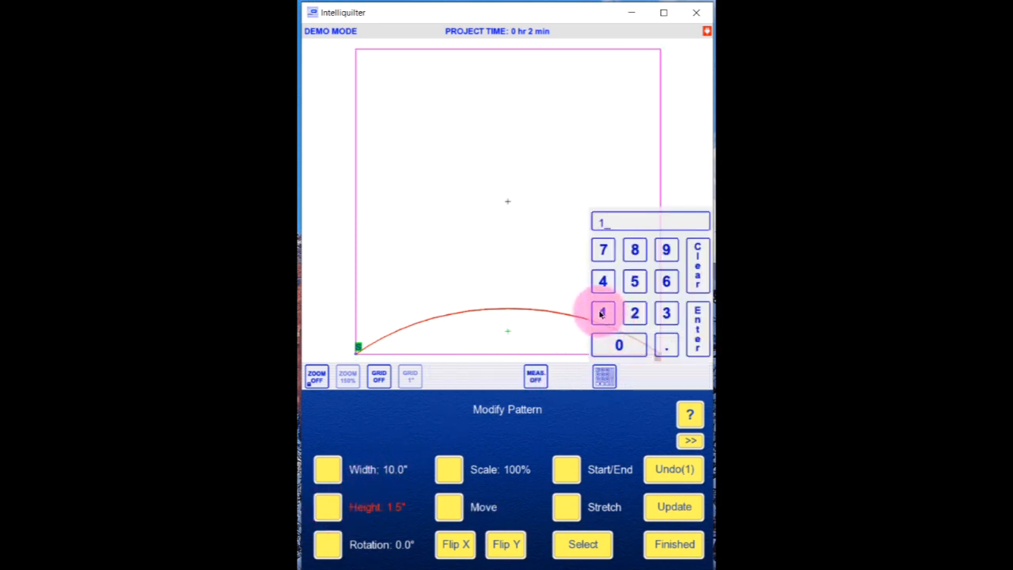
left_click(694, 332)
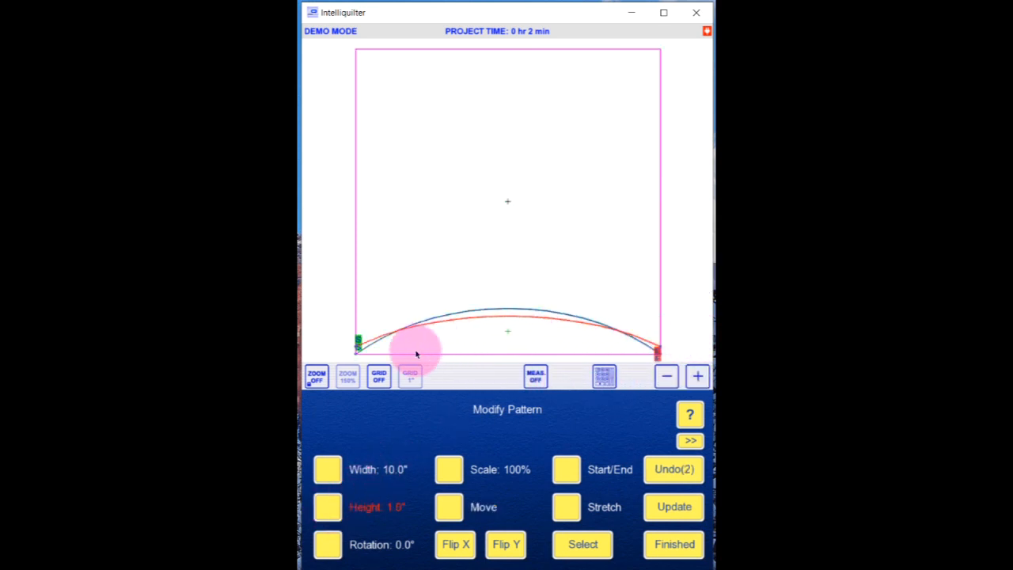
Move the 1.0" arc's start point onto the block's lower-left corner and finish the pattern
left_click(357, 348)
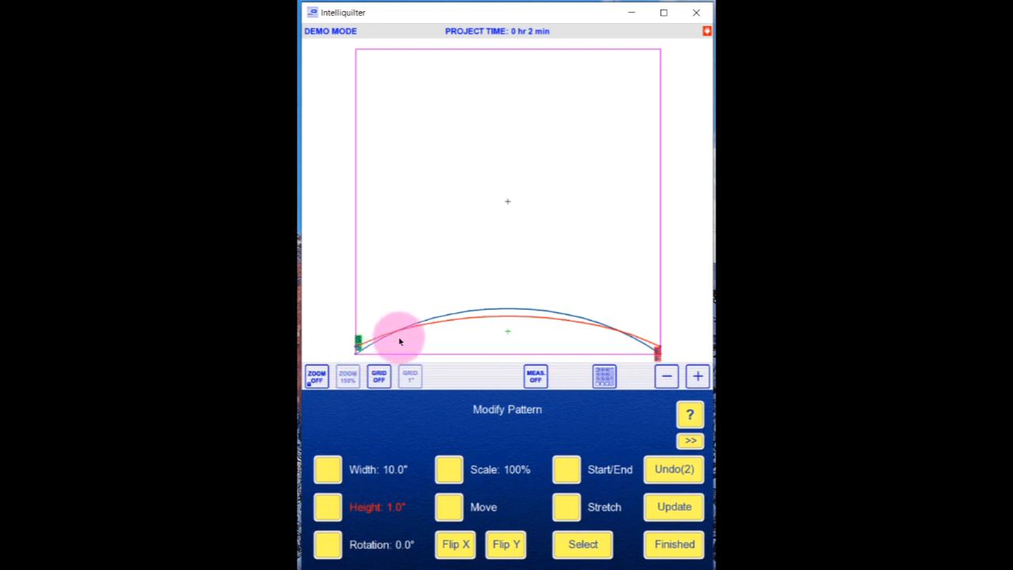
left_click(451, 509)
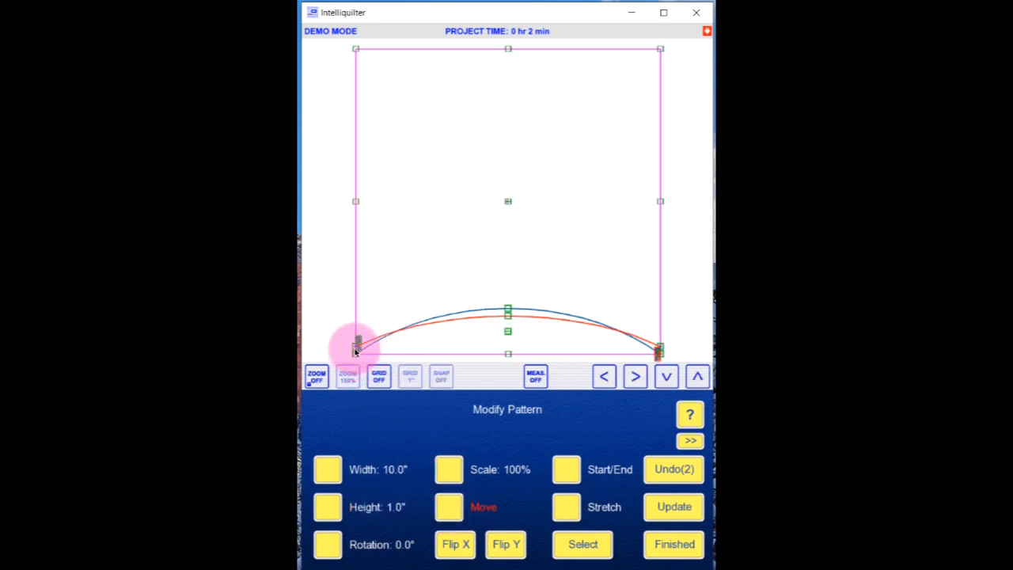
left_click(671, 545)
Copy the 1.0" arc and move the copy exactly onto its original
left_click(327, 543)
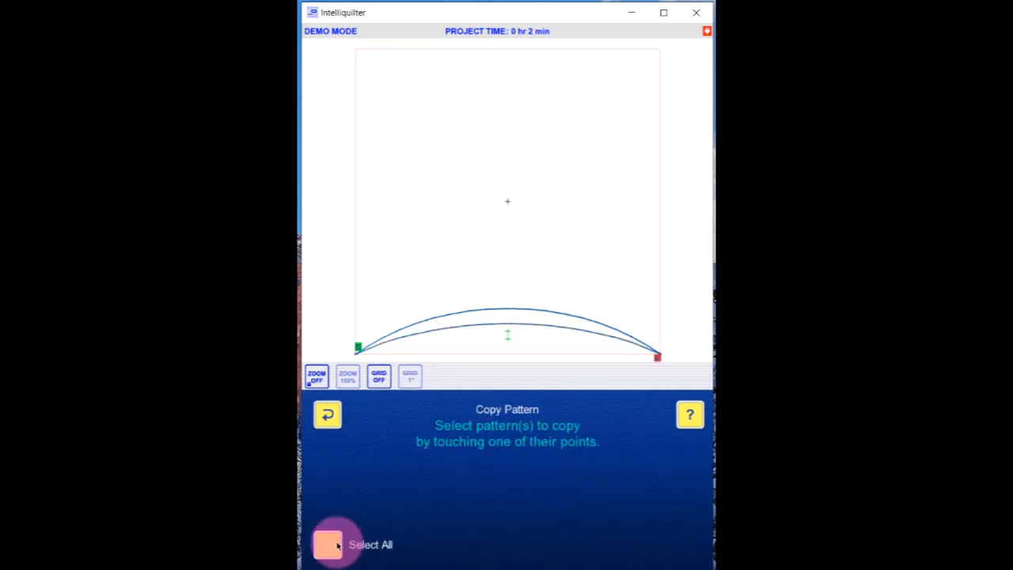
left_click(516, 324)
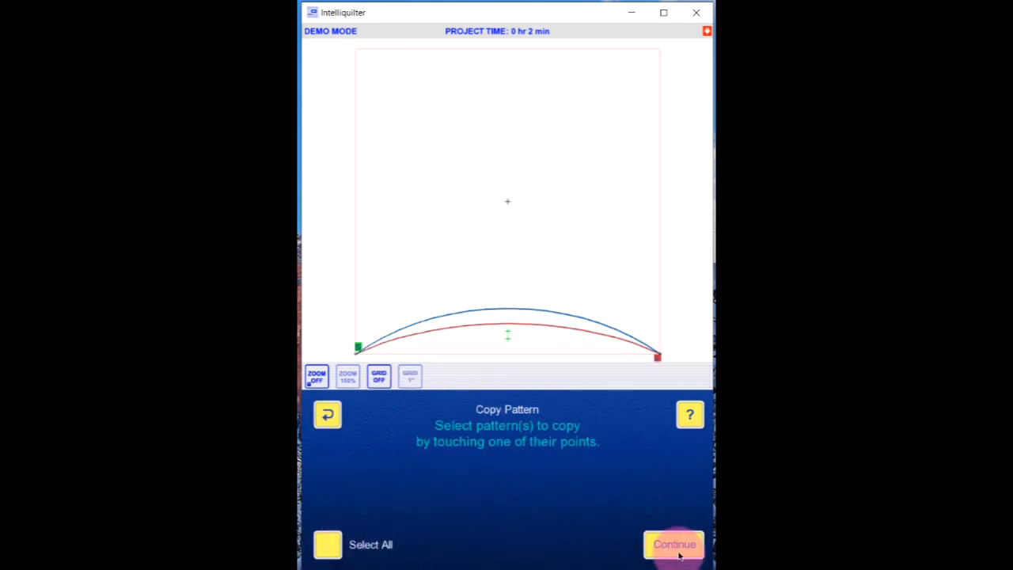
left_click(674, 542)
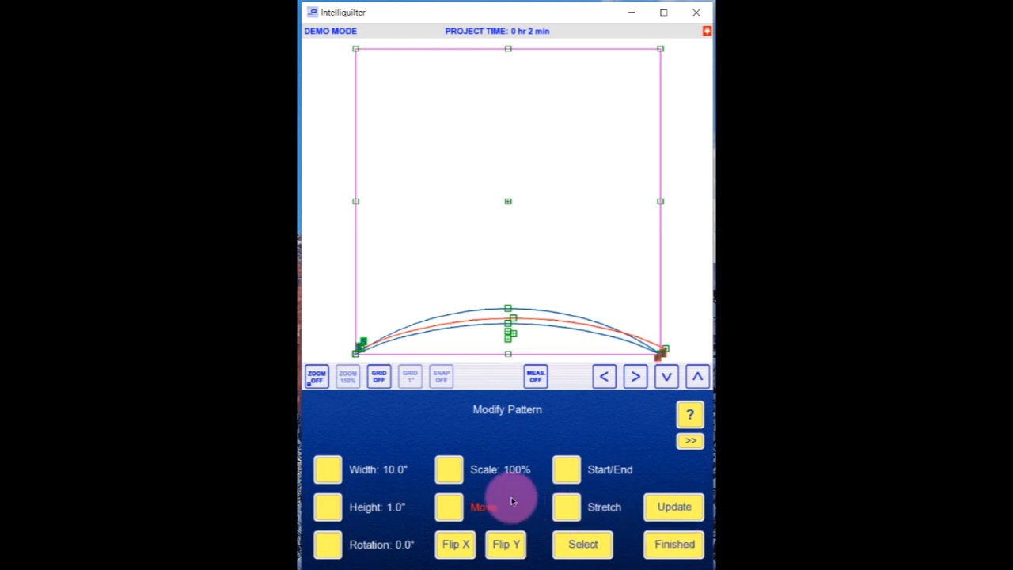
left_click_drag(518, 325, 508, 318)
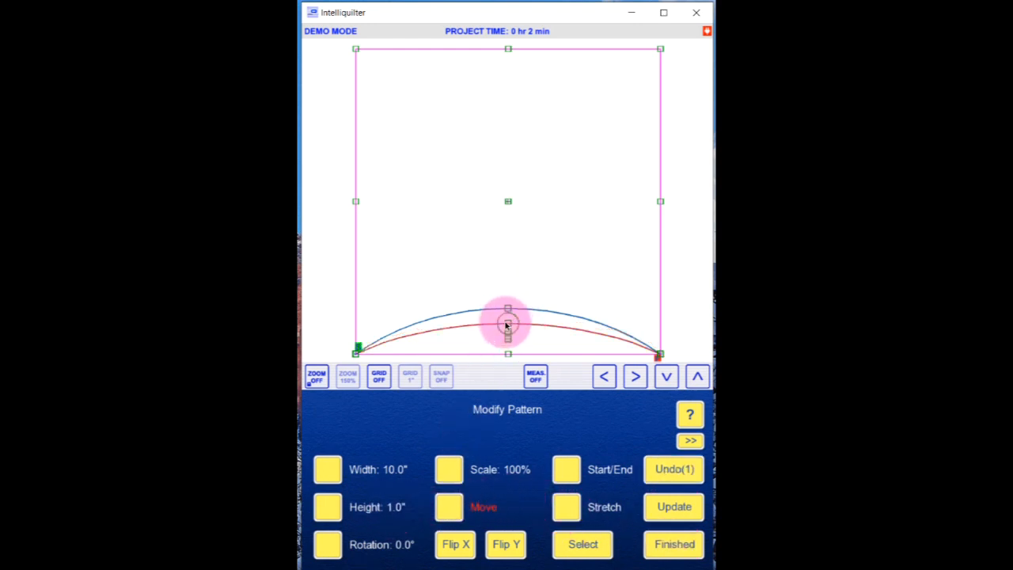
Set the new arc copy's height to 0.5"
left_click(345, 510)
left_click(604, 378)
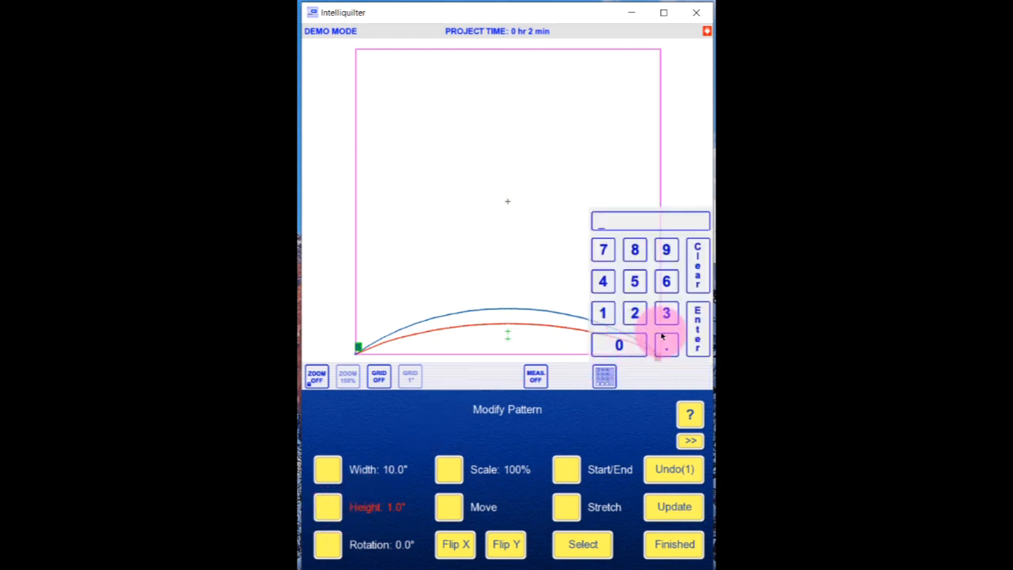
left_click(666, 345)
left_click(633, 281)
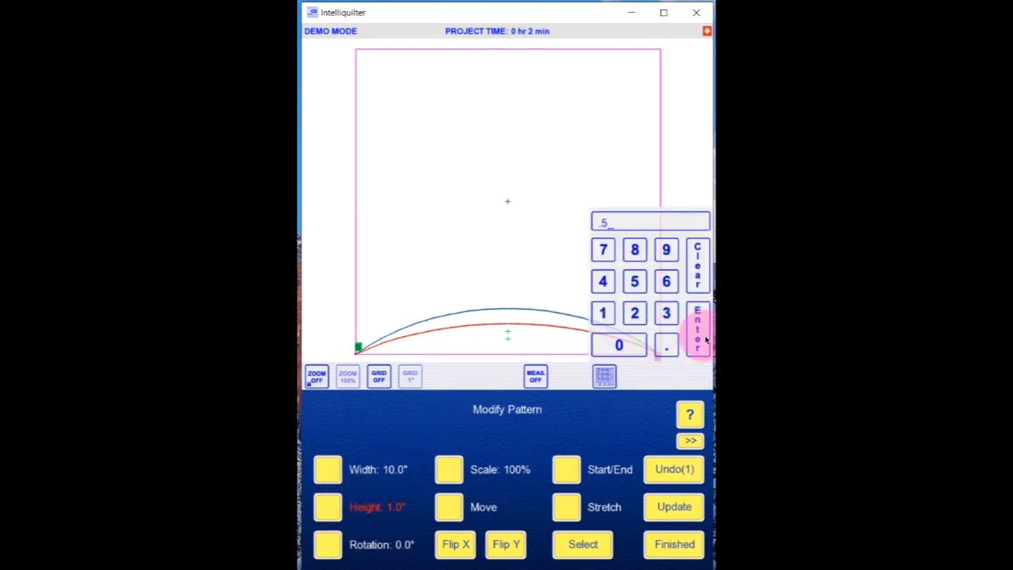
left_click(696, 328)
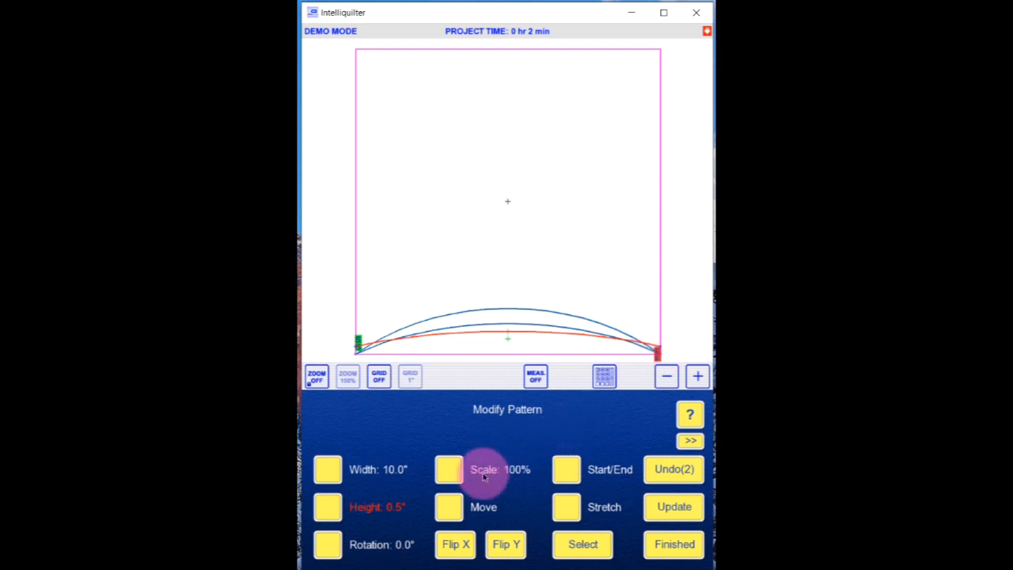
Move the 0.5" arc's end point onto the block's lower-right corner and finish the pattern
left_click(449, 507)
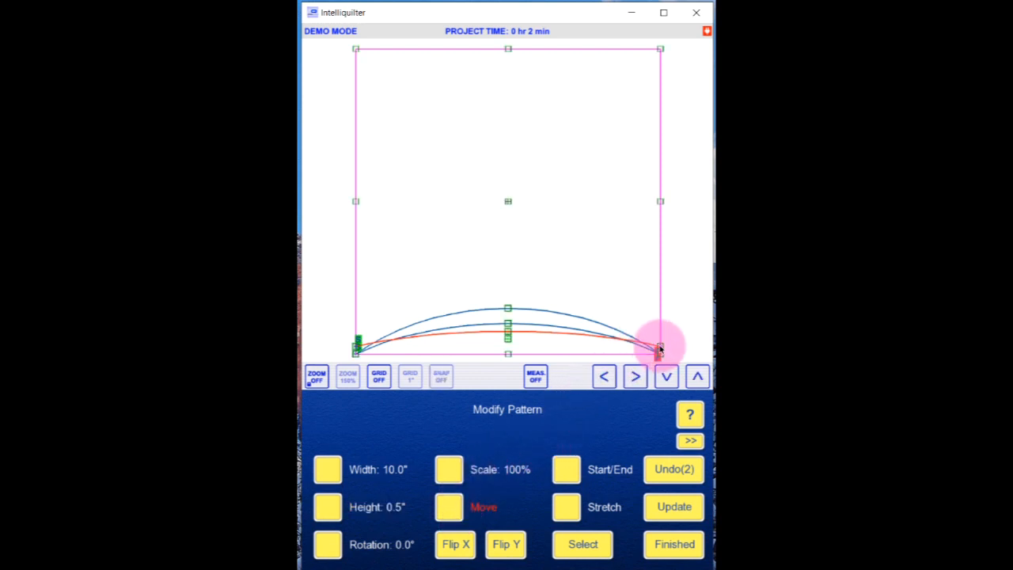
left_click_drag(660, 348, 660, 354)
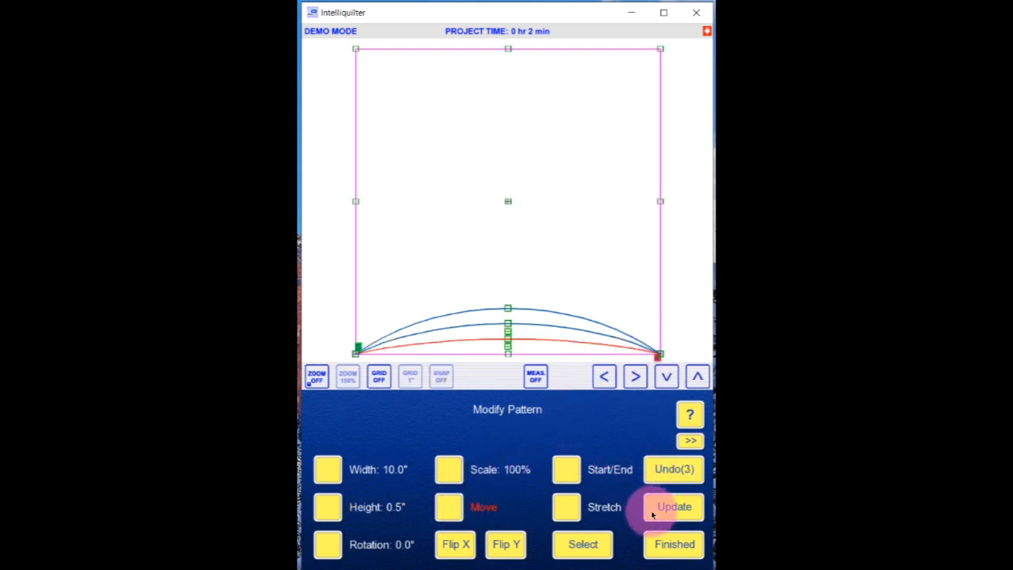
left_click(673, 544)
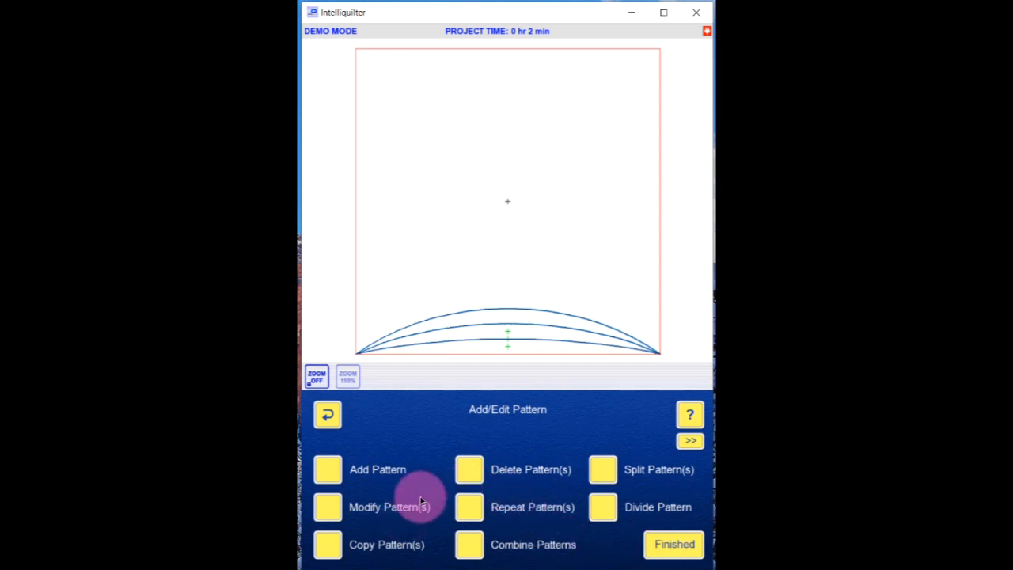
Make a copy of all three arcs along the block's bottom edge
left_click(325, 545)
left_click(512, 309)
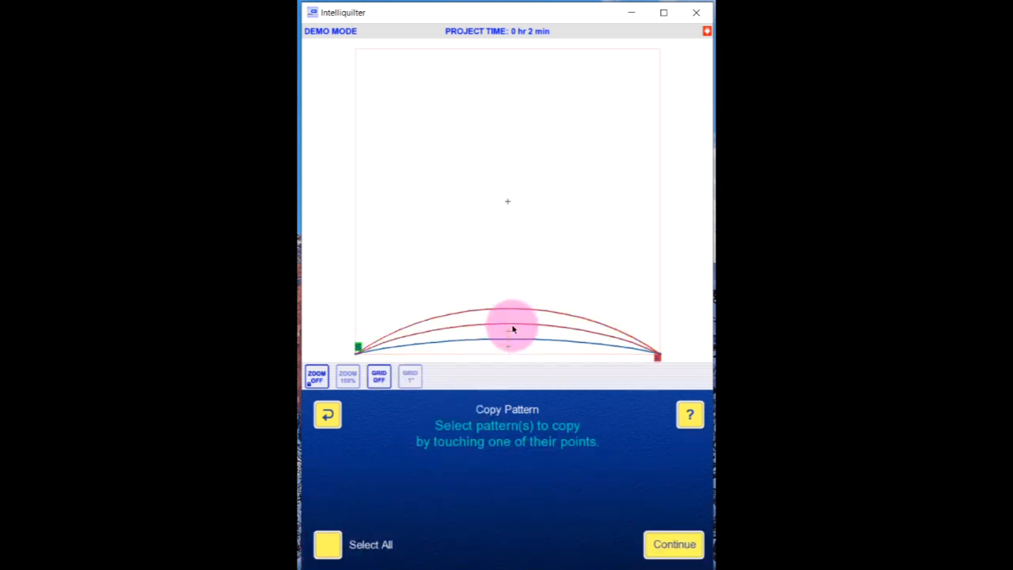
left_click(511, 340)
left_click(670, 543)
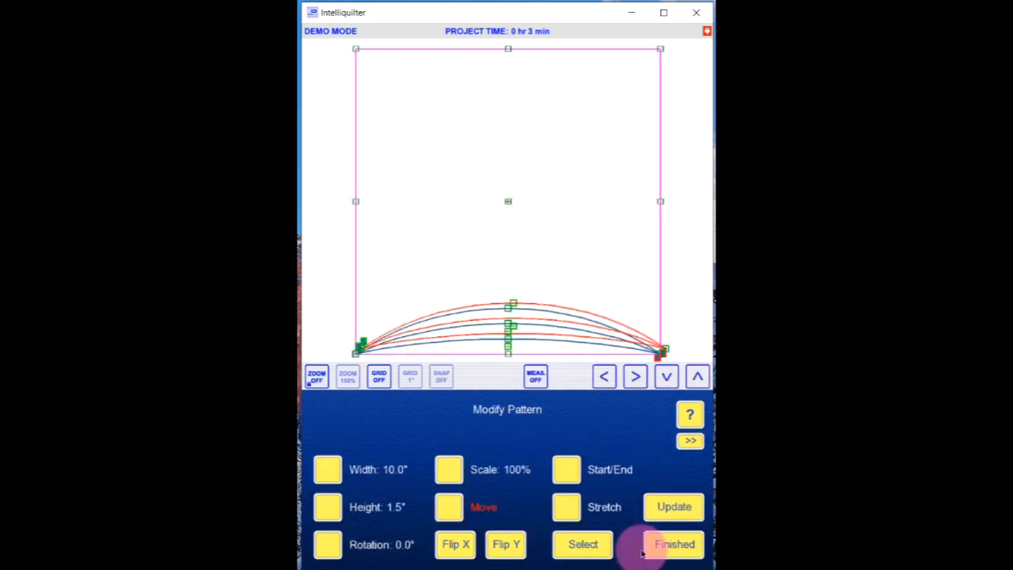
Rotate the three copied arcs clockwise by 90°
left_click(326, 544)
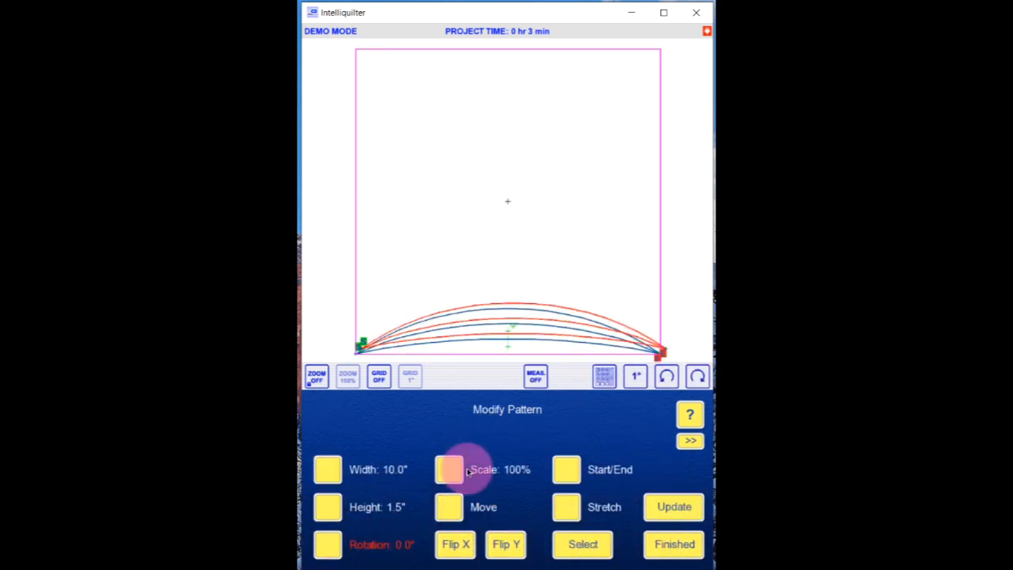
left_click(636, 375)
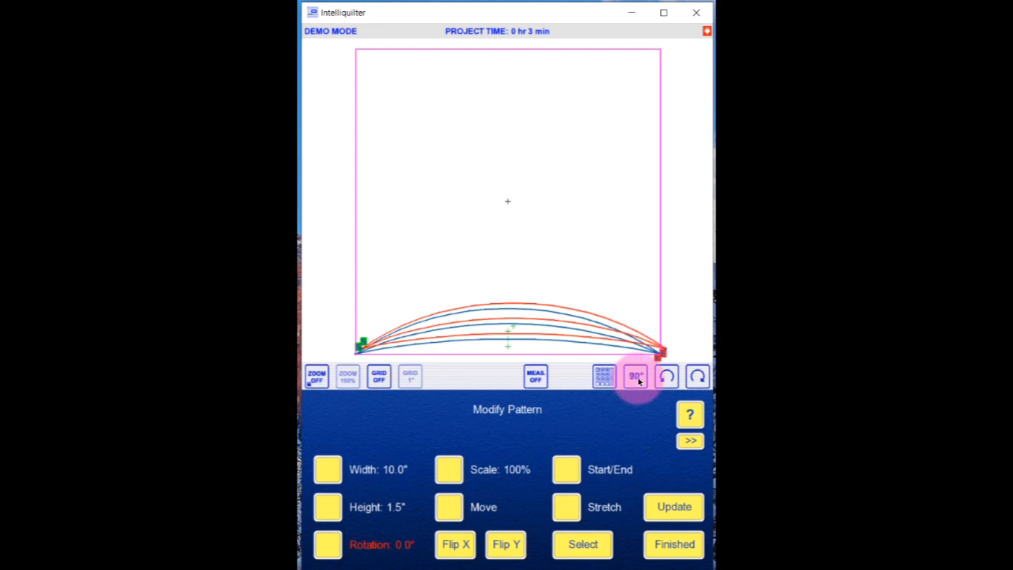
left_click(697, 376)
left_click(635, 375)
Move the rotated arcs onto the block's left edge with their start at the upper-left corner, and finish the pattern
left_click(448, 507)
left_click(507, 353)
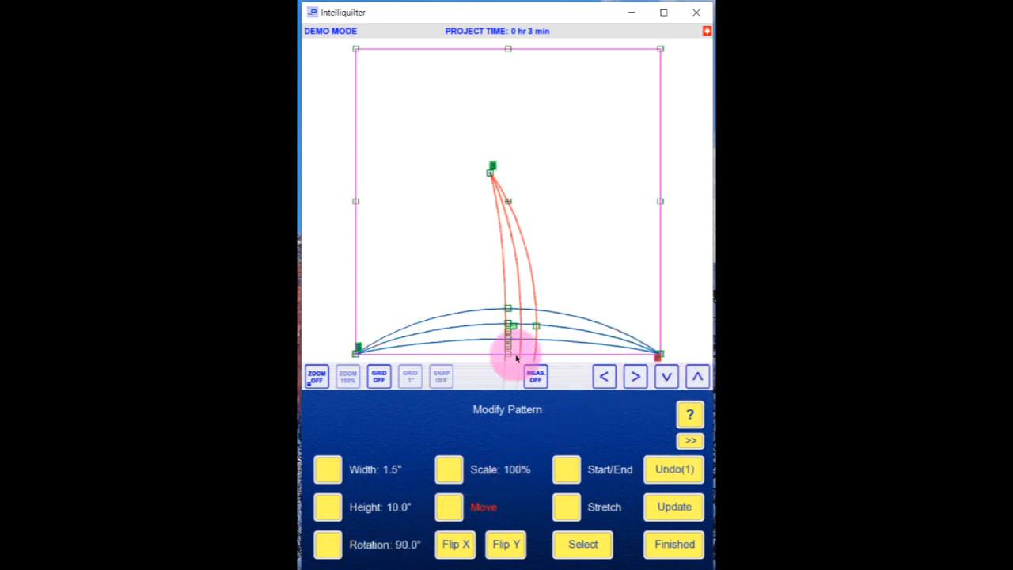
left_click(499, 190)
left_click_drag(491, 173, 355, 48)
left_click(671, 507)
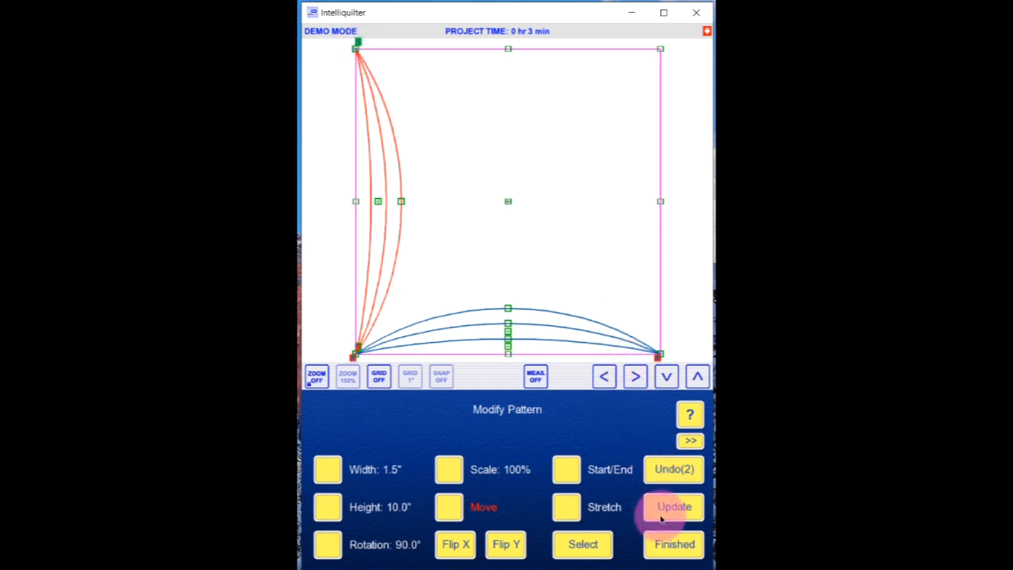
left_click(671, 544)
Make a copy of all six arcs along the block's bottom and left edges
left_click(326, 552)
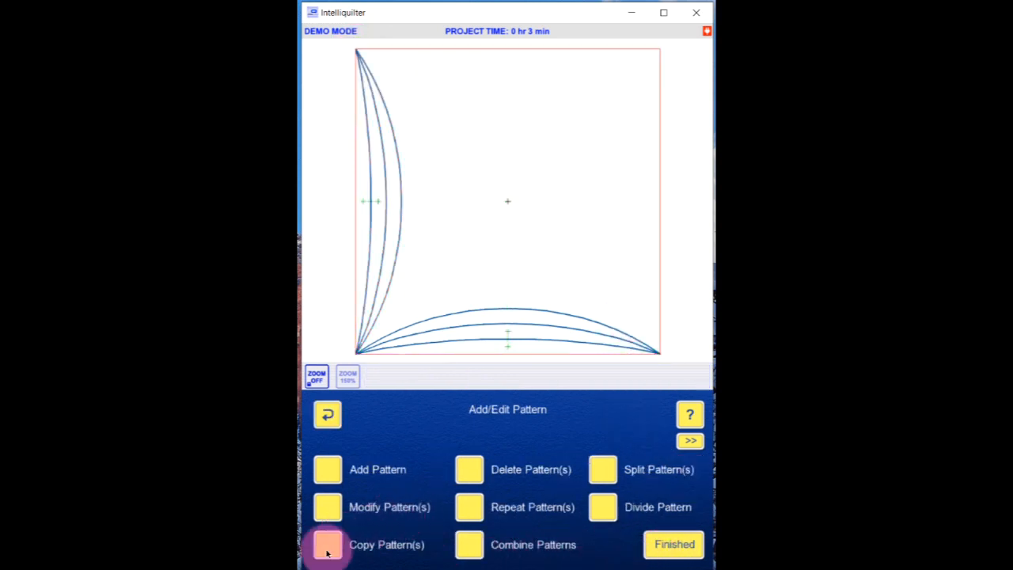
left_click(533, 309)
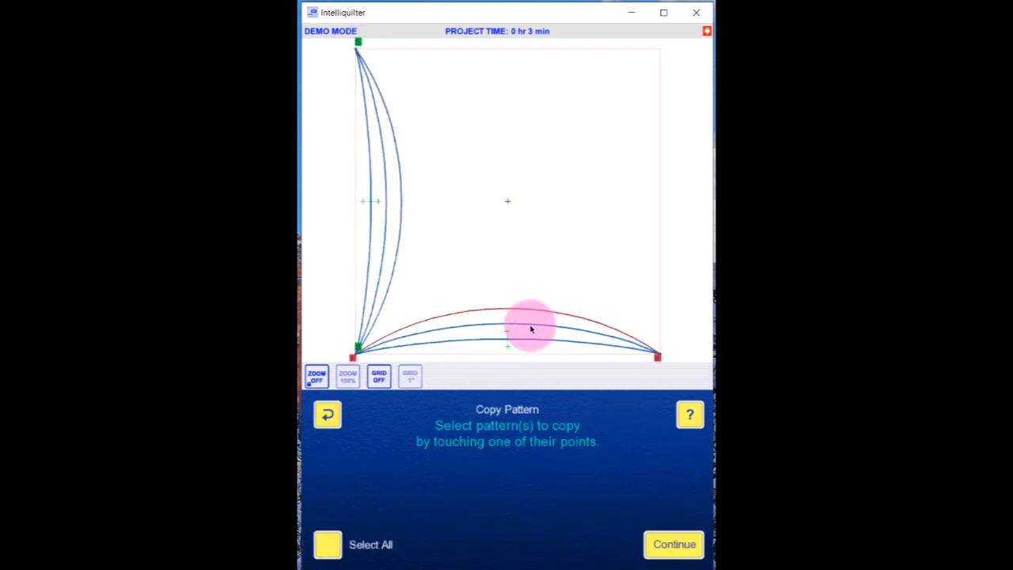
left_click(532, 345)
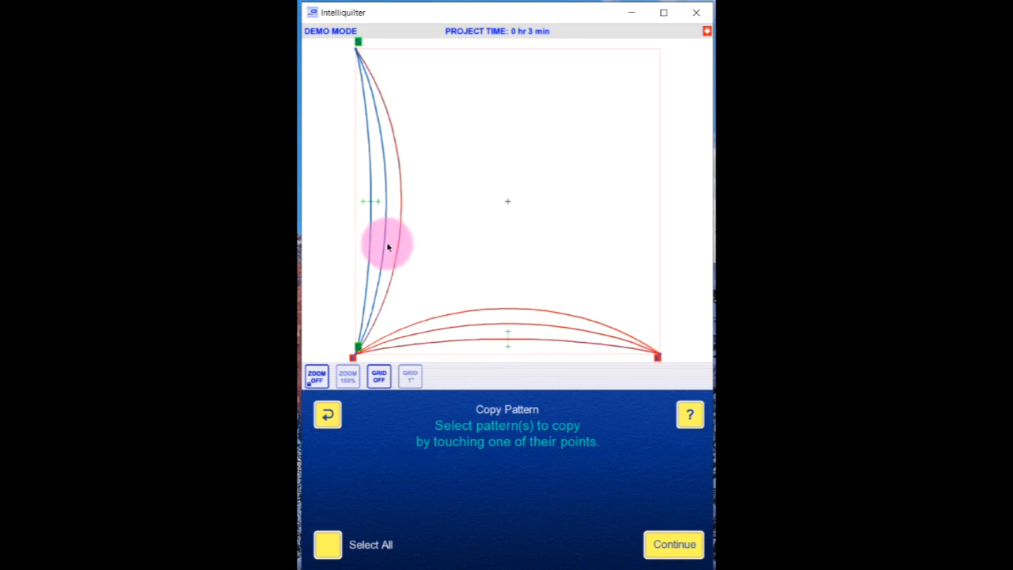
left_click(673, 544)
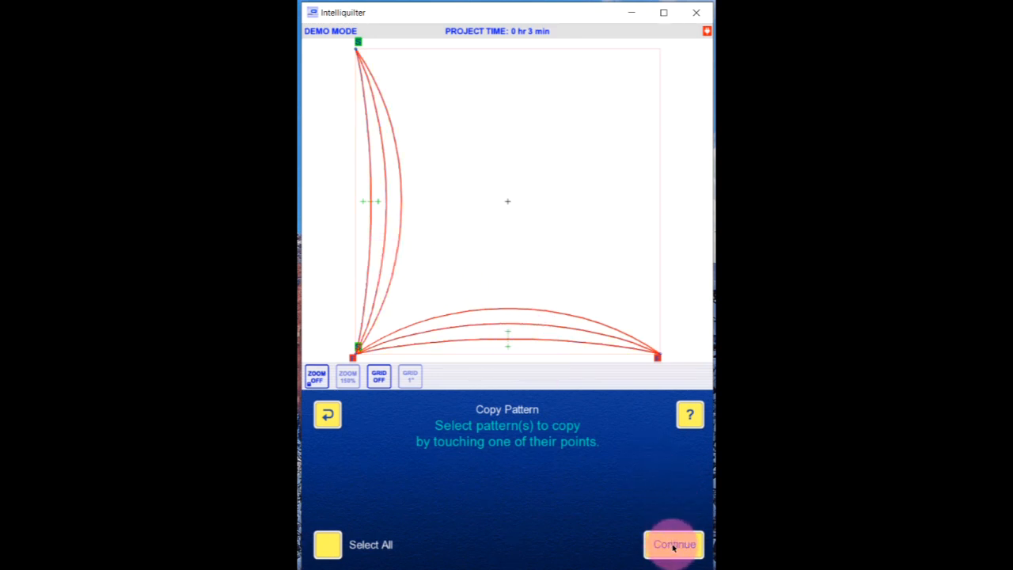
Rotate the six copied arcs by 180° in 90° increments
left_click(326, 546)
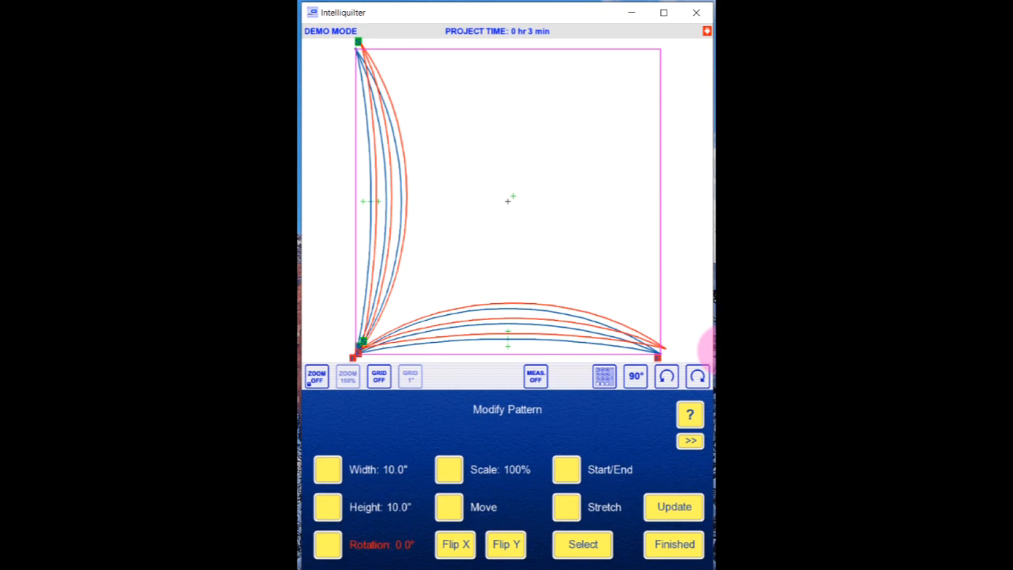
left_click(696, 377)
left_click(697, 378)
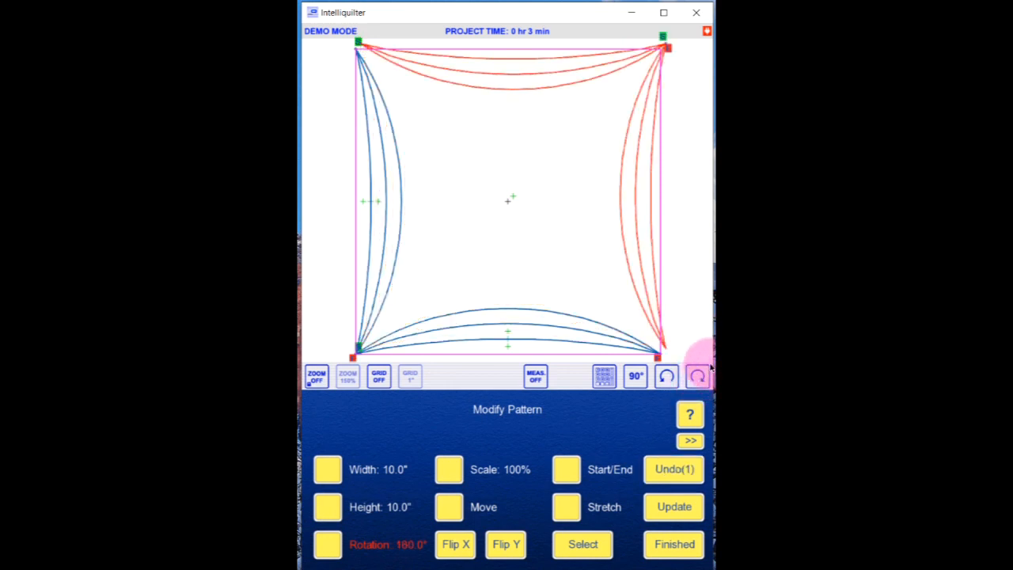
Move the rotated arcs so they meet the block's lower-right corner and line the top and right edges, and finish the pattern
left_click(482, 506)
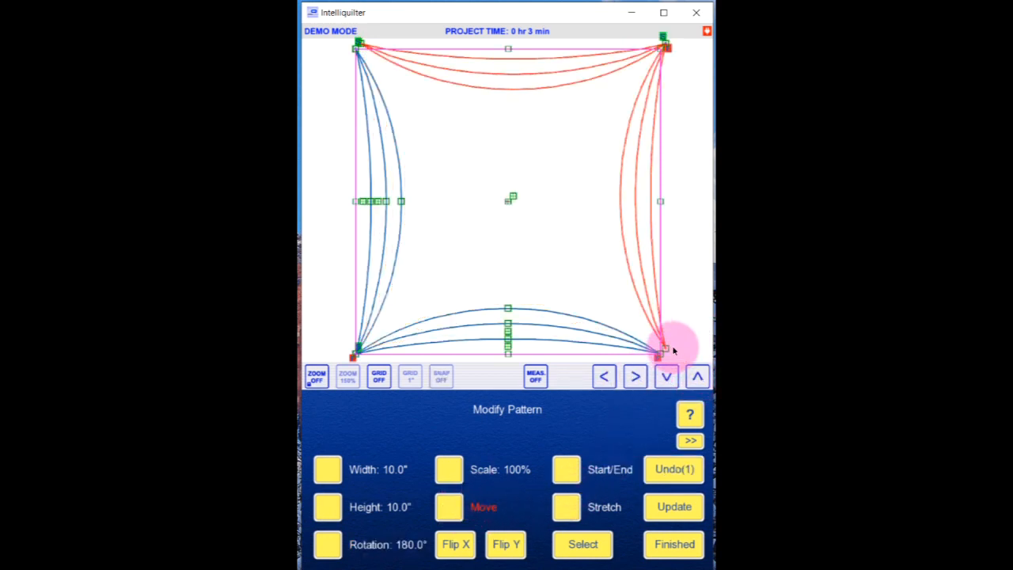
left_click_drag(665, 352, 656, 350)
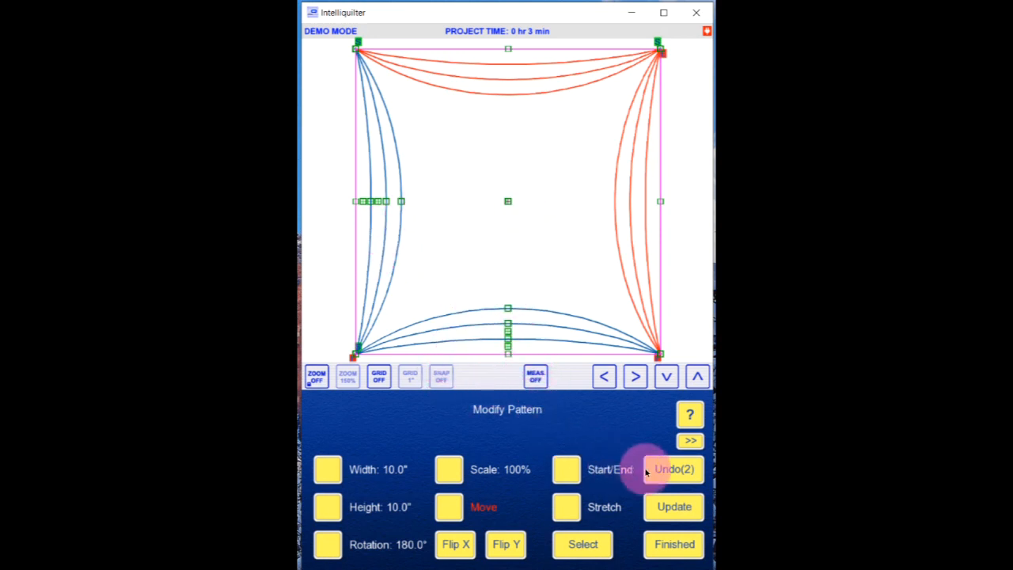
left_click(674, 553)
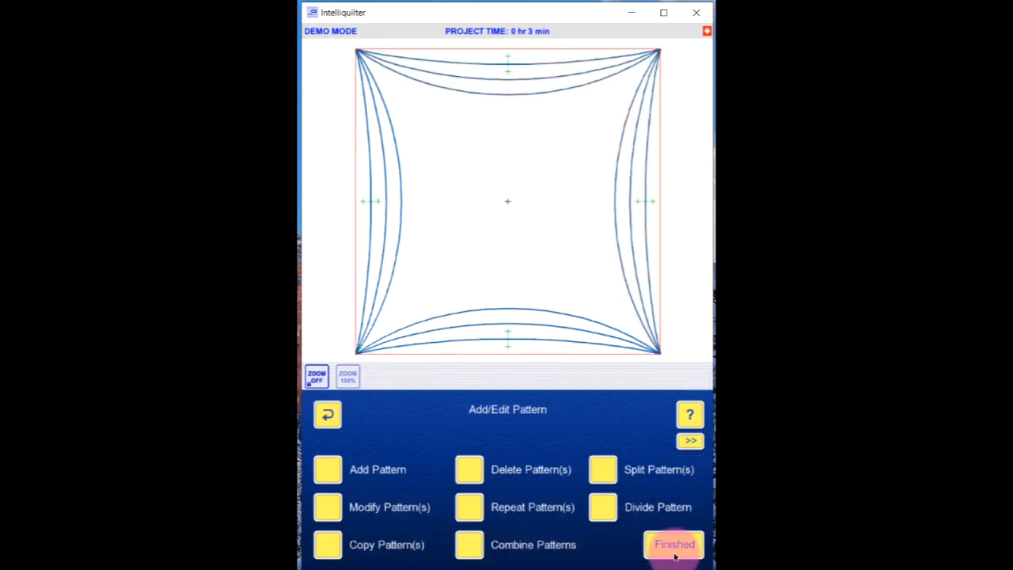
Repeat the innermost arc on the block's left edge with 4 X repeats
left_click(477, 512)
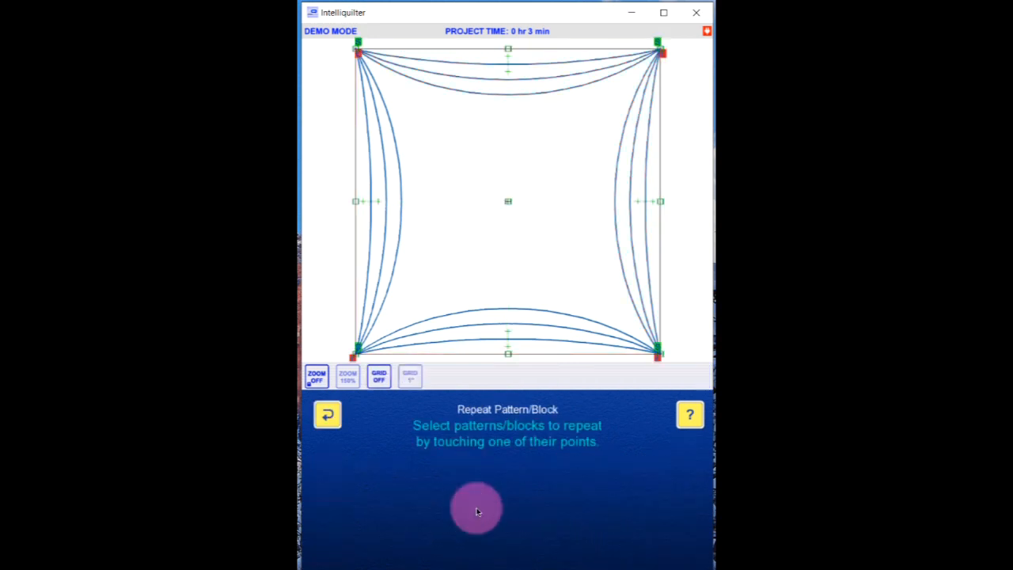
left_click(402, 214)
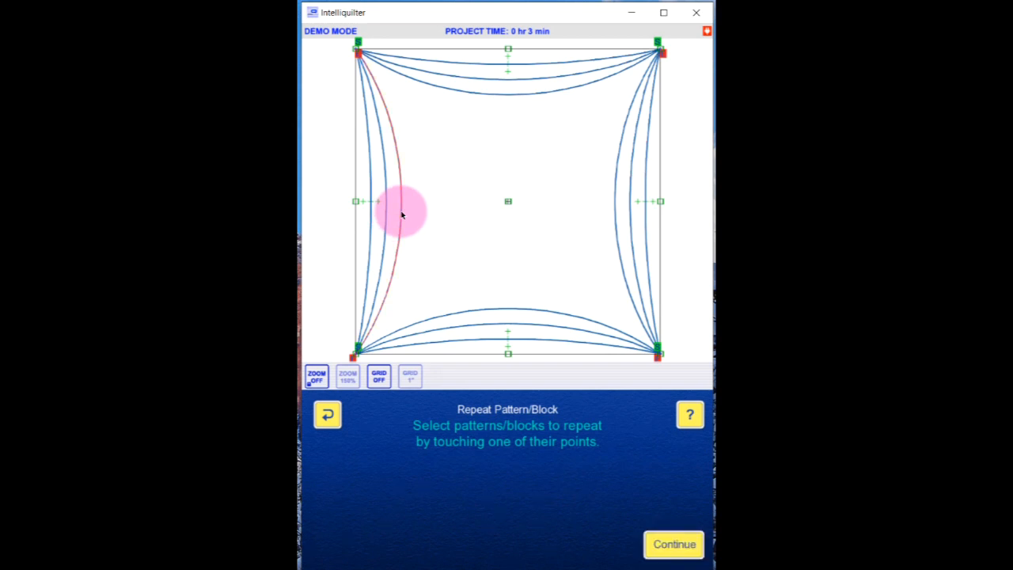
left_click(674, 544)
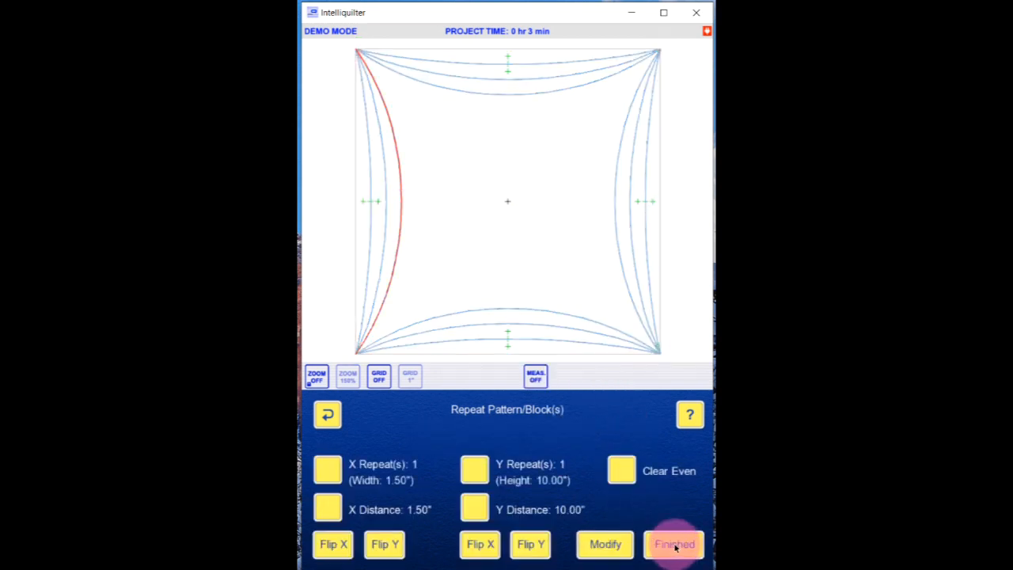
left_click(329, 471)
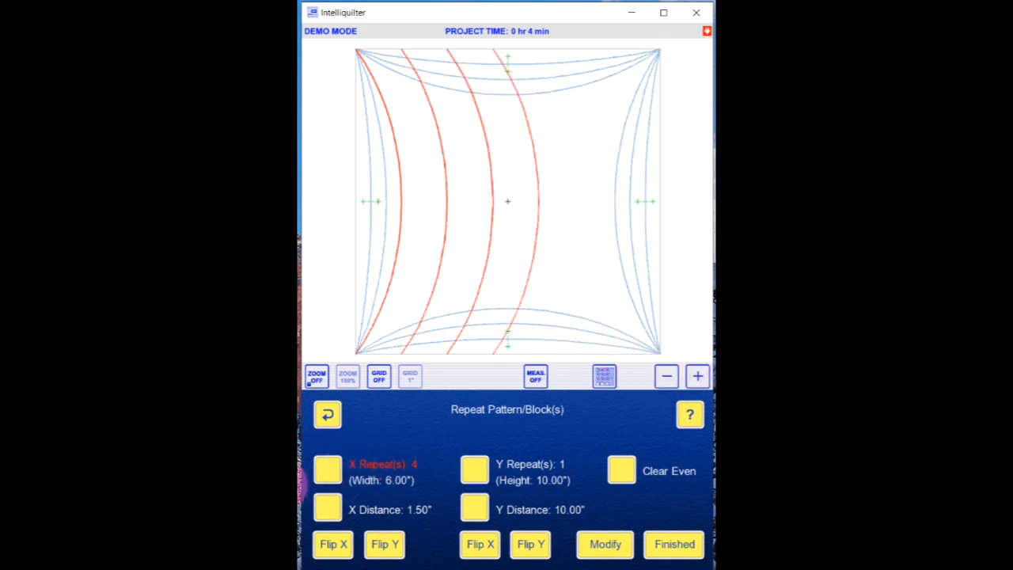
Set the X distance between the repeated arcs to 1.00", increase it to 1.15", and finish the repeat
left_click(327, 507)
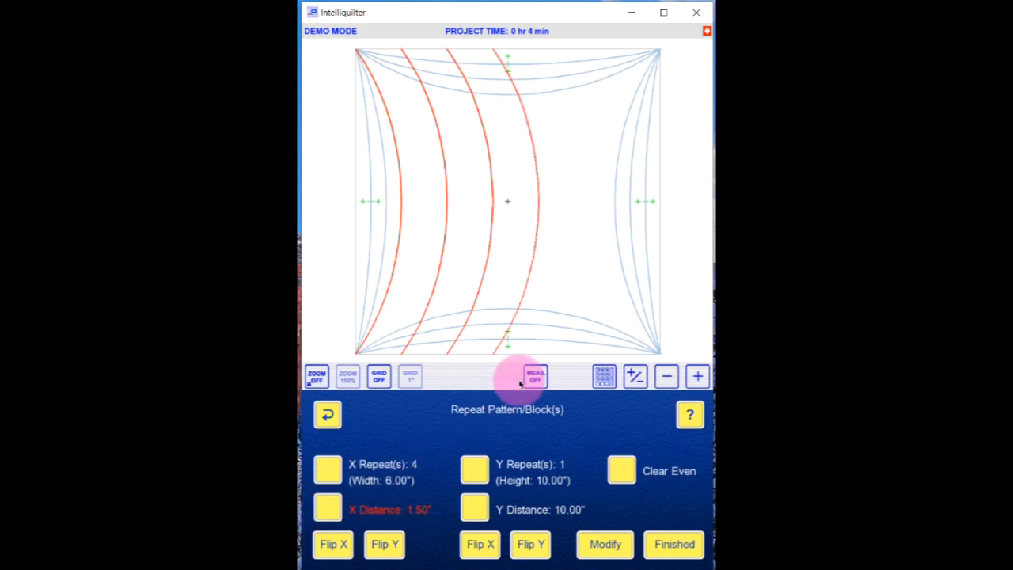
left_click(601, 377)
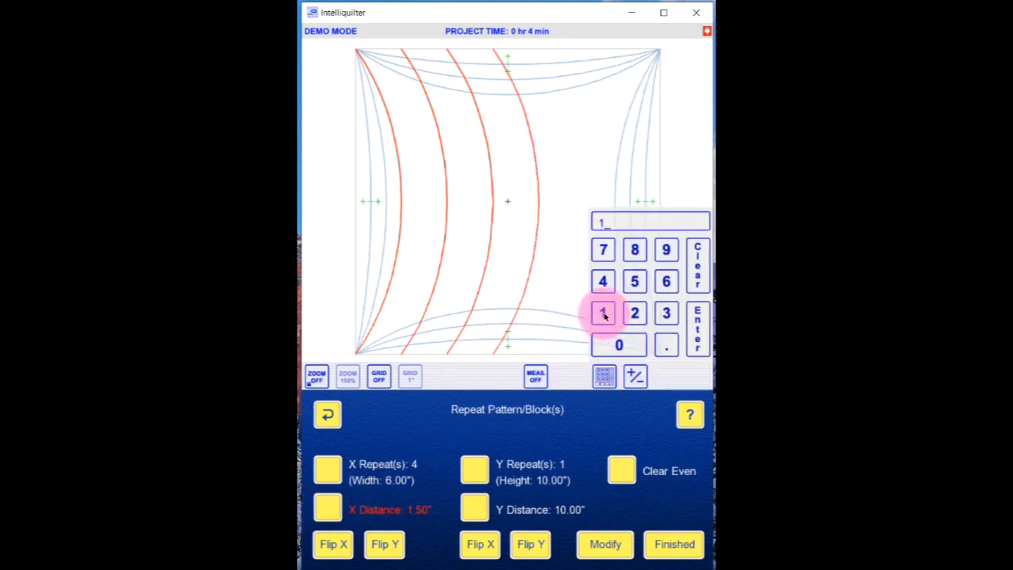
left_click(697, 332)
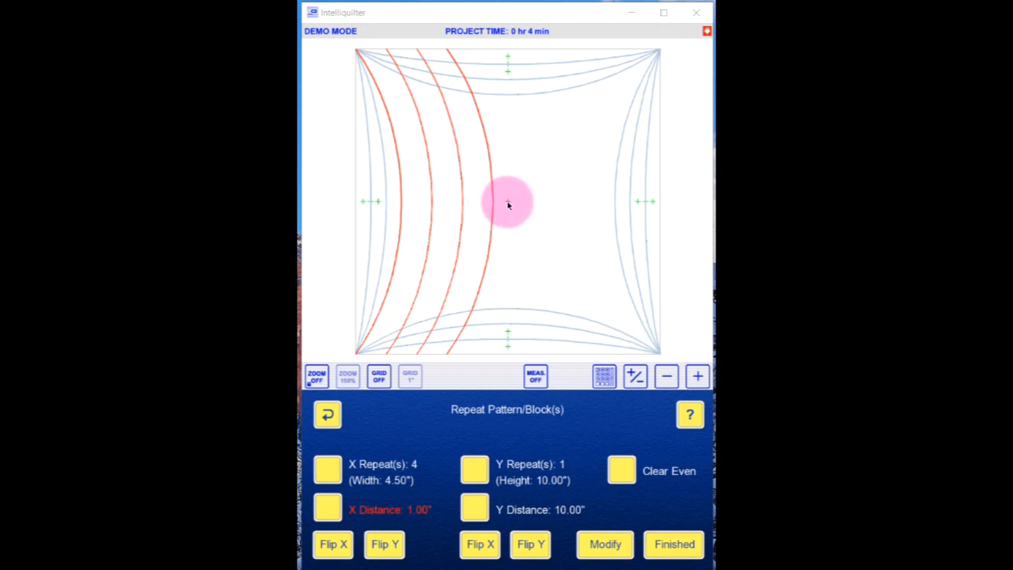
left_click(696, 379)
left_click(697, 378)
left_click(698, 379)
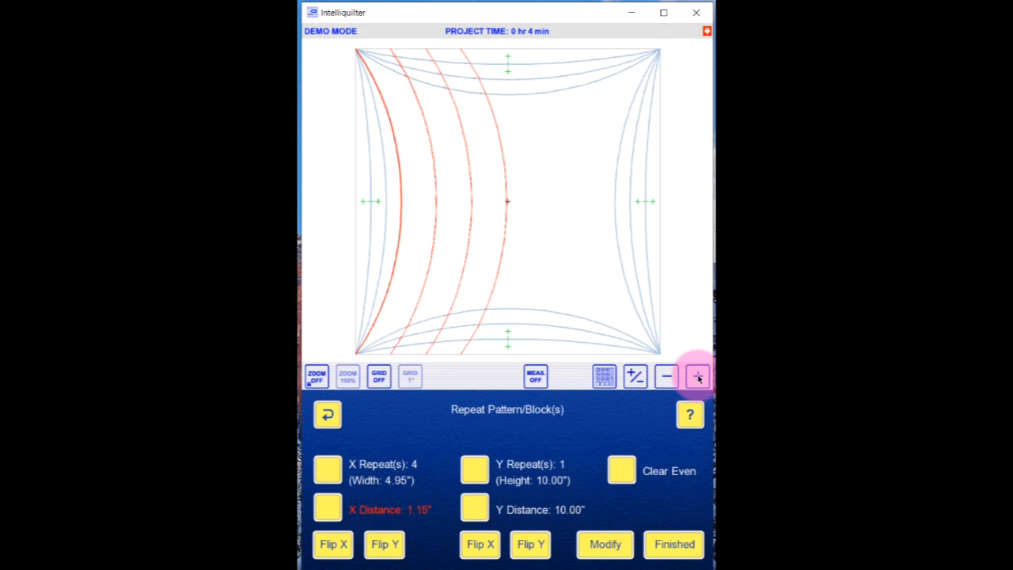
left_click(673, 544)
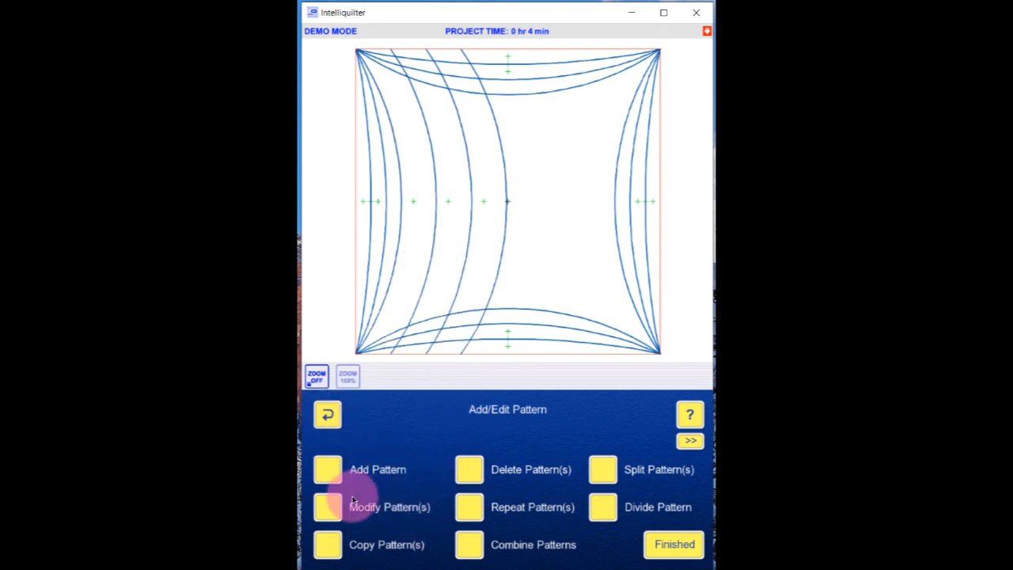
Modify the innermost left-edge arc together with its three repeats, scaling all four to 101%
left_click(328, 508)
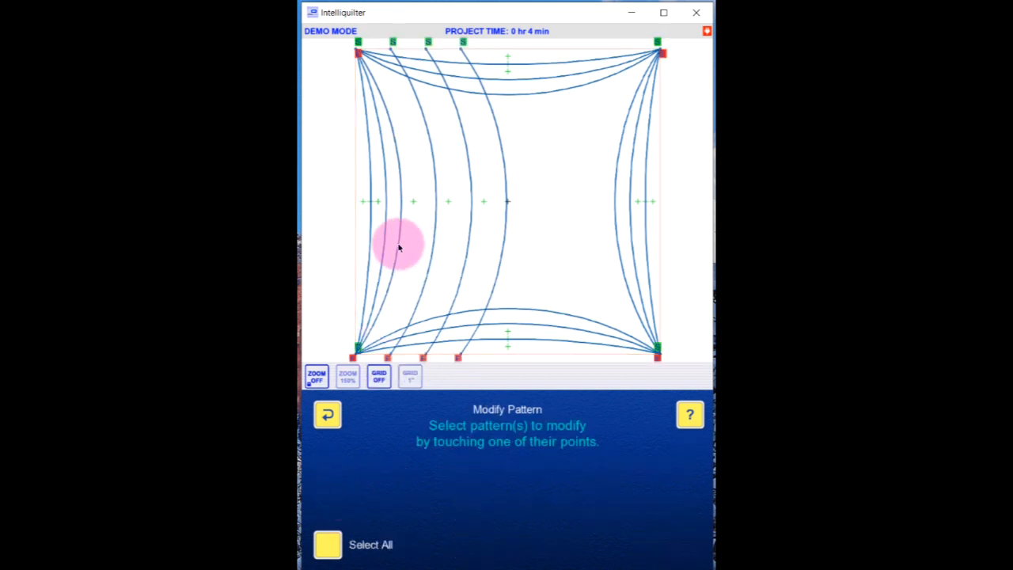
left_click(398, 246)
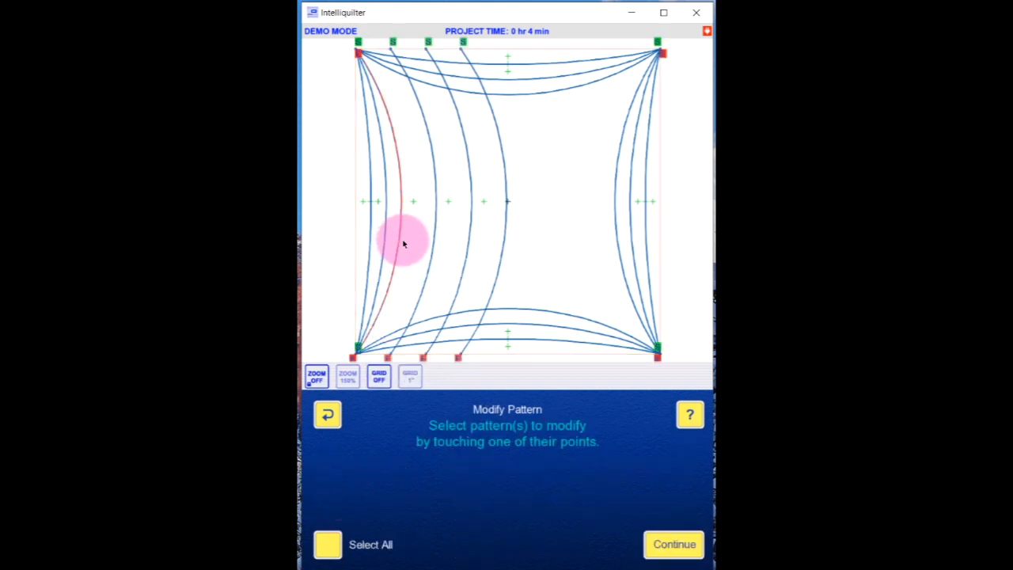
left_click(470, 226)
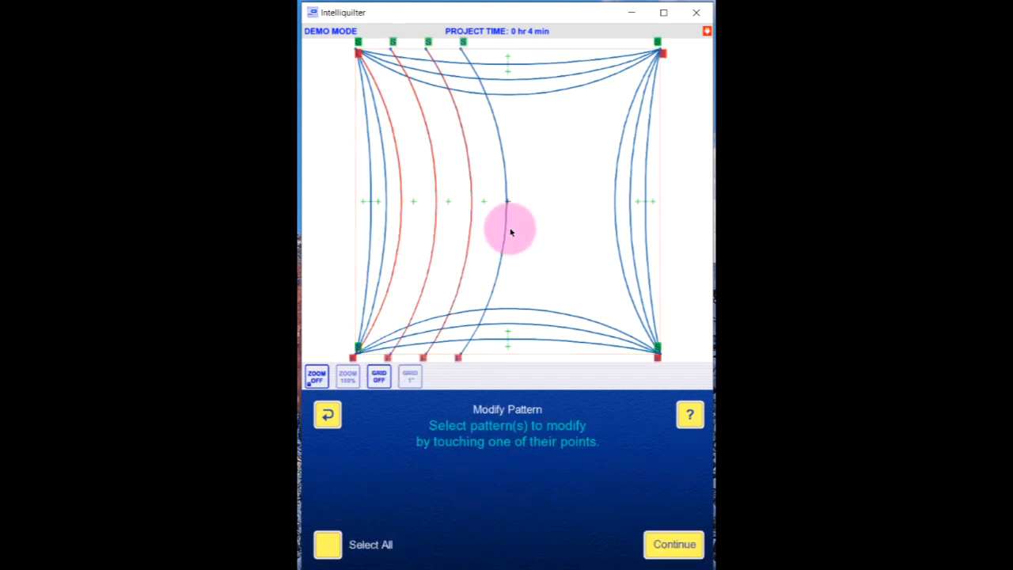
left_click(672, 544)
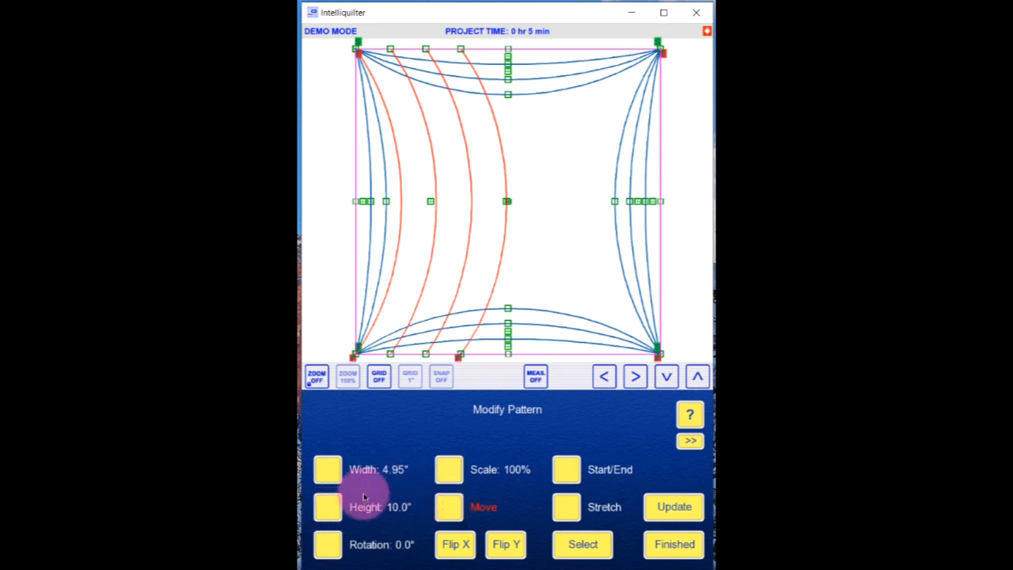
left_click(441, 473)
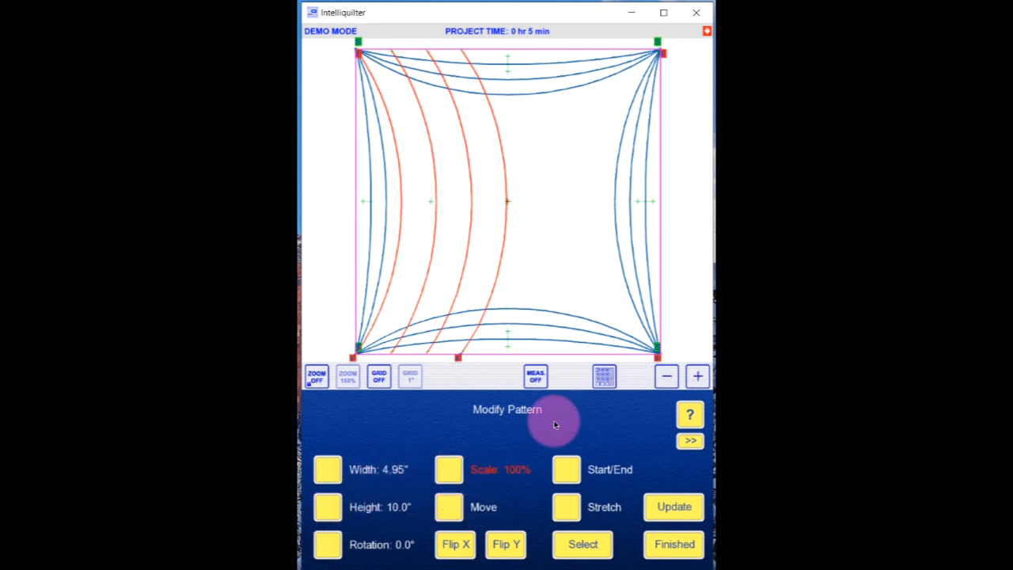
left_click(697, 378)
Move the scaled arcs so they start at the block's upper-left corner, check the last arc against the block's center, and finish the pattern
left_click(448, 506)
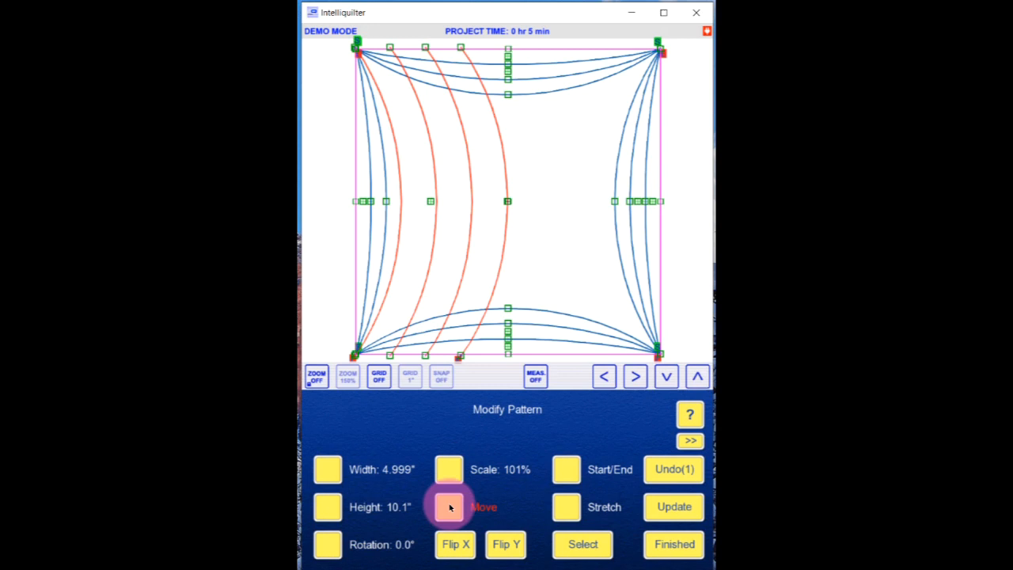
left_click(357, 51)
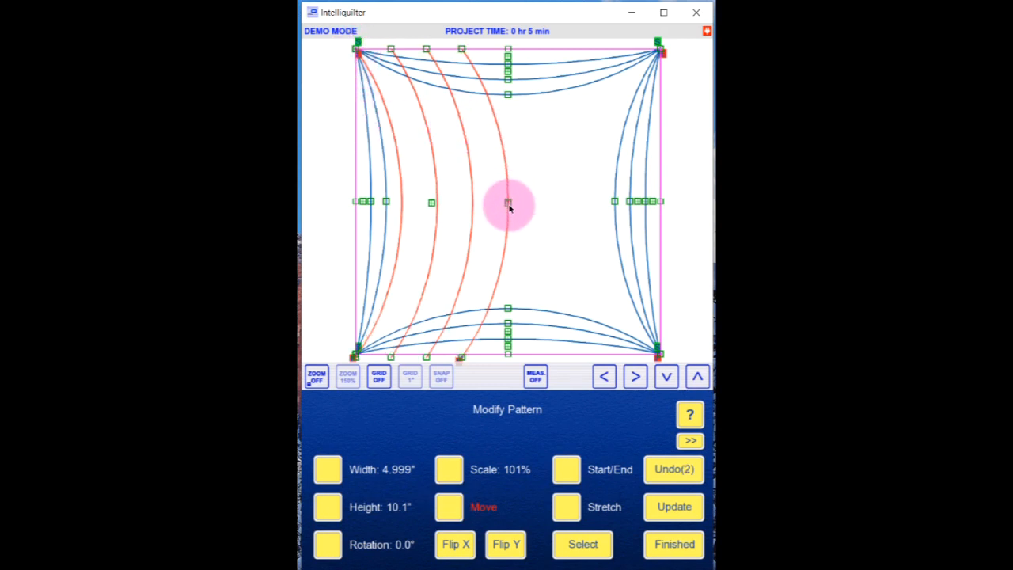
left_click(316, 376)
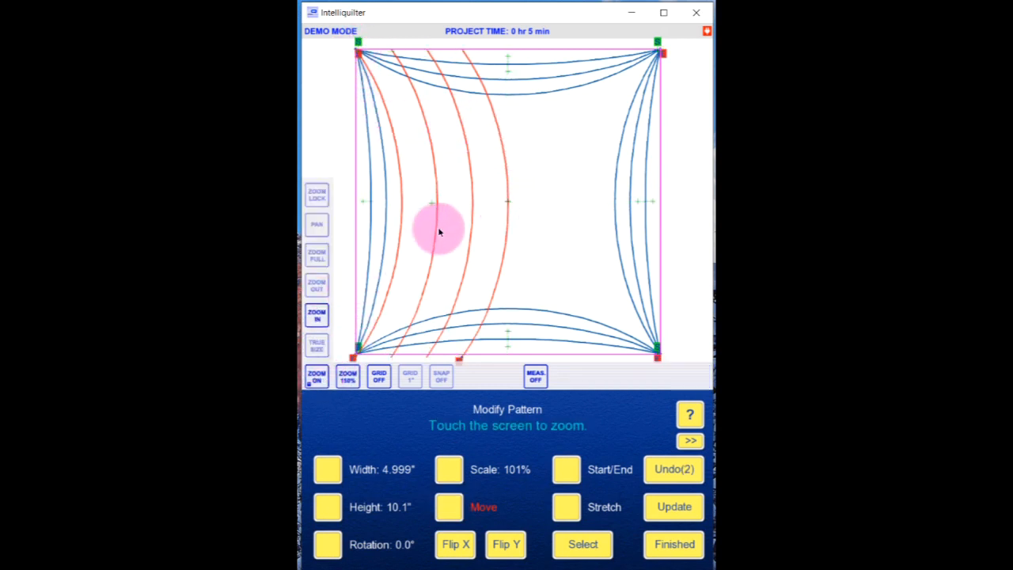
left_click(502, 203)
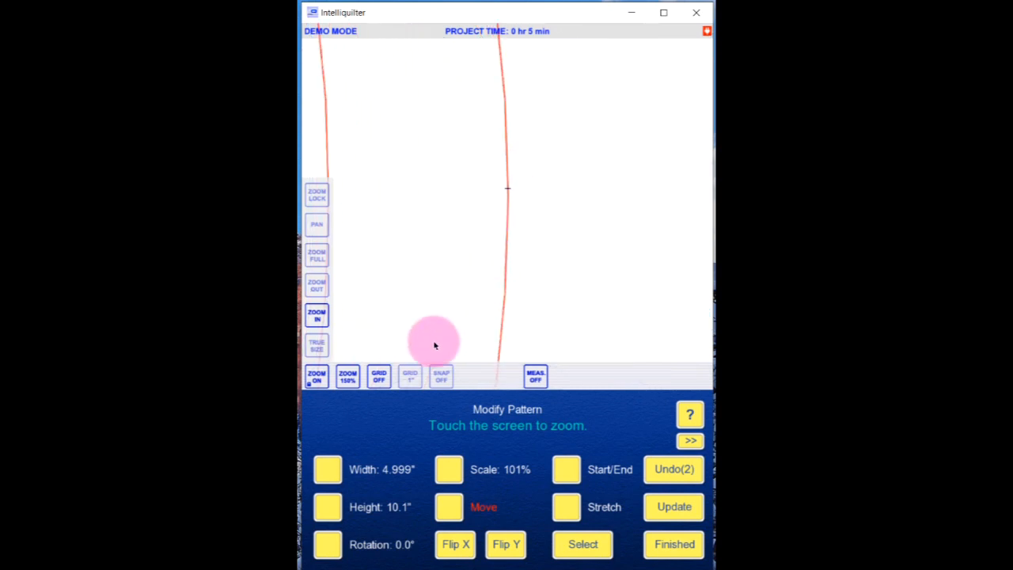
left_click(318, 255)
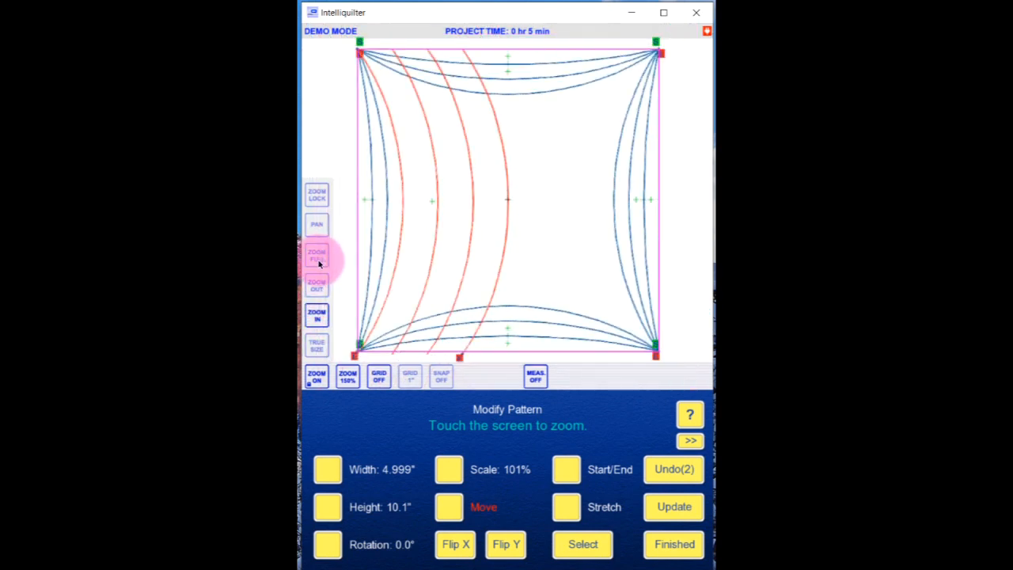
left_click(674, 546)
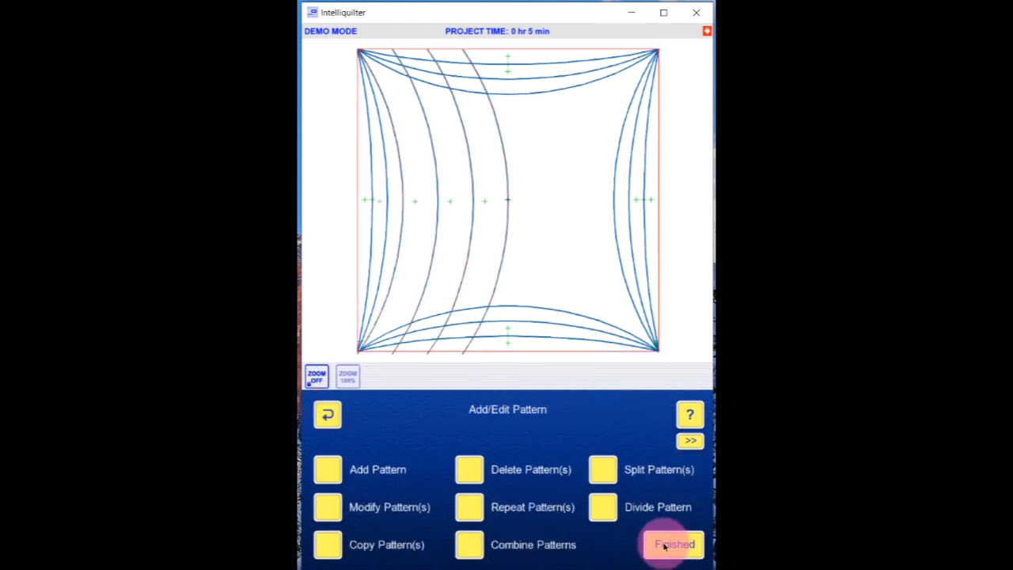
Make a copy of the three repeated vertical arcs, leaving out the arc anchored in the block's left corners
left_click(329, 545)
left_click(434, 218)
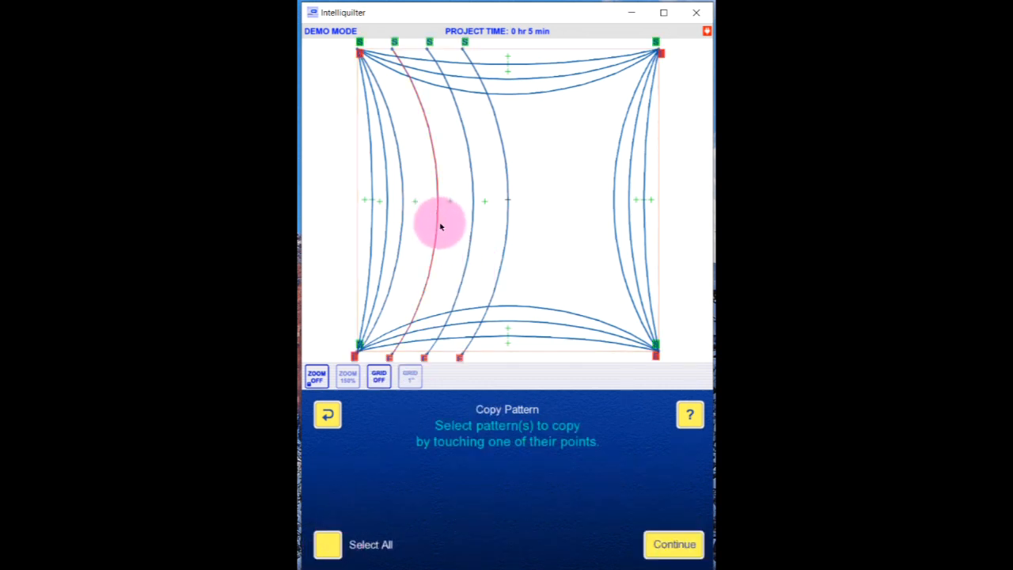
left_click(473, 221)
left_click(507, 214)
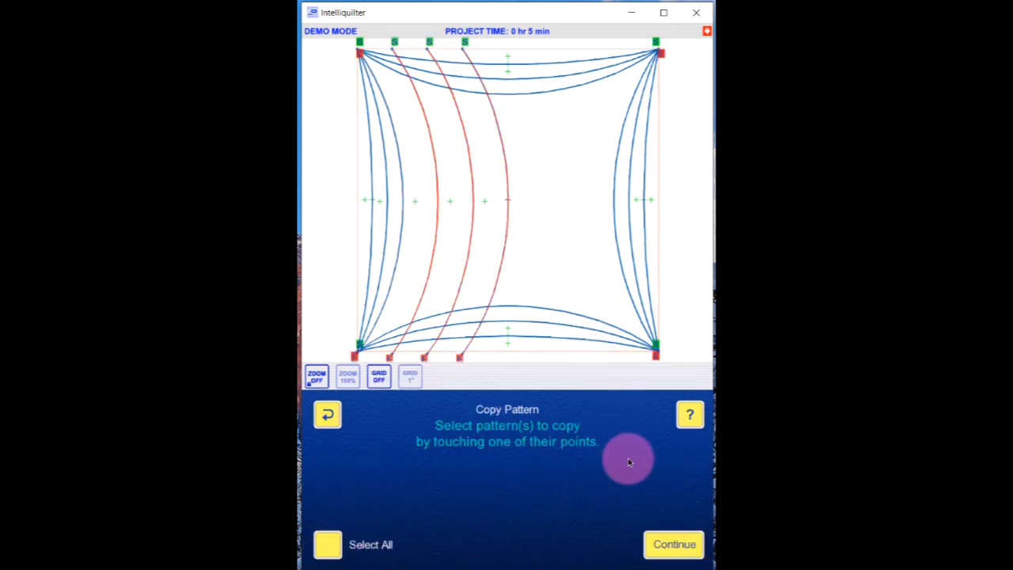
left_click(672, 542)
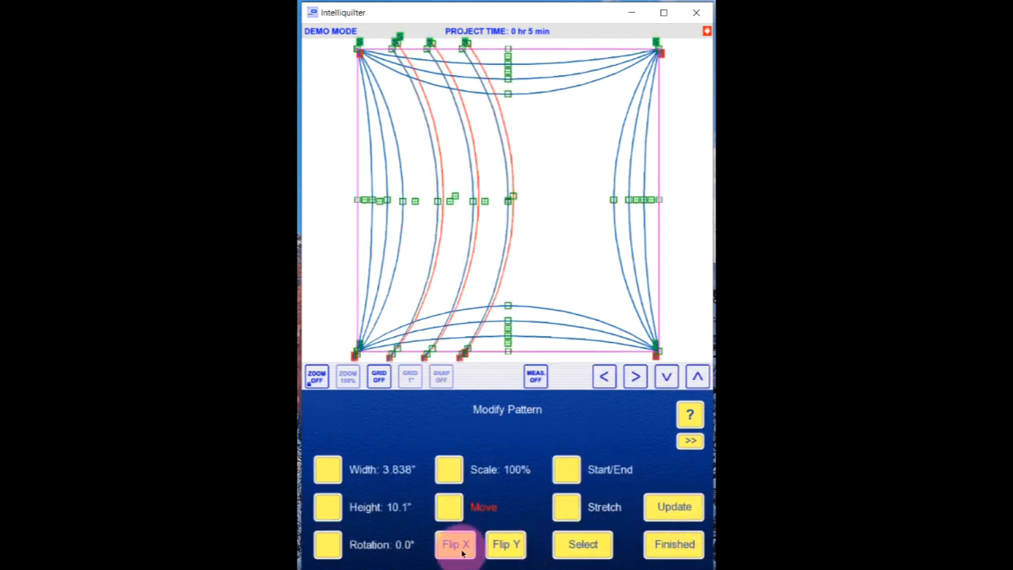
Flip the three copied arcs along X, move them so their outermost arc touches the block's center, and finish the pattern
left_click(457, 546)
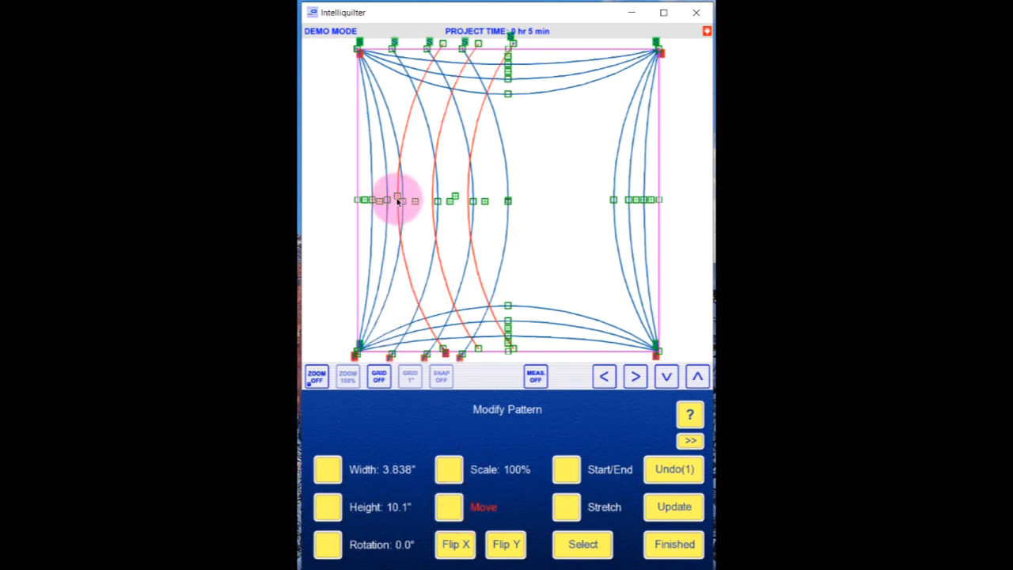
left_click_drag(398, 198, 510, 210)
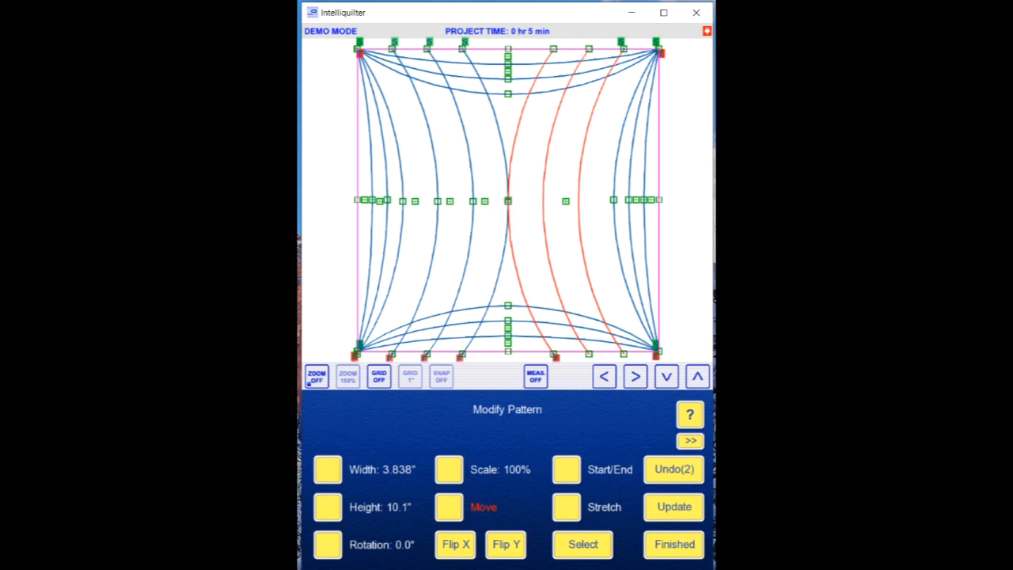
left_click(674, 544)
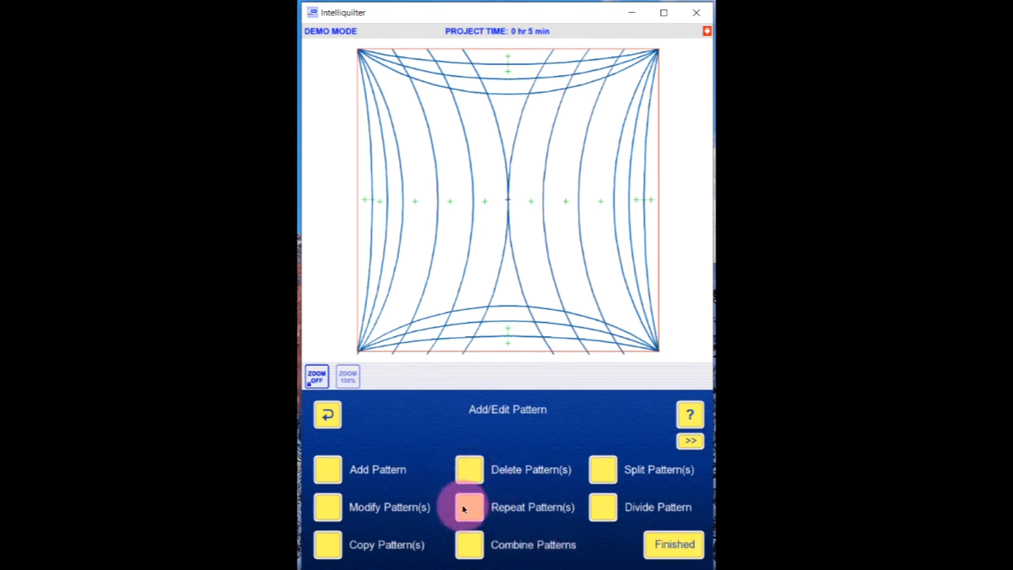
Repeat only the innermost arc on the block's top edge with 7 Y repeats
left_click(465, 507)
left_click(506, 308)
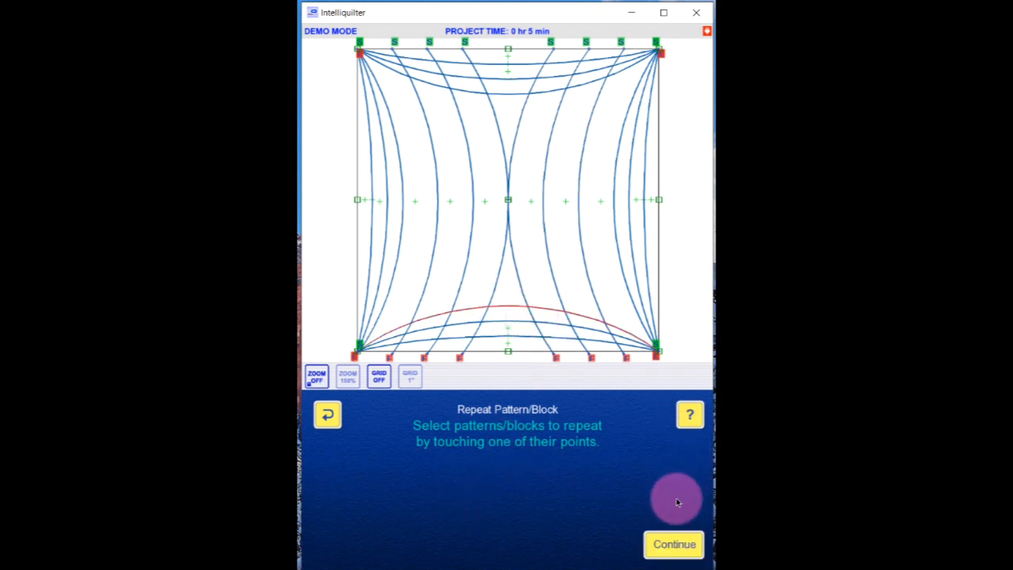
left_click(514, 94)
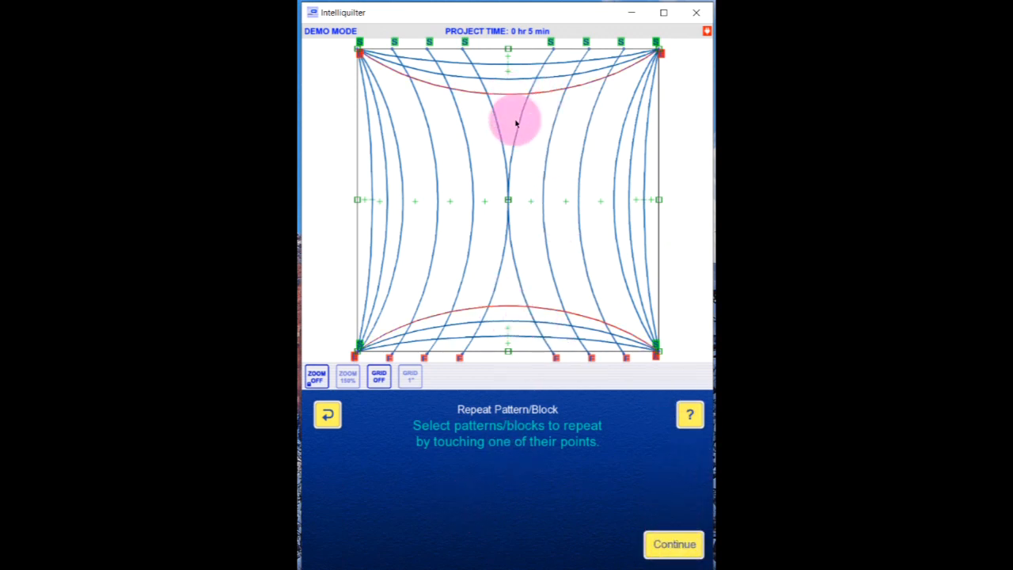
left_click(672, 544)
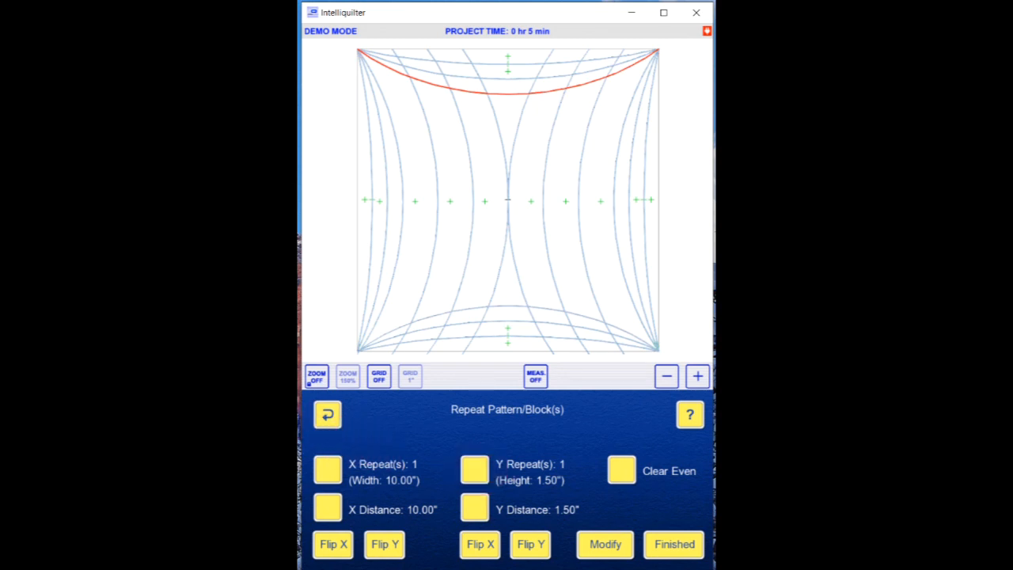
left_click(478, 471)
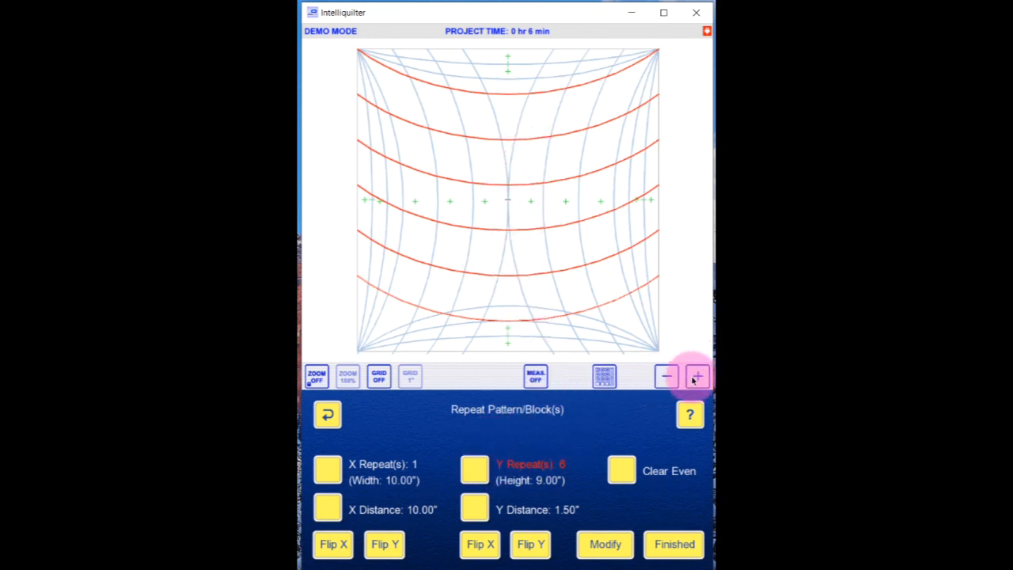
Set the Y distance between the horizontal arcs to 1.00", increase it to 1.15", and finish the repeat
left_click(474, 508)
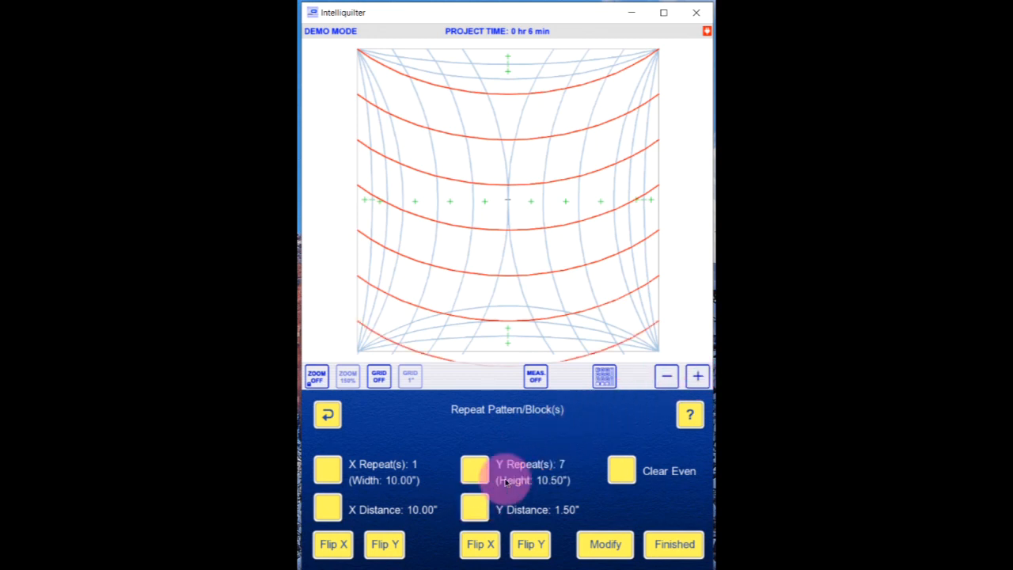
left_click(604, 375)
left_click(604, 314)
left_click(697, 331)
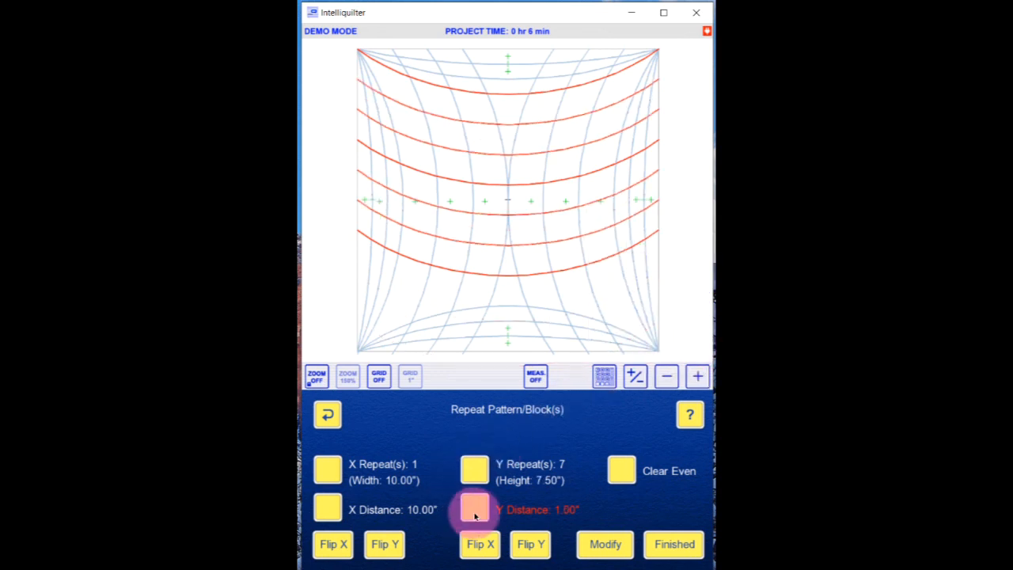
left_click(700, 377)
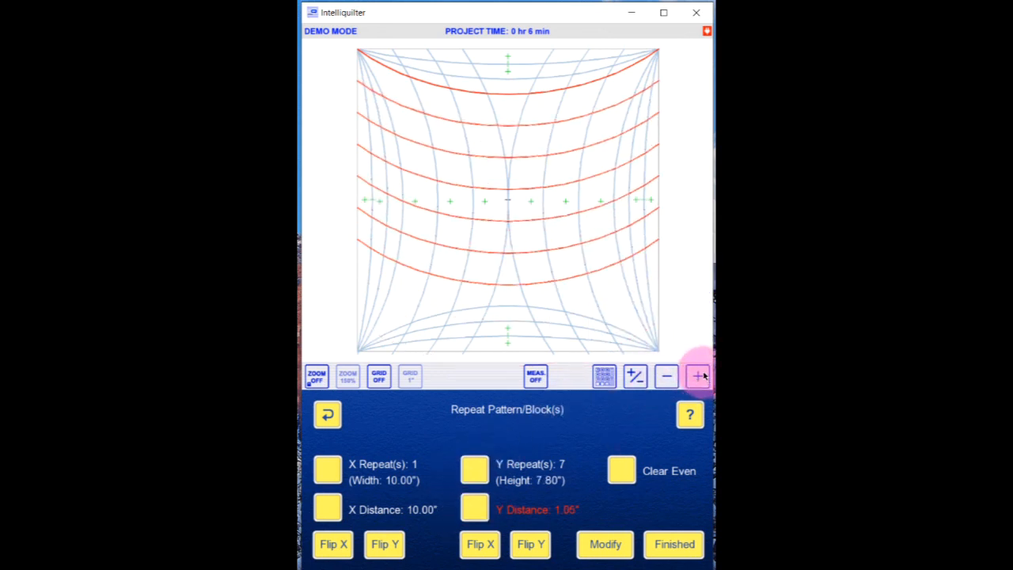
left_click(701, 377)
left_click(700, 376)
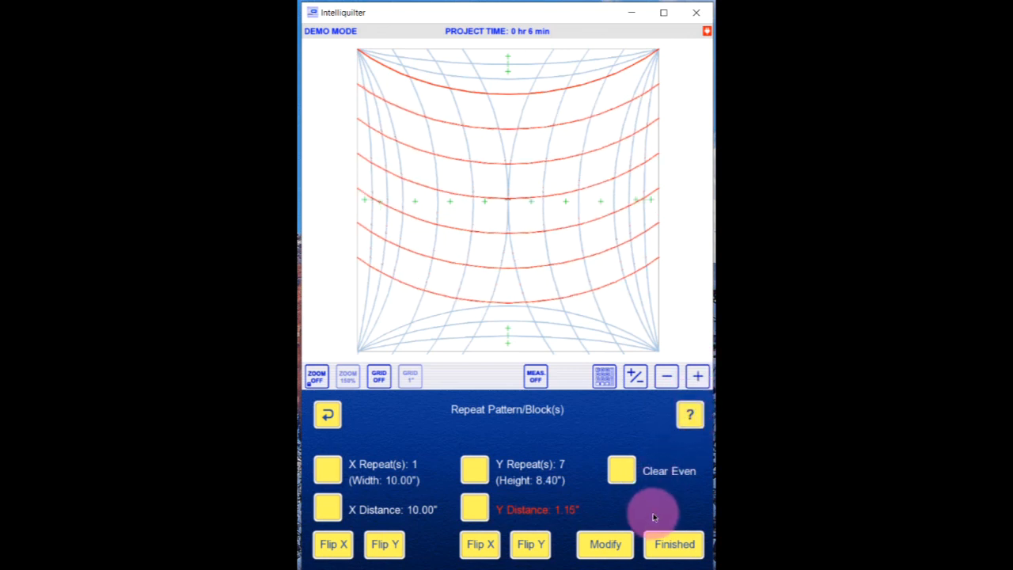
left_click(674, 545)
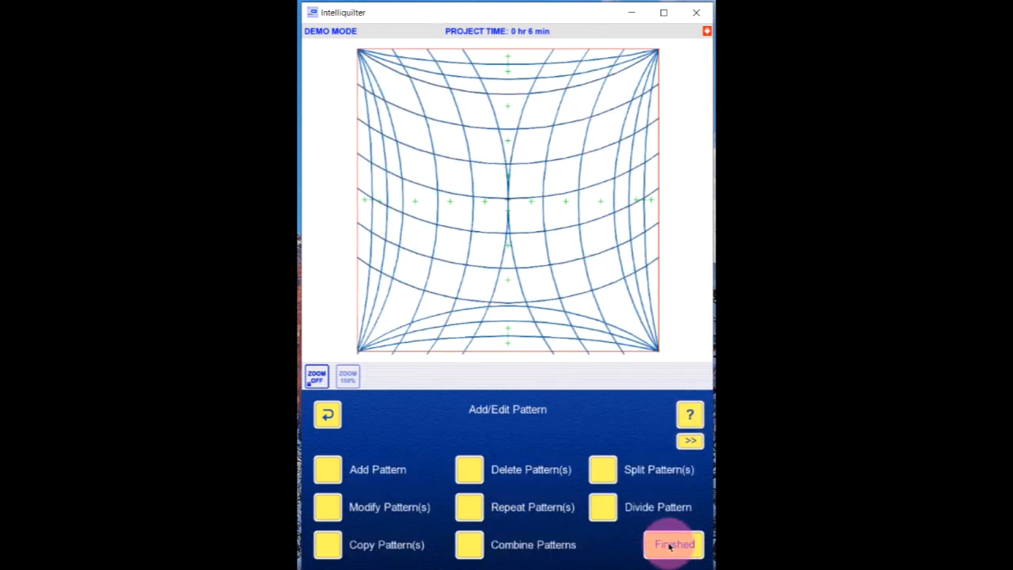
Select the seven repeated horizontal arcs, including the one anchored in the block's top corners, and scale them to 101%
left_click(328, 507)
left_click(507, 104)
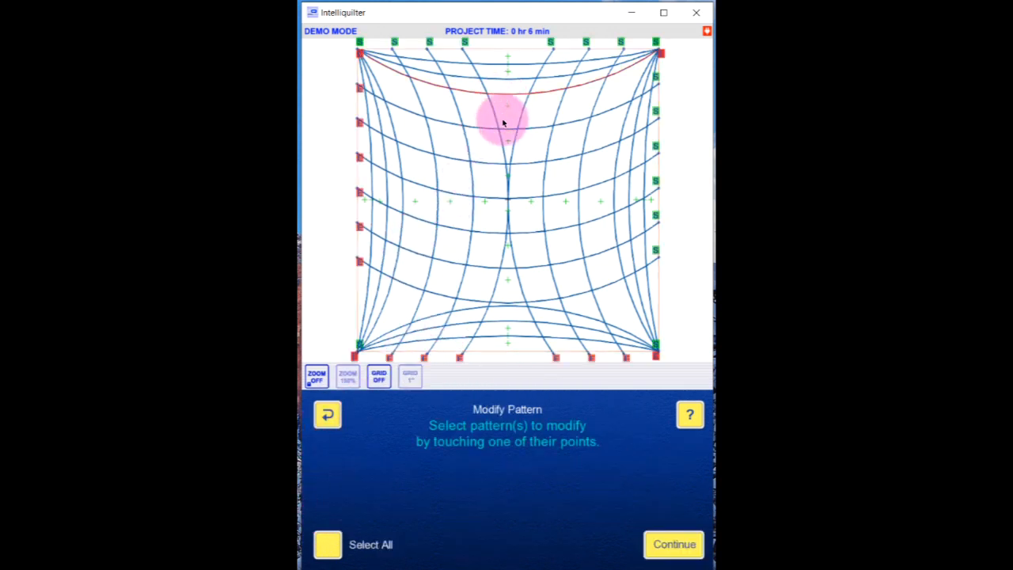
left_click(490, 163)
left_click(490, 199)
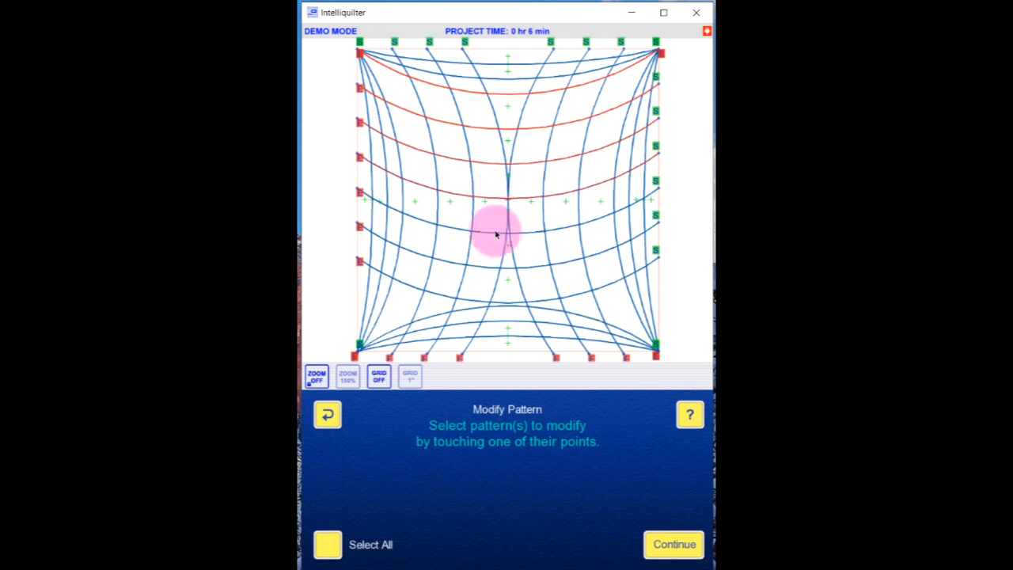
left_click(482, 267)
left_click(462, 299)
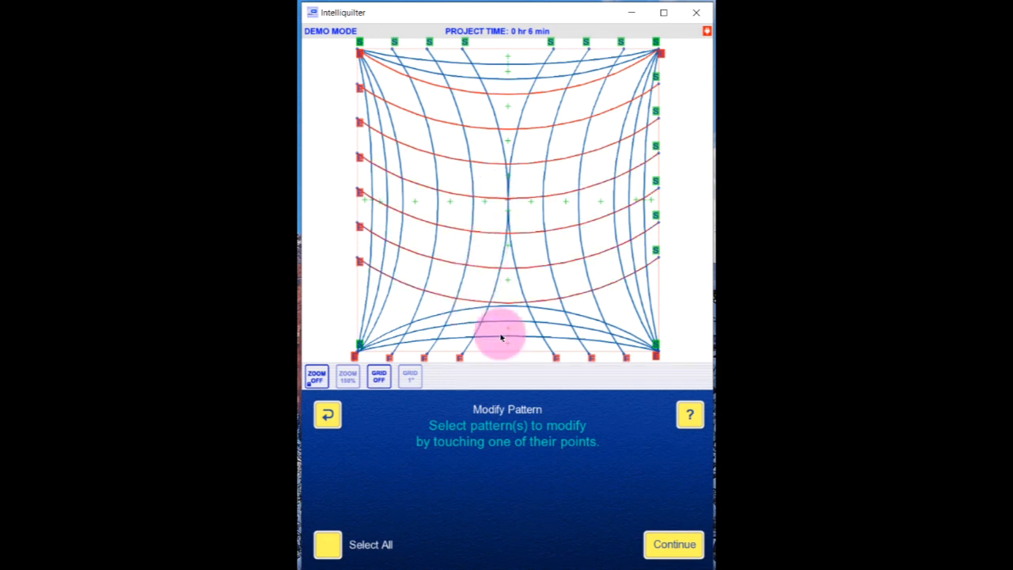
left_click(675, 546)
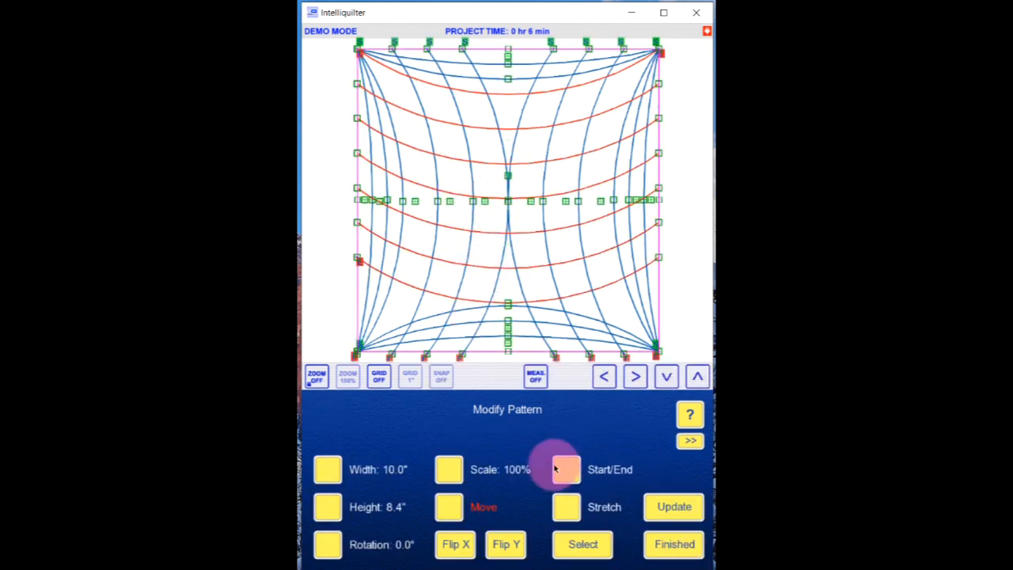
left_click(448, 470)
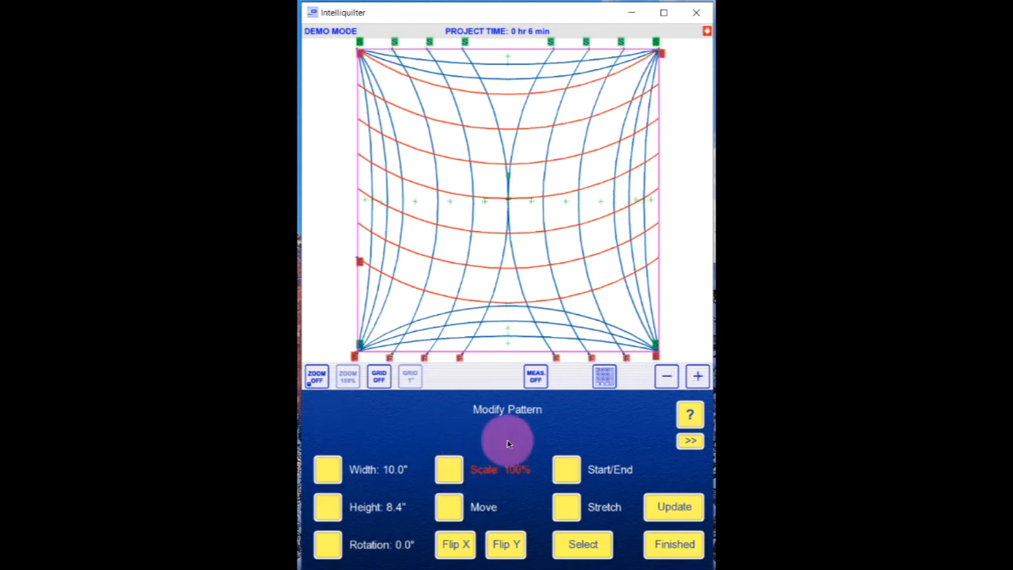
left_click(697, 378)
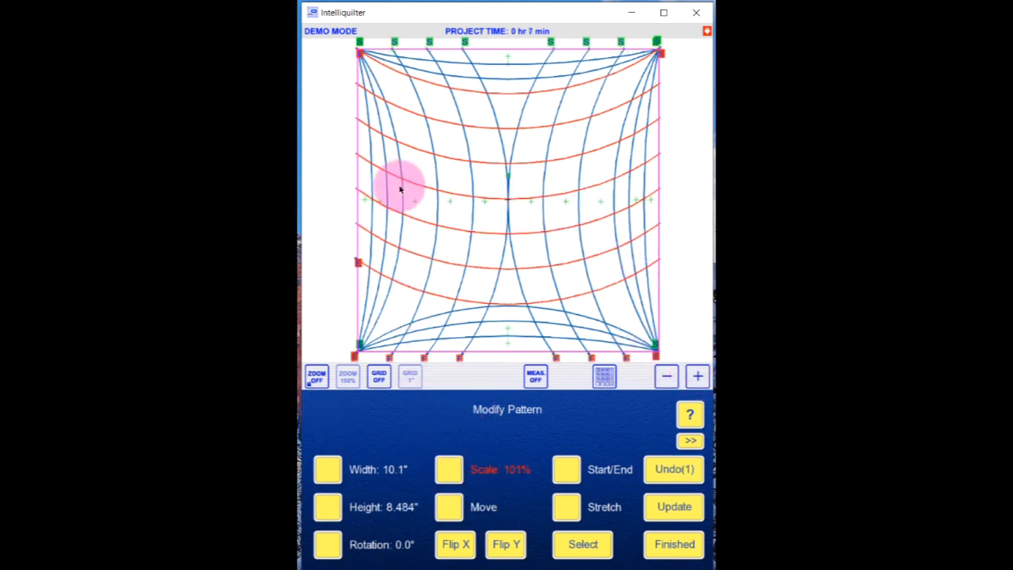
Move the enlarged horizontal arcs so their topmost arc starts at the block's upper-left corner, and finish the modification
left_click(449, 506)
left_click(357, 49)
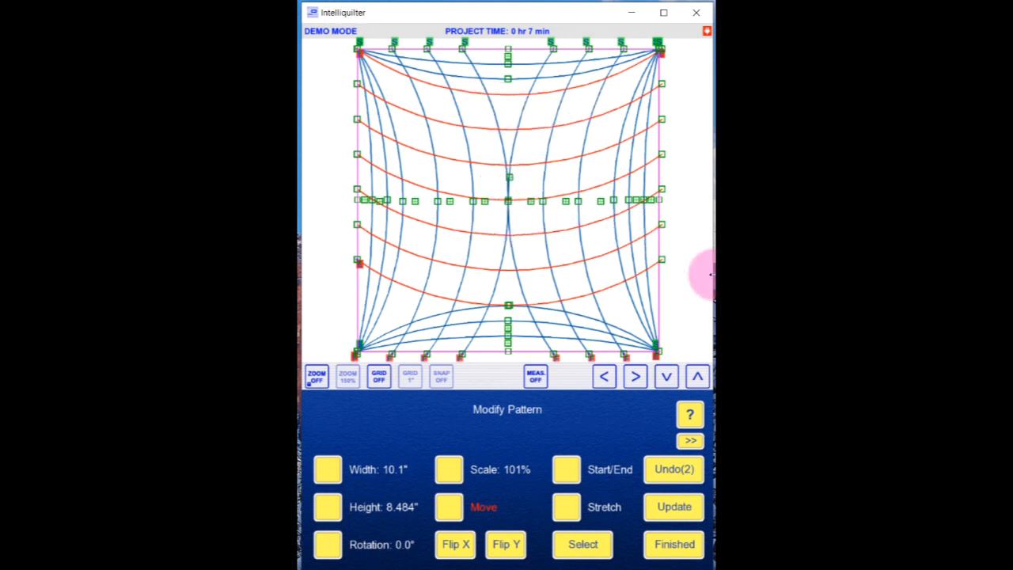
left_click(673, 544)
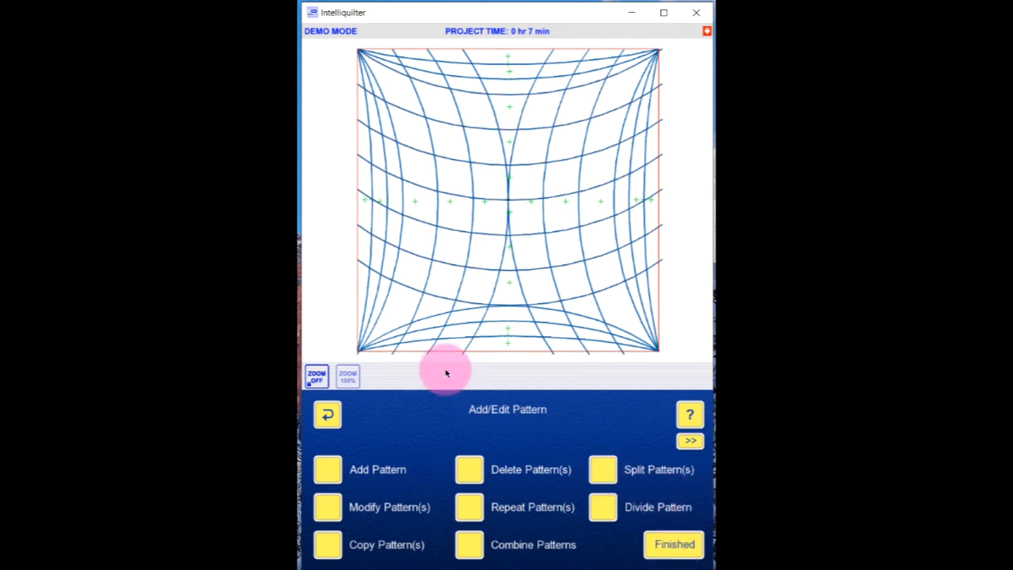
Make a copy of the innermost corner-to-corner arc on each of the block's four sides
left_click(329, 545)
left_click(401, 203)
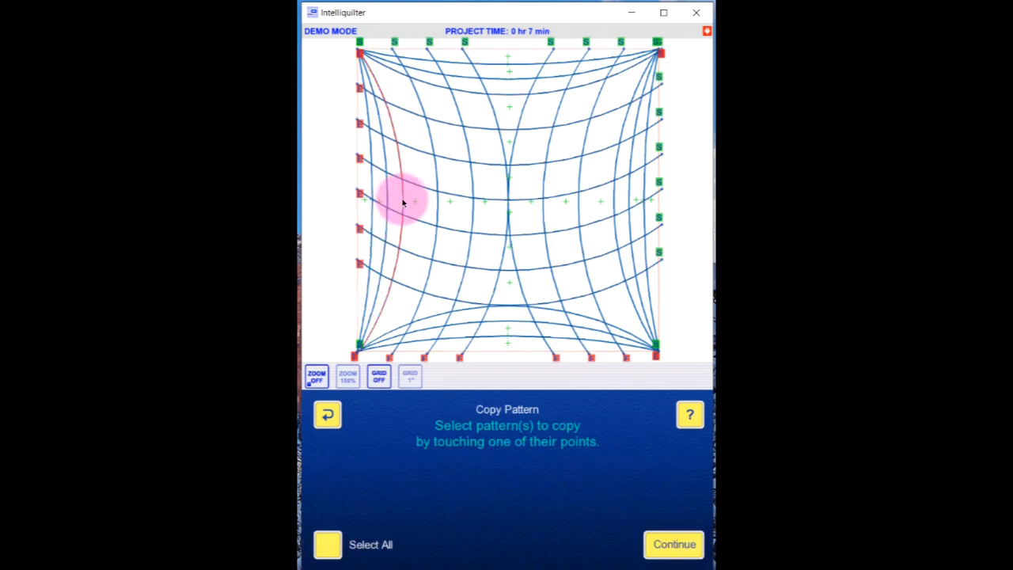
left_click(501, 95)
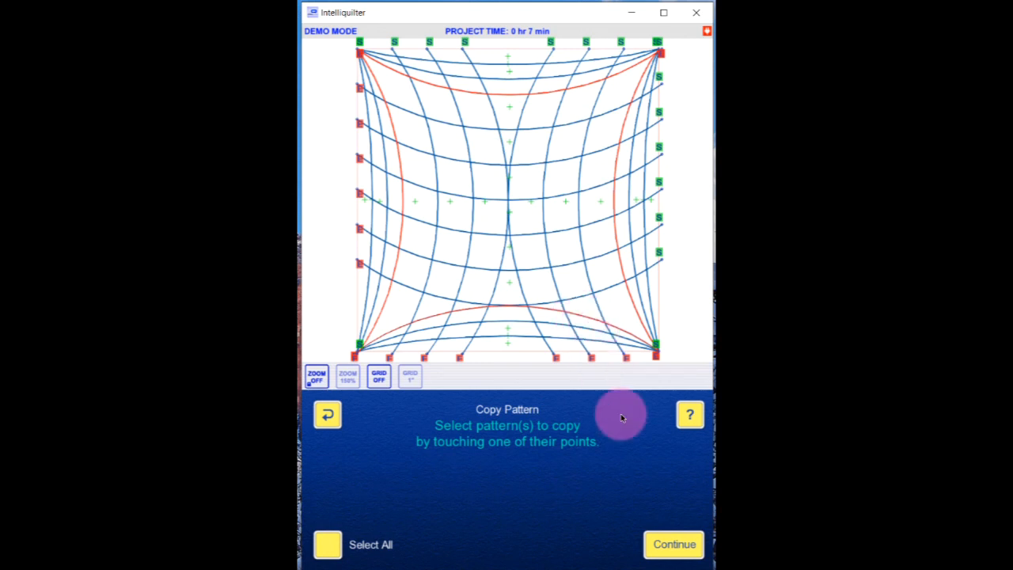
left_click(673, 544)
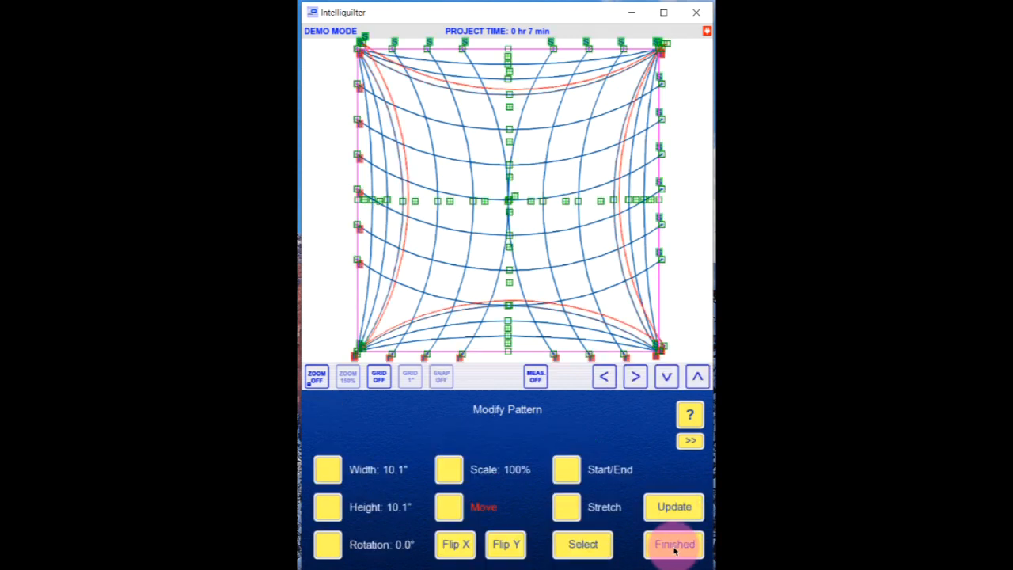
Move the four copied arcs out of the block to the empty area on its right, and finish the pattern
left_click(317, 377)
left_click(313, 313)
left_click(497, 206)
left_click(514, 185)
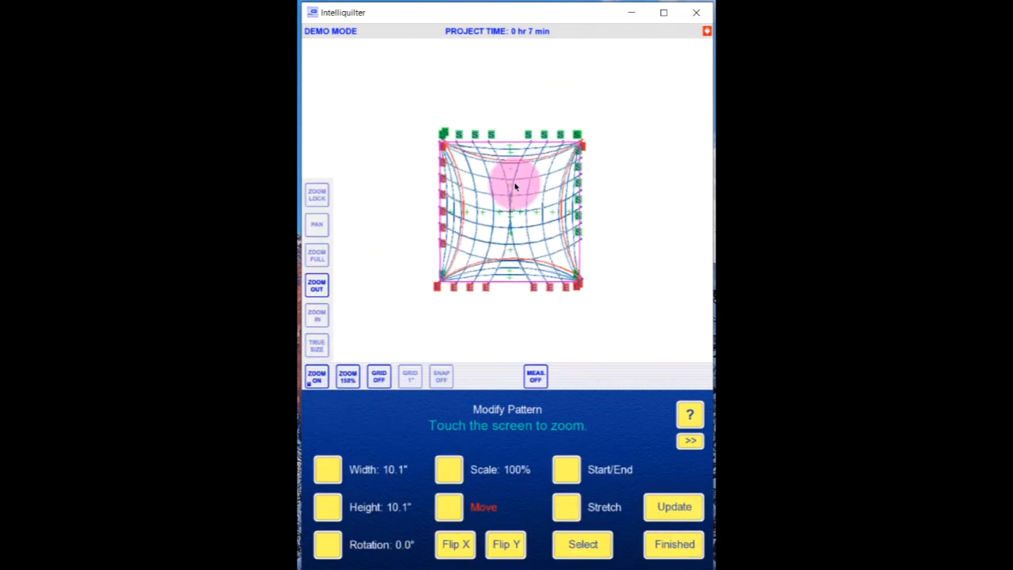
left_click(512, 203)
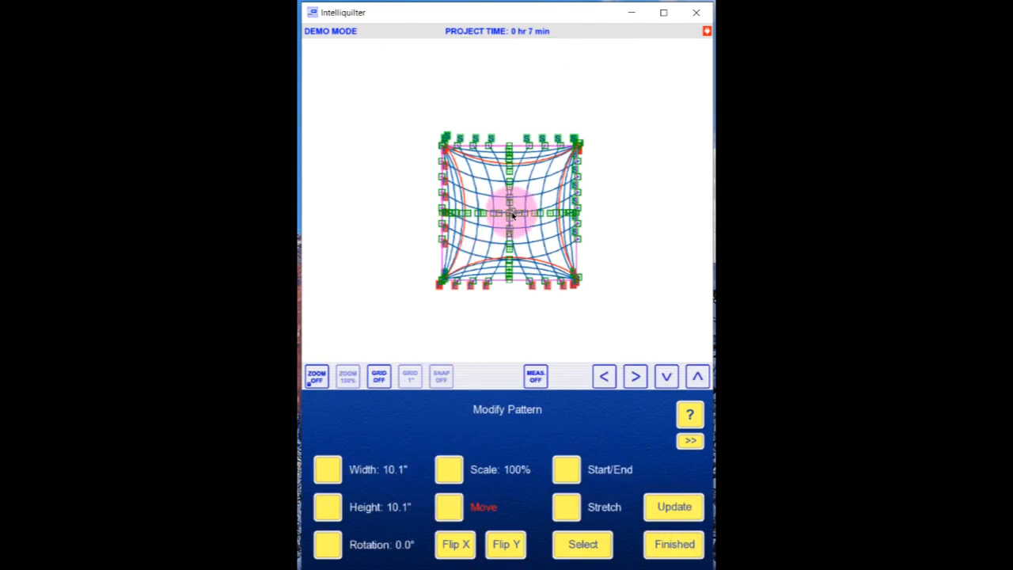
left_click_drag(511, 213, 663, 212)
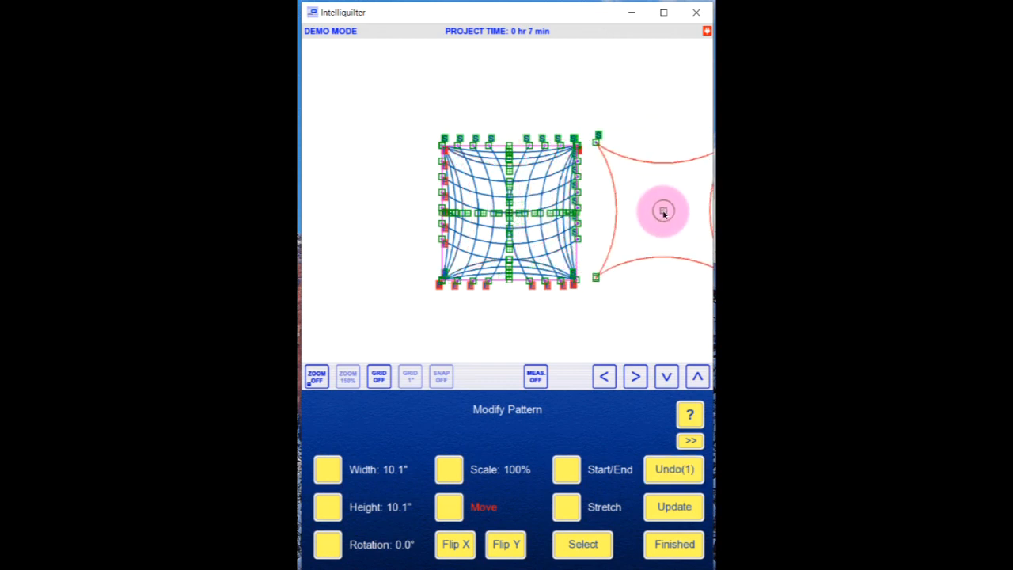
left_click(323, 380)
left_click(322, 223)
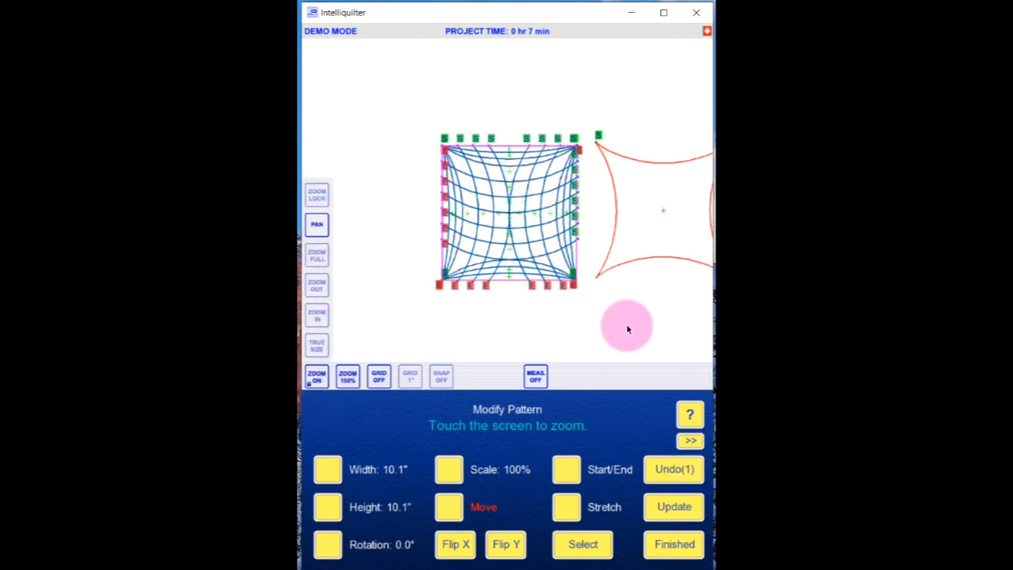
left_click_drag(626, 325, 559, 314)
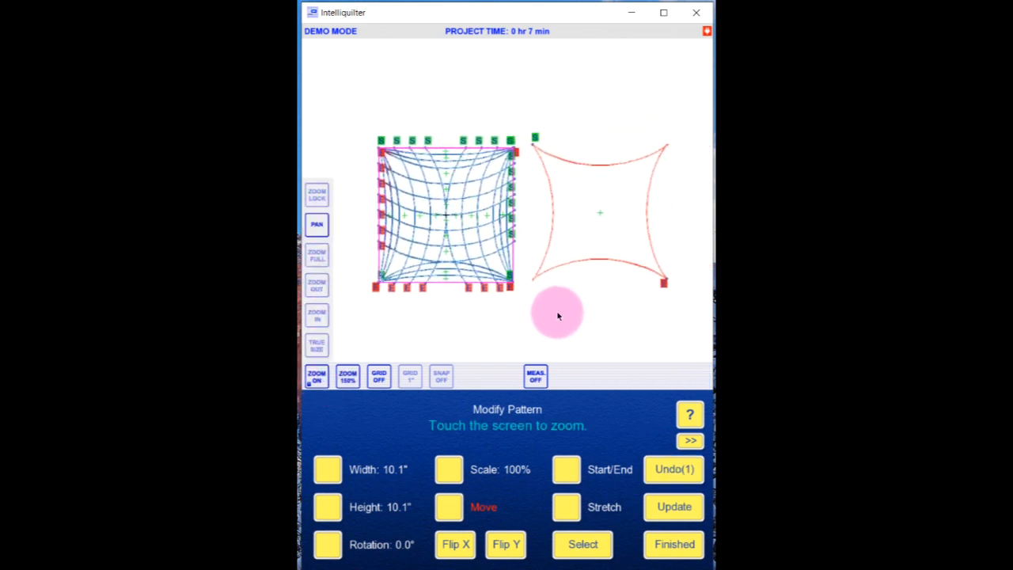
left_click(664, 545)
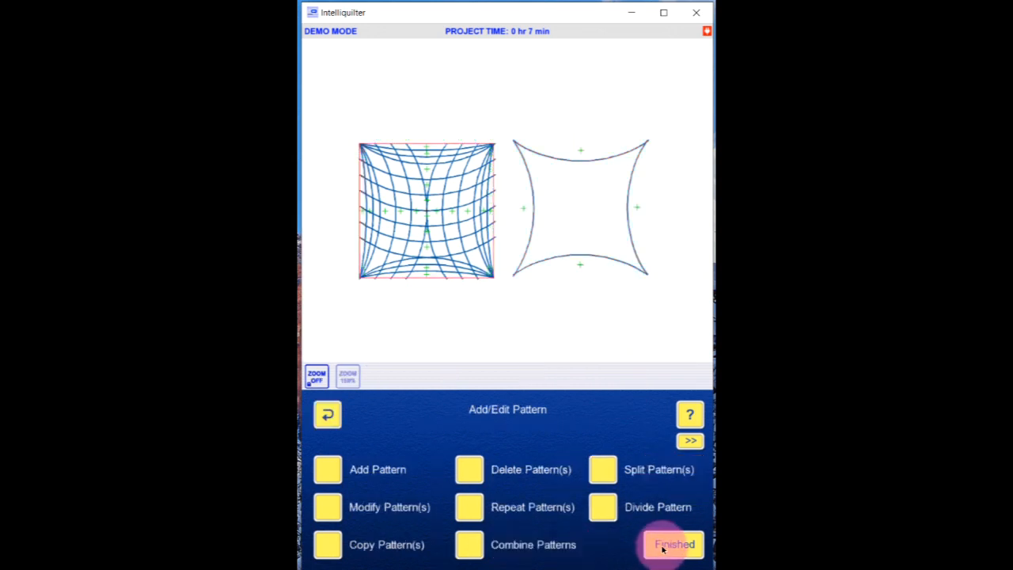
Try to combine the copied top, left and bottom arcs into one pattern
left_click(470, 545)
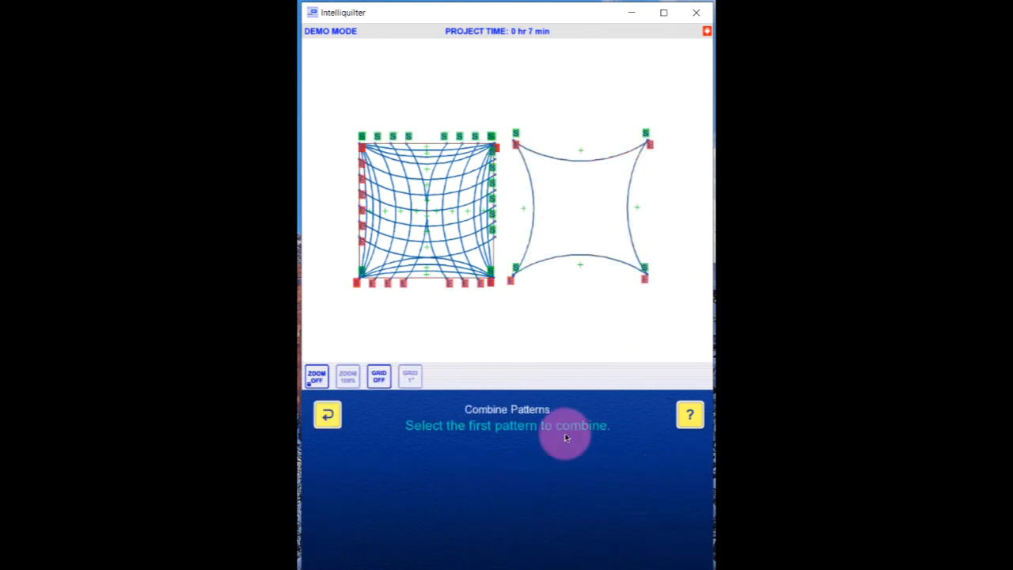
left_click(601, 165)
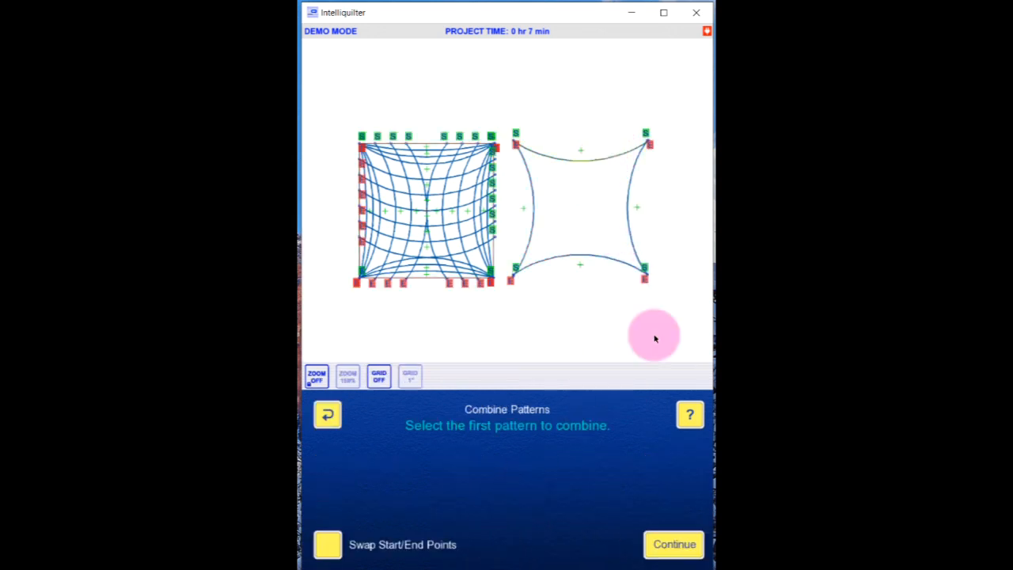
left_click(674, 546)
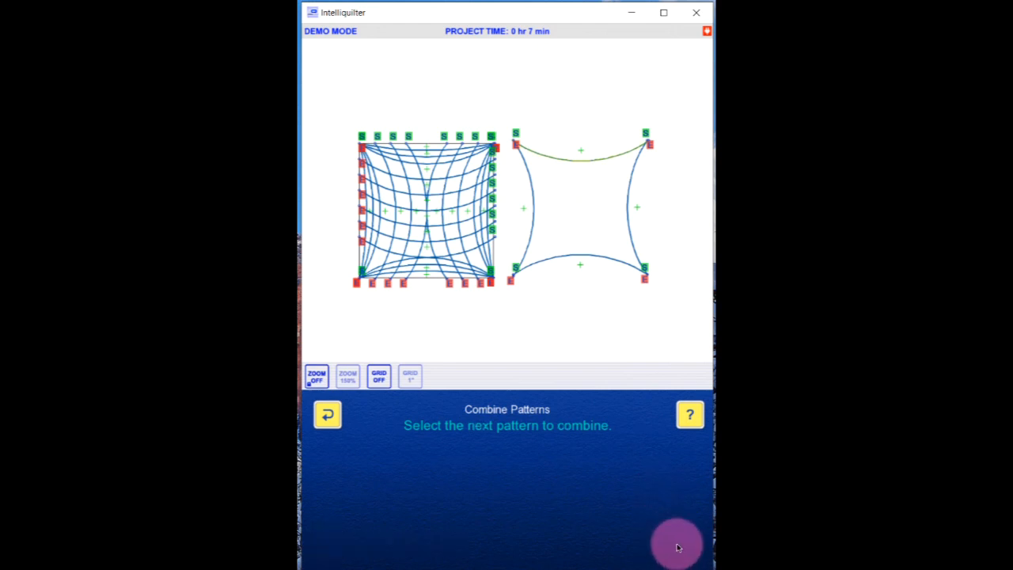
left_click(535, 212)
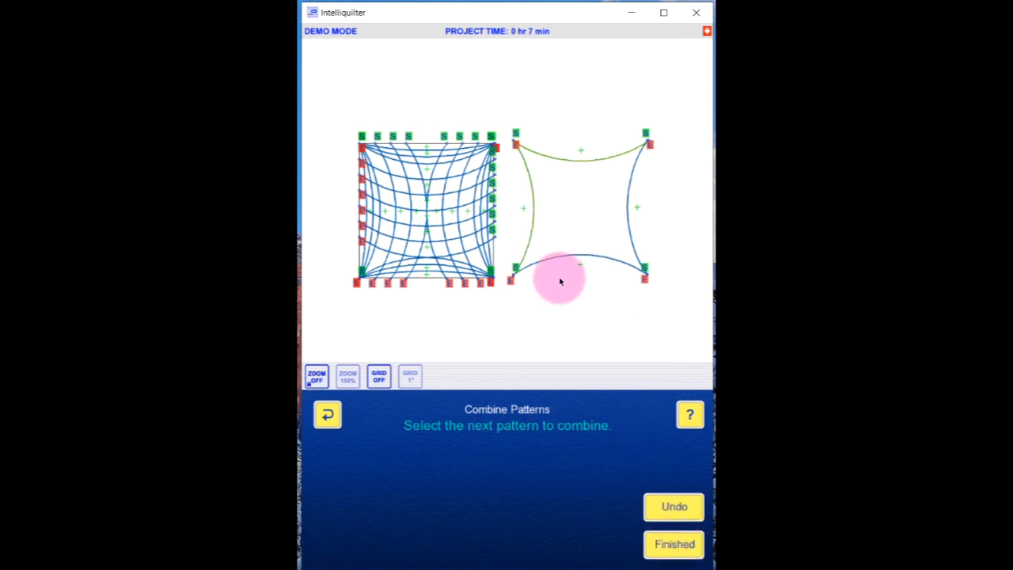
left_click(685, 554)
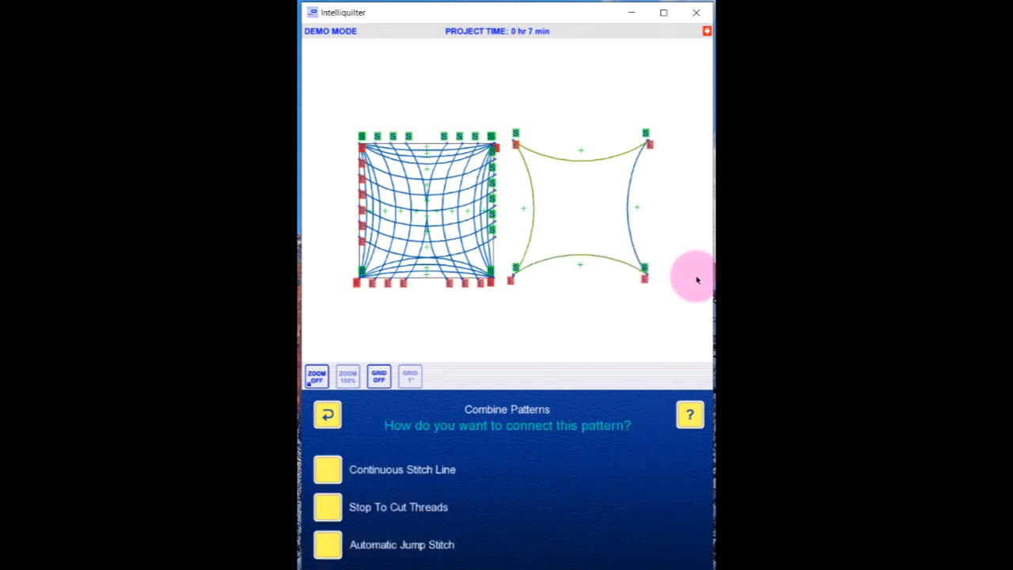
Examine how the copied left and bottom arcs meet at their shared corner, and exit without combining the patterns
left_click(316, 376)
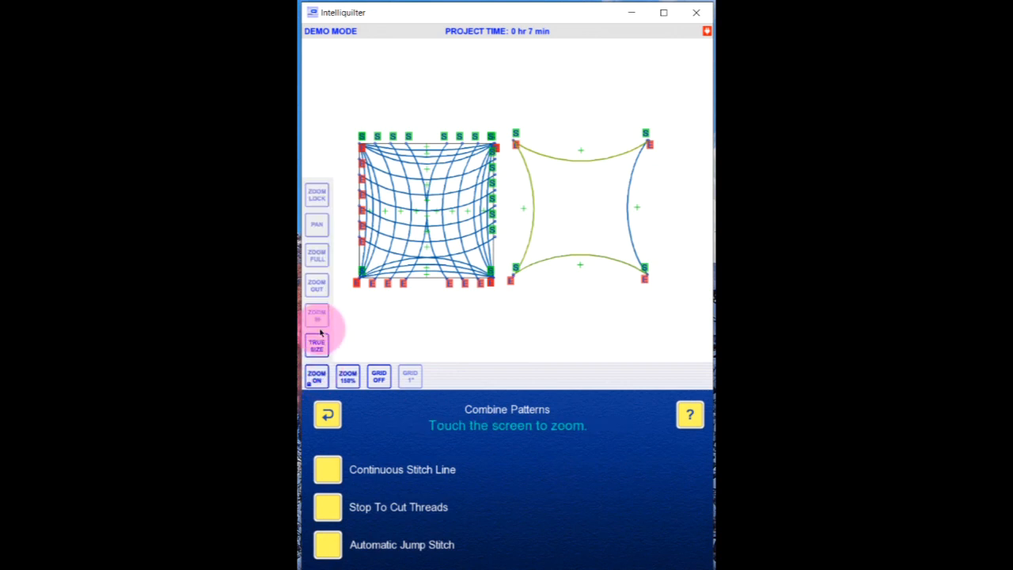
left_click(536, 215)
left_click(515, 229)
left_click(498, 256)
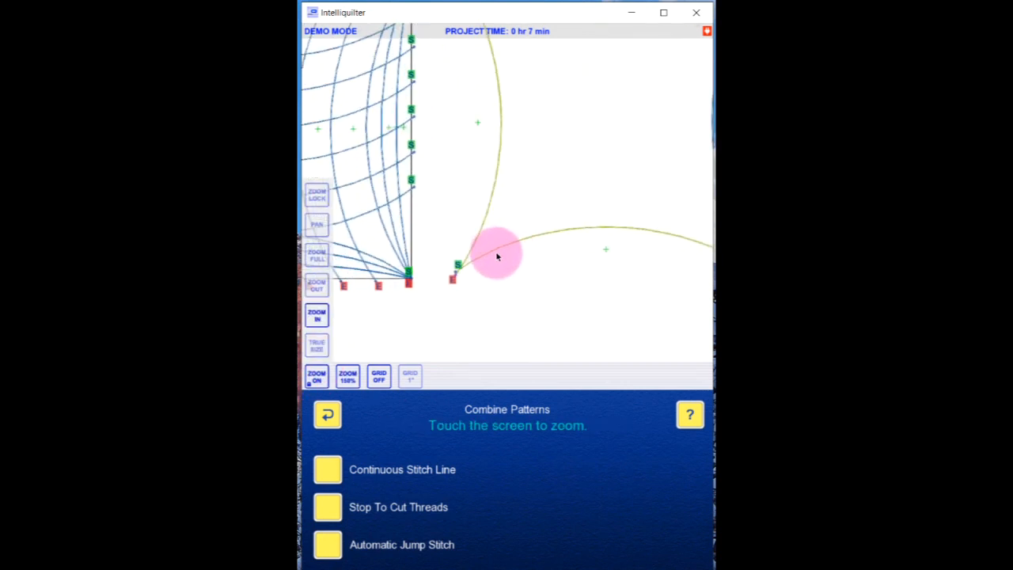
left_click(461, 246)
left_click(488, 199)
left_click(511, 192)
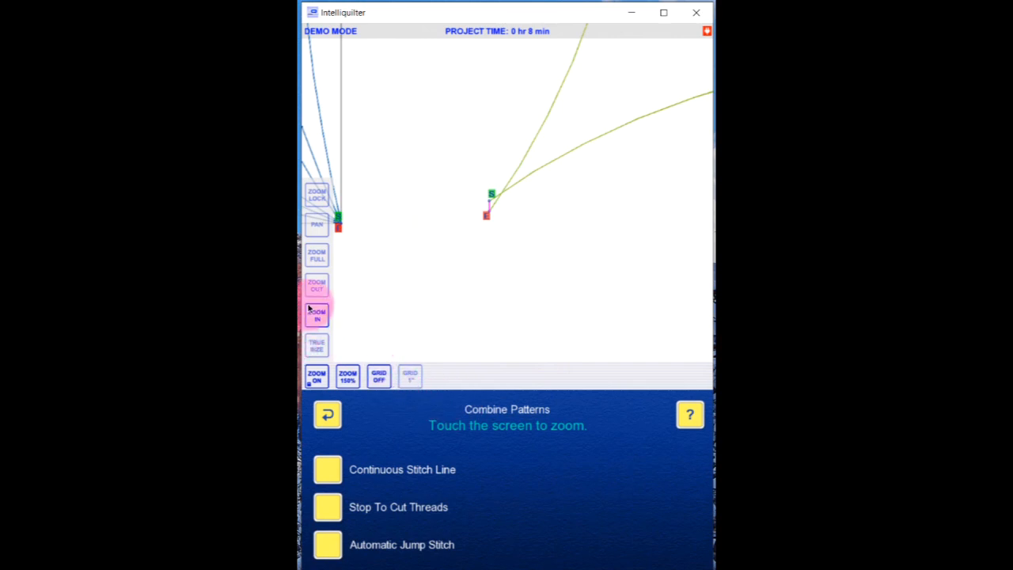
left_click(327, 413)
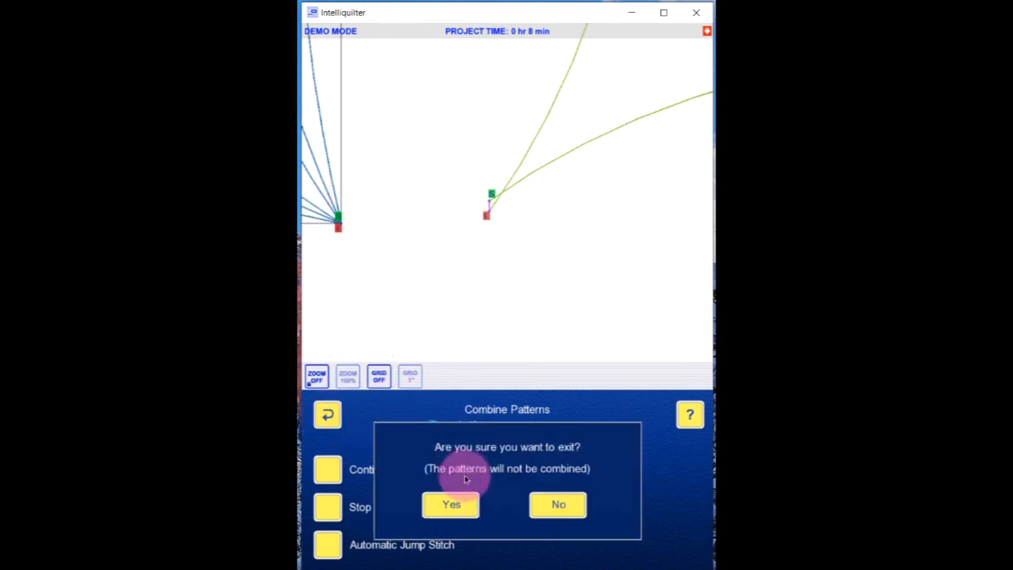
left_click(457, 503)
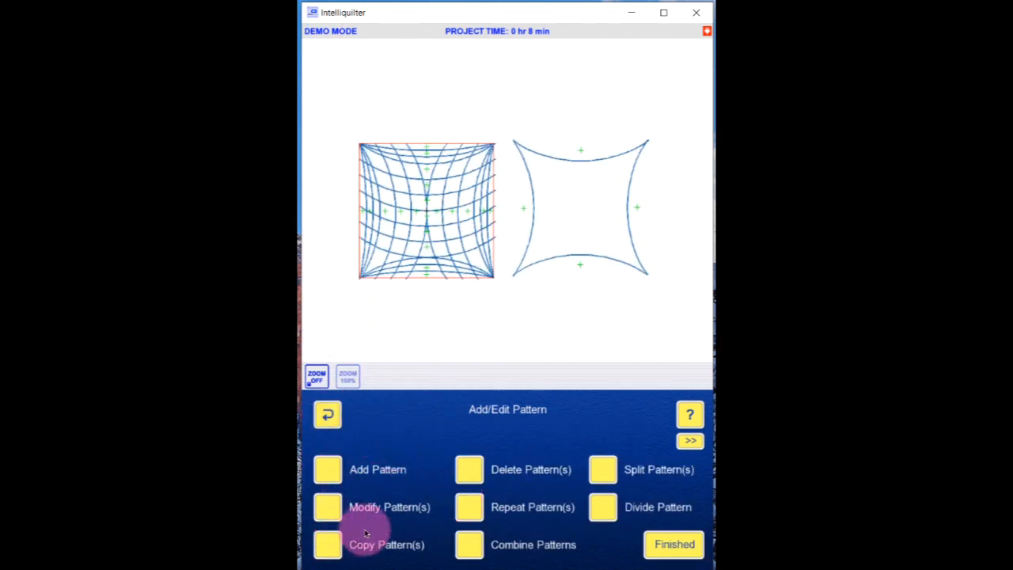
Delete the four copied arcs beside the block
left_click(469, 468)
left_click(565, 256)
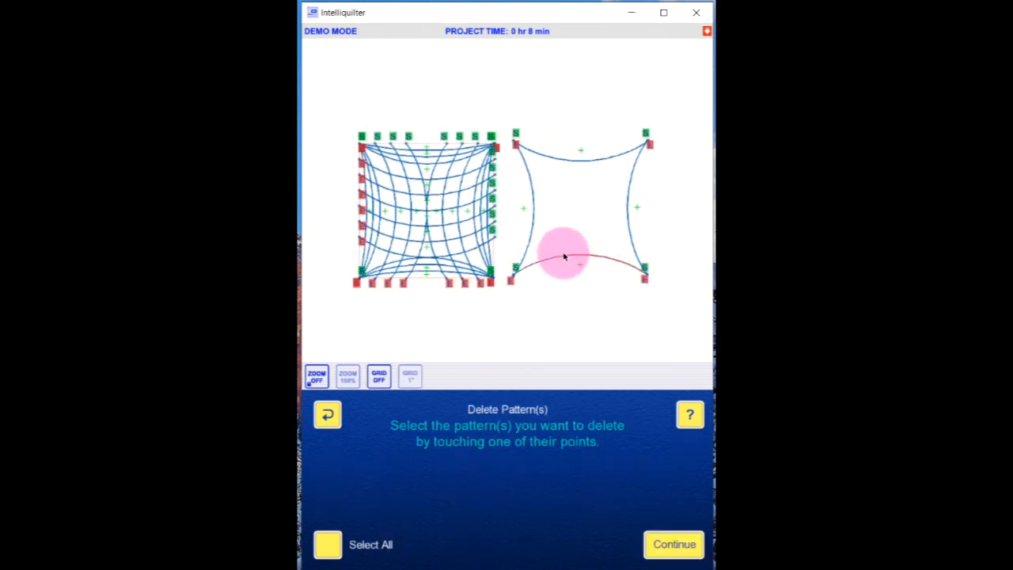
left_click(557, 159)
left_click(669, 542)
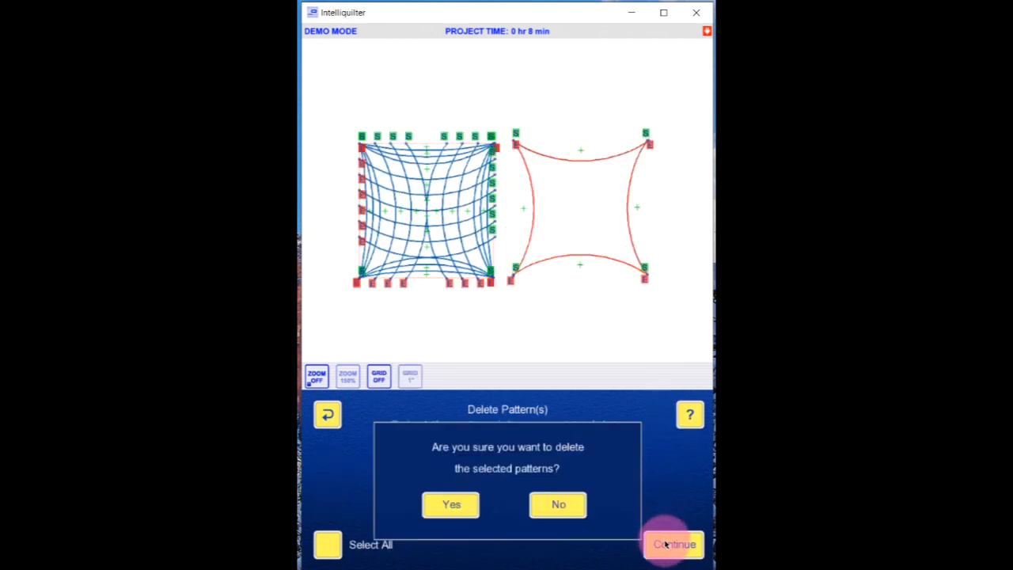
left_click(452, 502)
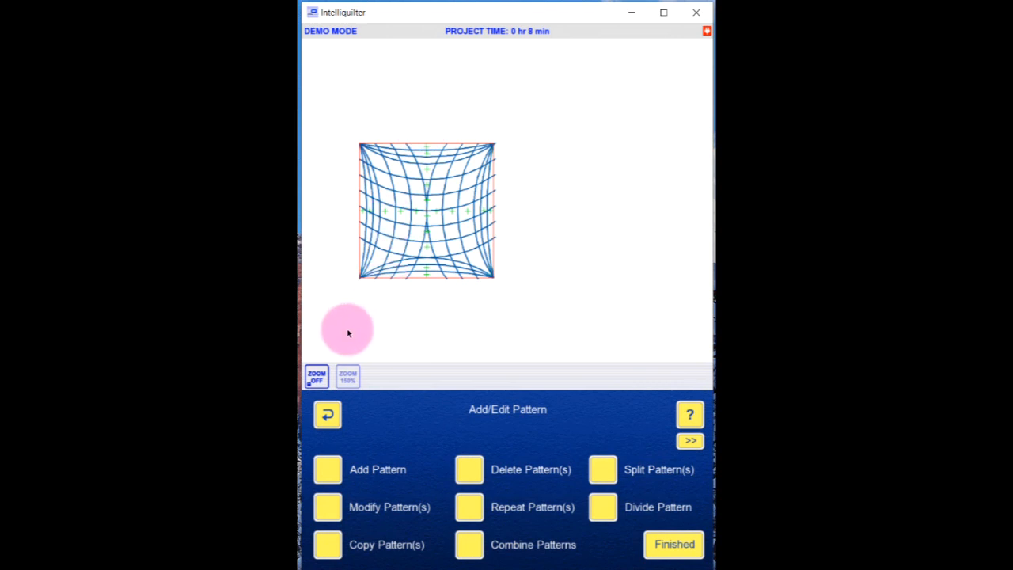
Examine up close how the edge arcs meet at the block's upper-left corner
left_click(316, 375)
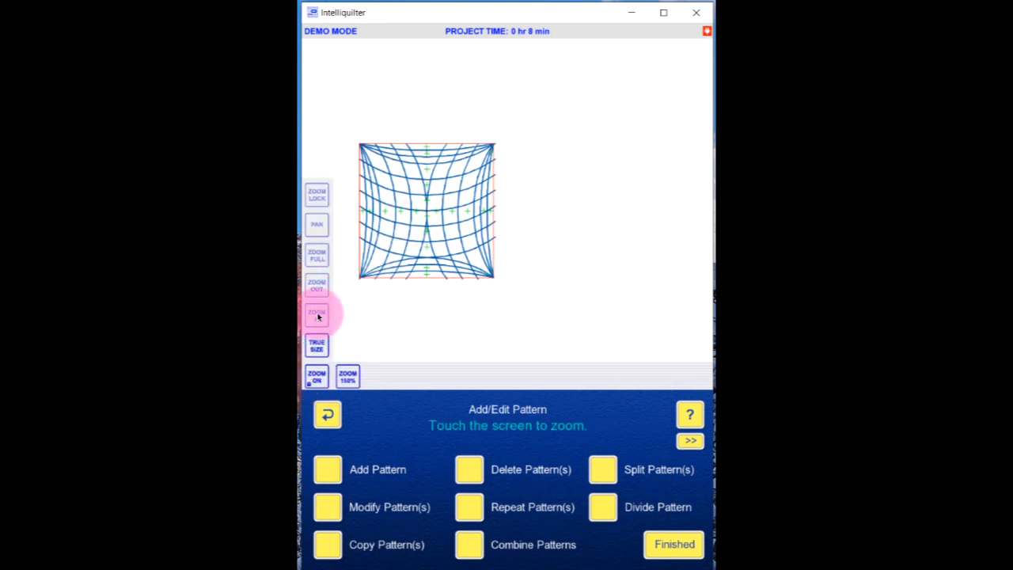
left_click(317, 316)
left_click(343, 140)
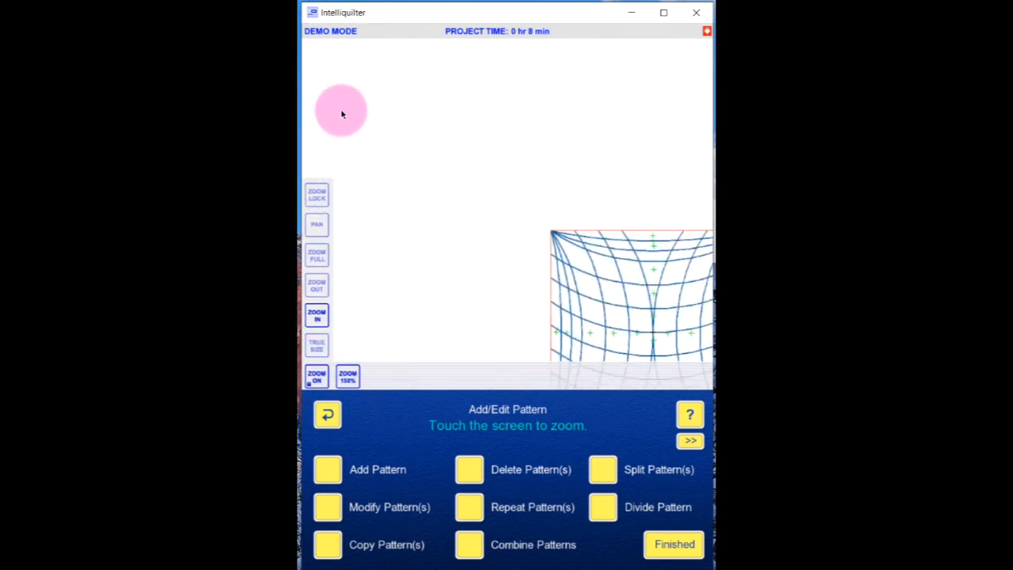
left_click(507, 187)
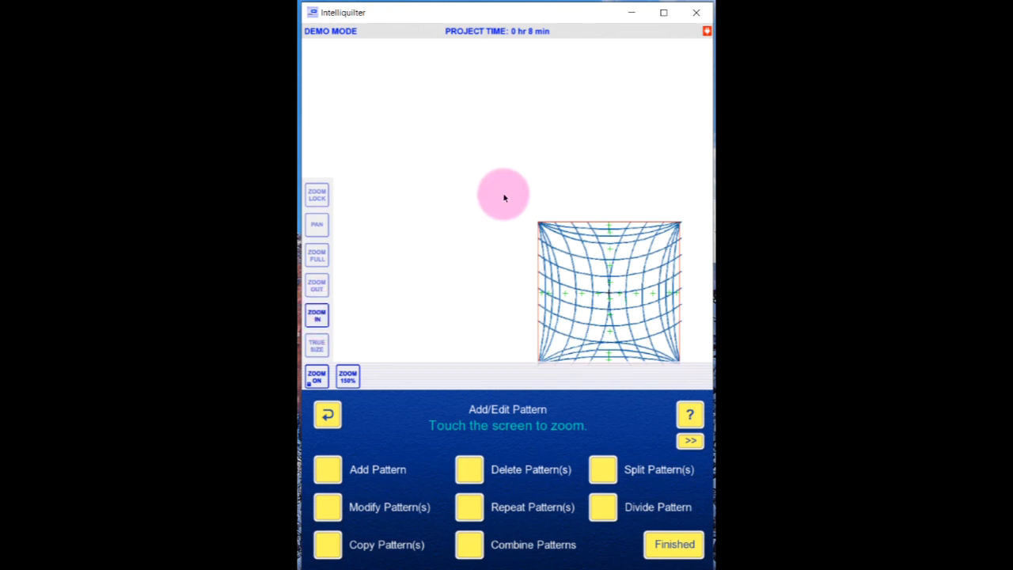
left_click(534, 216)
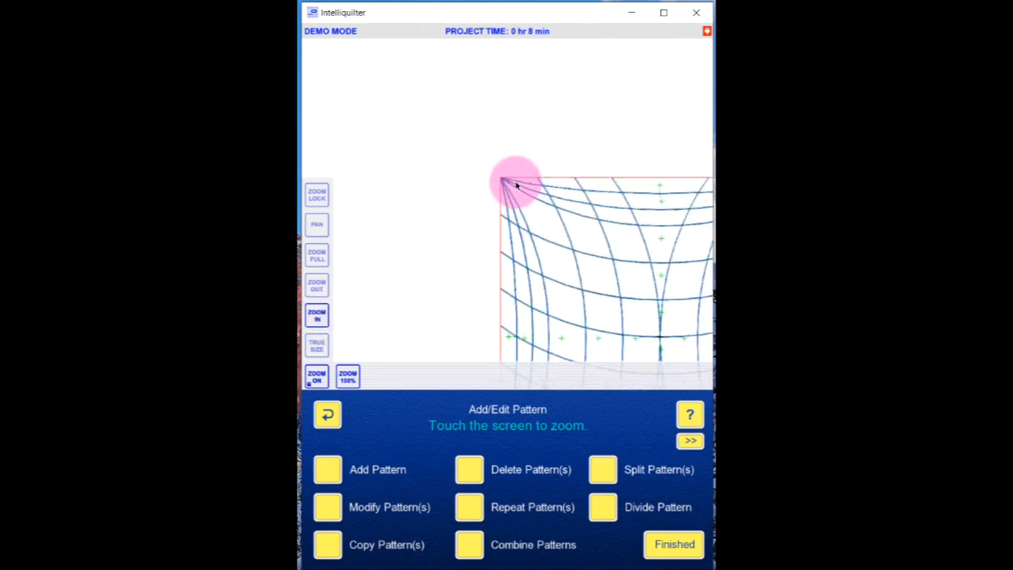
mouse_move(515, 185)
left_mouse_down()
mouse_move(488, 206)
mouse_move(514, 193)
left_mouse_up()
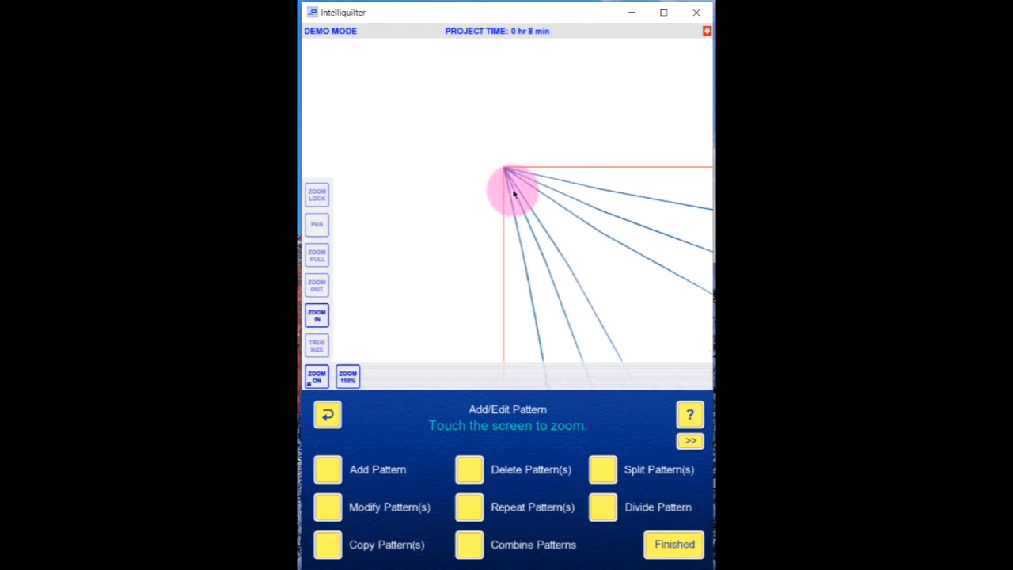
left_click(515, 191)
left_click(501, 194)
left_click(500, 203)
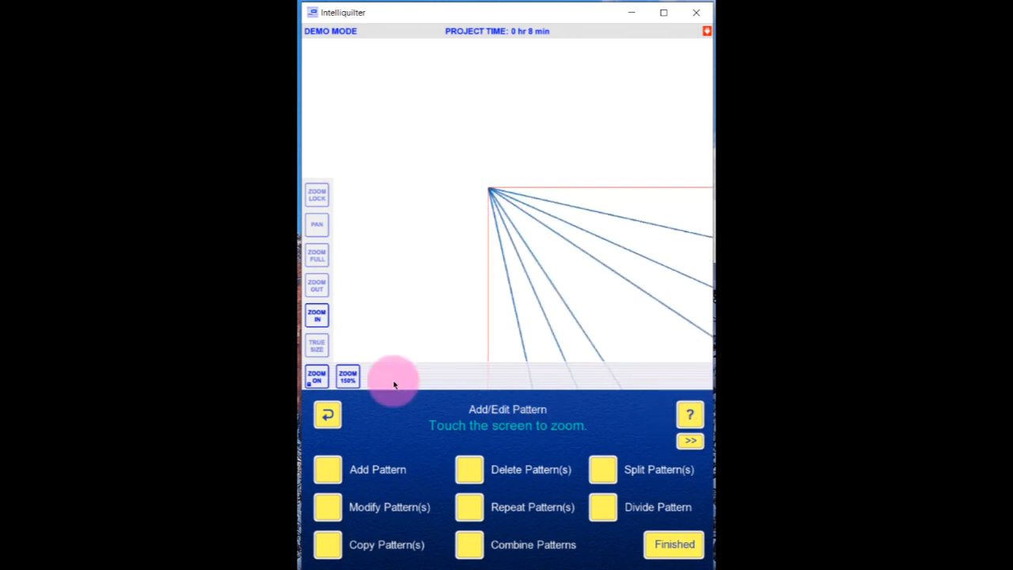
Examine the arcs along the block's left edge down to where they meet at the lower-left corner
left_click(320, 226)
left_click_drag(590, 281, 517, 92)
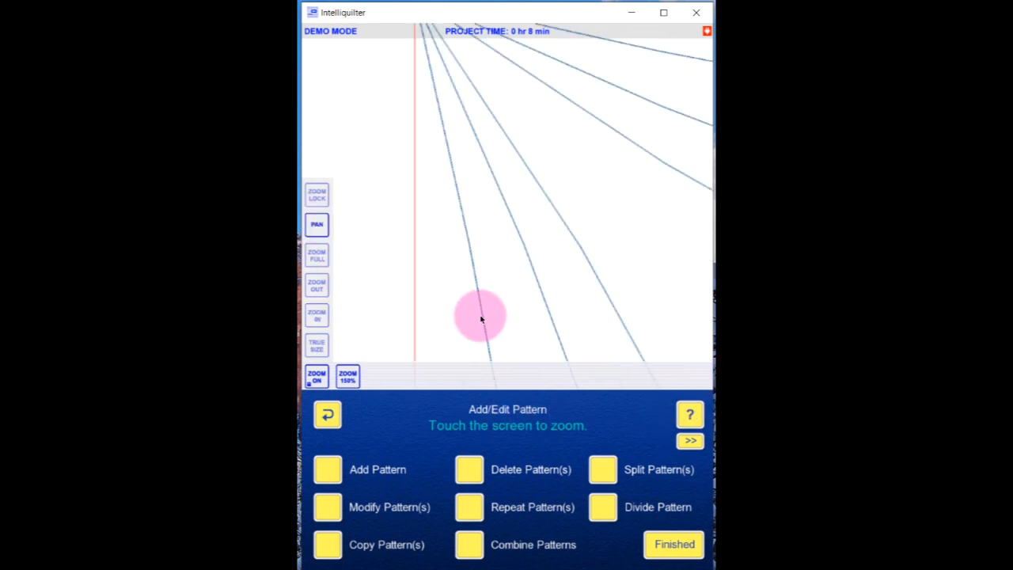
left_click_drag(481, 319, 480, 133)
left_click_drag(508, 280, 494, 148)
left_click_drag(473, 319, 465, 167)
left_click_drag(504, 322, 489, 151)
left_click_drag(477, 348, 472, 190)
left_click_drag(485, 304, 473, 158)
left_click_drag(505, 331, 473, 165)
left_click_drag(489, 323, 468, 146)
left_click(464, 285)
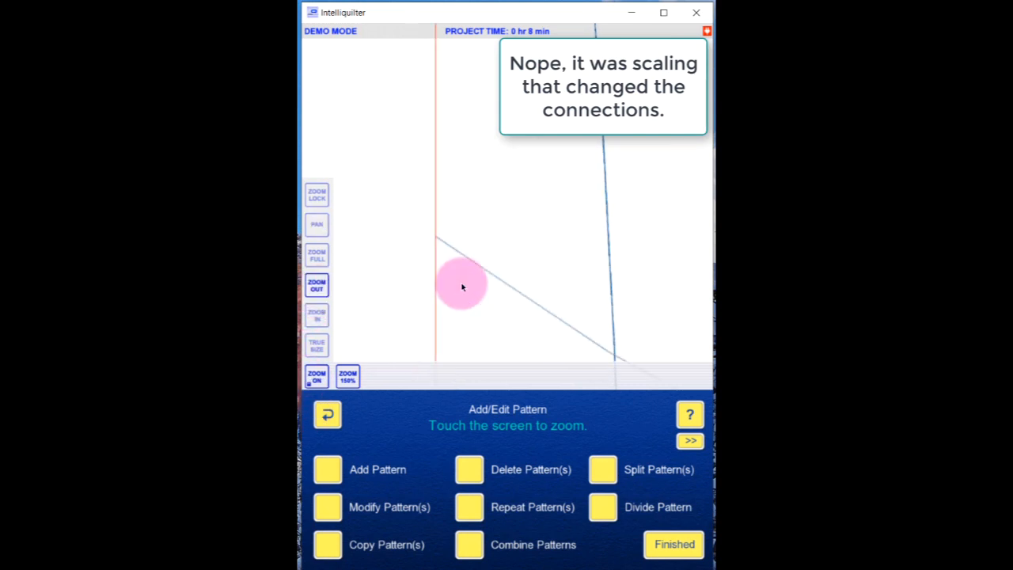
left_click(462, 286)
left_click_drag(577, 288, 550, 145)
left_click_drag(548, 308, 512, 127)
left_click_drag(507, 280, 494, 144)
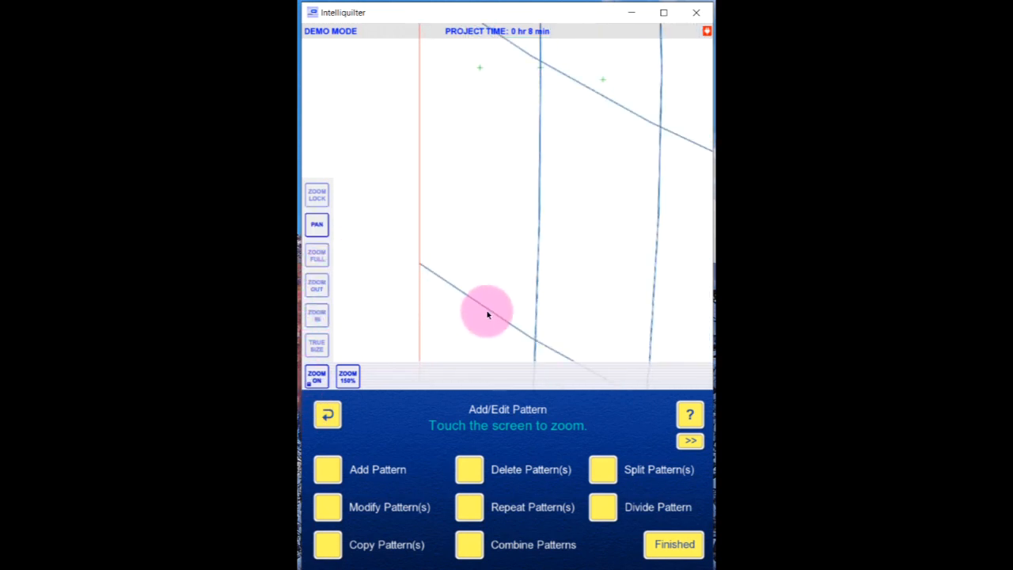
left_click_drag(486, 312, 467, 129)
left_click_drag(441, 309, 453, 131)
left_click_drag(477, 327, 469, 142)
left_click_drag(424, 288, 437, 193)
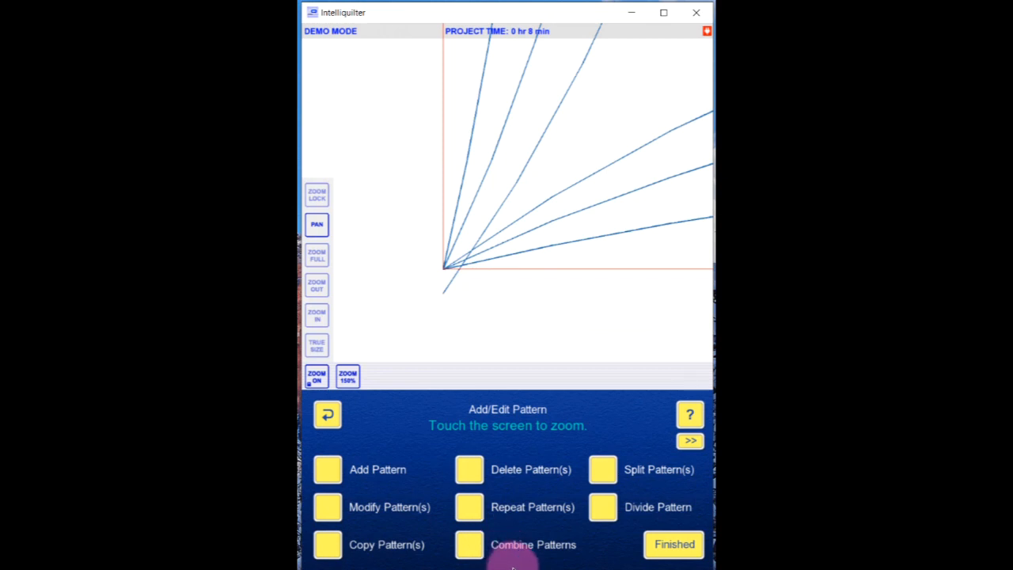
Move the innermost left arc so its lower end sits on the block's lower-left corner
left_click(337, 508)
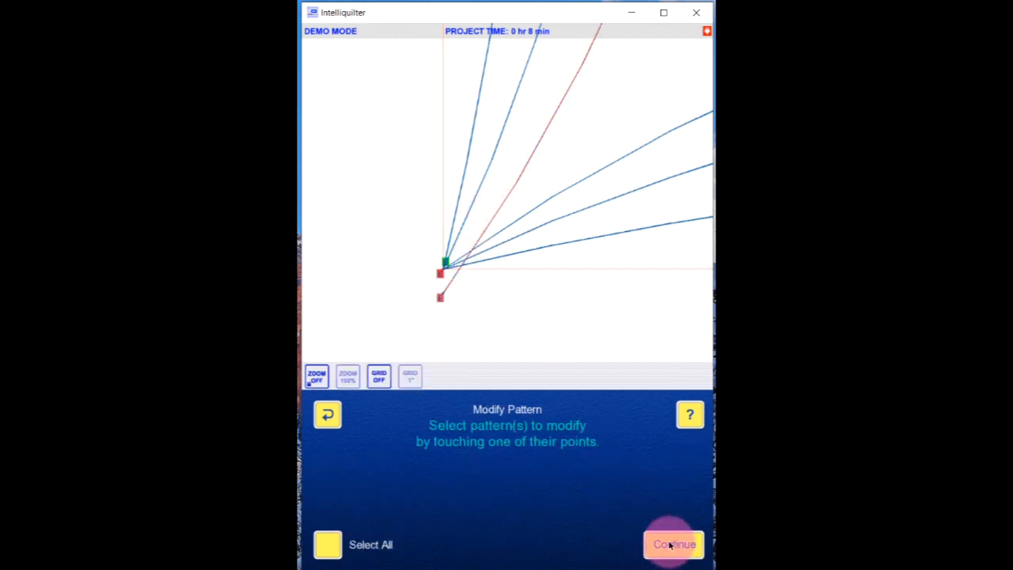
left_click(671, 545)
left_click_drag(444, 288, 441, 269)
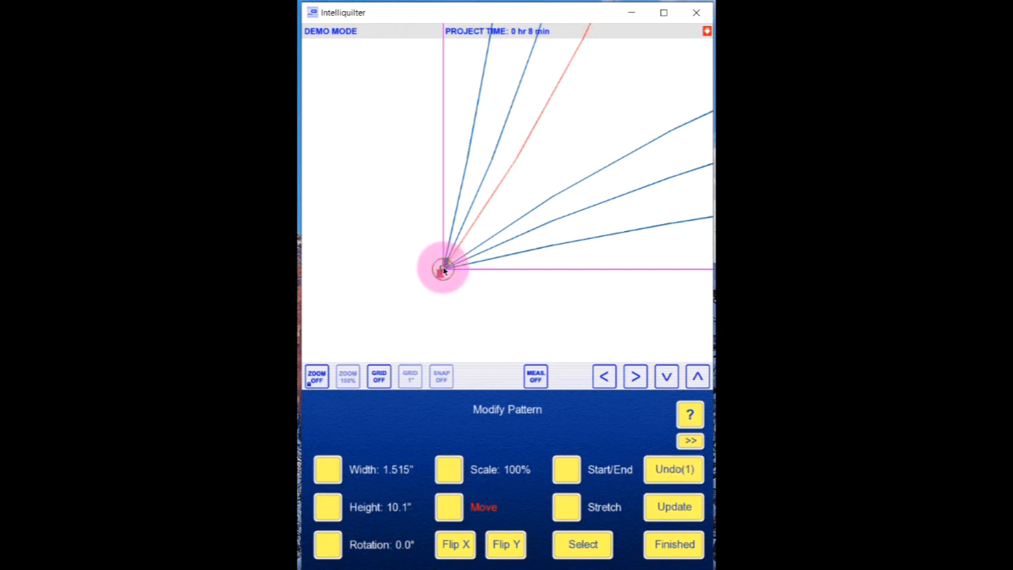
Set the stretch anchor of the innermost left arc at its lower end on the block's lower-left corner
left_click(316, 376)
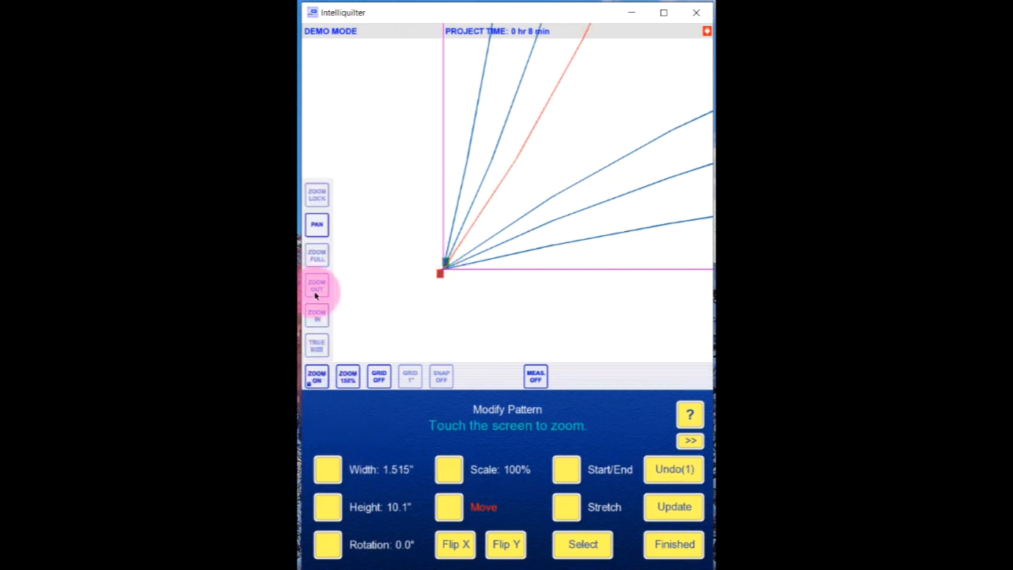
left_click(314, 293)
left_click(510, 132)
left_click(543, 89)
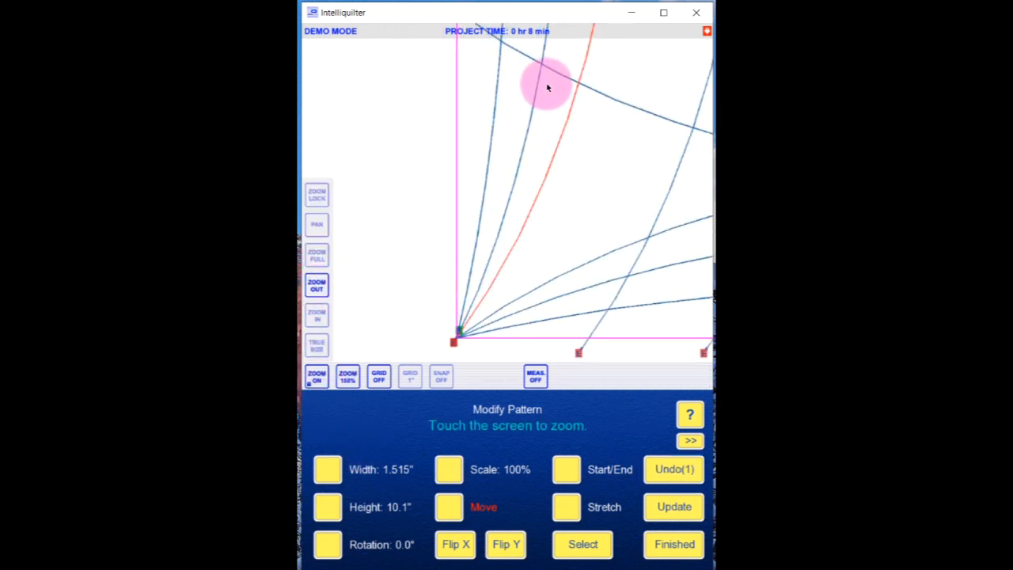
left_click(547, 90)
left_click(547, 89)
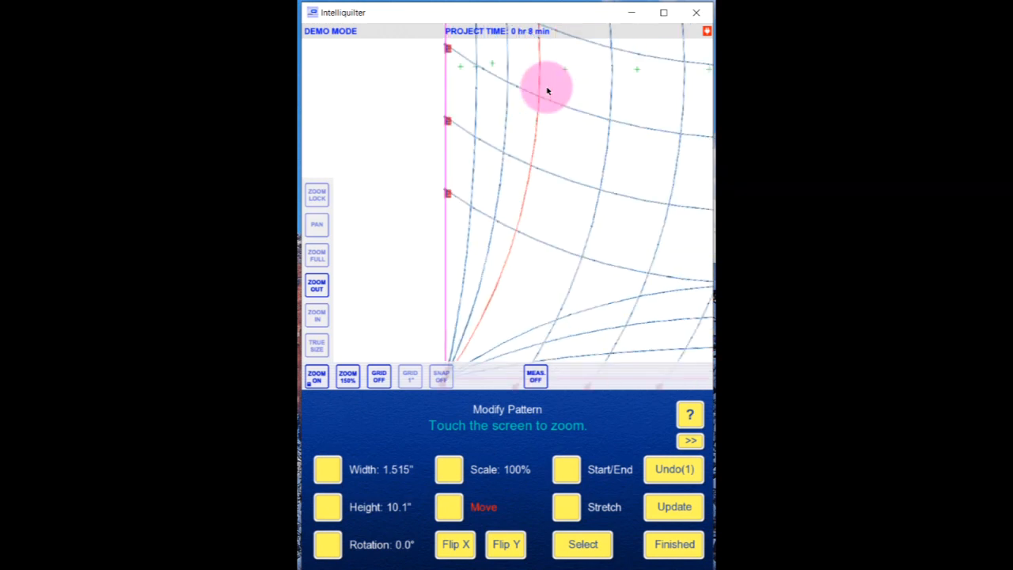
left_click(536, 85)
left_click(527, 82)
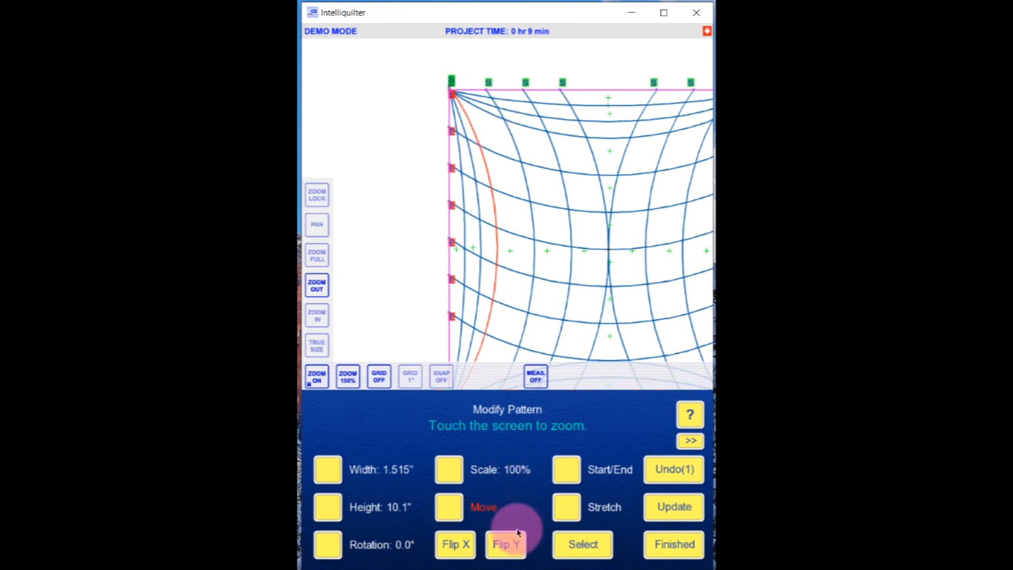
left_click(569, 507)
left_click(317, 379)
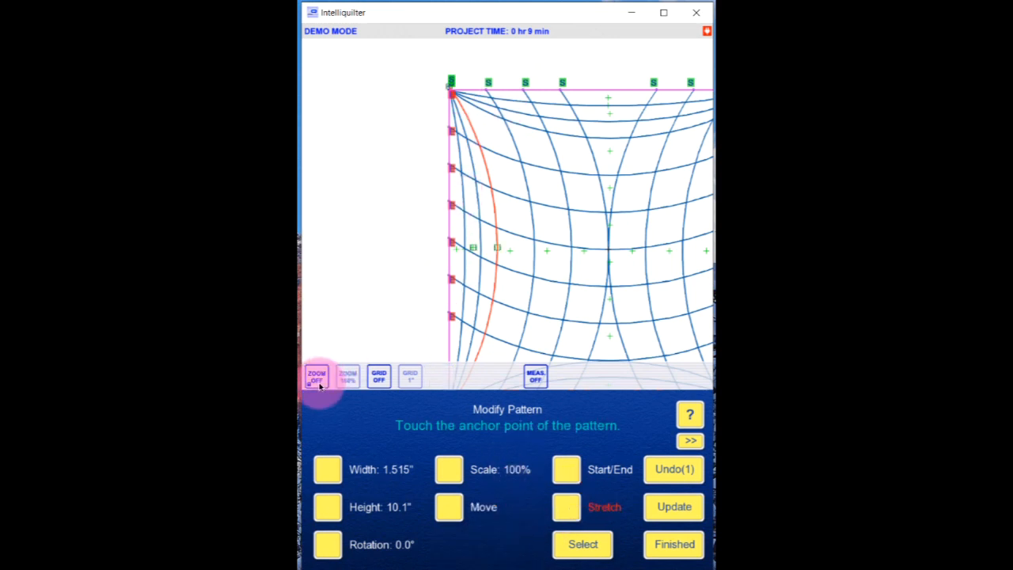
left_click(315, 231)
left_click_drag(484, 266, 513, 161)
left_click(315, 377)
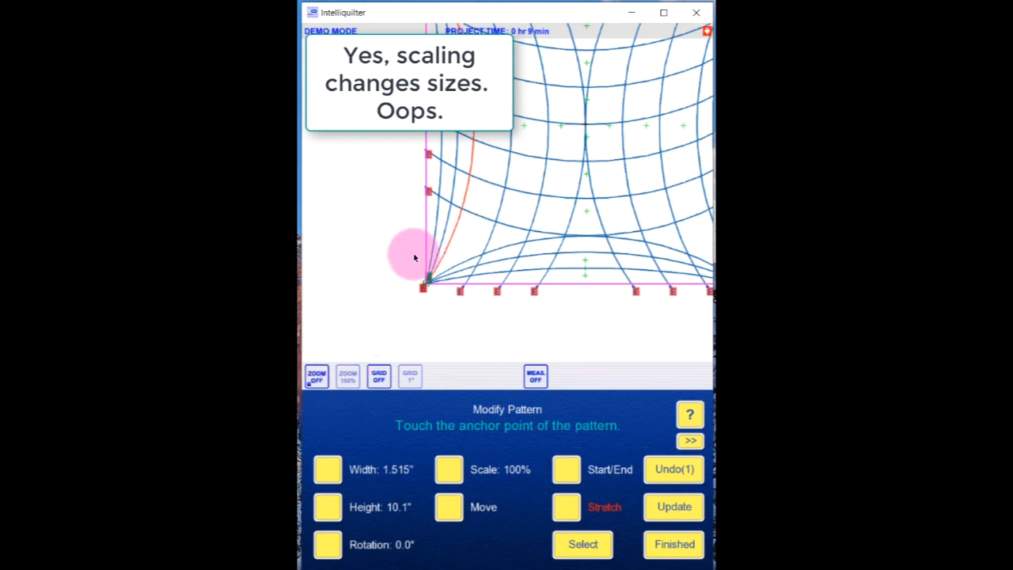
left_click(425, 284)
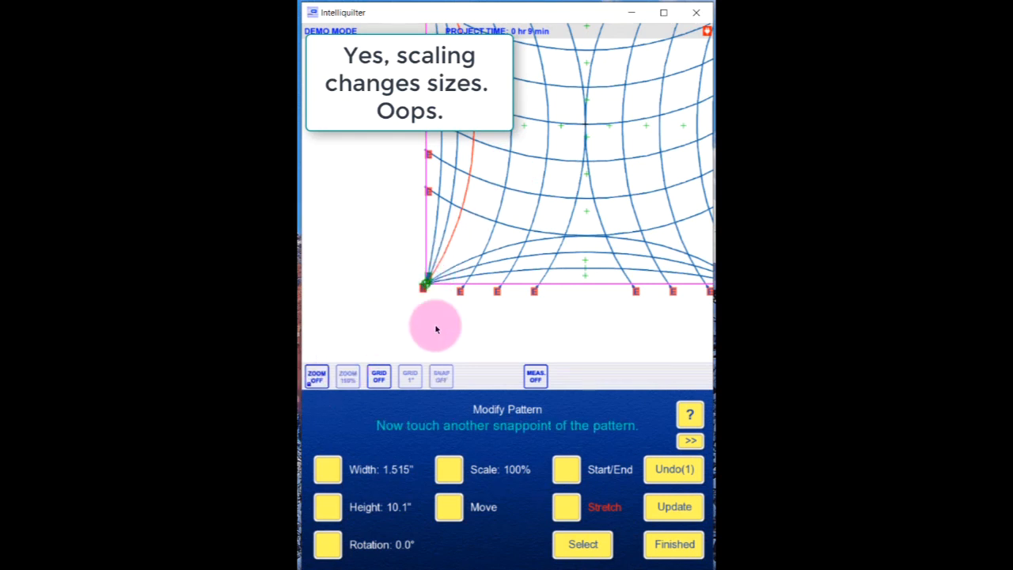
Stretch the innermost left arc's upper end onto the block's upper-left corner, making the arc 1.5" wide and 10.0" high
left_click(316, 377)
left_click(317, 224)
left_click_drag(504, 137, 573, 451)
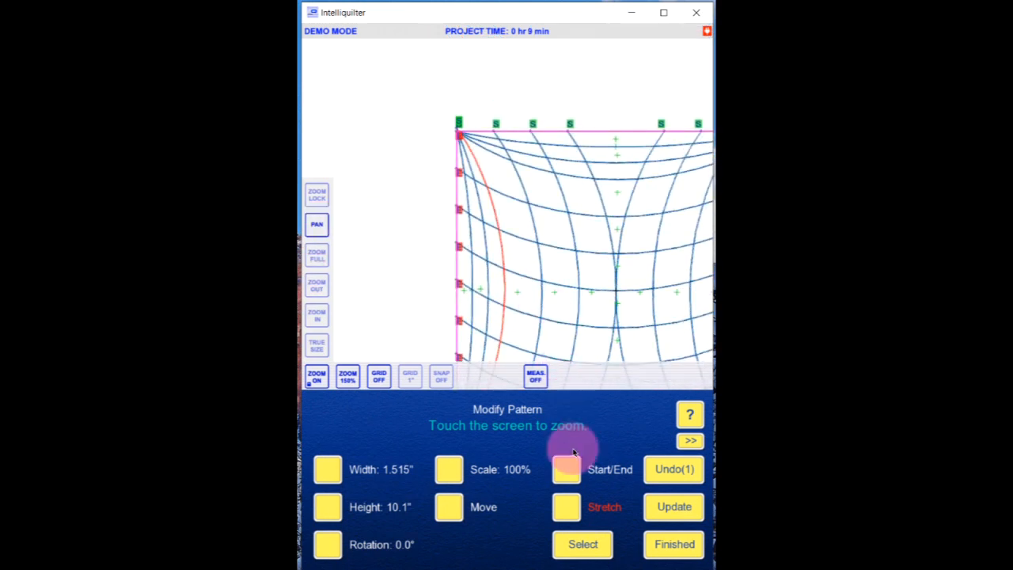
left_click(316, 378)
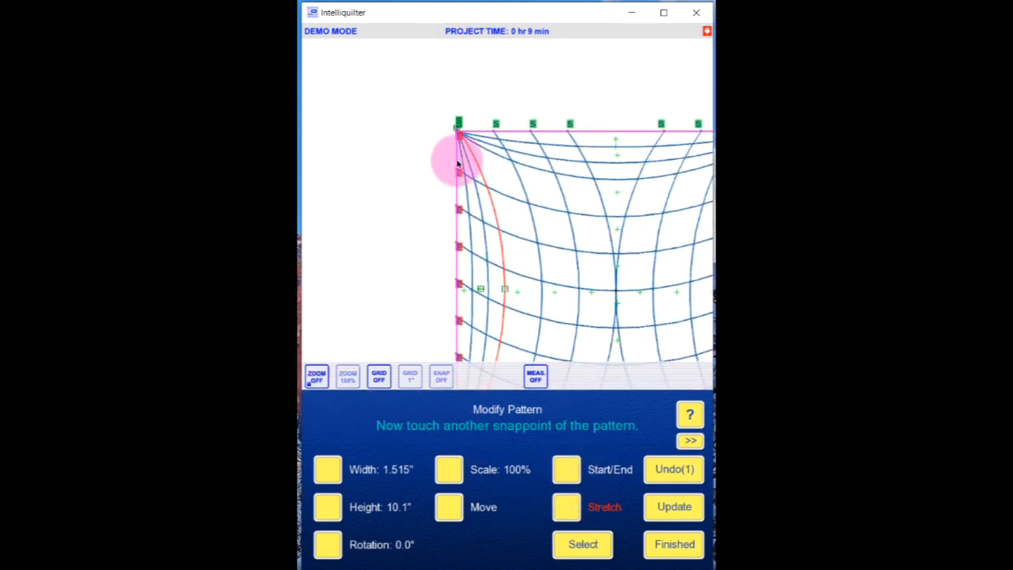
left_click(458, 125)
left_click(331, 360)
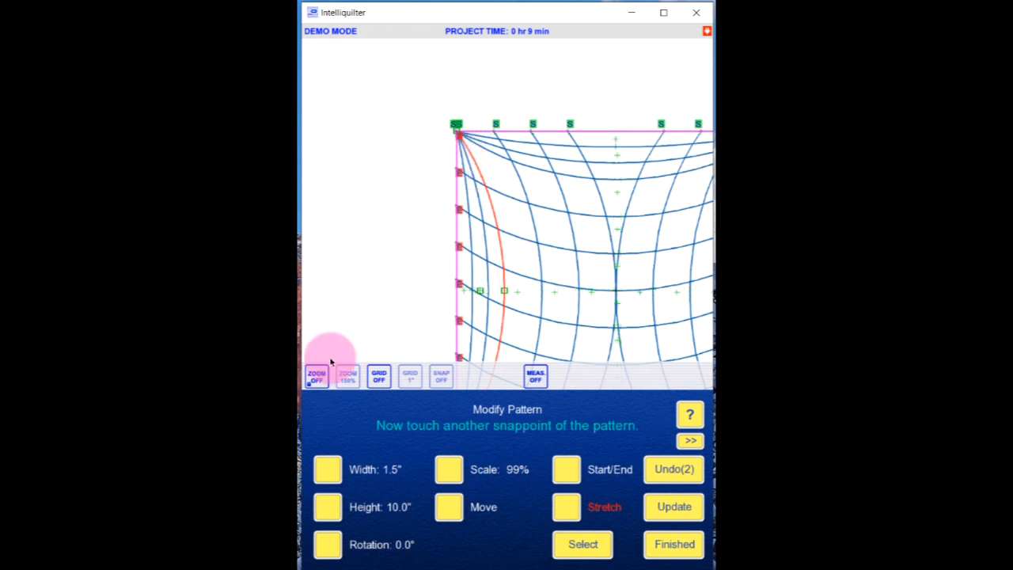
Examine up close how the arc ends meet at the block's upper-right corner
left_click(315, 380)
left_click(307, 283)
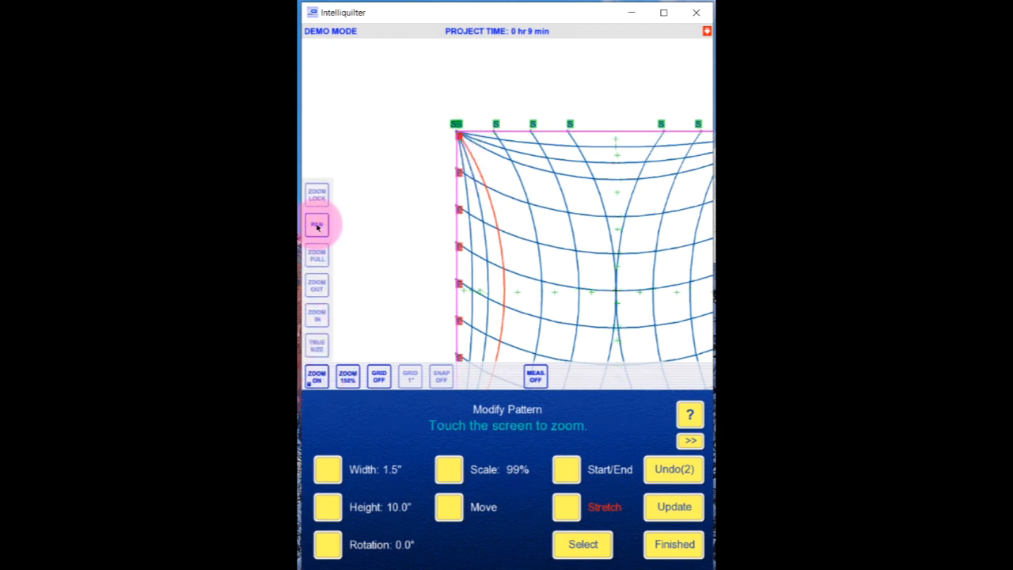
left_click_drag(577, 226, 468, 204)
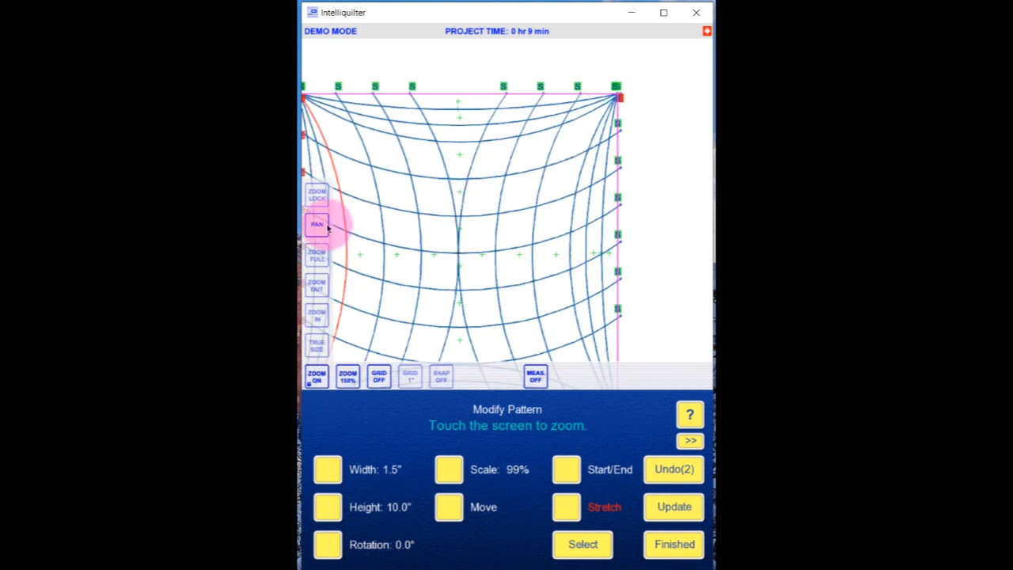
left_click(320, 320)
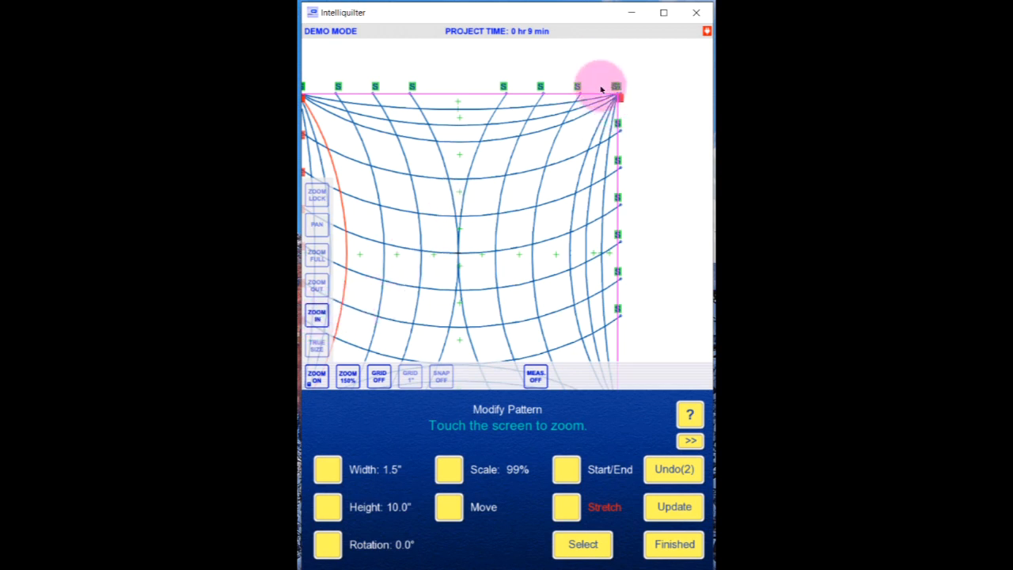
left_click(612, 110)
left_click(515, 186)
left_click(502, 210)
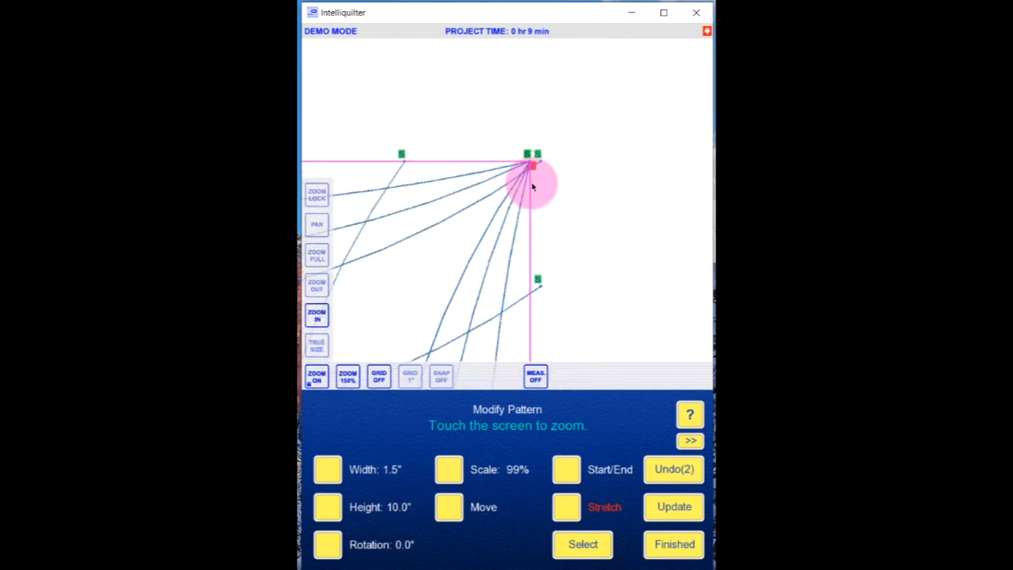
left_click(502, 181)
left_click(502, 195)
left_click(511, 197)
left_click(526, 188)
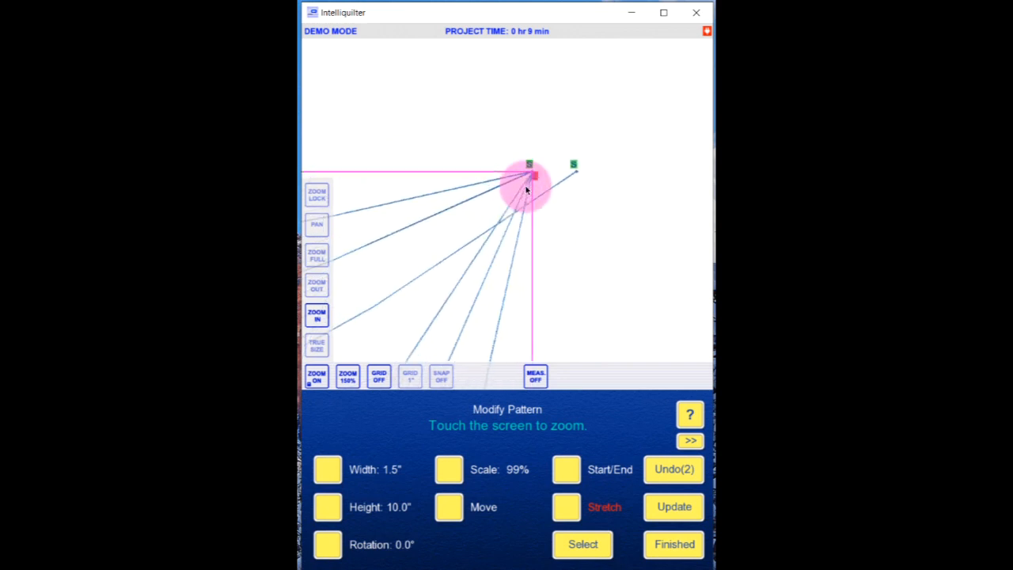
left_click(525, 204)
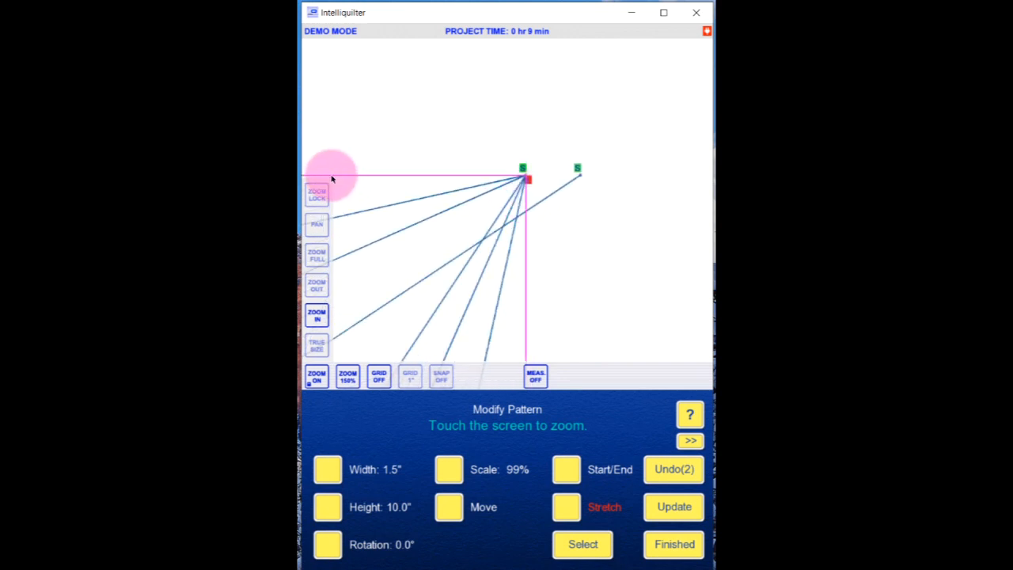
Select the innermost top arc for modification and set its stretch anchor at its left end on the block's upper-left corner
left_click(449, 510)
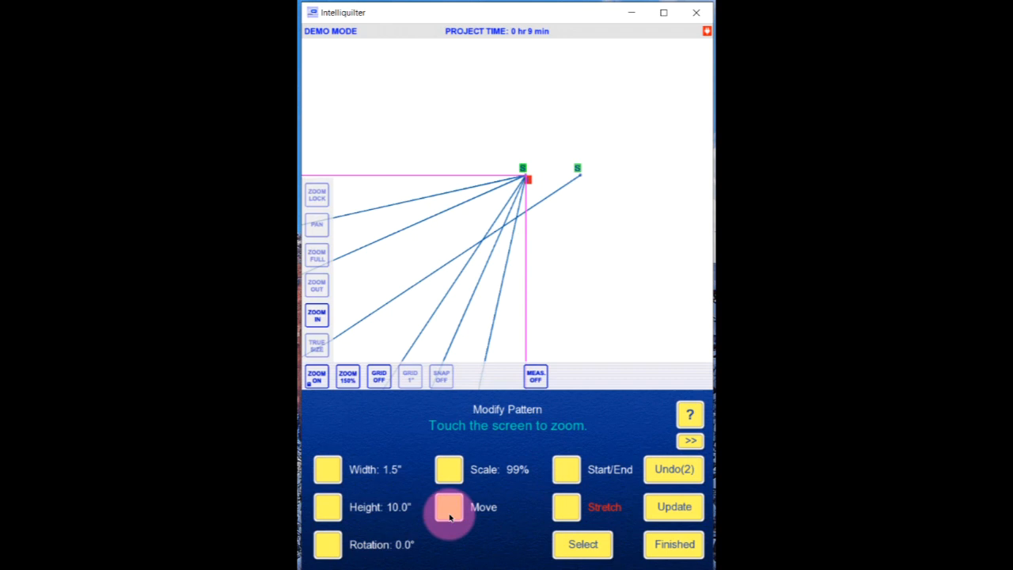
left_click(571, 546)
left_click(555, 194)
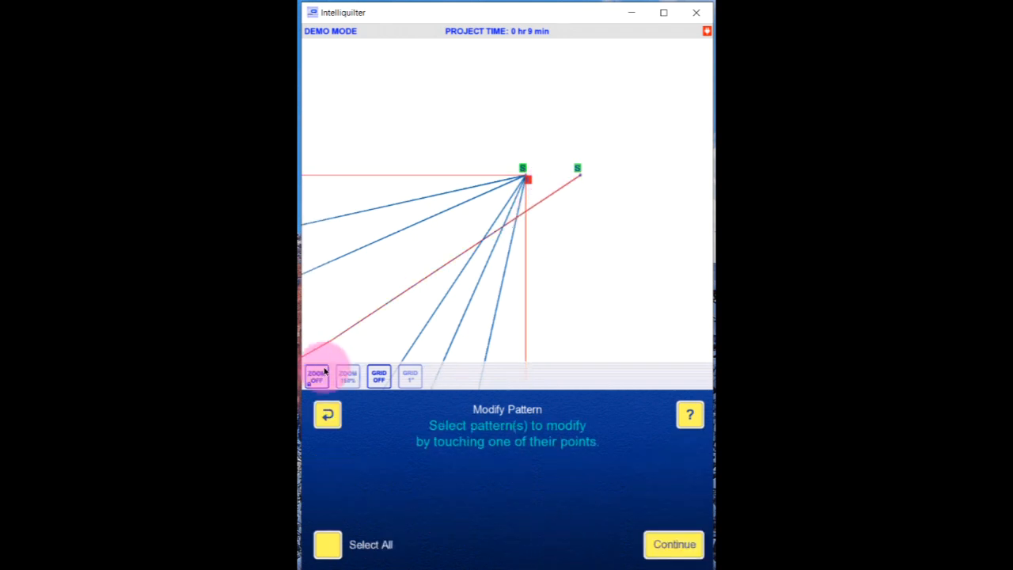
left_click(316, 378)
left_click_drag(399, 188, 571, 151)
left_click_drag(407, 165, 578, 146)
left_click(321, 290)
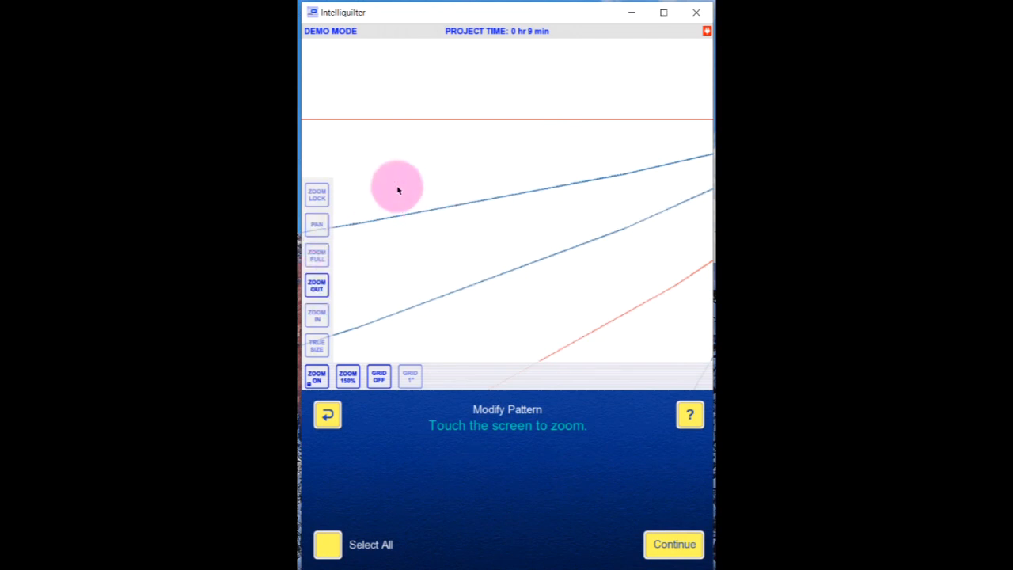
left_click(398, 189)
left_click(392, 167)
left_click(387, 188)
left_click(317, 229)
left_click_drag(403, 260, 588, 221)
left_click_drag(442, 233, 612, 183)
left_click_drag(496, 195, 665, 187)
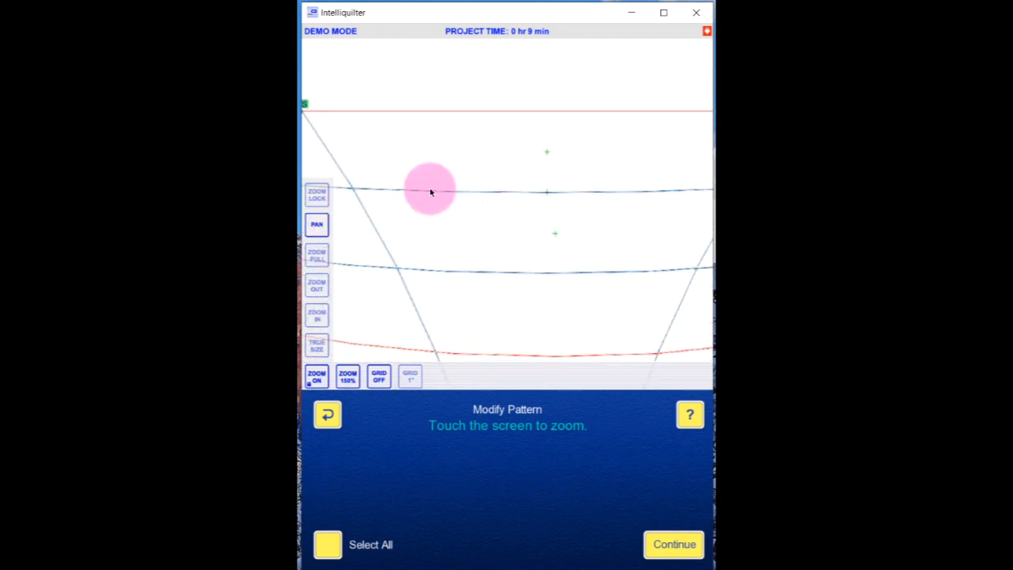
left_click_drag(431, 190, 586, 165)
left_click_drag(405, 160, 638, 164)
left_click_drag(390, 160, 563, 167)
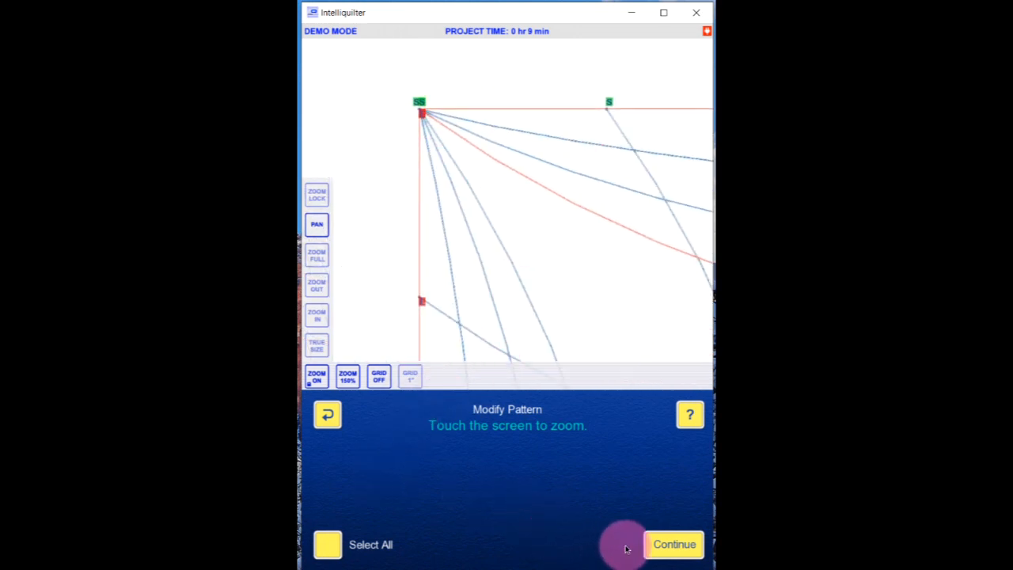
left_click(674, 545)
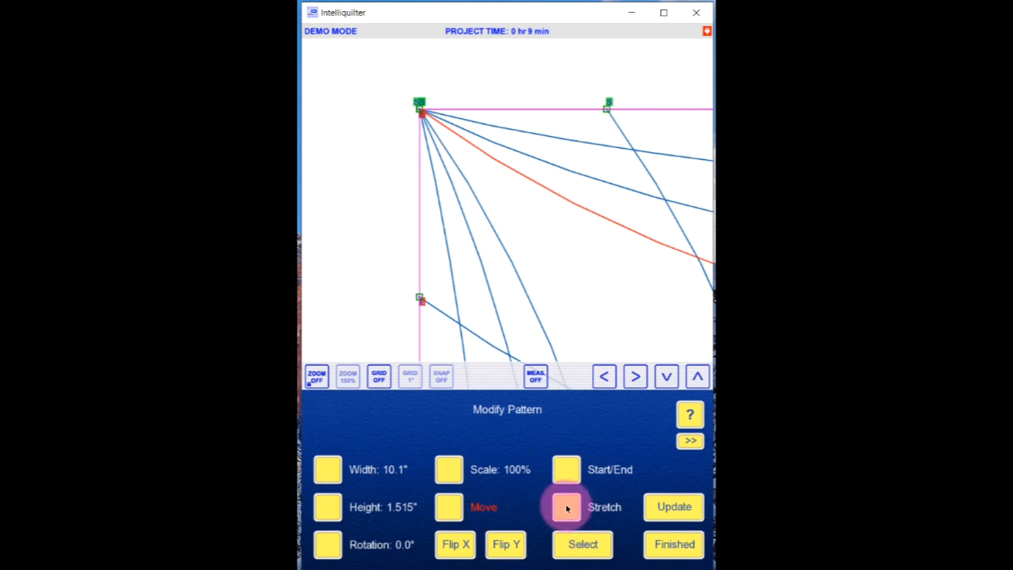
left_click(566, 508)
left_click(420, 109)
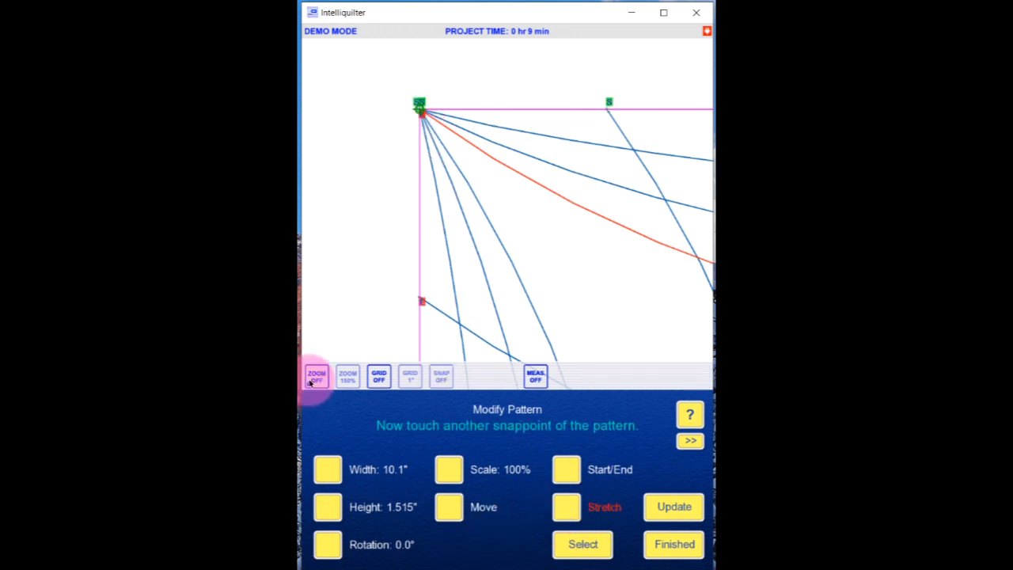
Stretch the innermost top arc's right end onto the block's upper-right corner, making the arc 10.0" wide and 1.5" high
left_click(310, 382)
left_click(308, 227)
left_click_drag(606, 268, 364, 212)
left_click_drag(613, 243, 403, 235)
left_click_drag(658, 213, 454, 210)
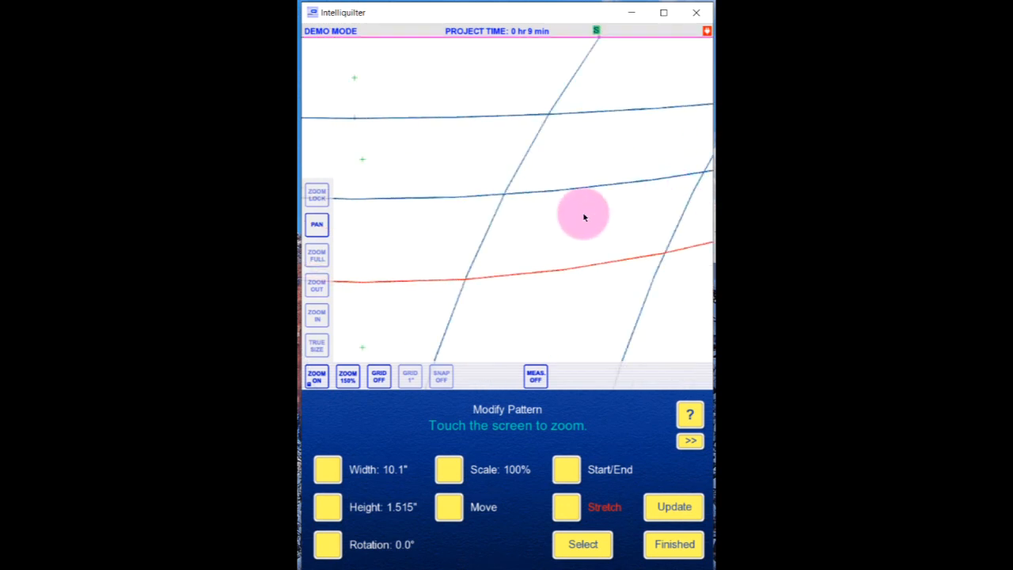
left_click_drag(583, 217, 426, 227)
left_click_drag(687, 227, 495, 246)
left_click_drag(658, 233, 451, 236)
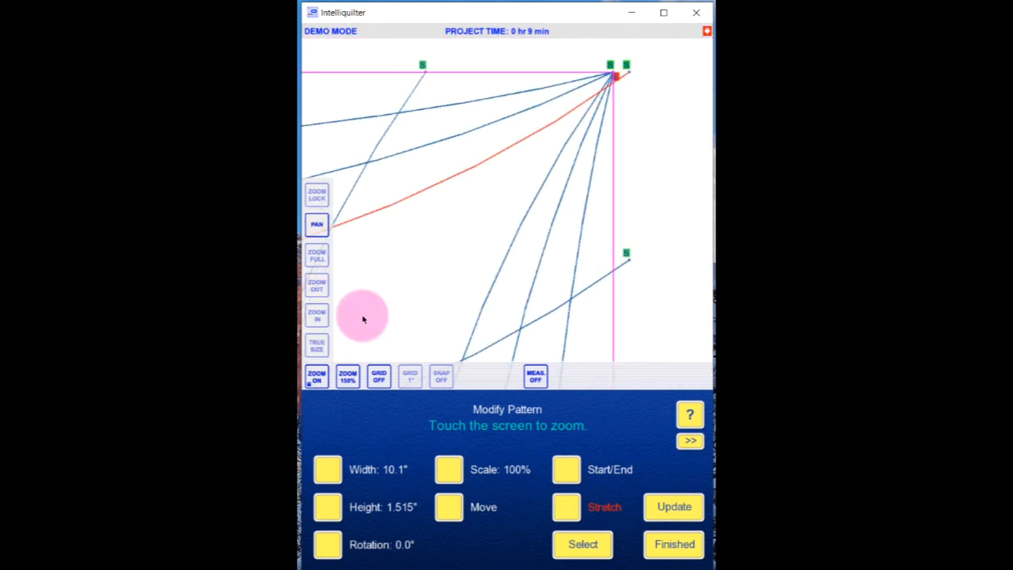
left_click(317, 377)
left_click(625, 85)
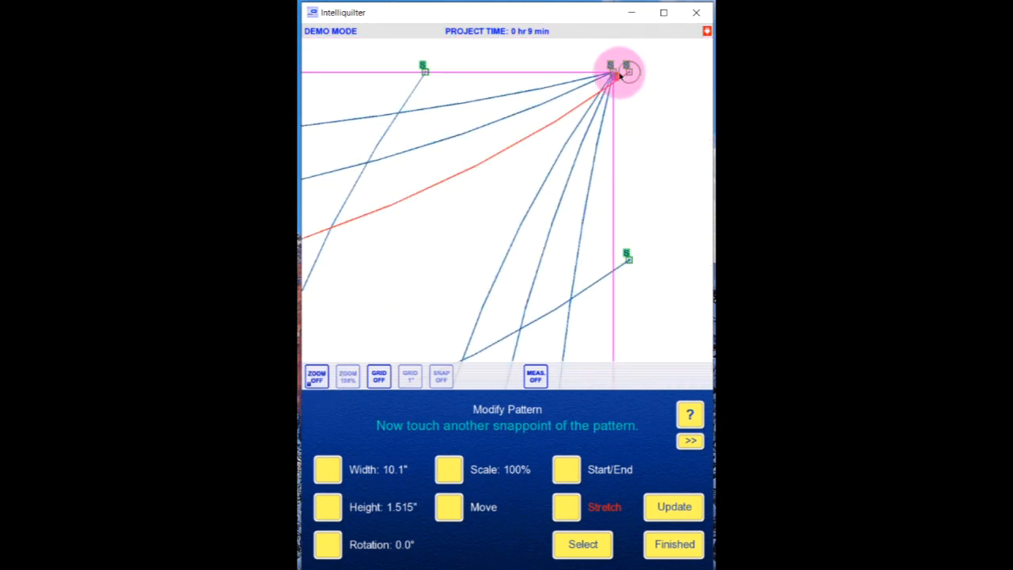
left_click(620, 74)
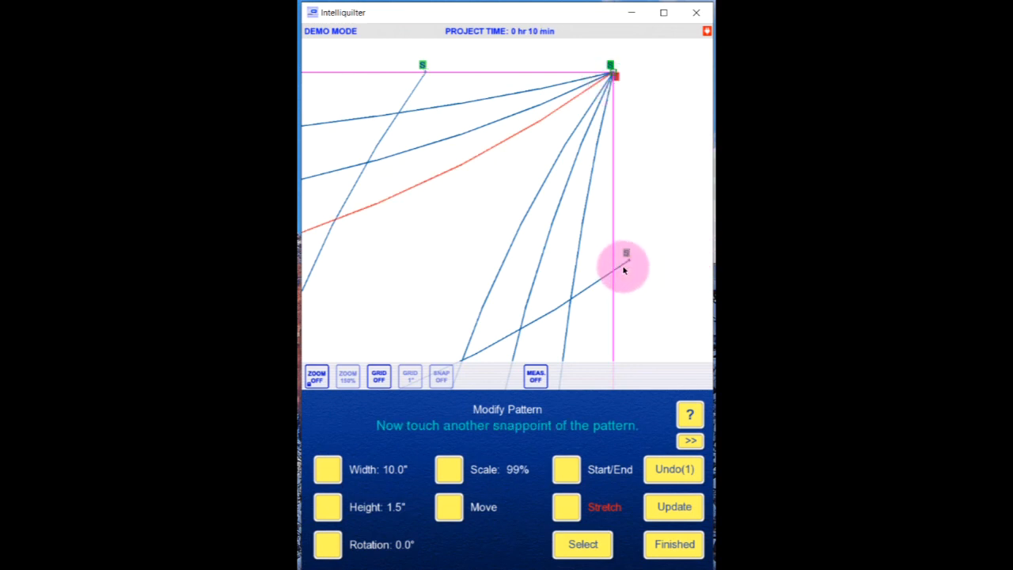
Examine the whole block and check up close how the arc ends meet at its lower-right corner
left_click(377, 372)
left_click(316, 377)
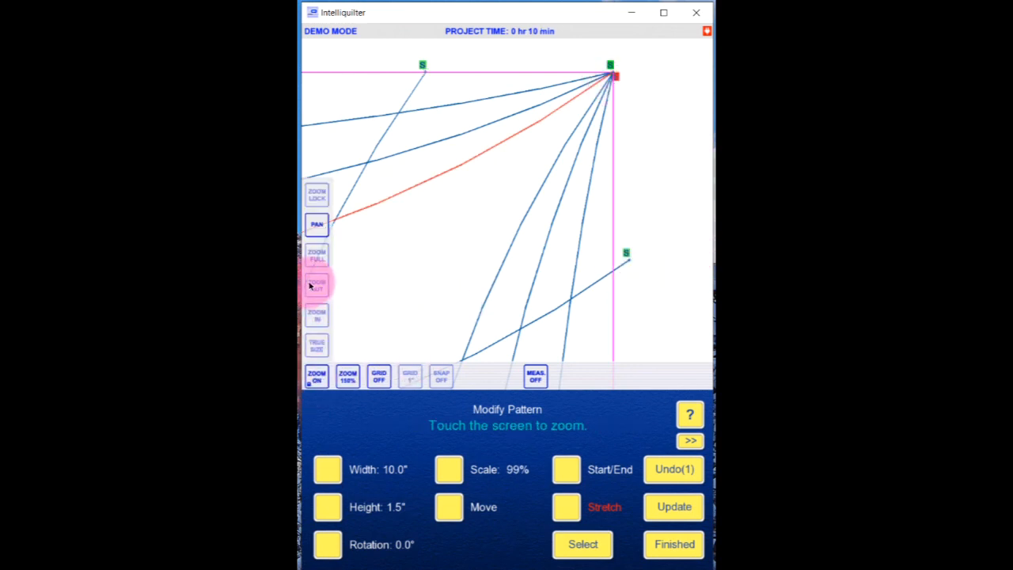
left_click(323, 255)
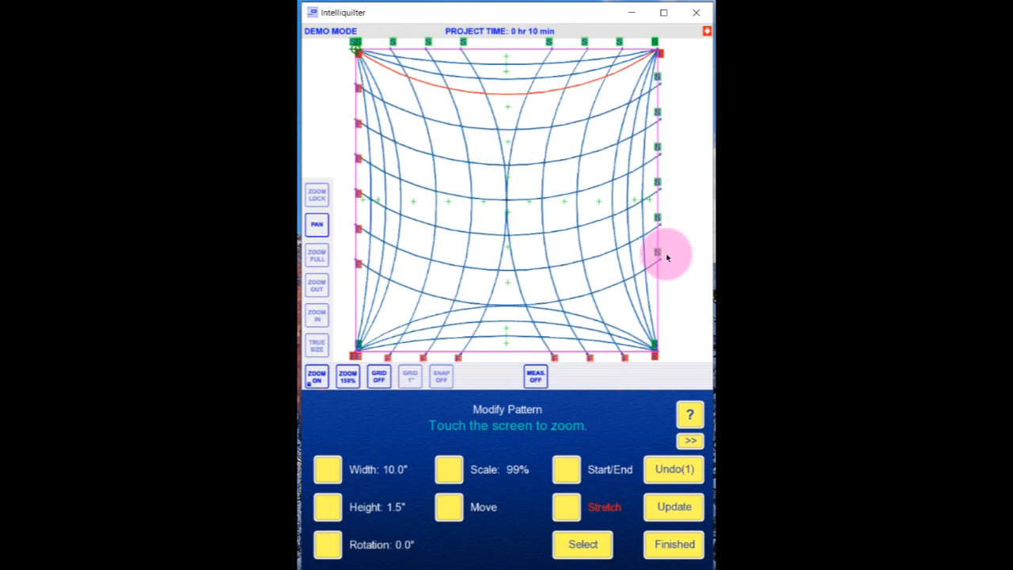
left_click(317, 315)
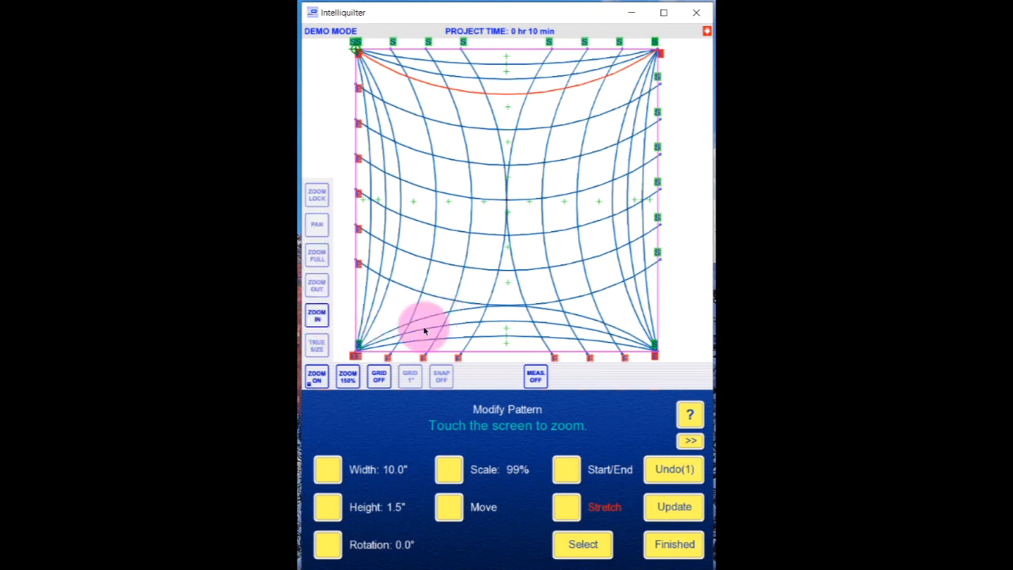
left_click(669, 345)
left_click(488, 199)
left_click(505, 211)
left_click(504, 196)
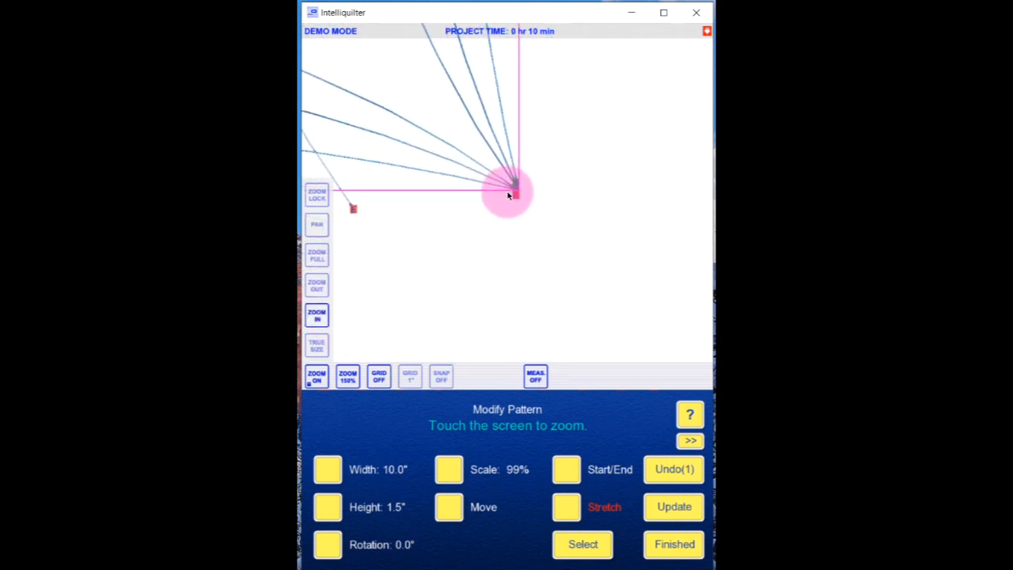
left_click(510, 189)
left_click(521, 210)
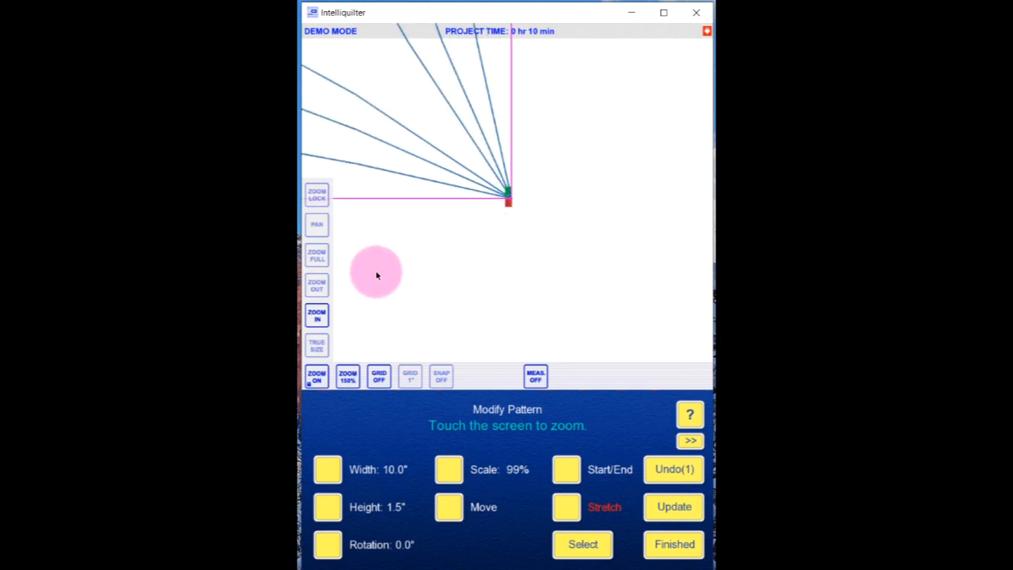
left_click(322, 263)
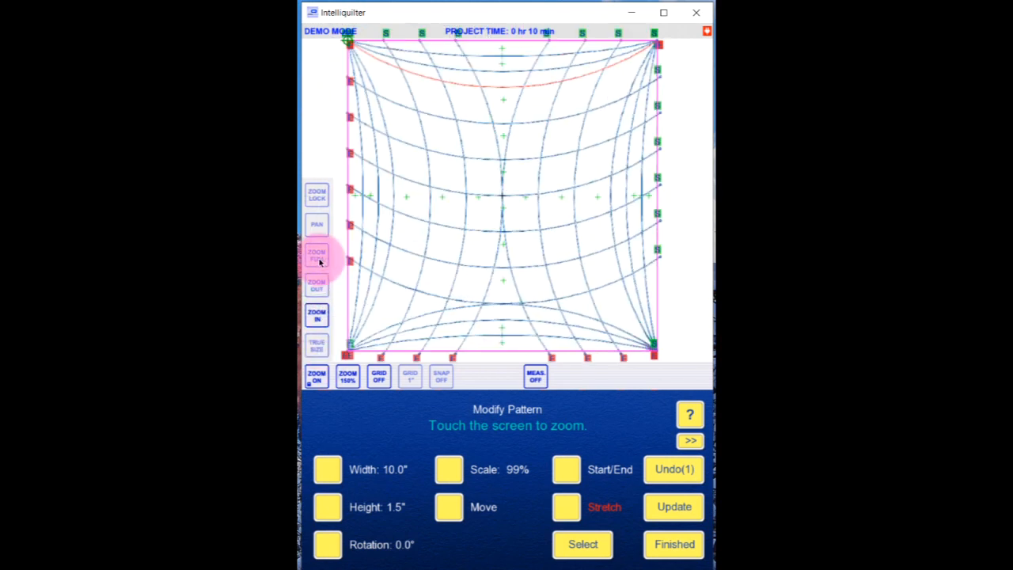
Finish modifying the top arc and copy the four innermost arcs along the block's top, right, bottom and left sides
left_click(571, 551)
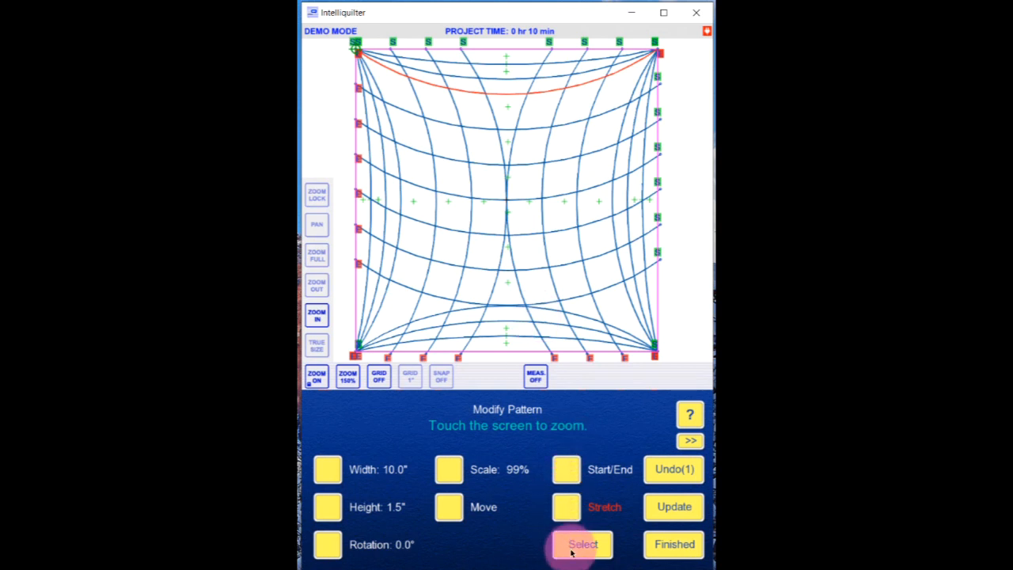
left_click(680, 545)
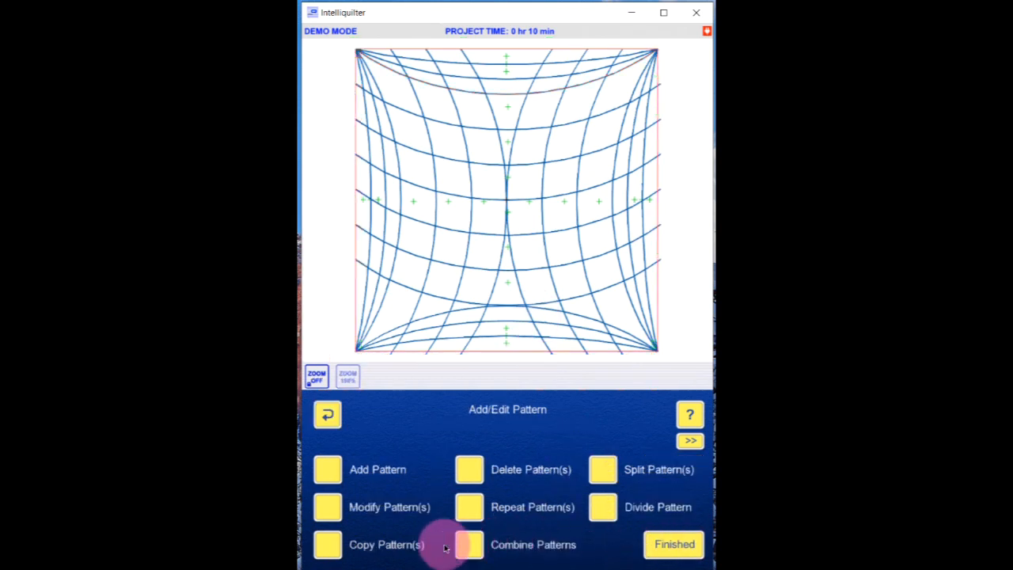
left_click(328, 543)
left_click(502, 98)
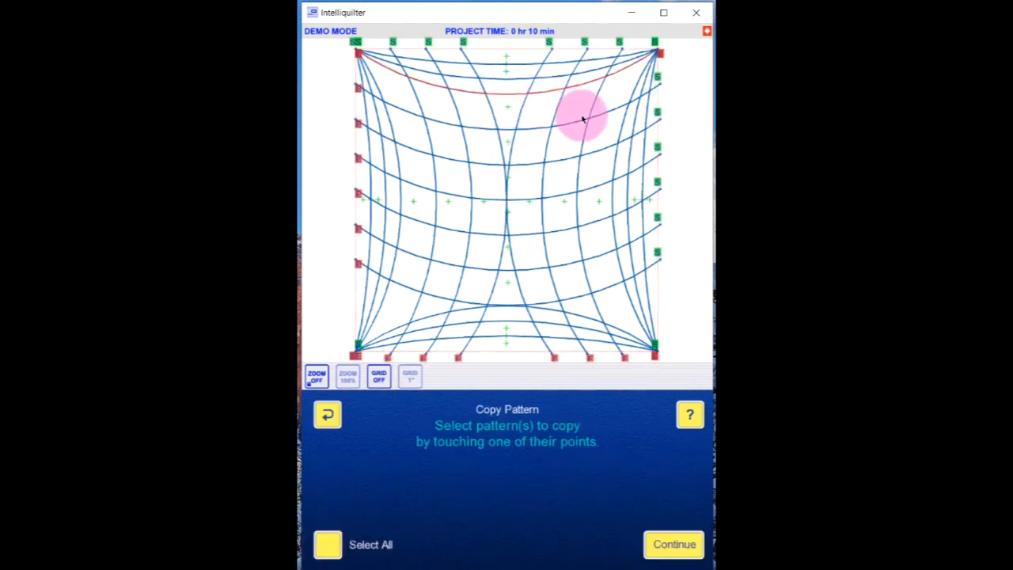
left_click(614, 166)
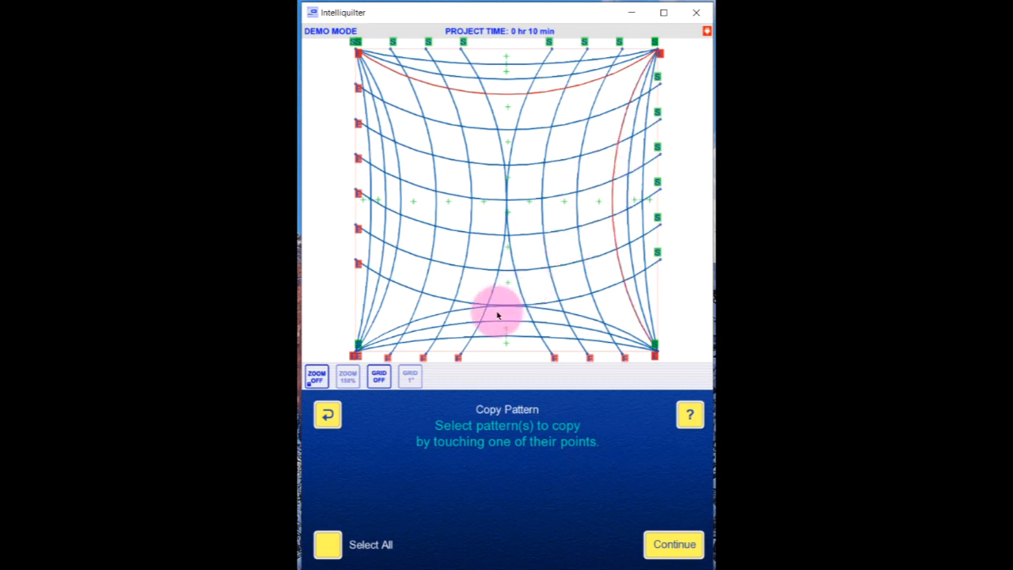
left_click(462, 314)
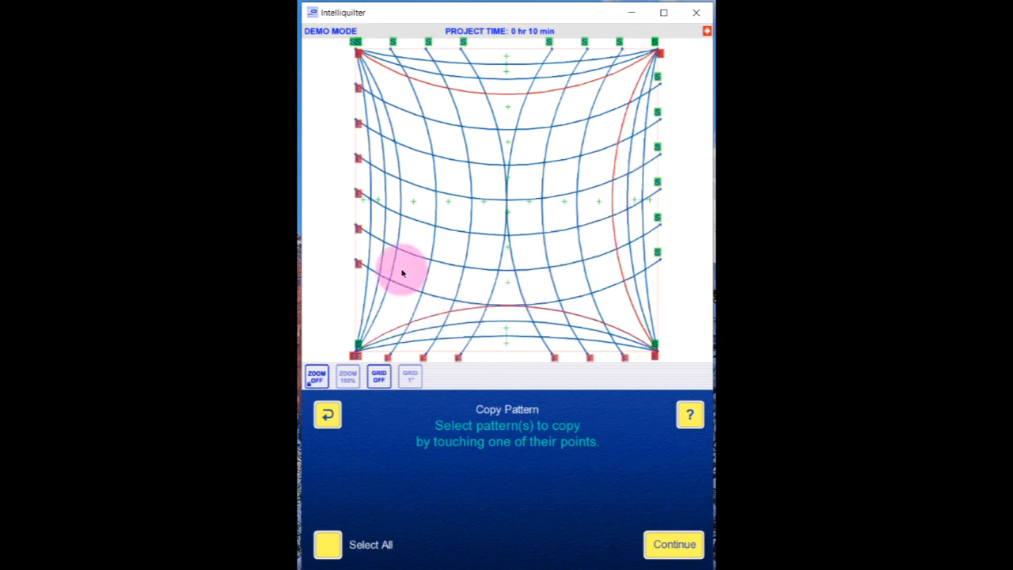
left_click(693, 545)
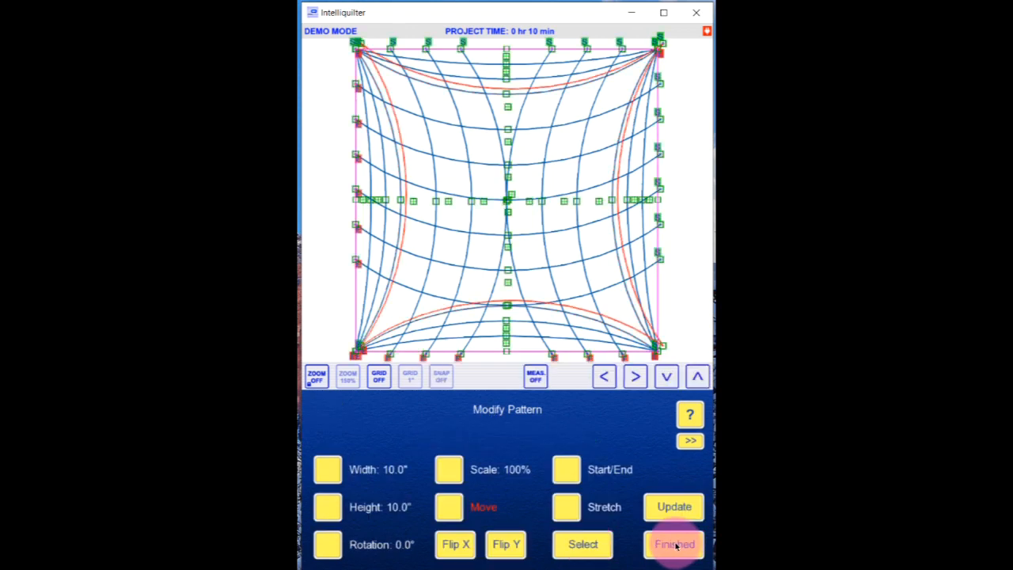
Move the copied set of four arcs out of the block into the empty area to its right
left_click(317, 376)
left_click(589, 220)
left_click(515, 202)
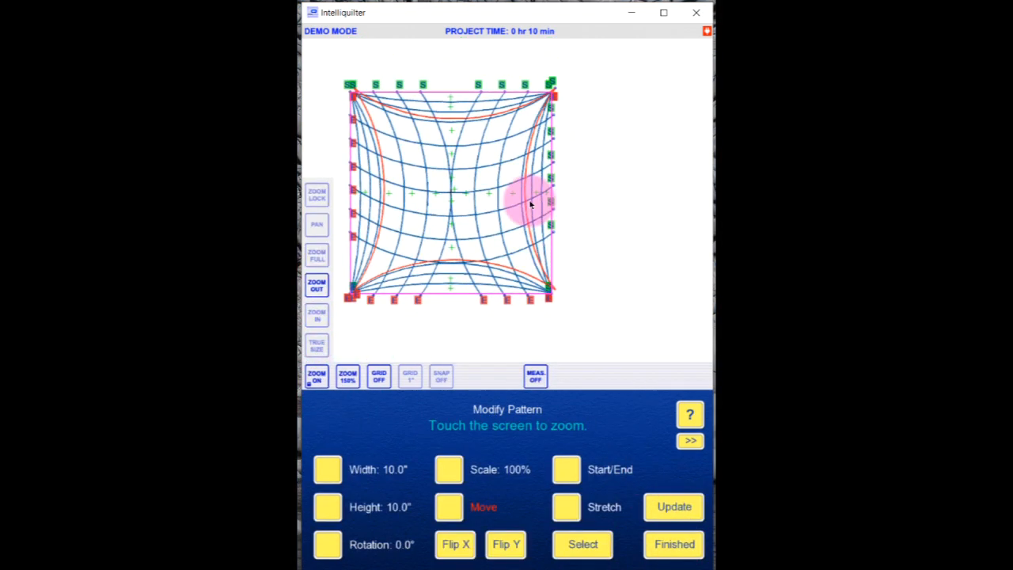
left_click(436, 312)
left_click(357, 282)
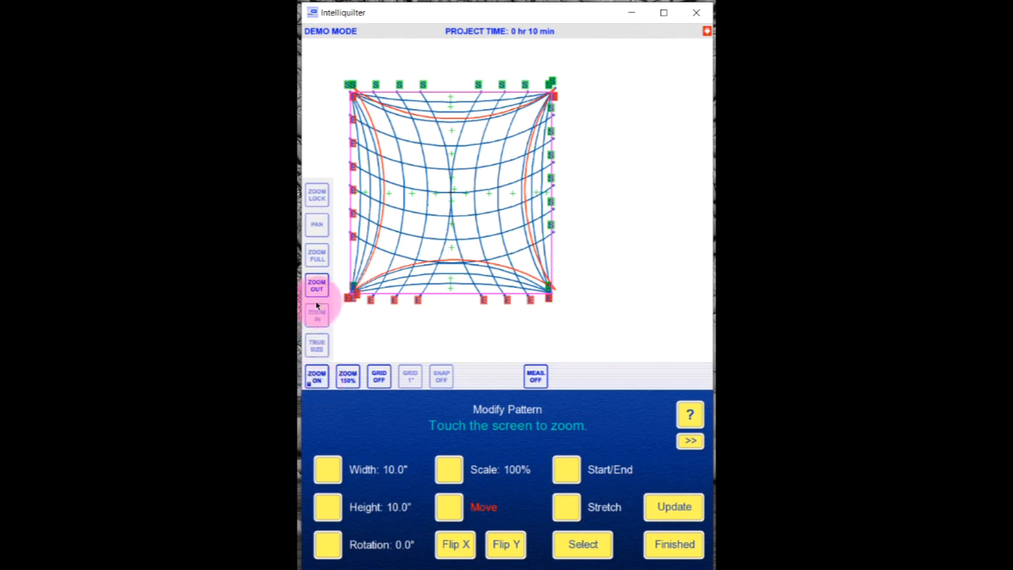
left_click(309, 381)
left_click(427, 230)
left_click_drag(465, 204, 678, 208)
left_click(316, 378)
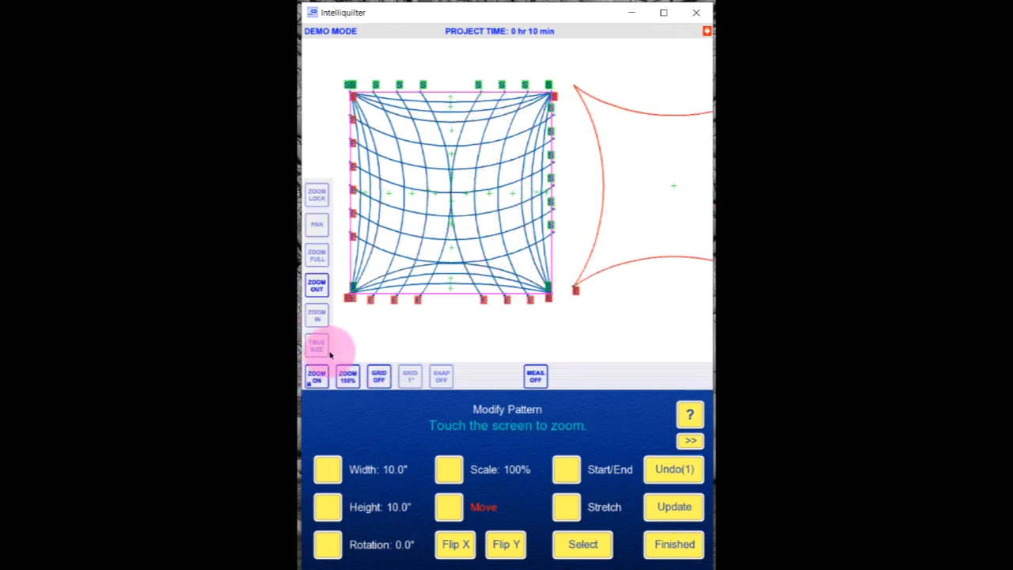
left_click(317, 223)
left_click_drag(576, 283, 502, 280)
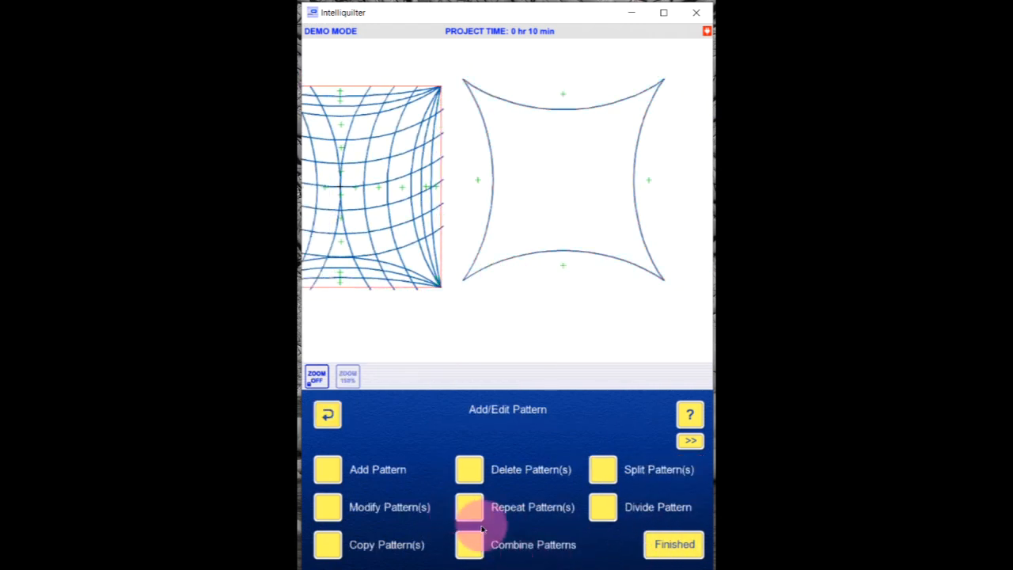
Combine the four copied arcs into one closed pattern, joining them in the order top, left, bottom, right
left_click(469, 545)
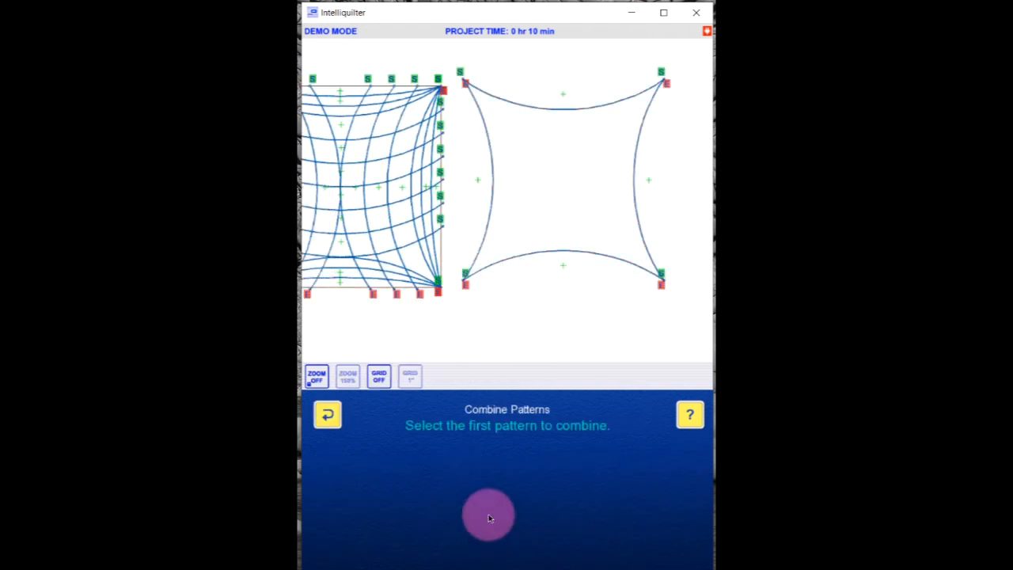
left_click(585, 127)
left_click(663, 543)
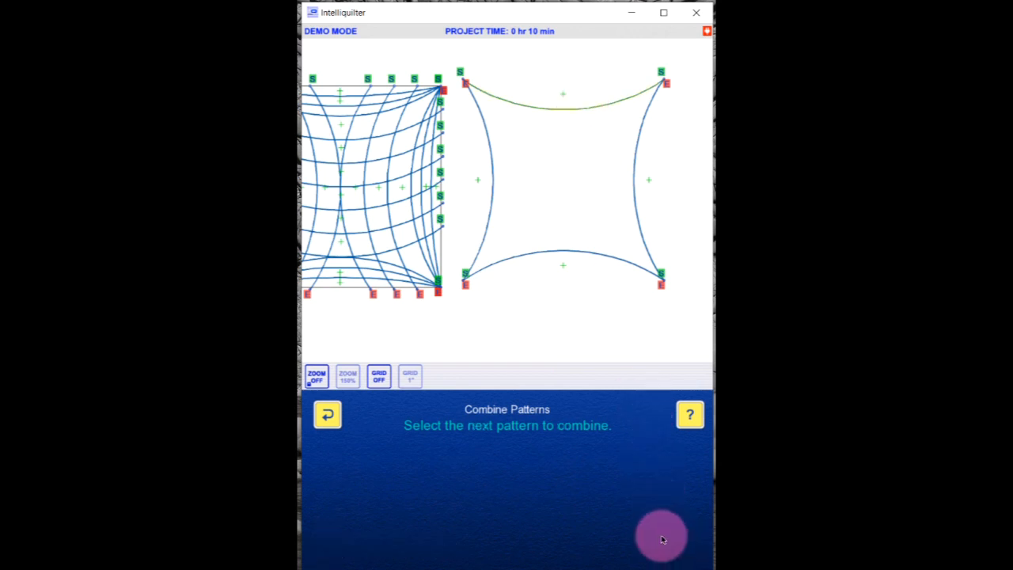
left_click(485, 197)
left_click(665, 554)
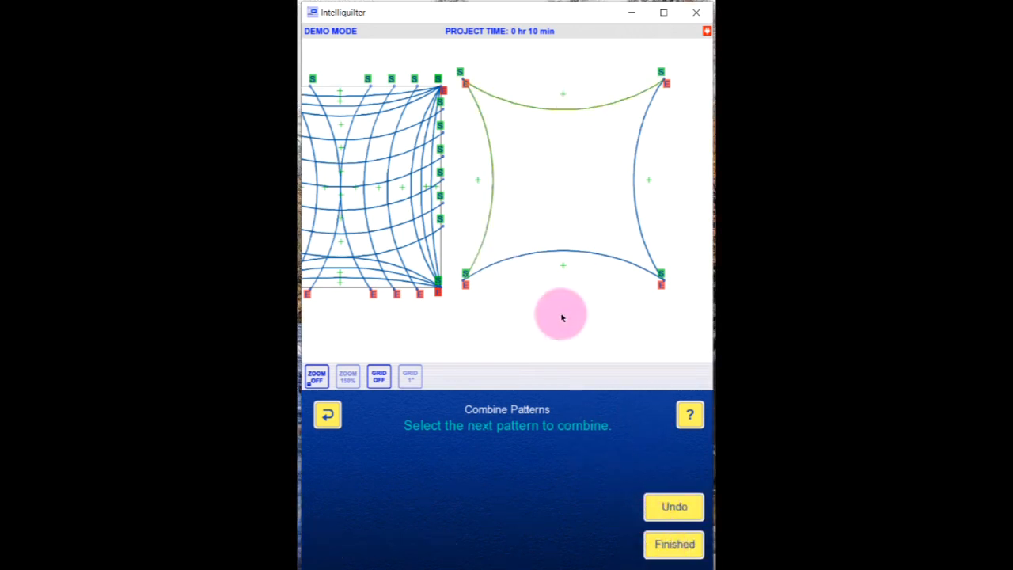
left_click(562, 252)
left_click(667, 554)
left_click(647, 236)
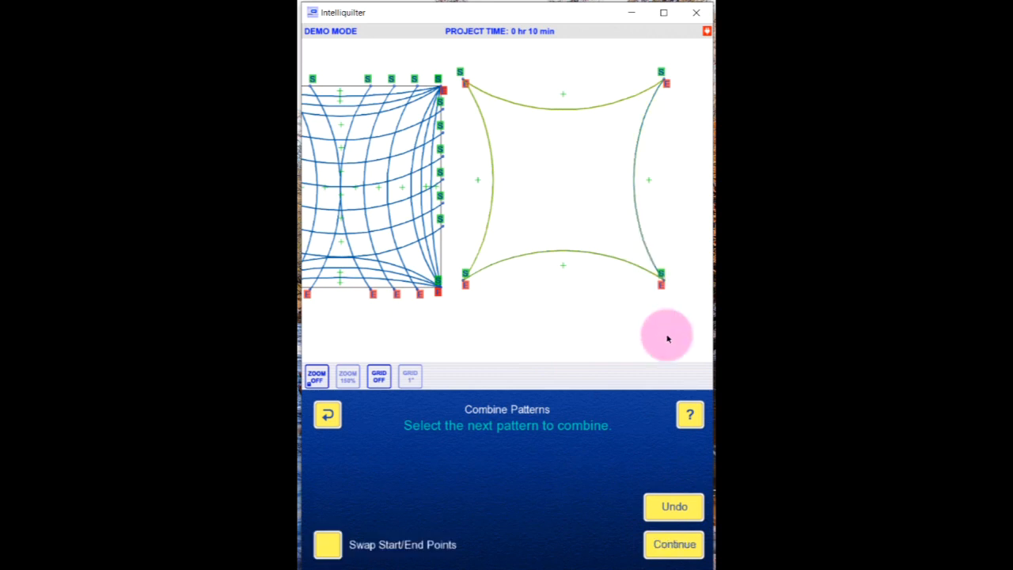
left_click(669, 548)
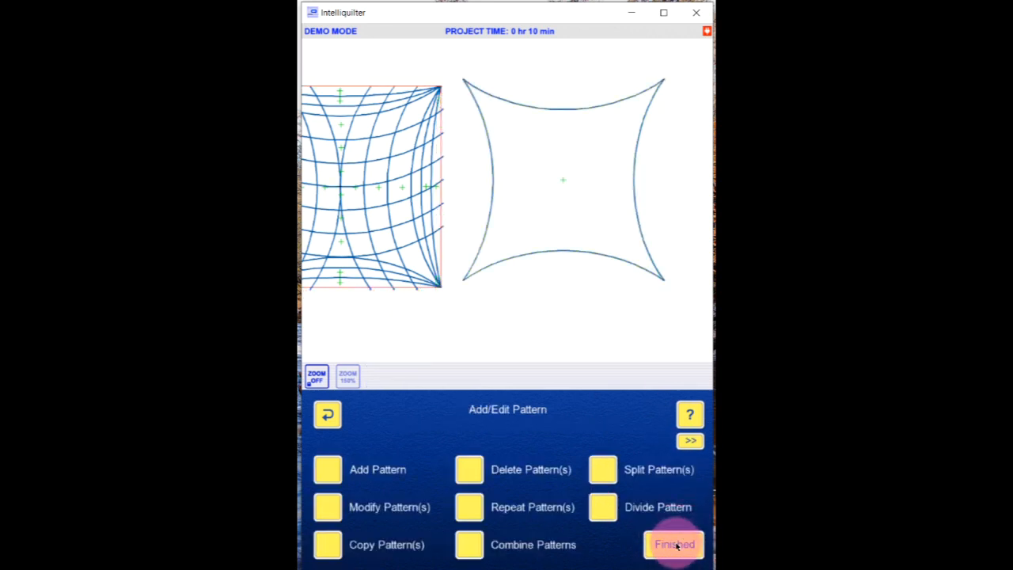
Convert the combined four-arc pattern beside the original block into a block
left_click(674, 544)
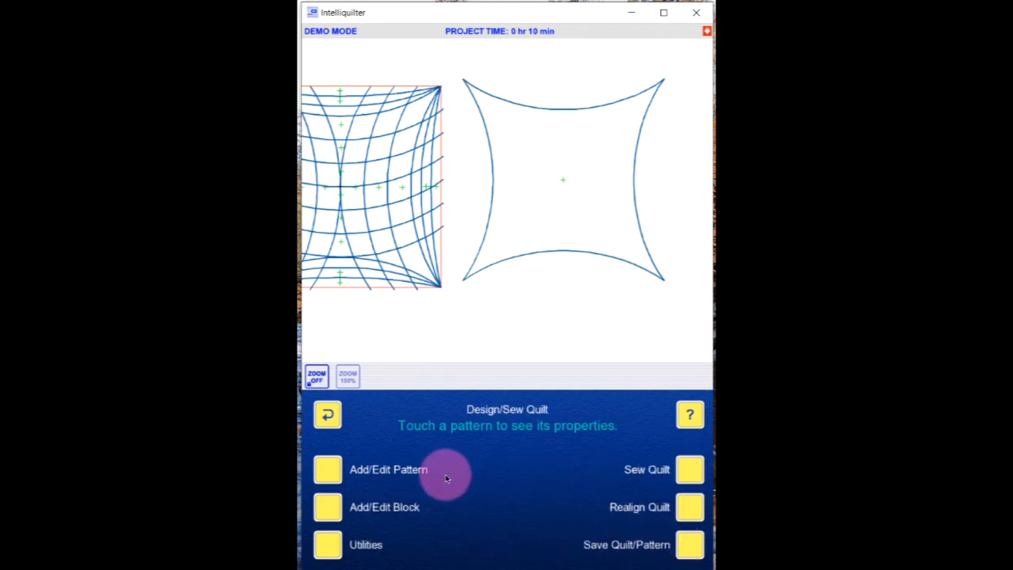
left_click(331, 507)
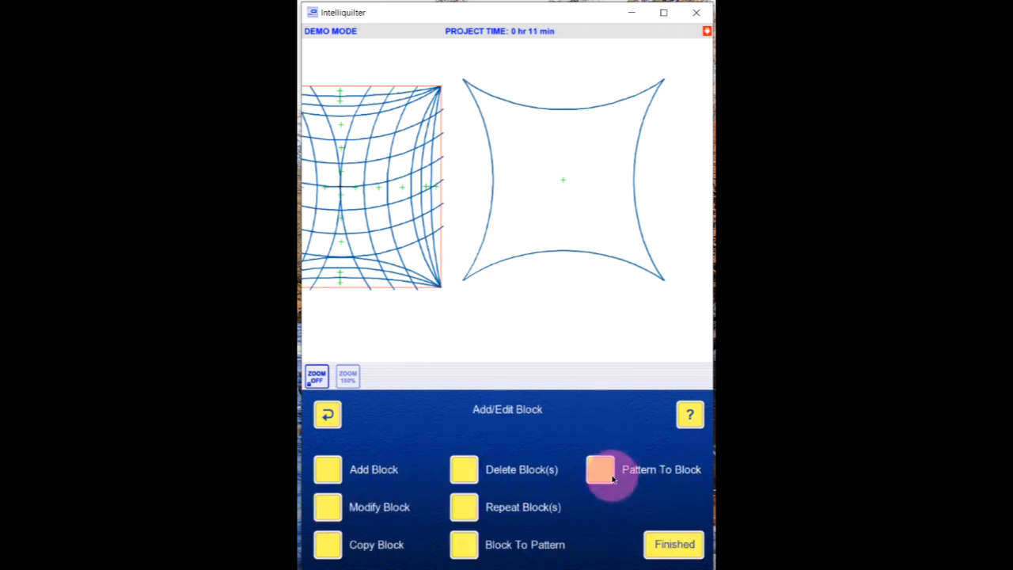
left_click(601, 471)
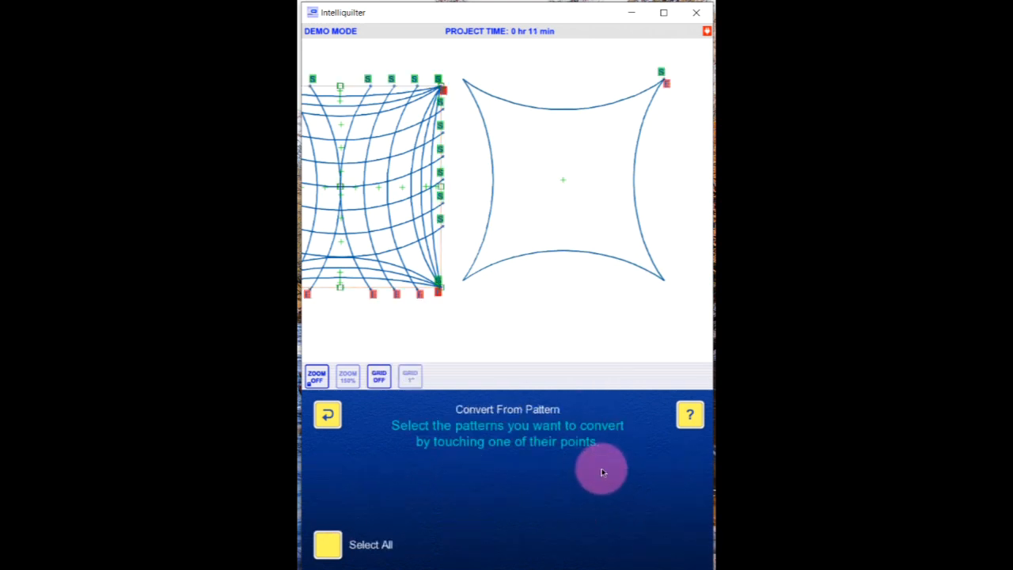
left_click(640, 237)
left_click(674, 544)
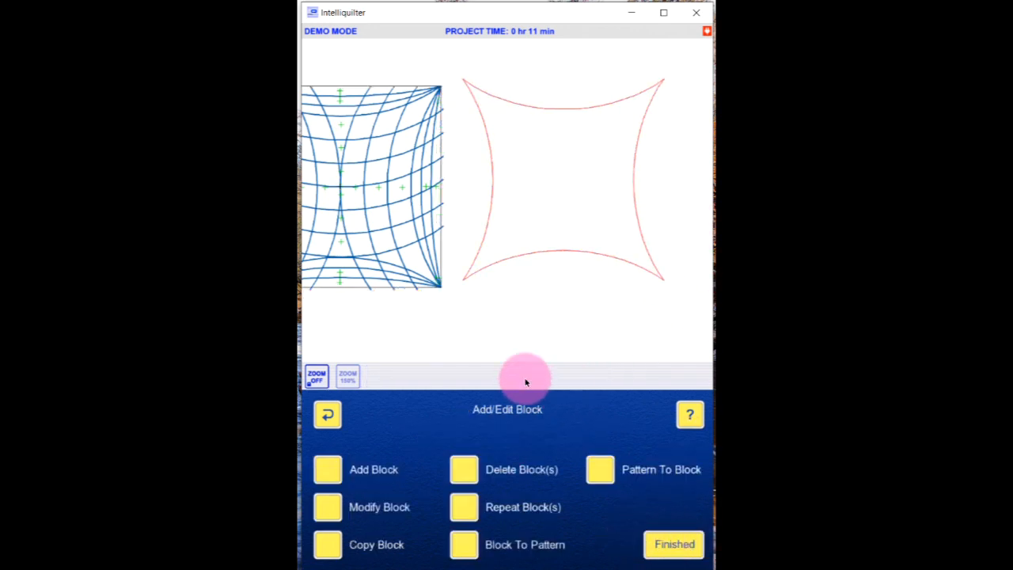
Examine the original block at a larger scale, framing its whole grid of crossing arcs
left_click(316, 377)
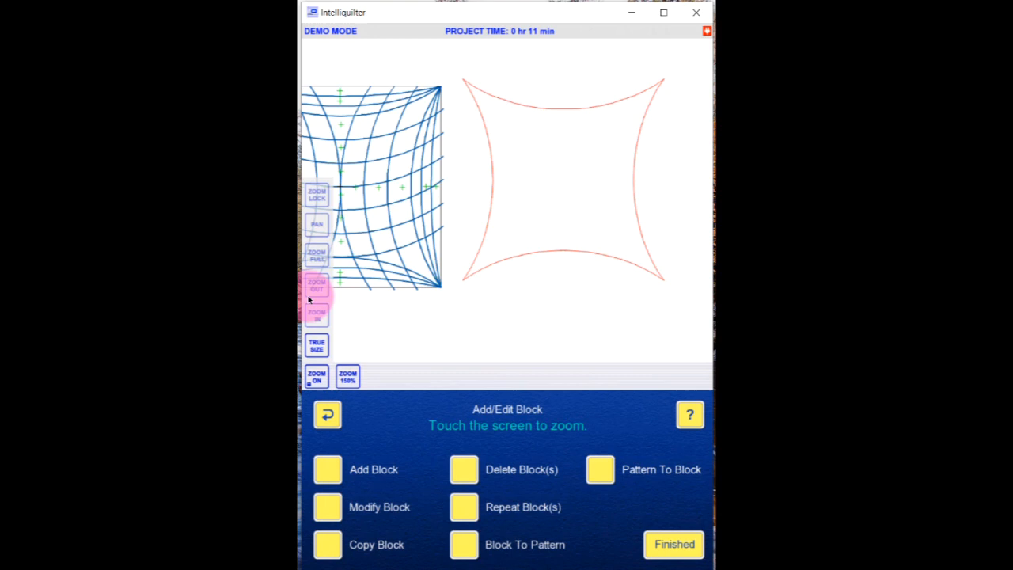
left_click(314, 231)
left_click_drag(372, 249, 502, 237)
left_click(323, 313)
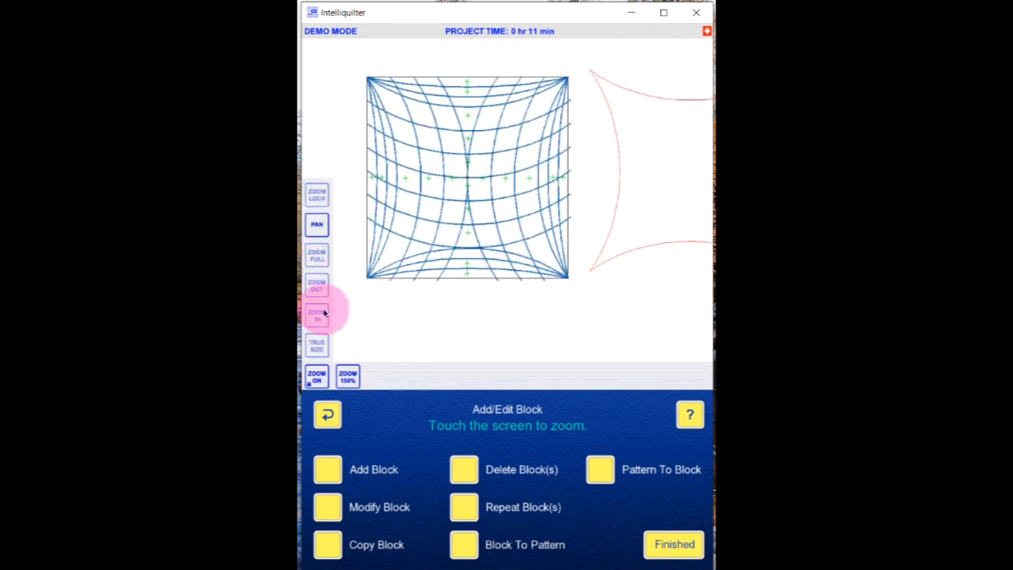
left_click(465, 154)
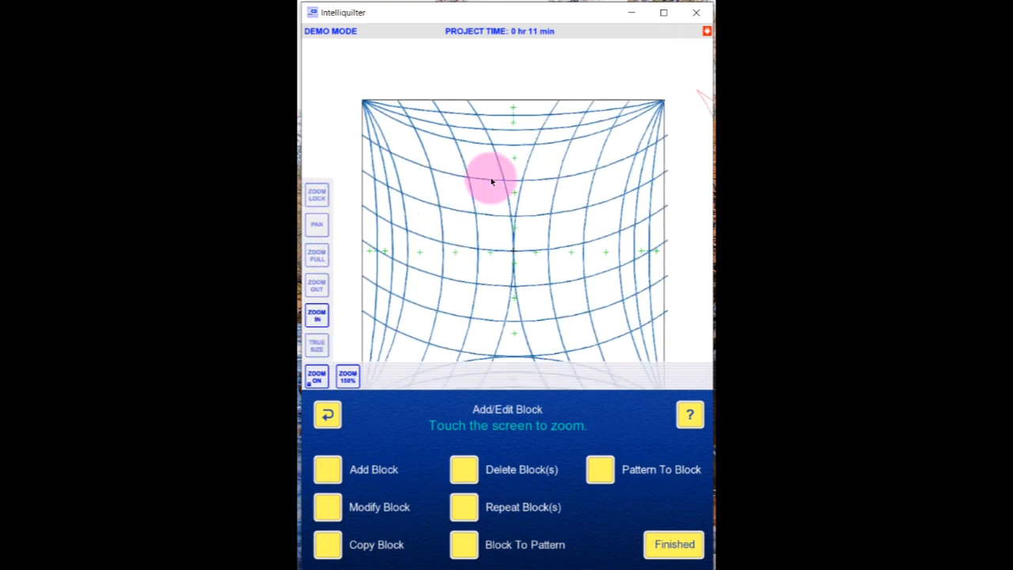
left_click(501, 182)
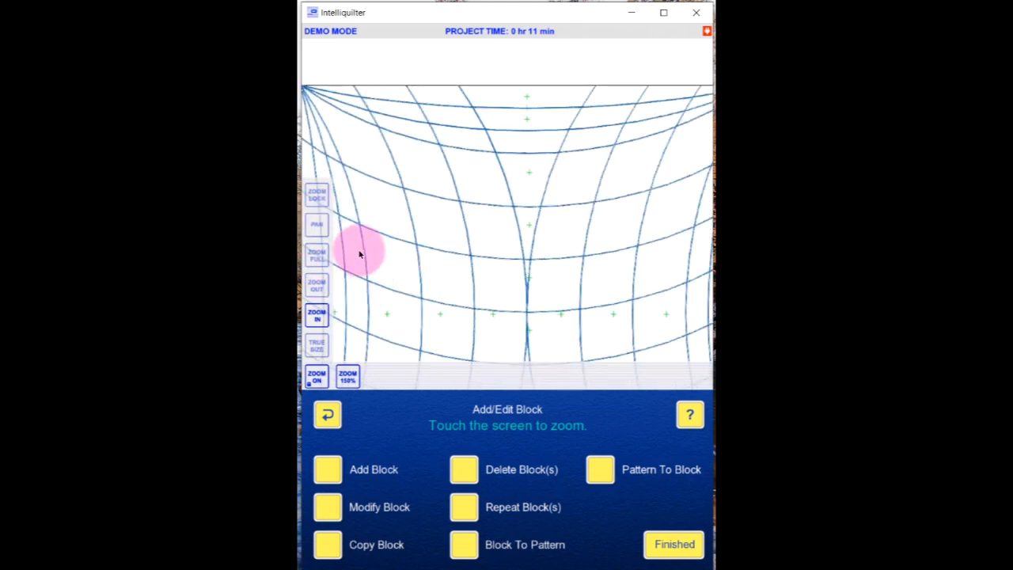
left_click(319, 292)
left_click(481, 229)
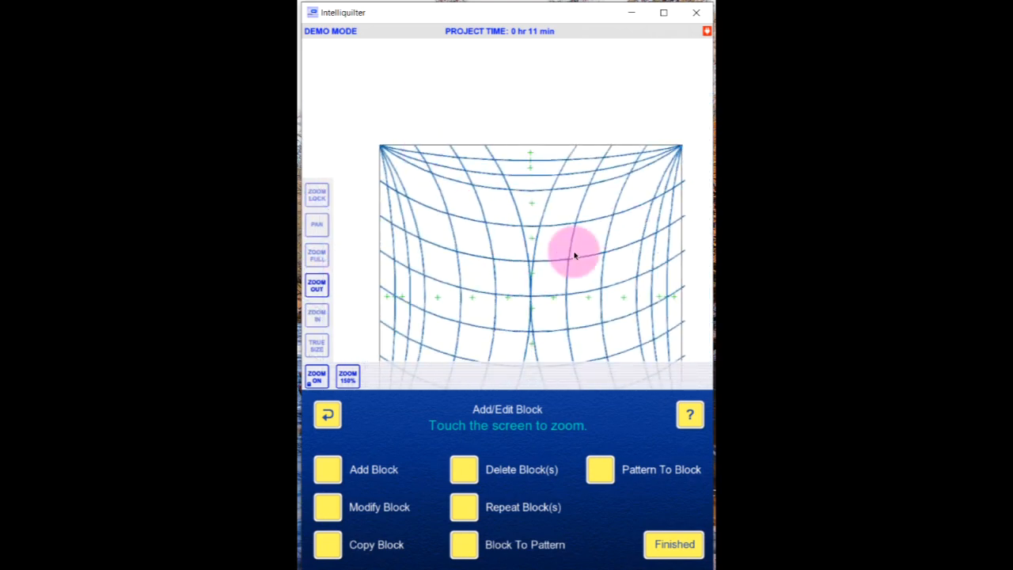
left_click(316, 223)
left_click_drag(556, 272, 554, 211)
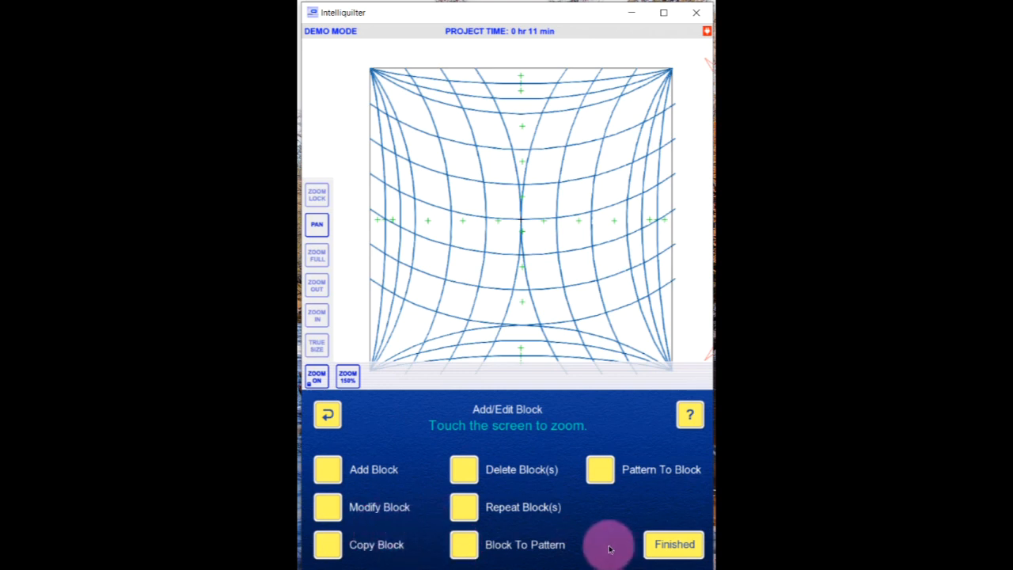
Combine the two leftmost vertical arcs that start along the block's top edge, swapping the second's start/end points and using a continuous stitch line
left_click(669, 546)
left_click(327, 468)
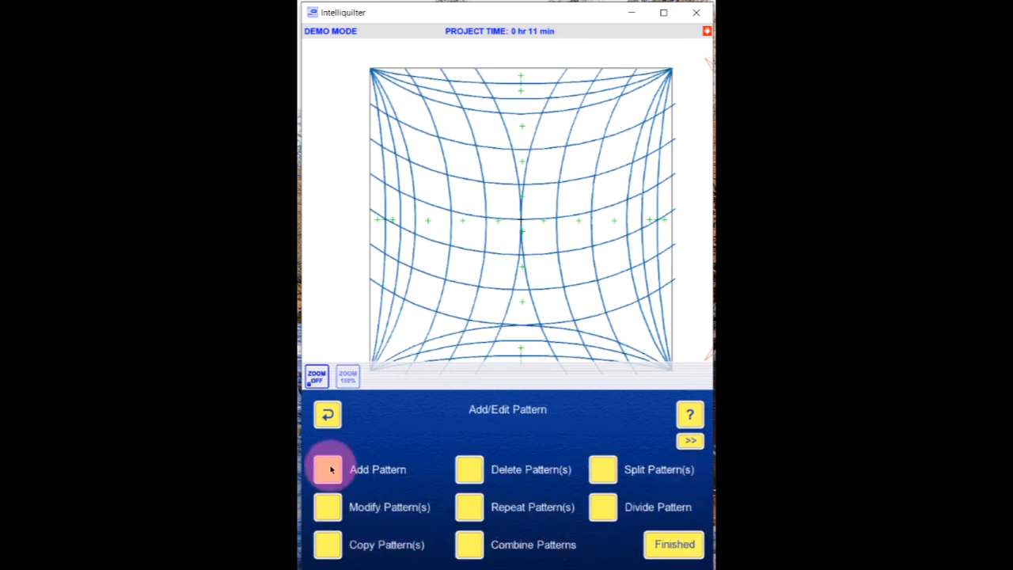
left_click(477, 552)
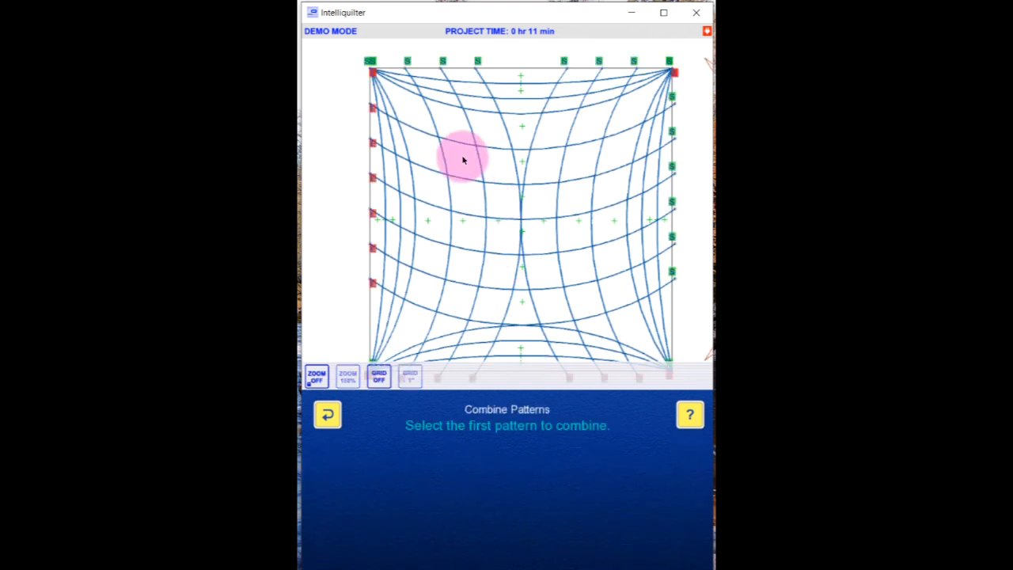
left_click(433, 122)
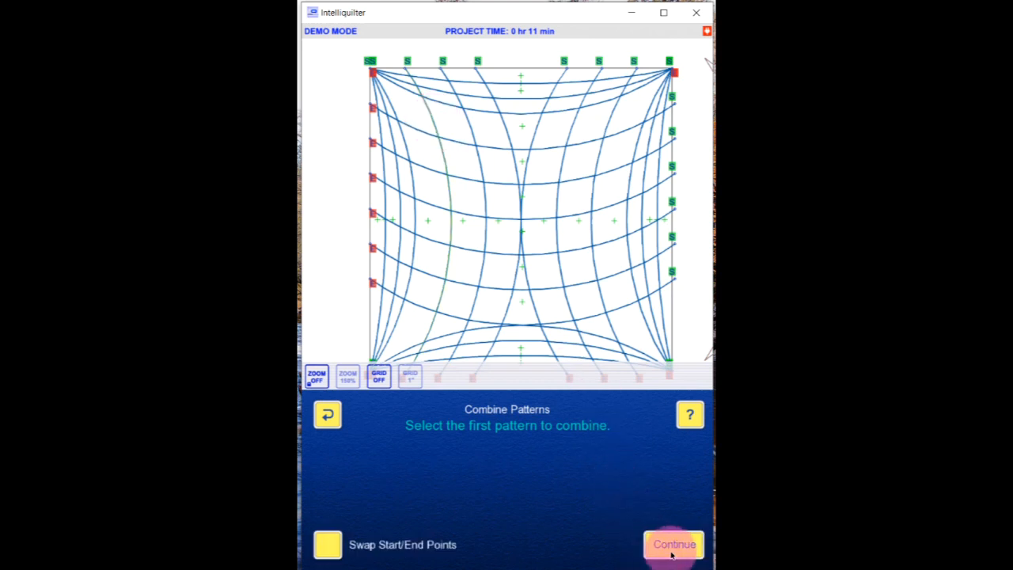
left_click(672, 543)
left_click(488, 241)
left_click(329, 544)
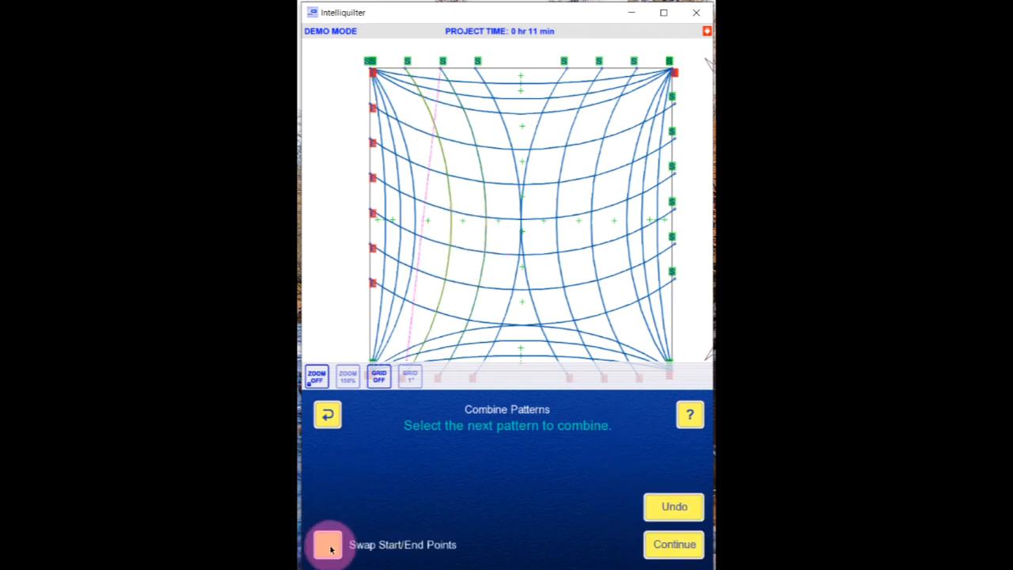
left_click(671, 543)
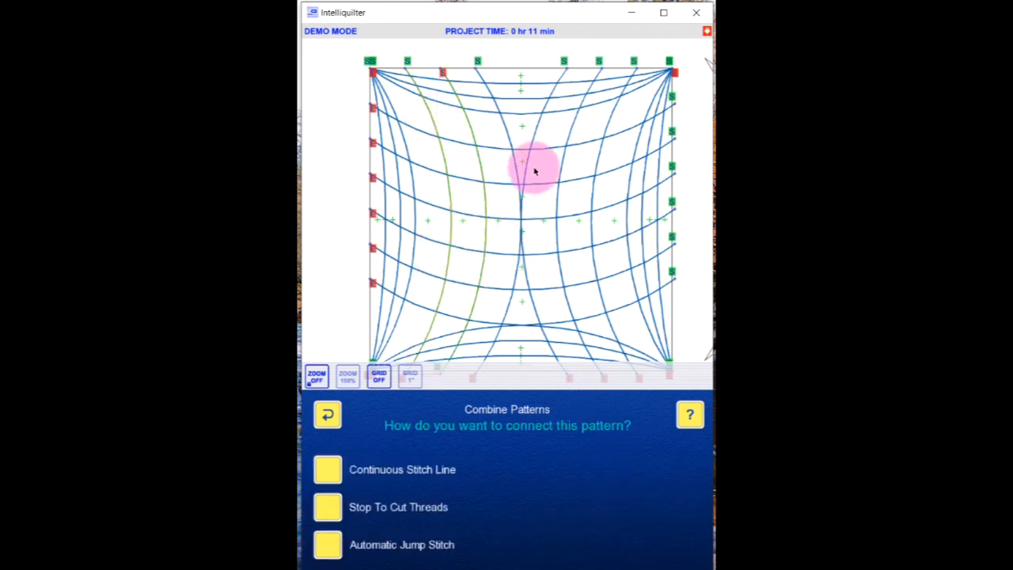
left_click(327, 469)
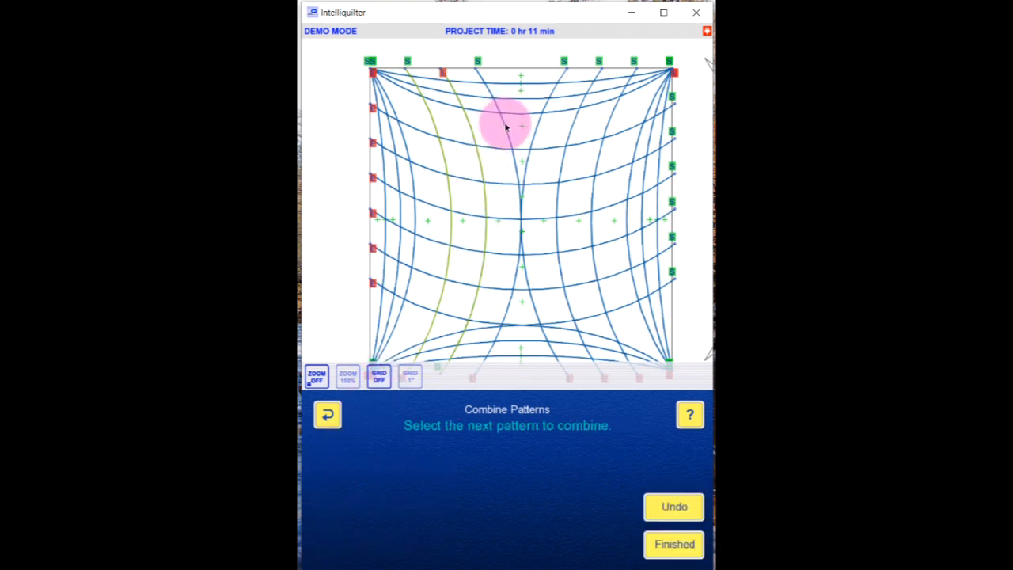
Add the third and fourth vertical arcs to the combination with continuous stitch lines, swapping the fourth arc's start/end points
left_click(506, 127)
left_click(674, 543)
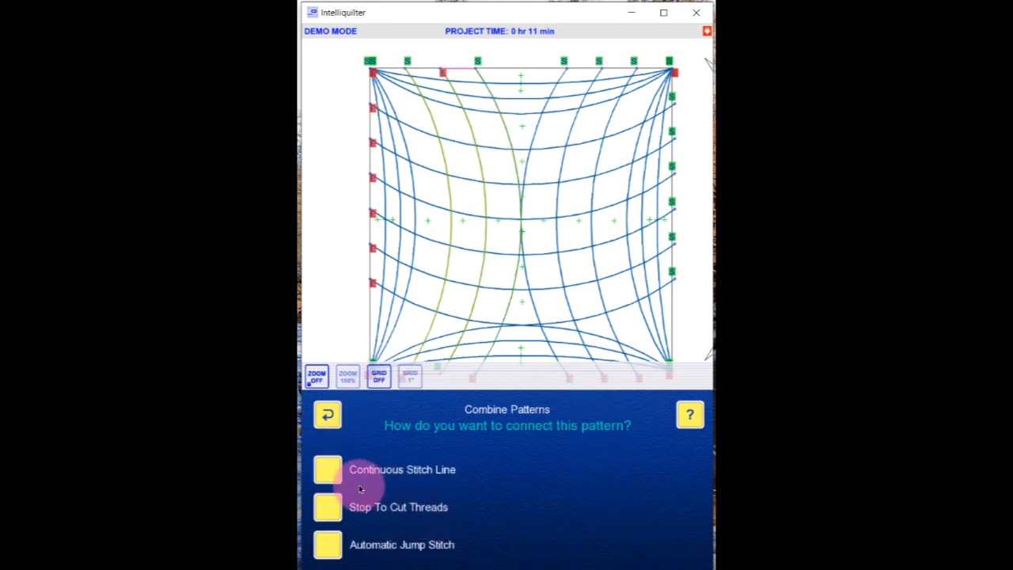
left_click(328, 469)
left_click(532, 309)
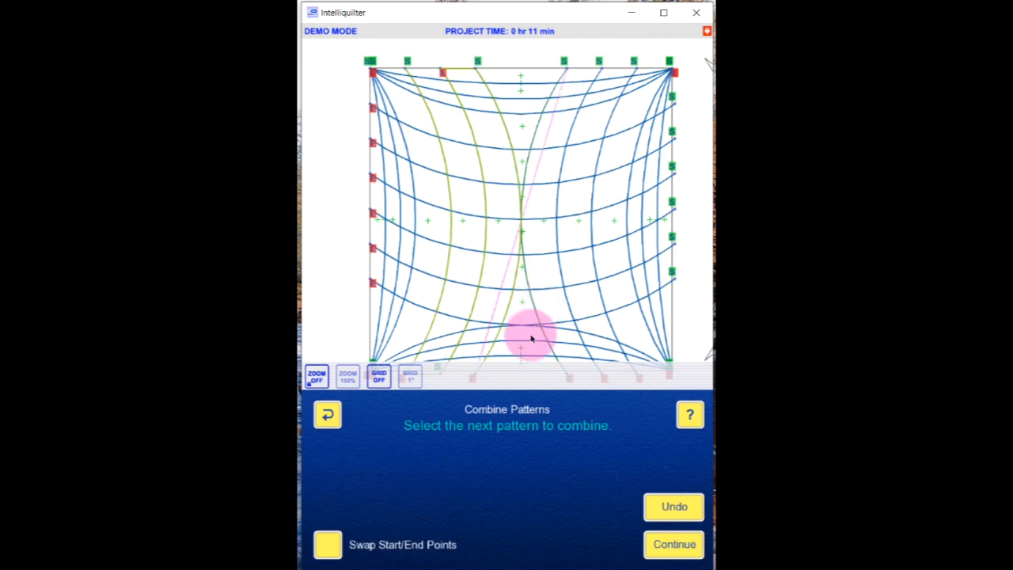
left_click(339, 543)
left_click(667, 546)
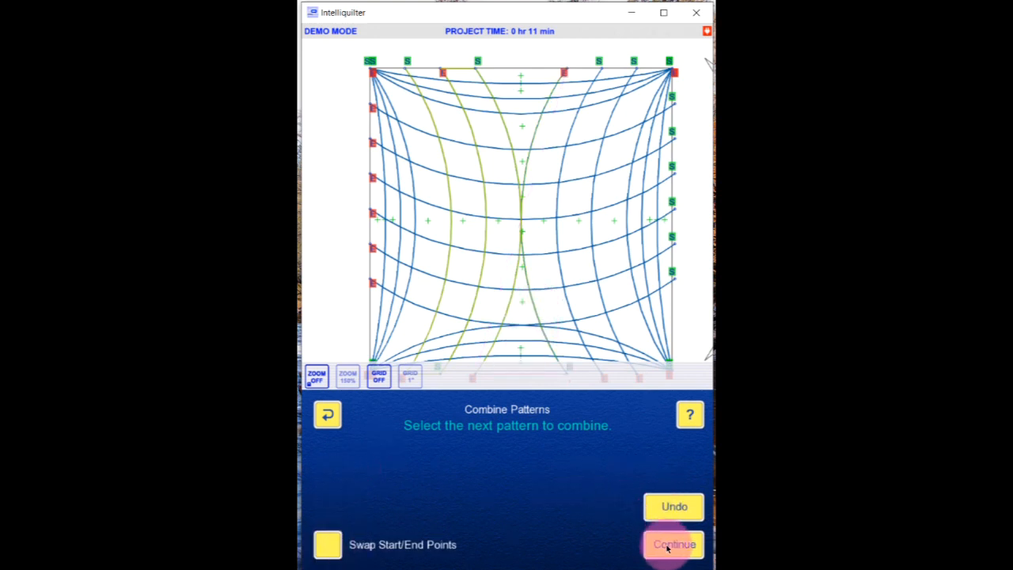
left_click(325, 468)
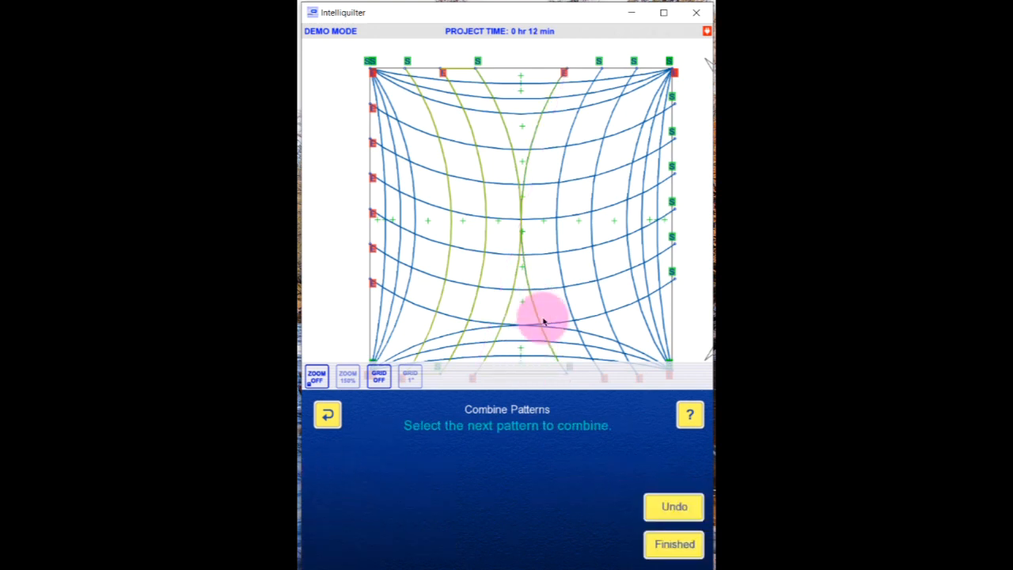
Add the fifth and sixth vertical arcs with continuous stitch lines, swapping the sixth's start/end points, and finish the combined pattern
left_click(669, 543)
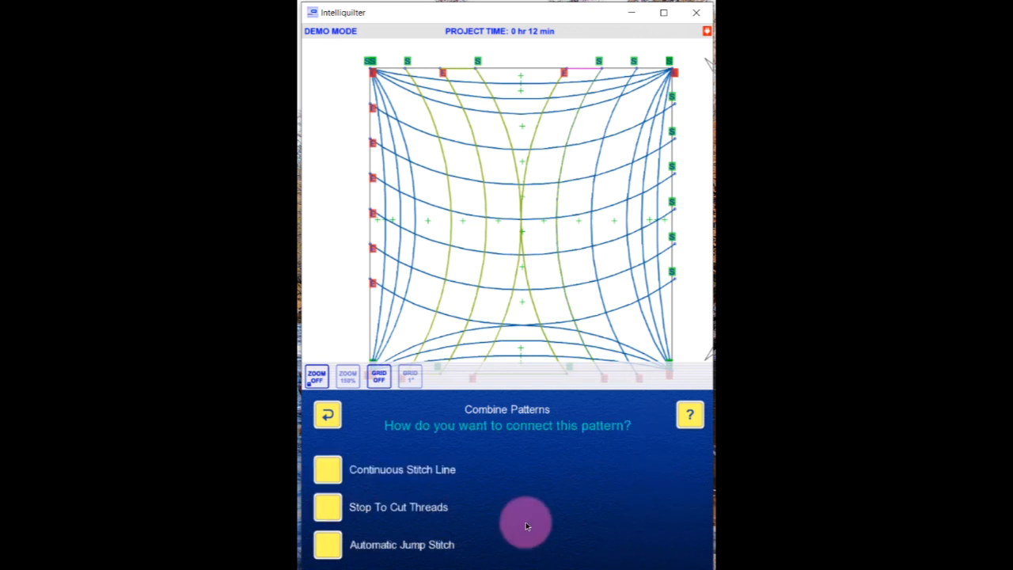
left_click(356, 476)
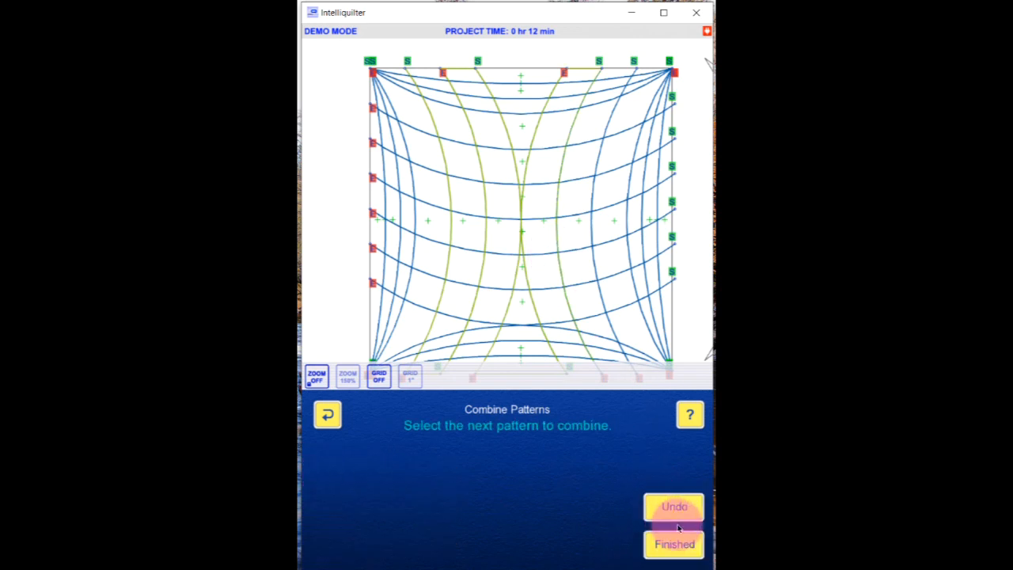
left_click(590, 235)
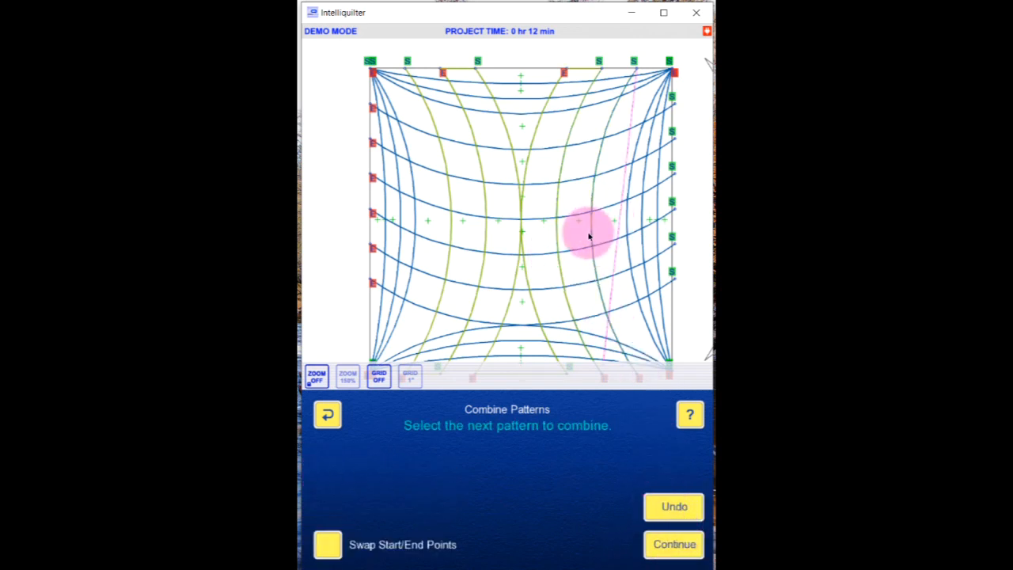
left_click(664, 544)
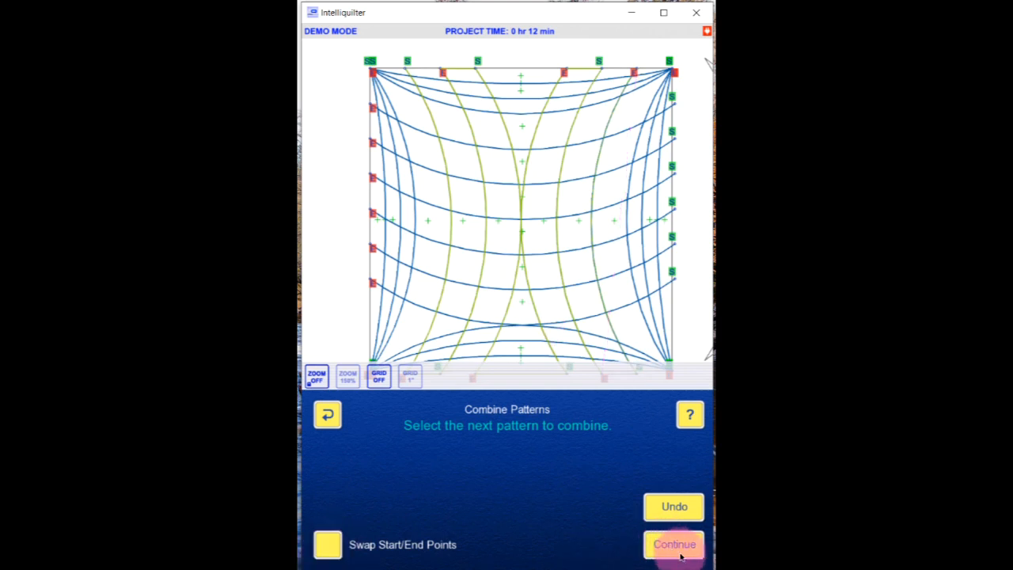
left_click(334, 475)
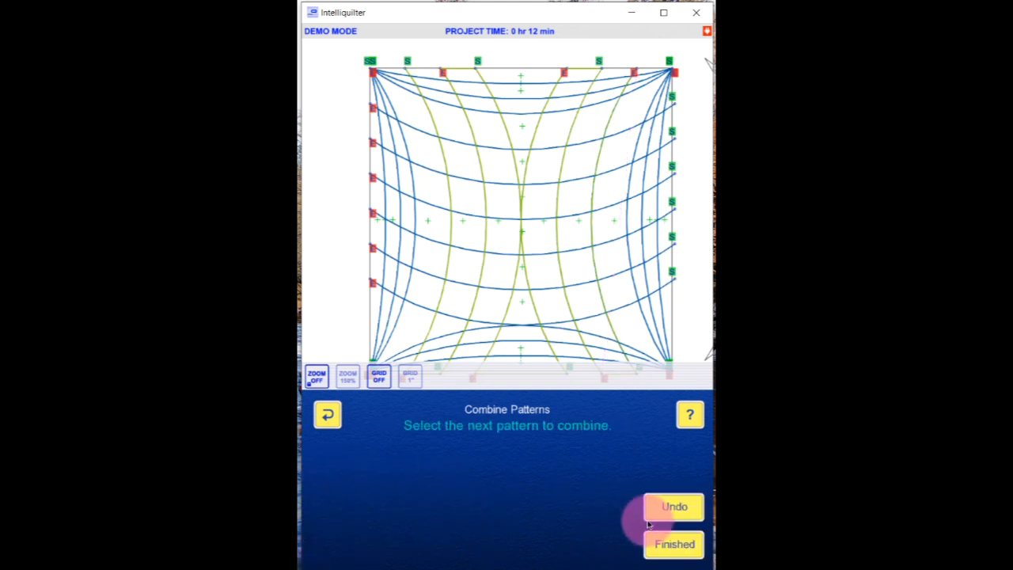
left_click(673, 544)
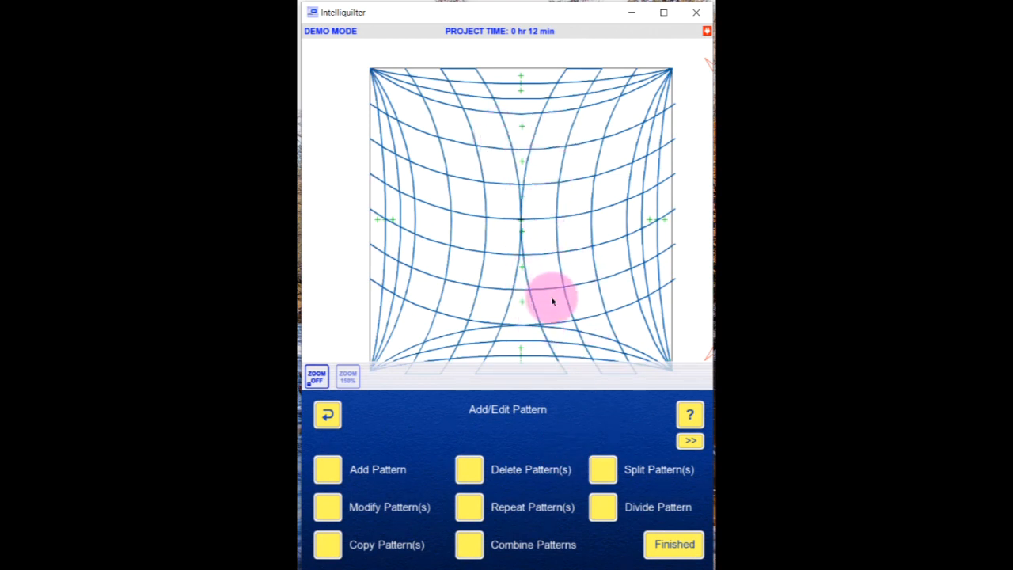
Combine the upper three horizontal arcs ending along the block's sides, from top down, swapping the second's start/end points and using continuous stitch lines
left_click(469, 543)
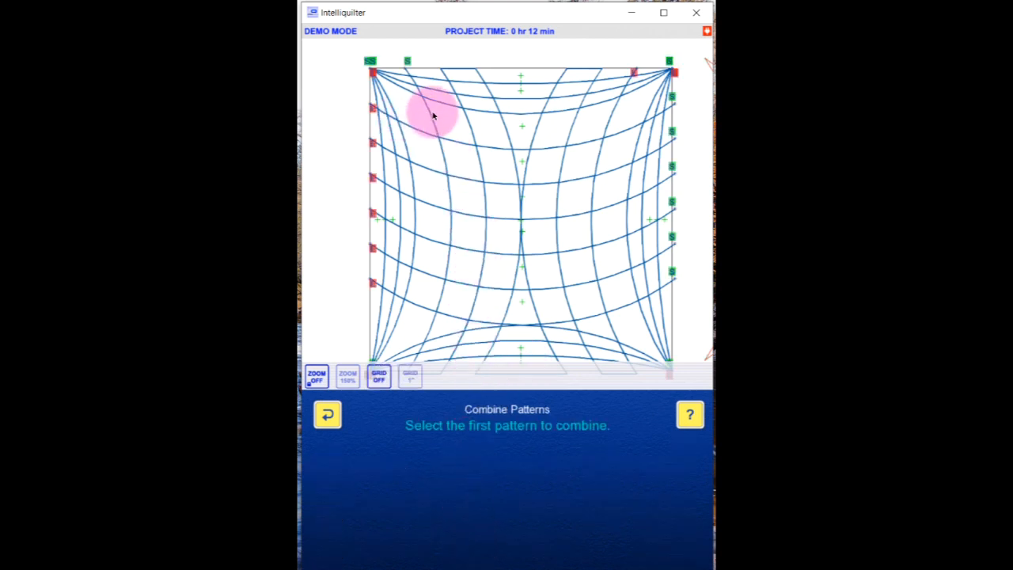
left_click(455, 143)
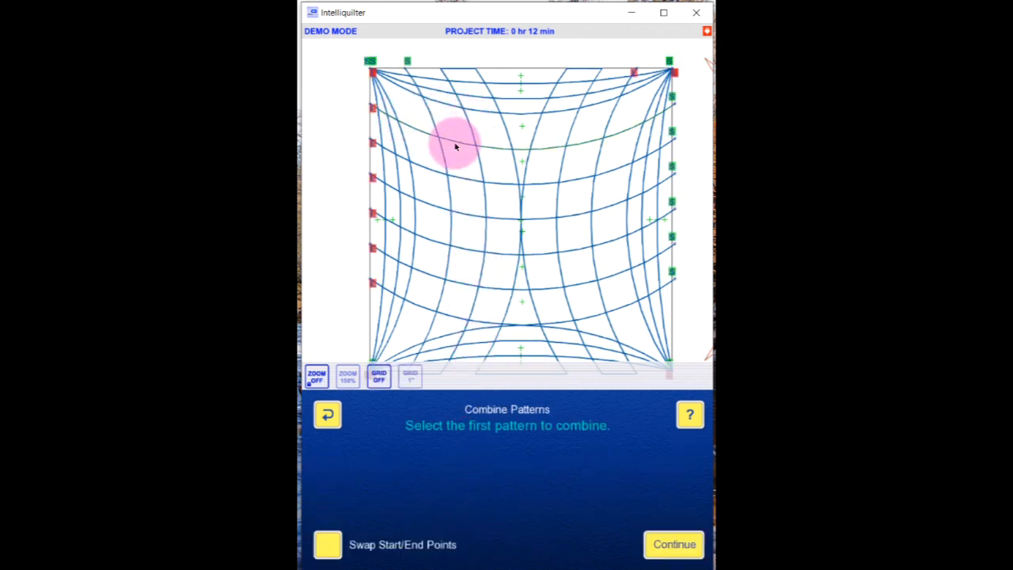
left_click(673, 543)
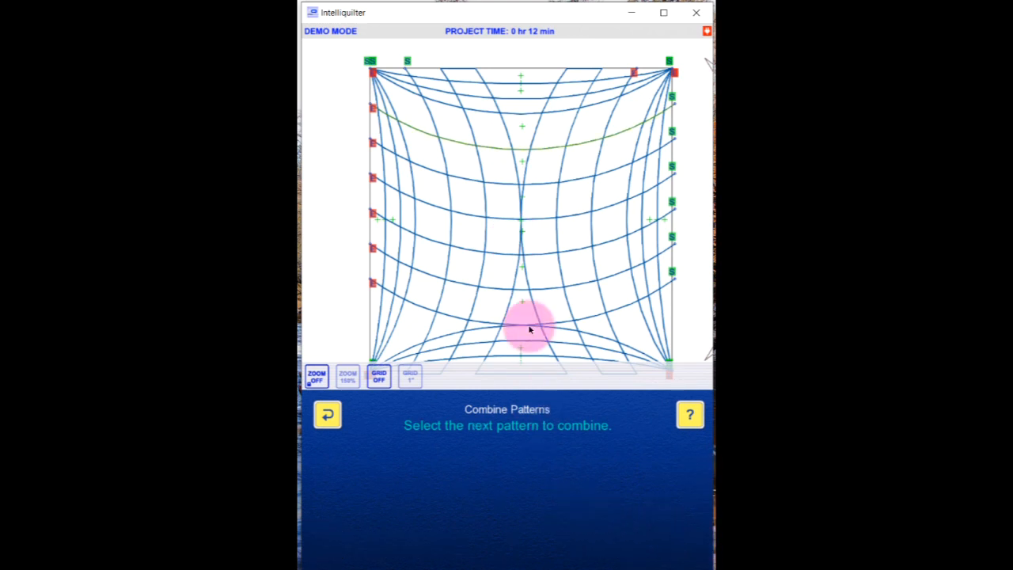
left_click(500, 190)
left_click(329, 543)
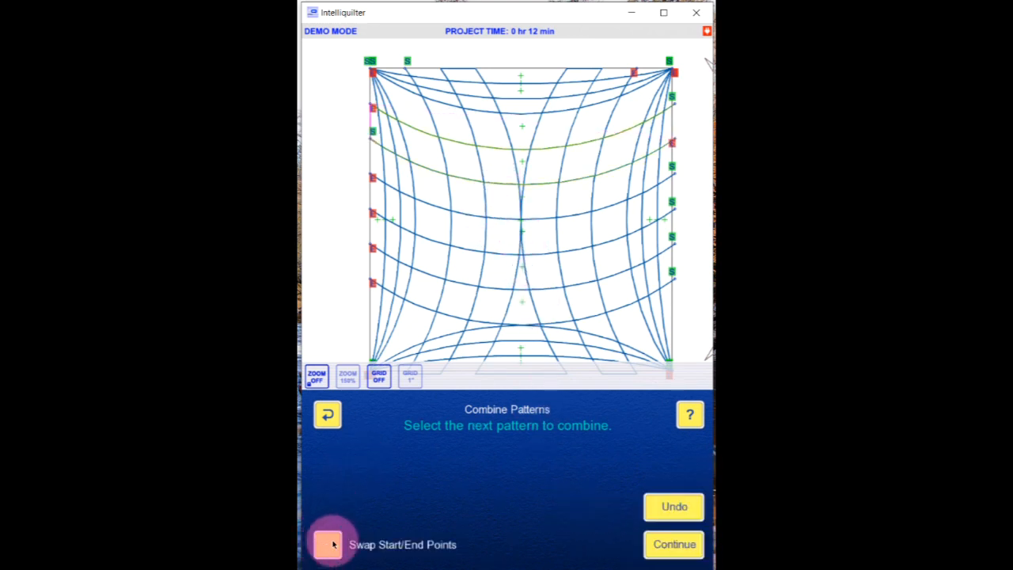
left_click(667, 550)
left_click(327, 469)
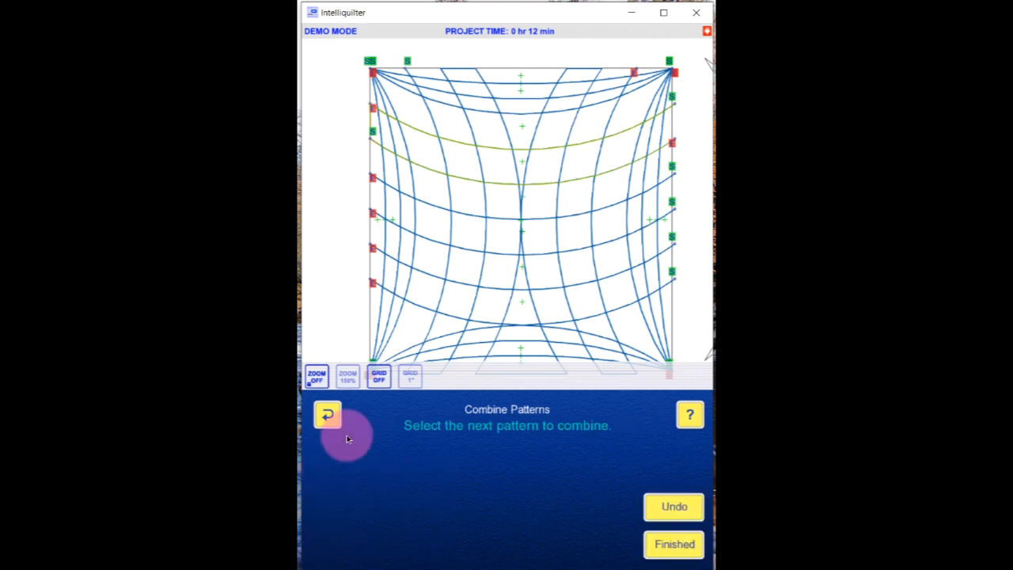
left_click(470, 217)
left_click(667, 543)
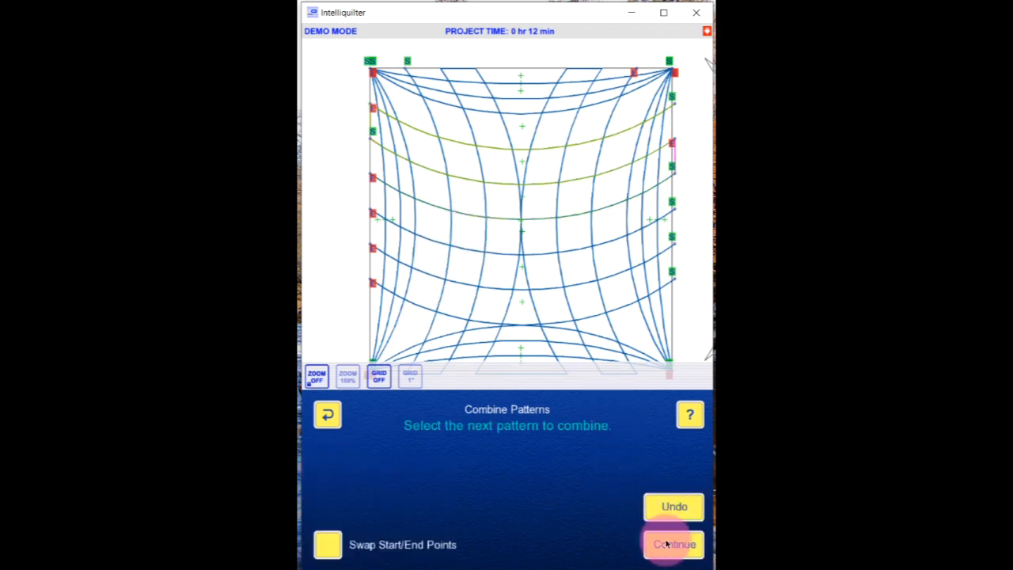
Combine the remaining lower horizontal curves in order into the back-and-forth path, swapping start and end points where needed, and finish combining
left_click(341, 471)
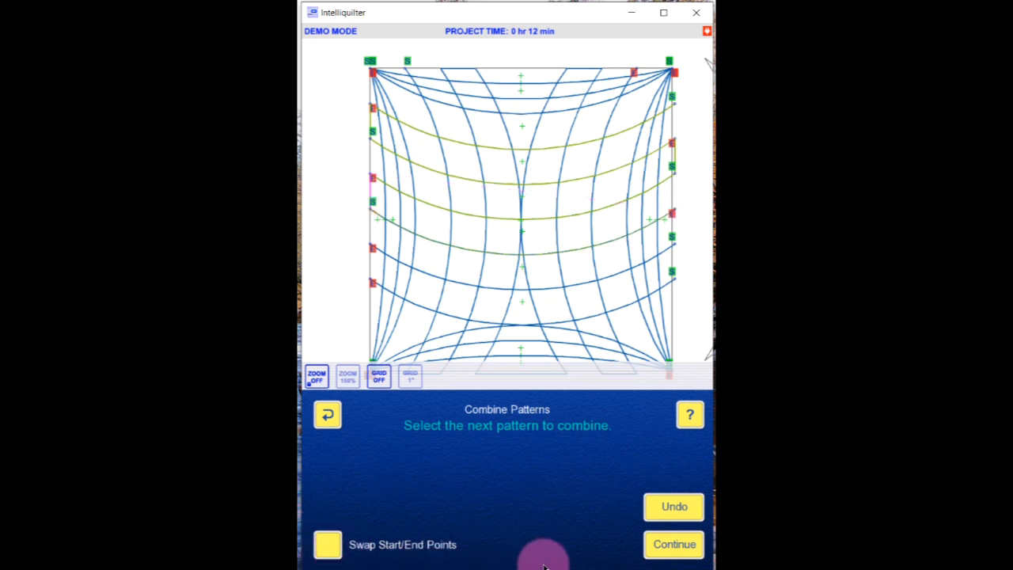
left_click(673, 544)
left_click(334, 472)
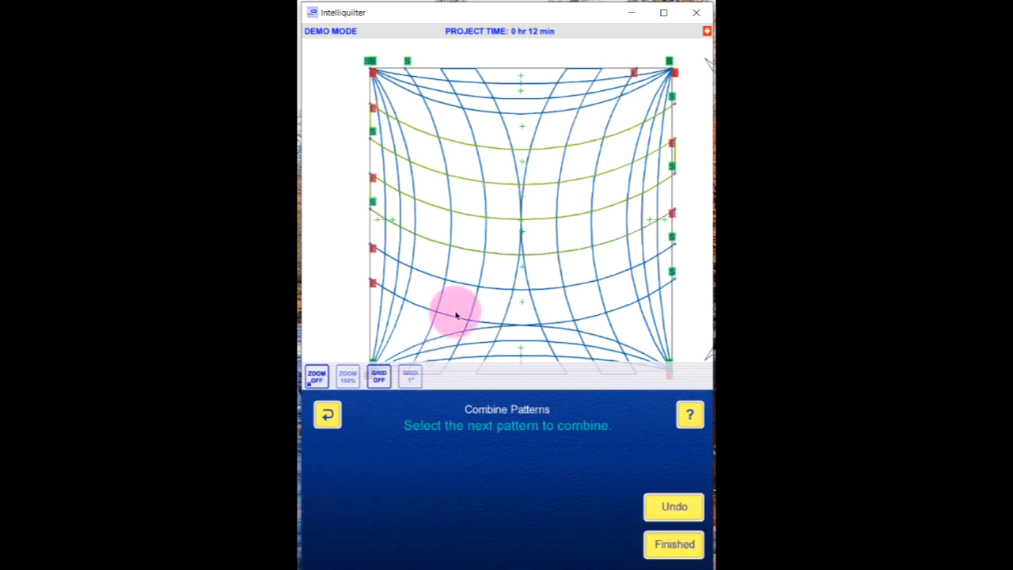
left_click(491, 290)
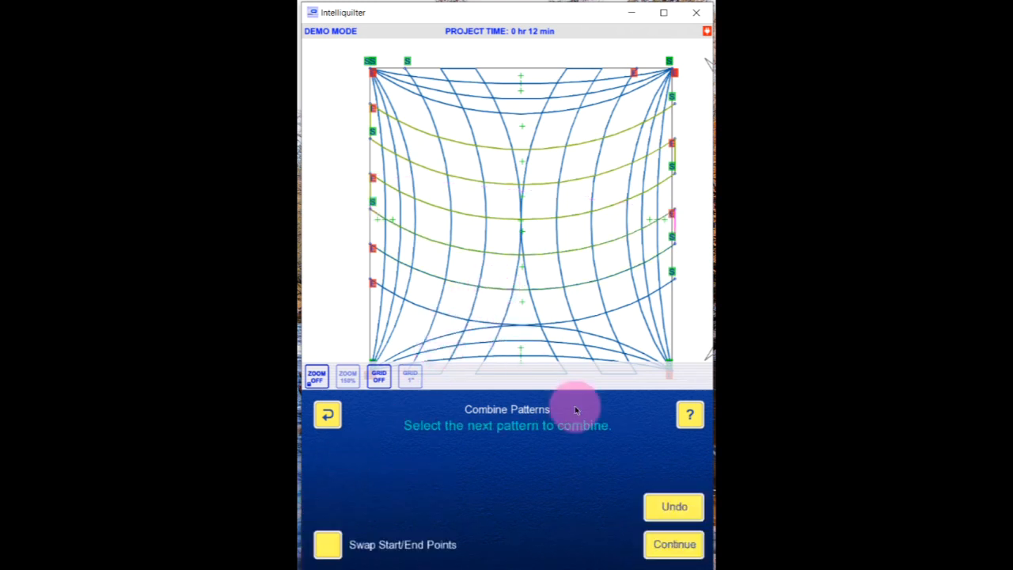
left_click(664, 545)
left_click(330, 468)
left_click(451, 315)
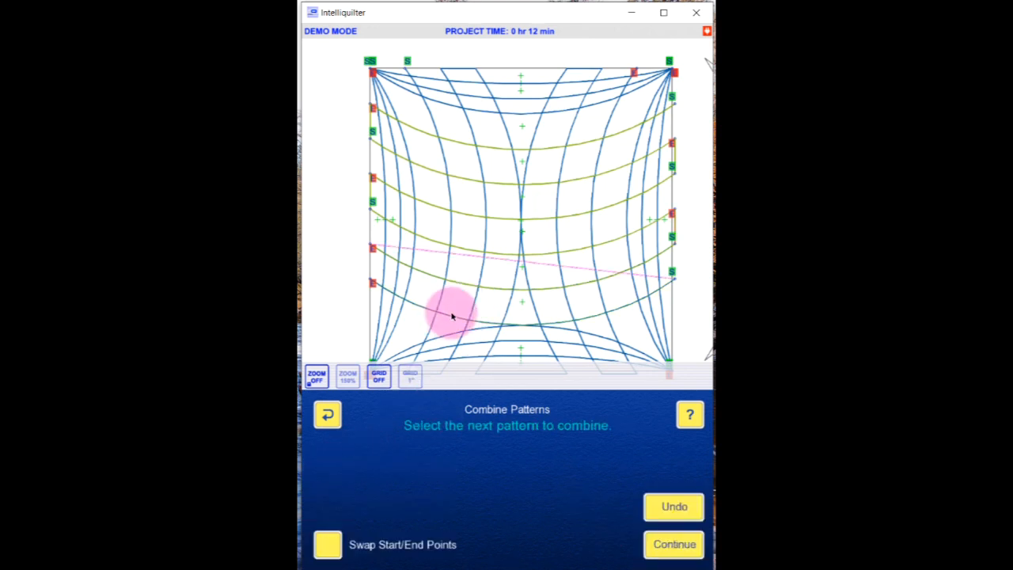
left_click(327, 544)
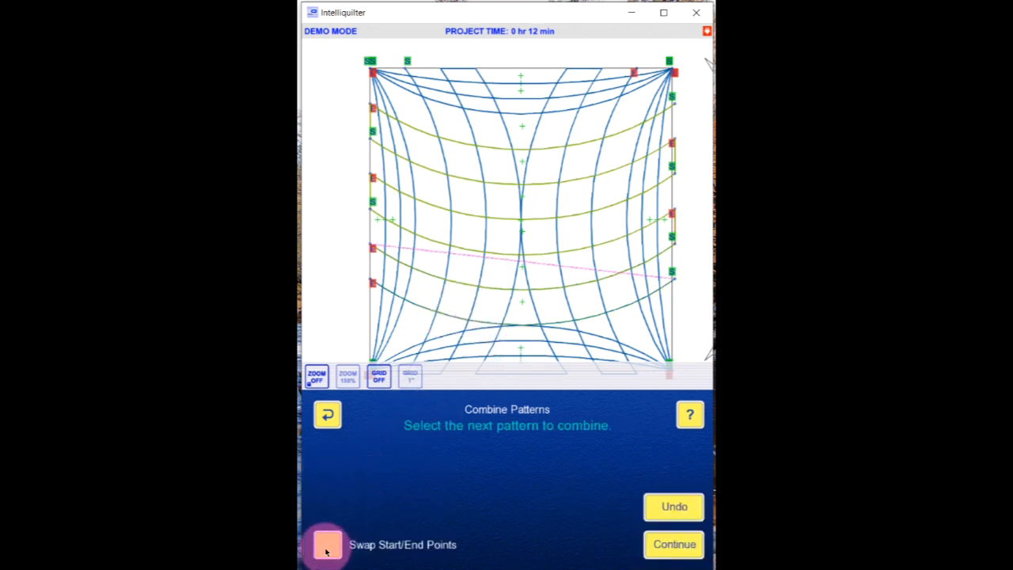
left_click(671, 554)
left_click(330, 468)
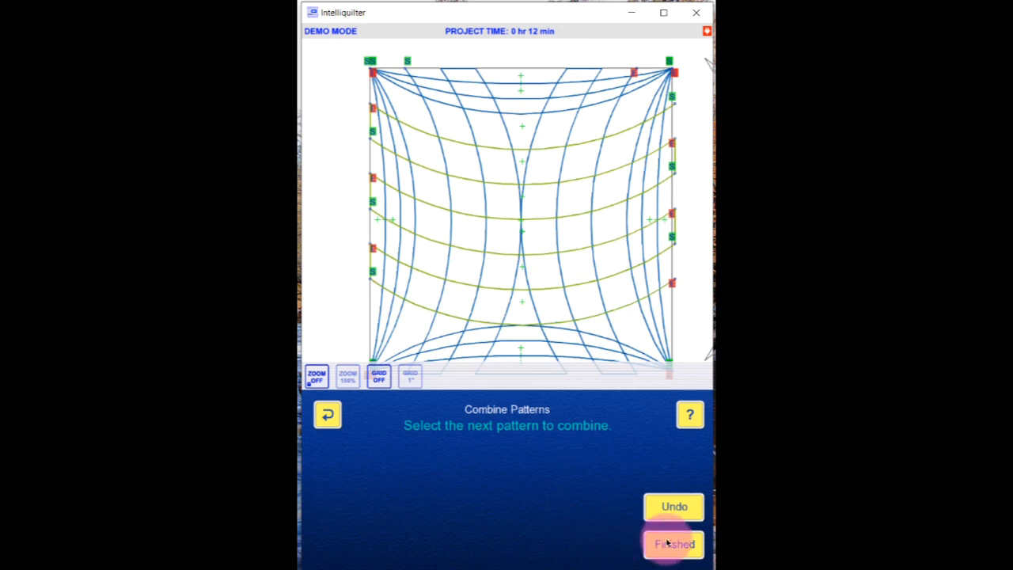
left_click(674, 544)
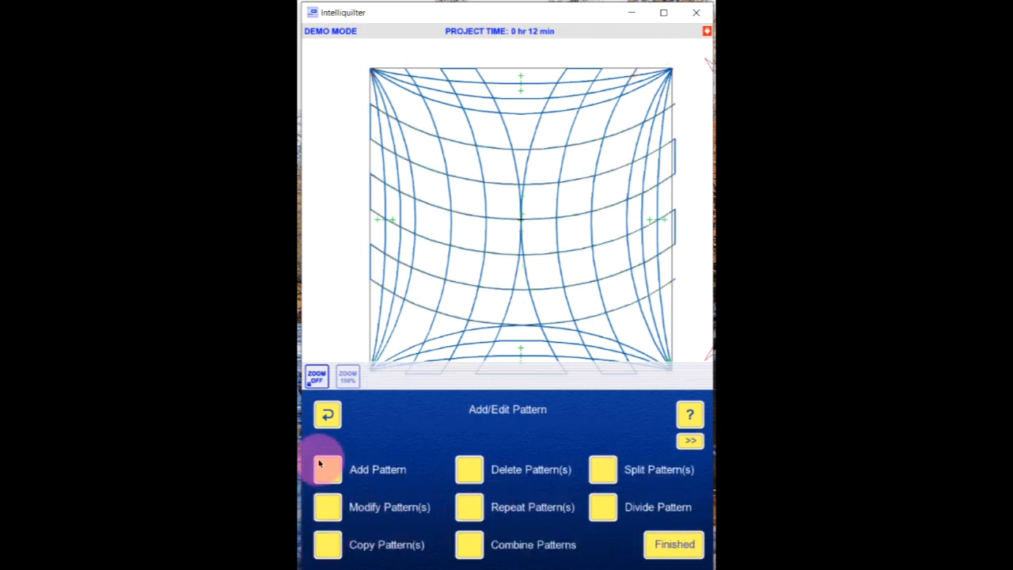
Move the curved-sided block beside the square onto the square block so that their corners line up
left_click(315, 380)
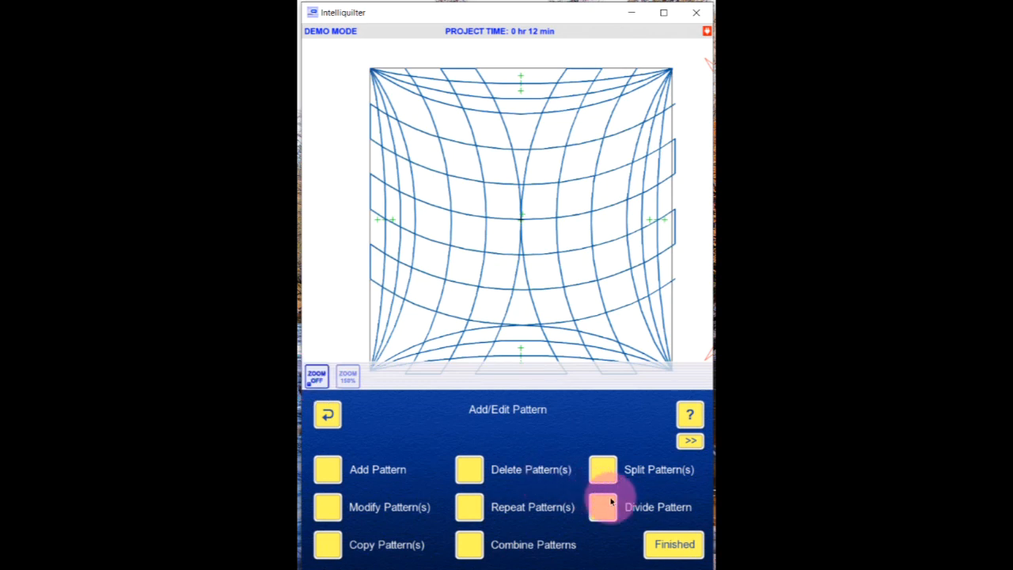
left_click(671, 546)
left_click(327, 508)
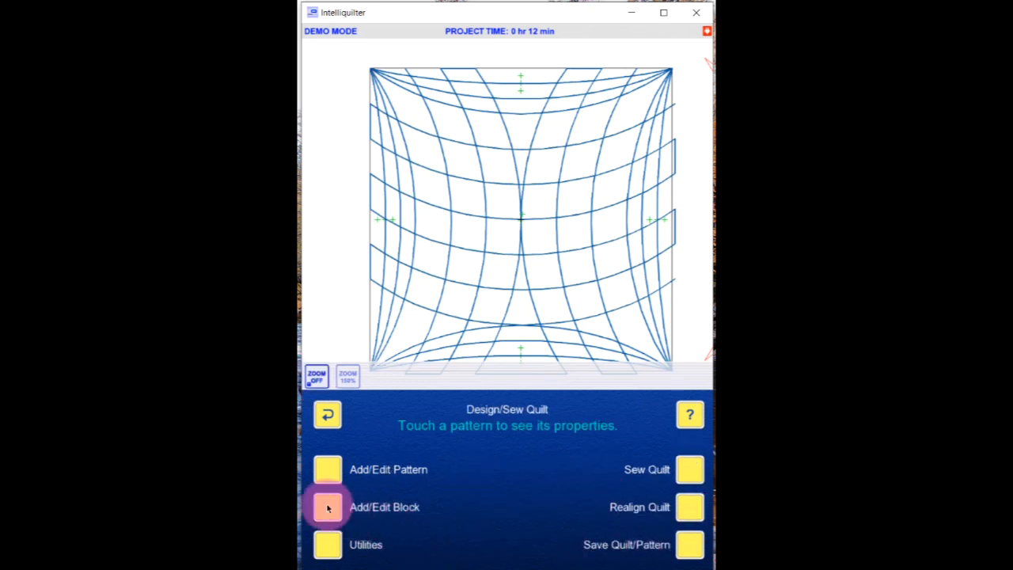
left_click(329, 510)
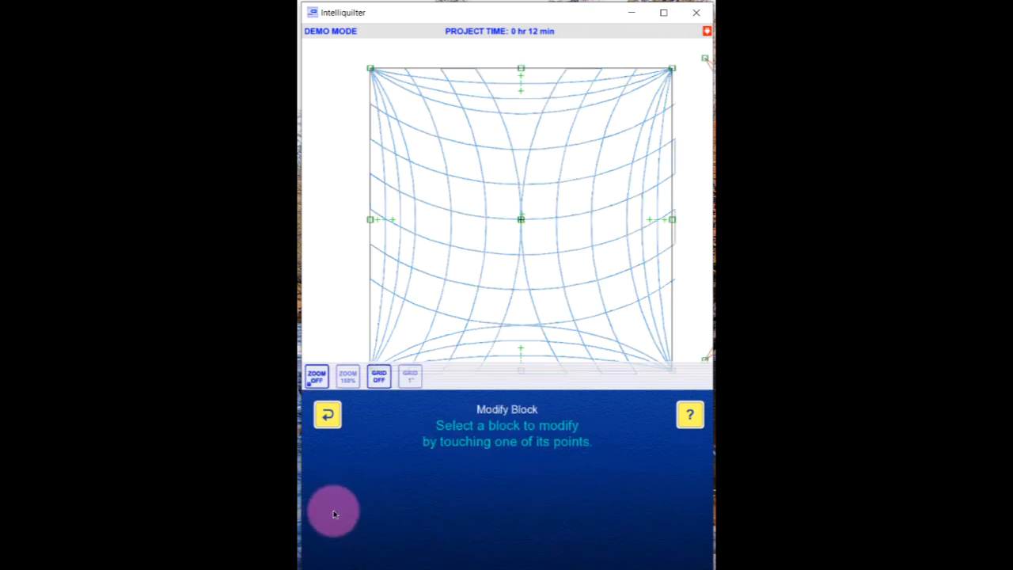
left_click(316, 376)
left_click(609, 263)
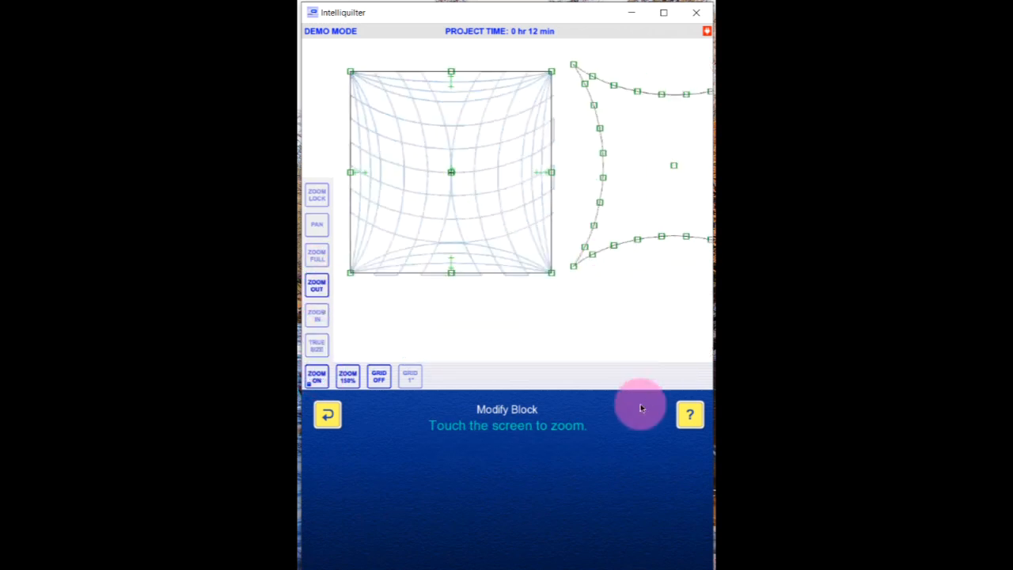
left_click(326, 414)
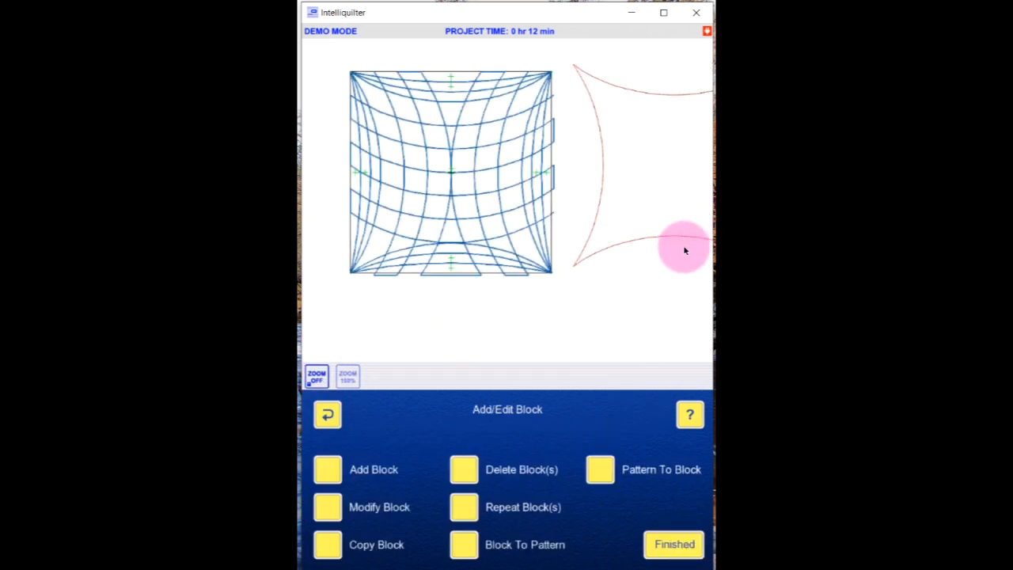
left_click(327, 506)
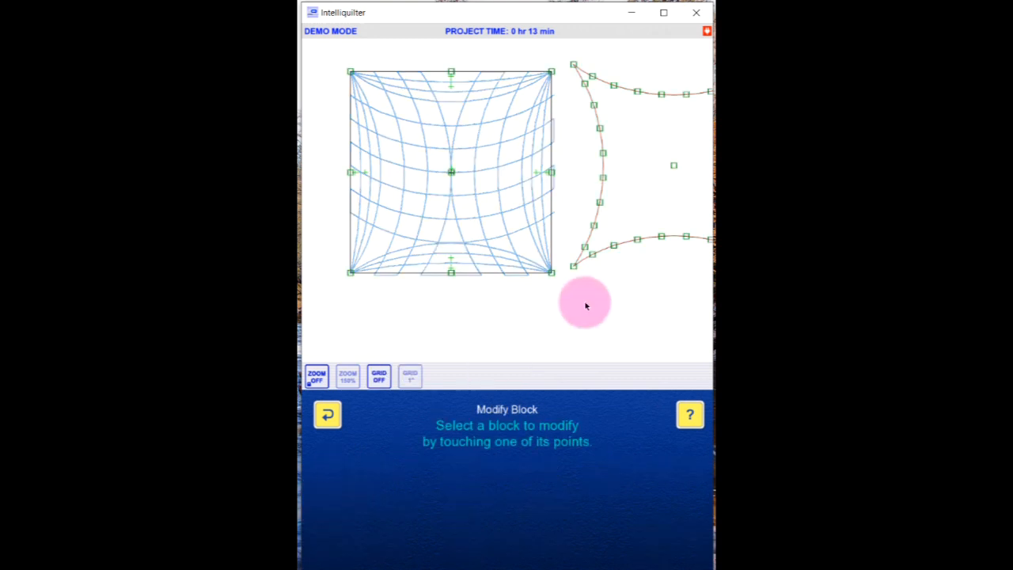
left_click(637, 238)
left_click(672, 541)
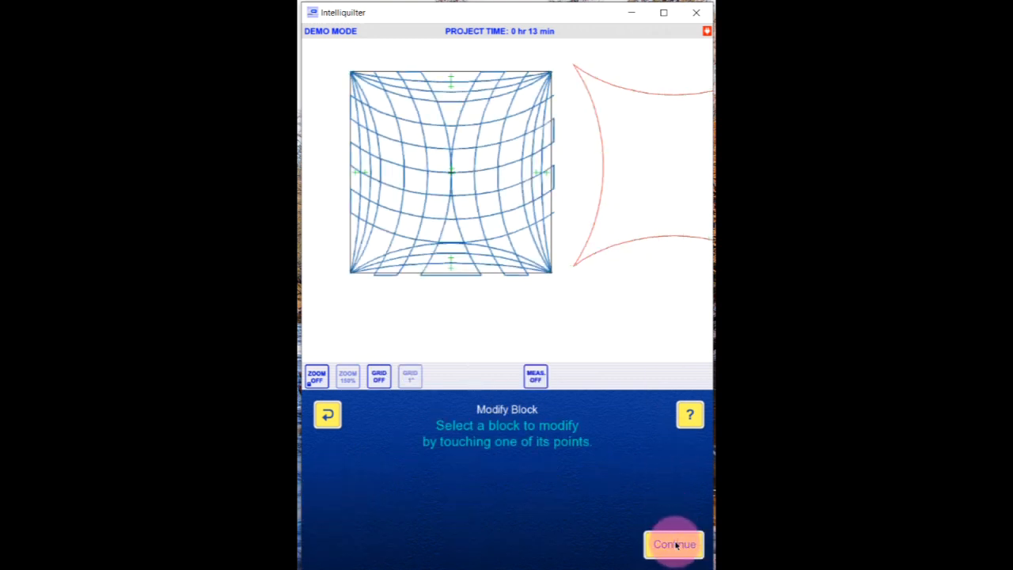
left_click_drag(574, 271, 351, 278)
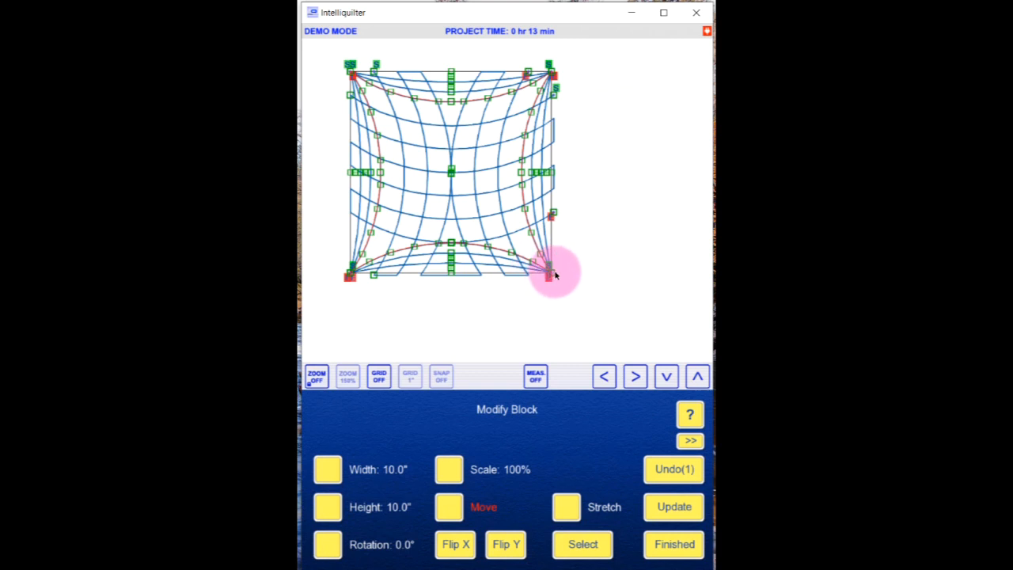
Inspect how the curved block lines up with the square's corners and grid lines, and finish modifying the block
left_click(318, 375)
left_click(316, 315)
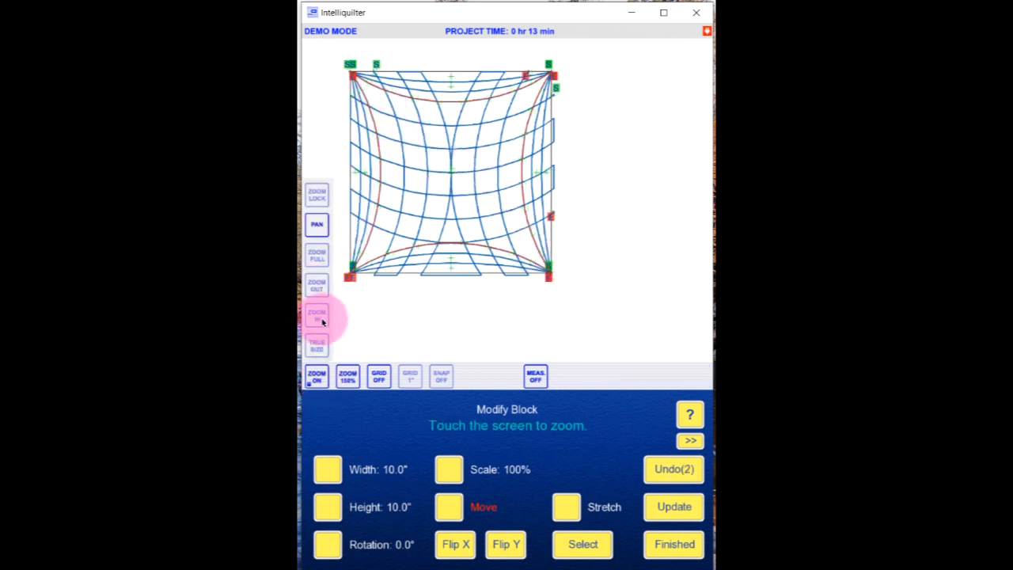
left_click(396, 106)
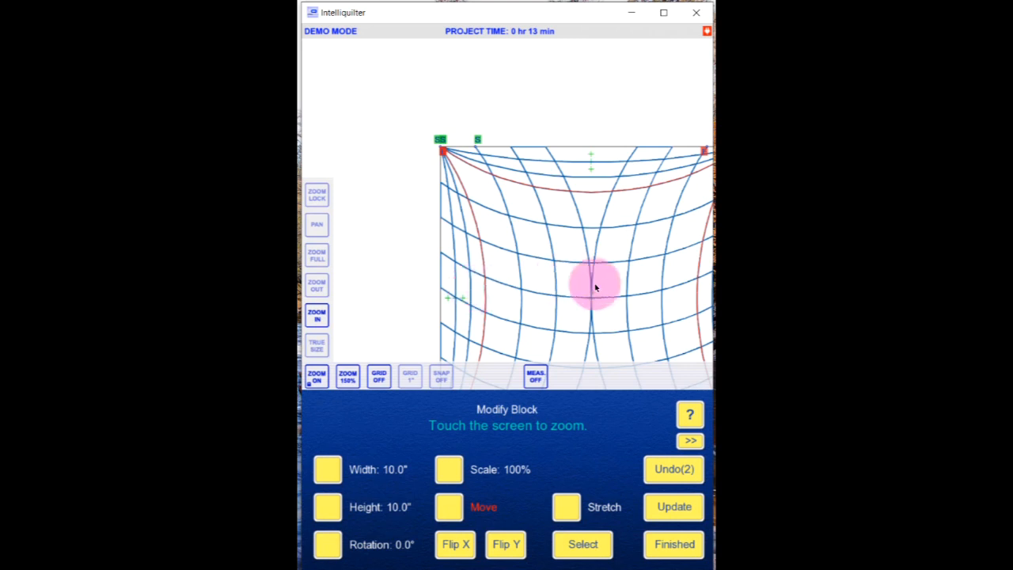
left_click(317, 226)
left_click_drag(542, 242, 482, 197)
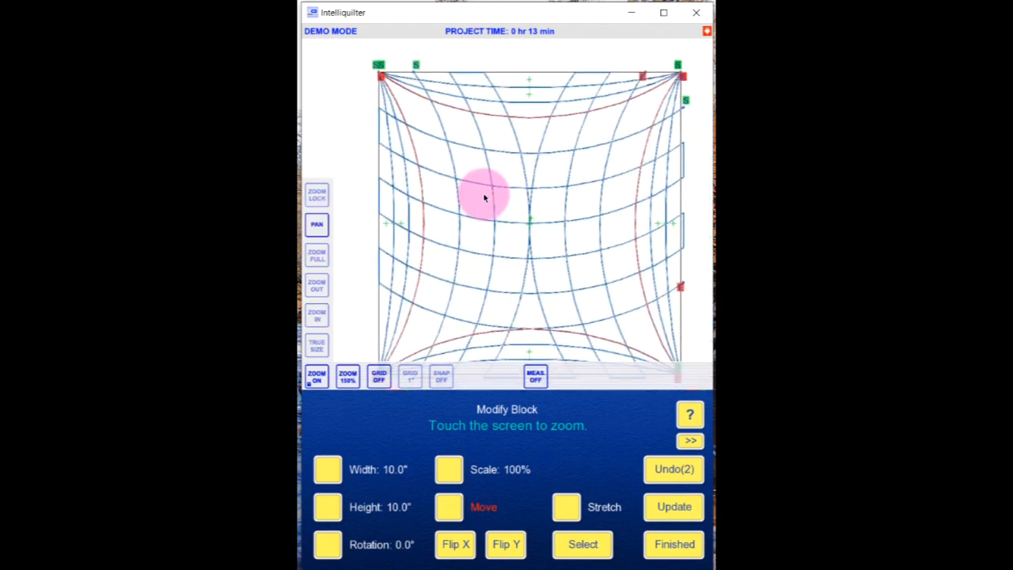
left_click(320, 258)
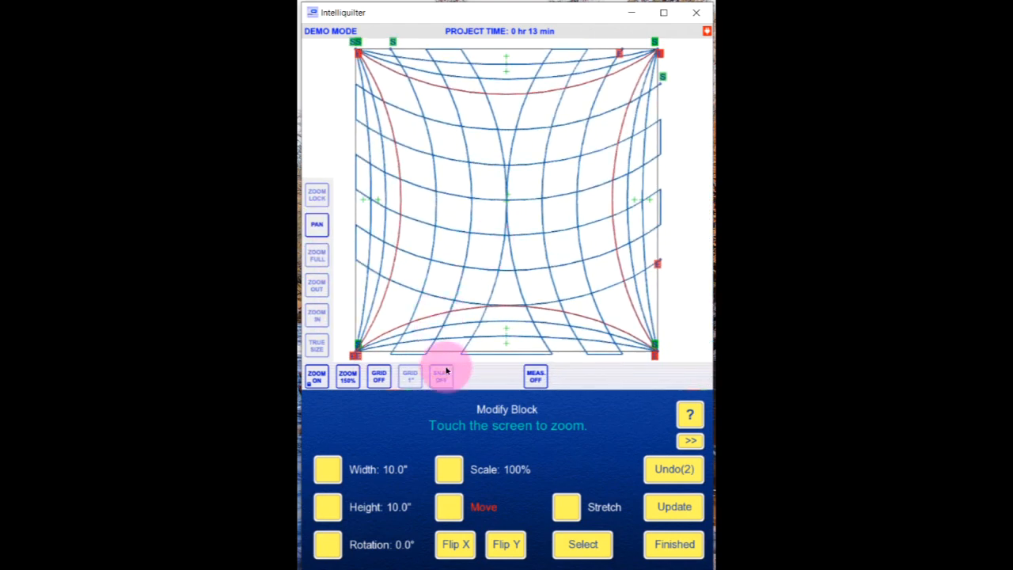
left_click(672, 544)
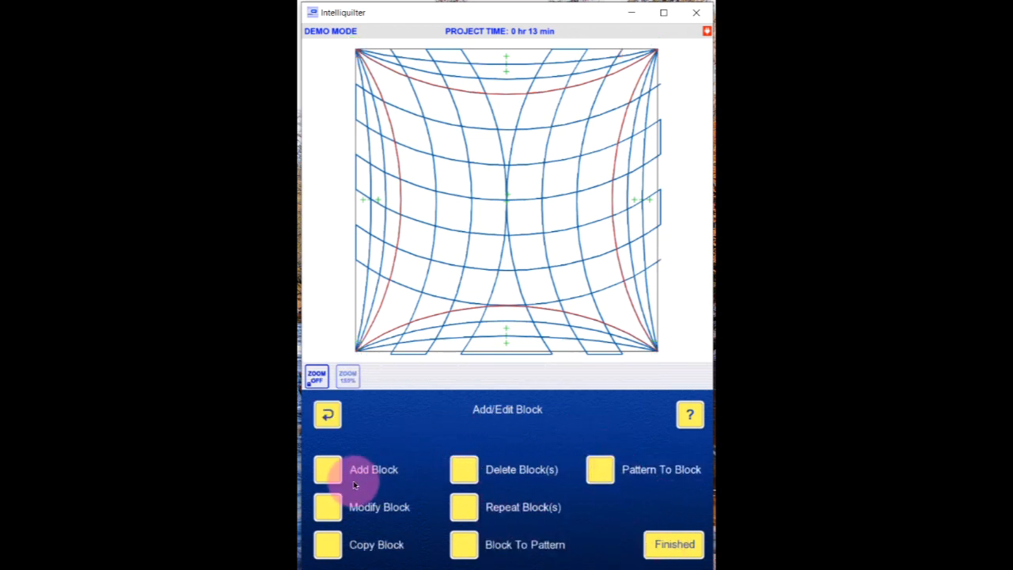
Clip the combined vertical and horizontal grid patterns to the inside of the existing curved block, accepting the continuous transition type
left_click(328, 471)
left_click(330, 512)
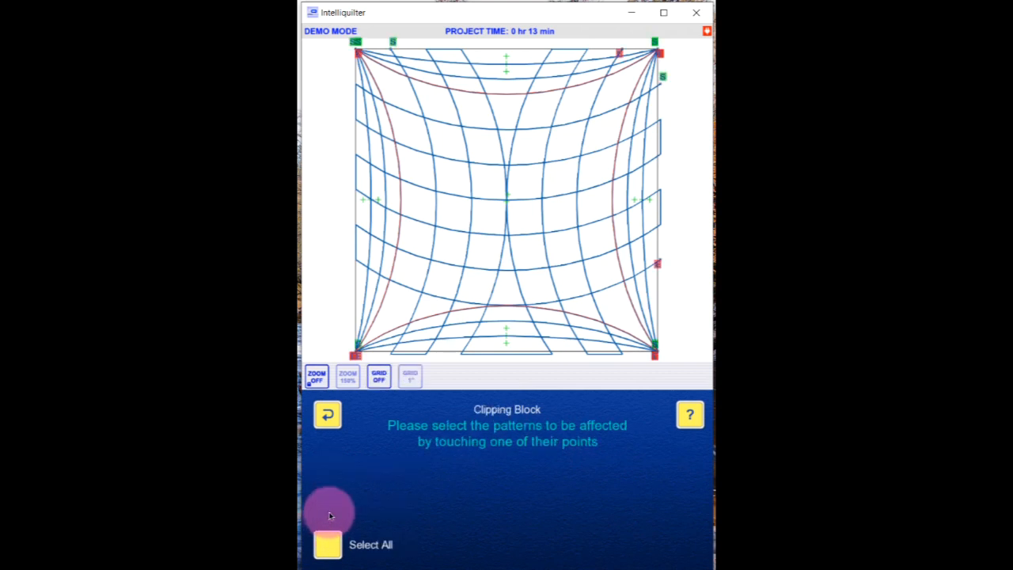
left_click(494, 117)
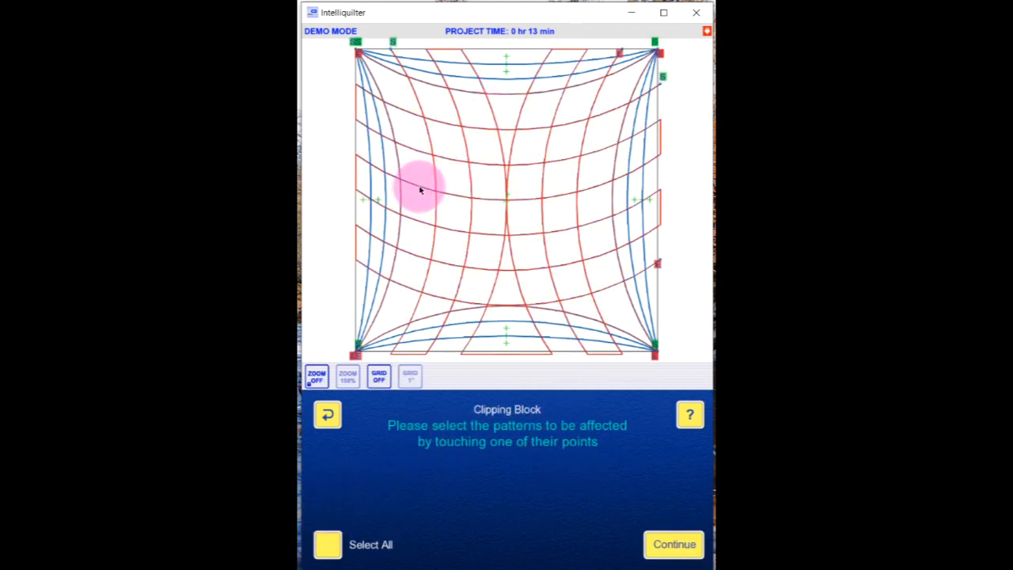
left_click(670, 544)
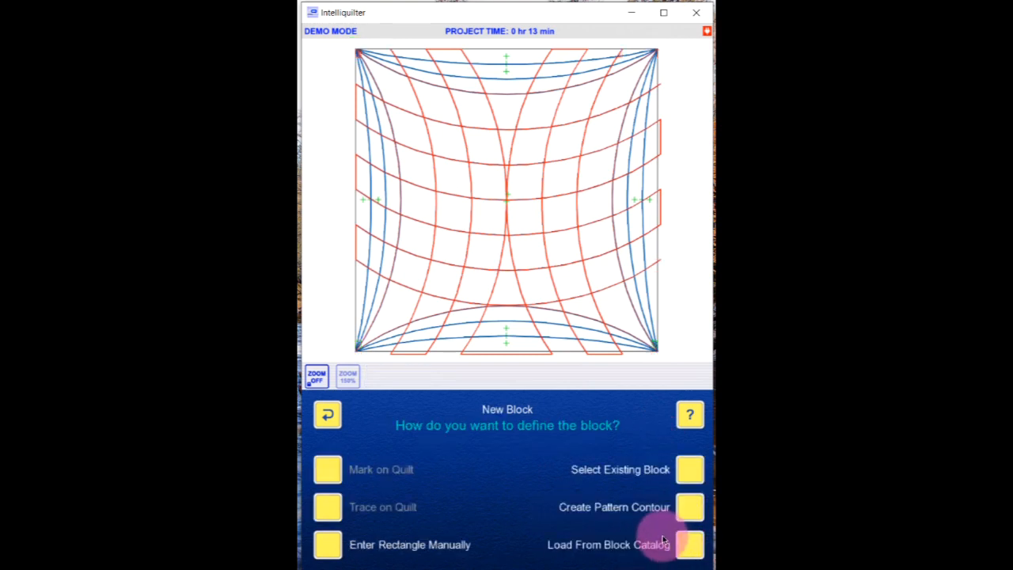
left_click(691, 472)
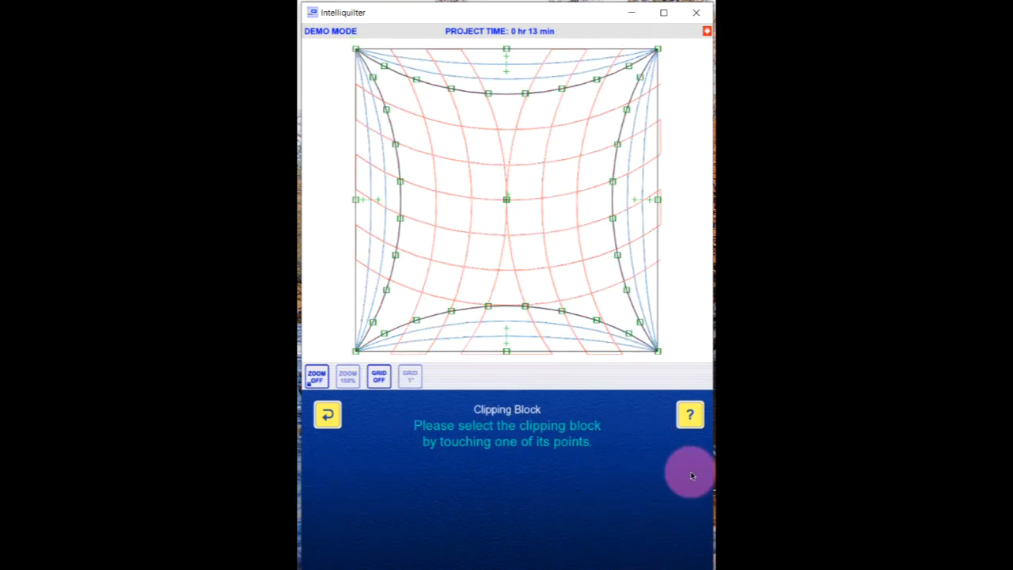
left_click(612, 219)
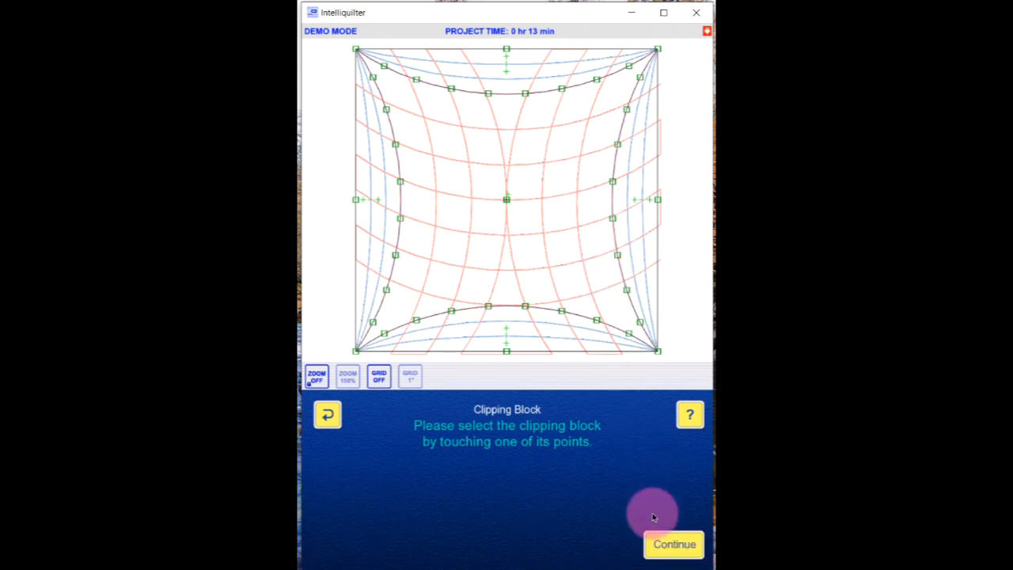
left_click(672, 545)
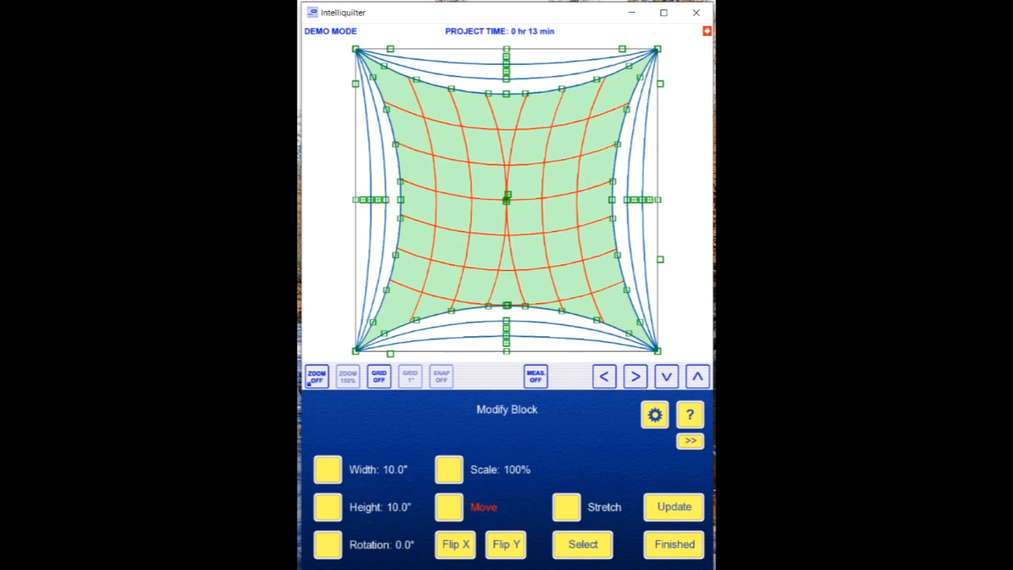
left_click(671, 546)
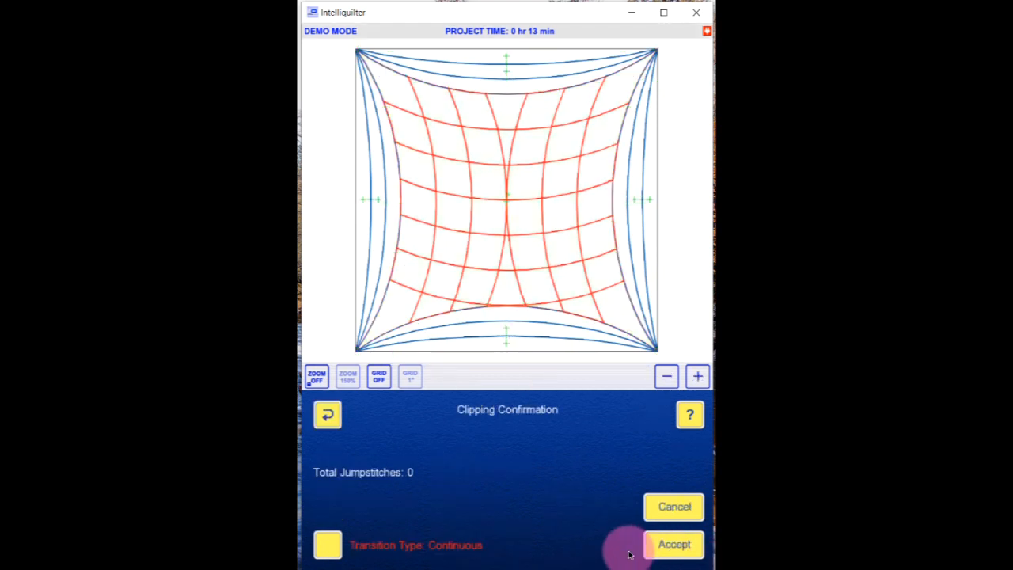
left_click(674, 544)
left_click(464, 507)
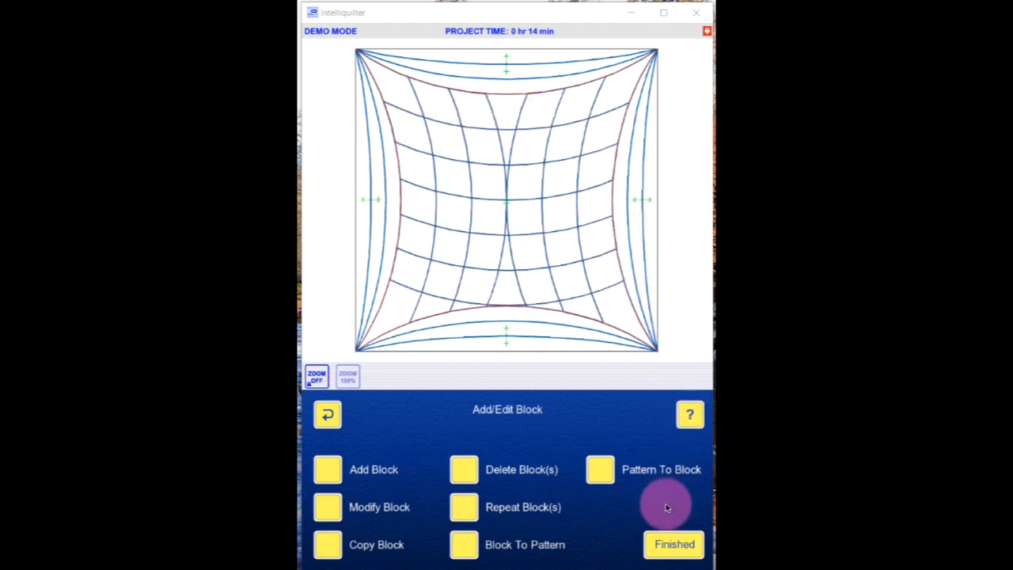
left_click(671, 544)
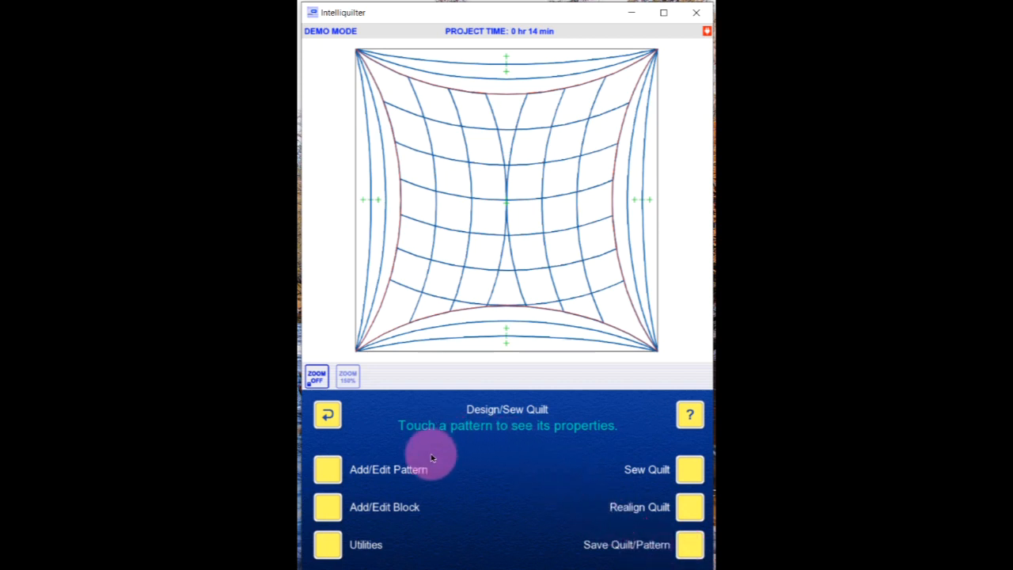
Copy all the patterns and move the copy to empty space above and to the right of the original square block
left_click(328, 471)
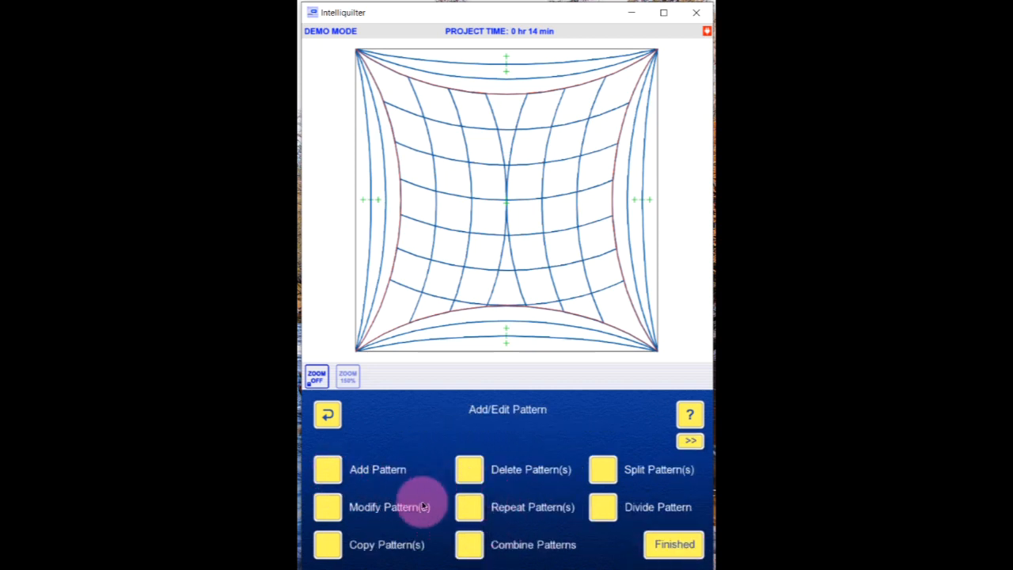
left_click(326, 544)
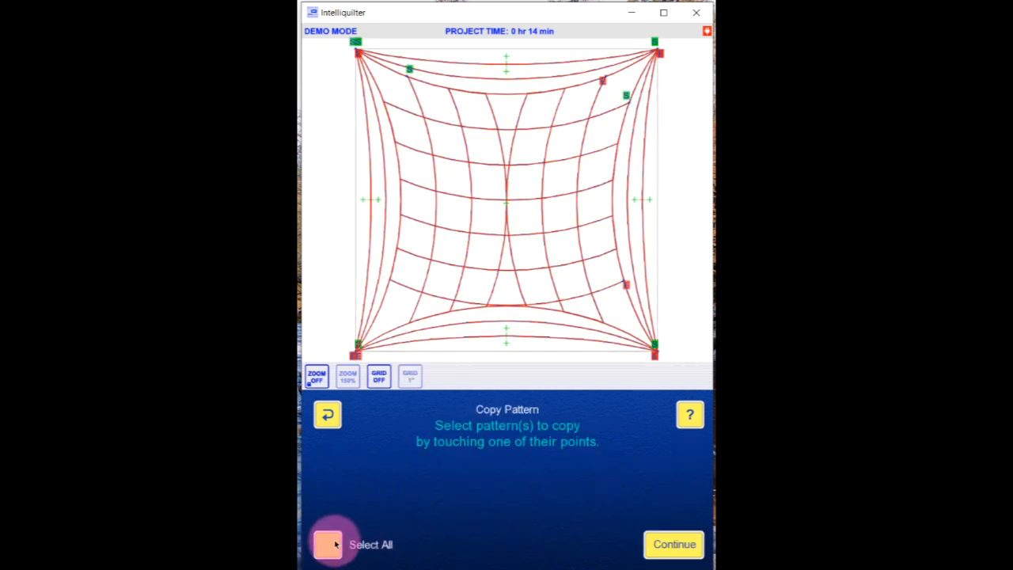
left_click(650, 544)
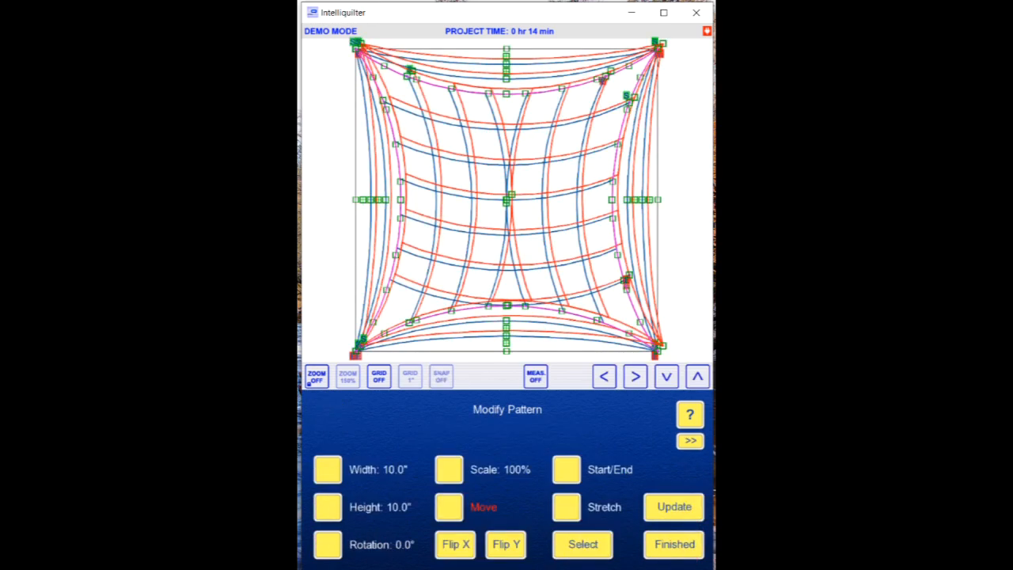
left_click(325, 379)
left_click(316, 285)
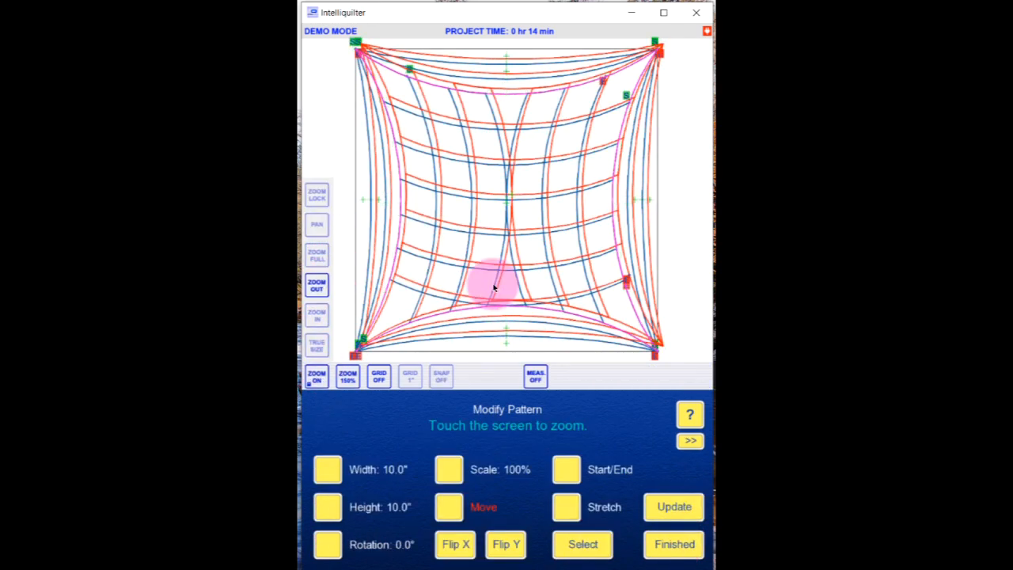
left_click(546, 240)
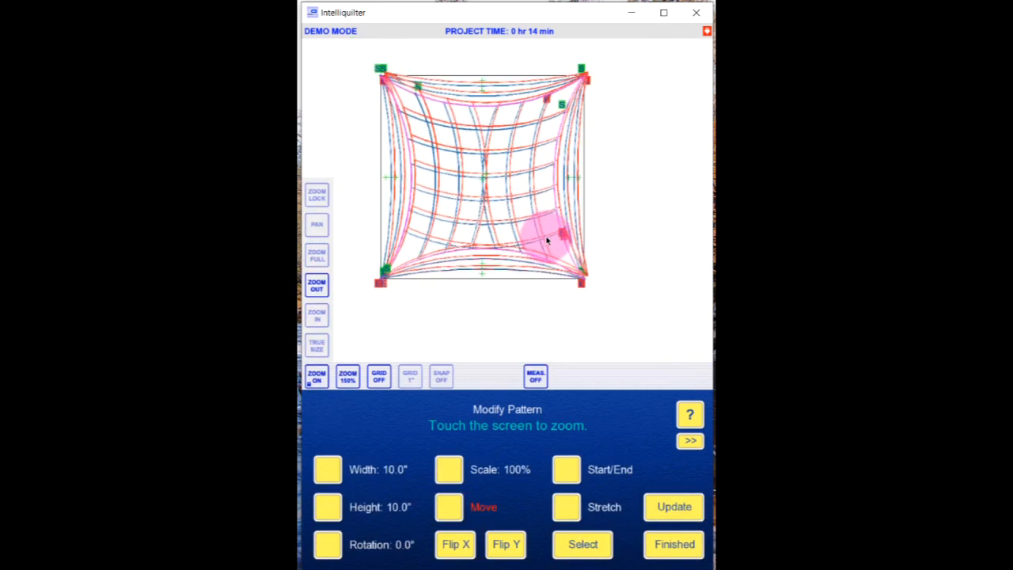
left_click(447, 504)
left_click_drag(452, 184, 641, 115)
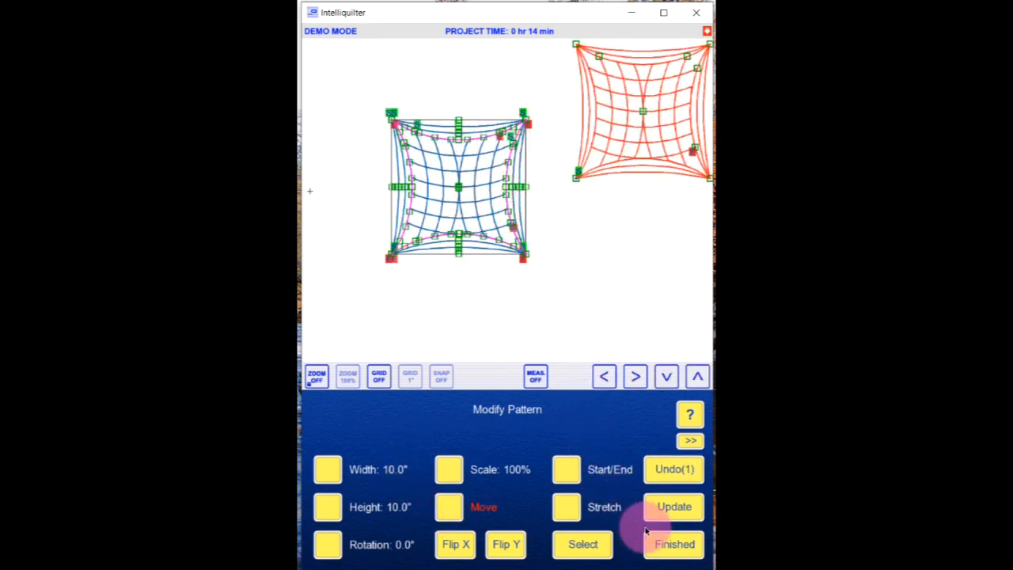
Finish modifying the copied patterns, then copy the square block around the original design and rotate the copy 45 degrees
left_click(672, 543)
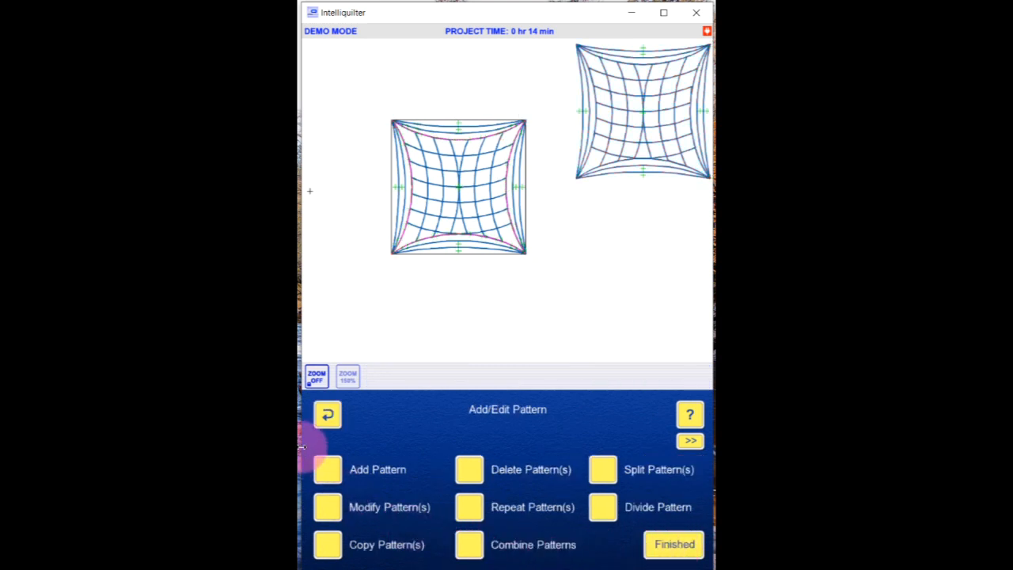
left_click(671, 544)
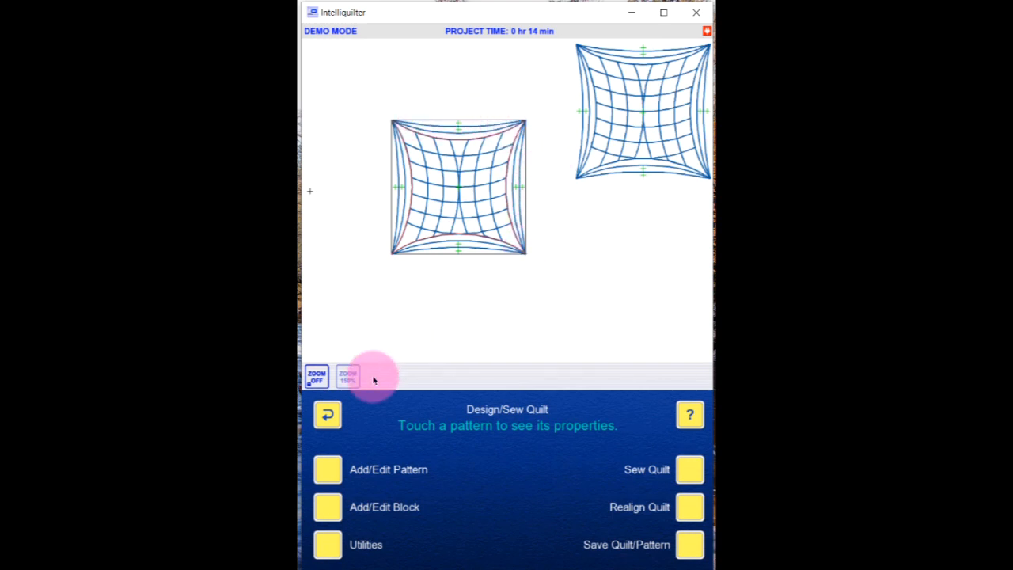
left_click(327, 507)
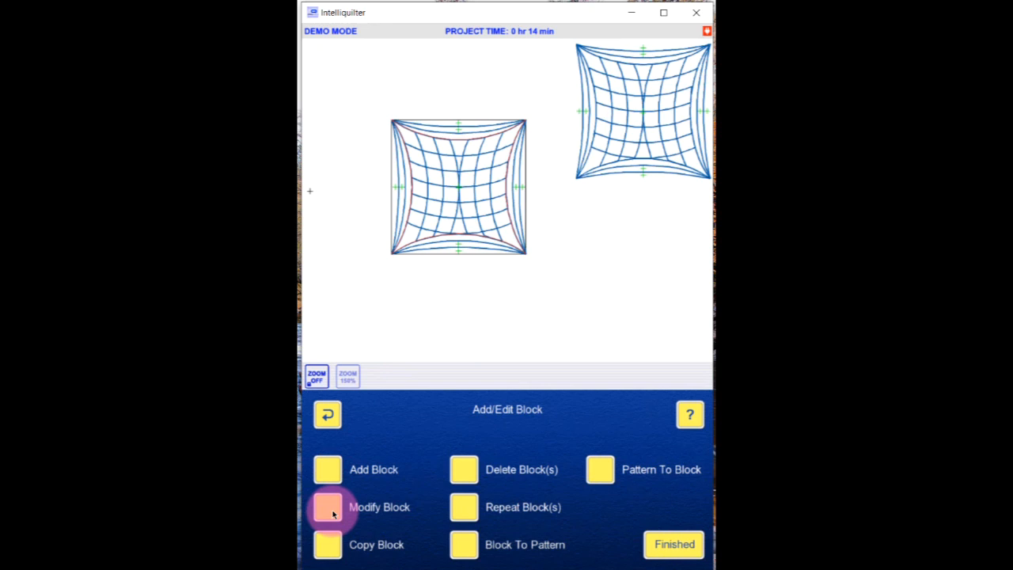
left_click(327, 545)
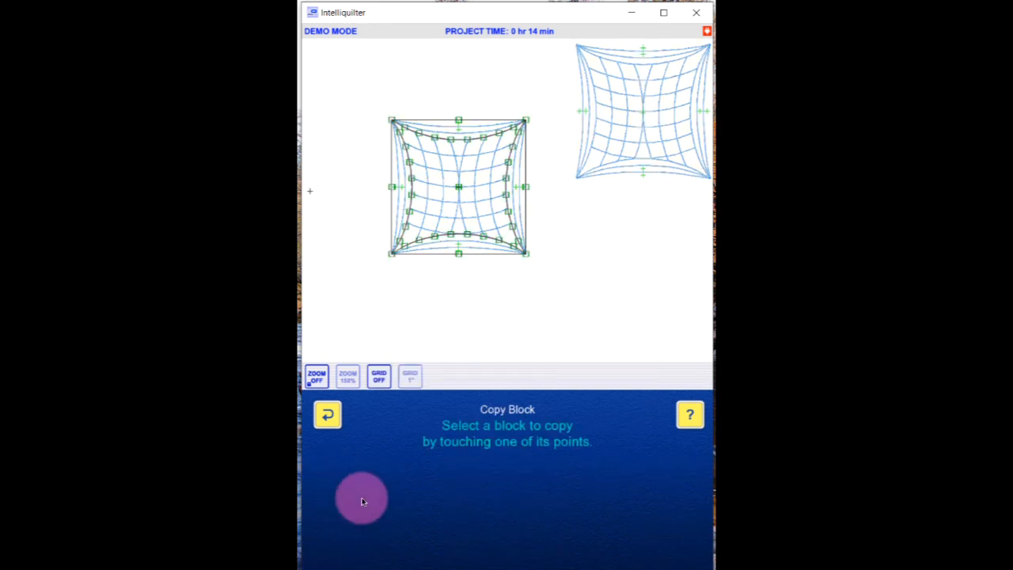
left_click(459, 121)
left_click(672, 544)
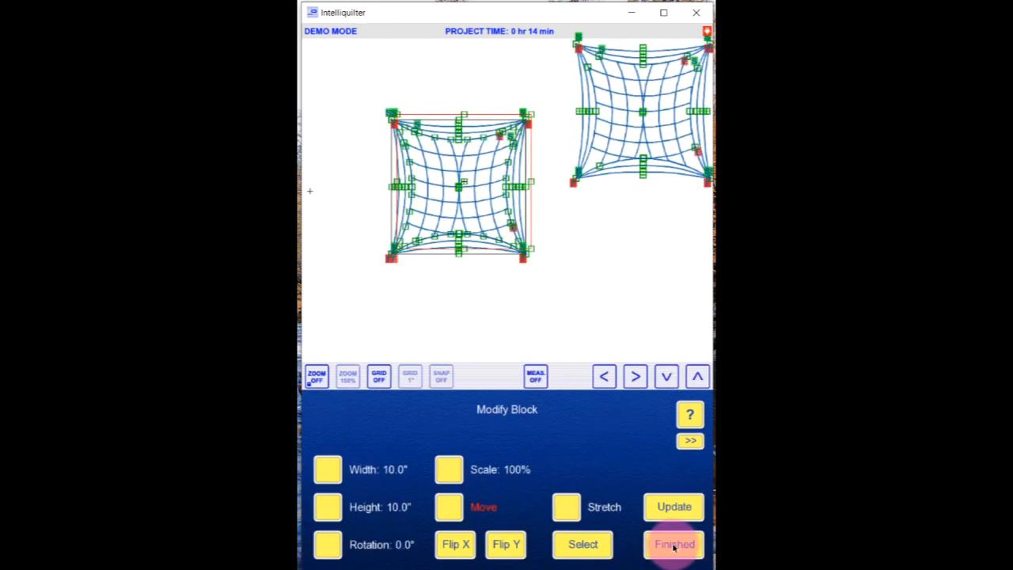
left_click(338, 545)
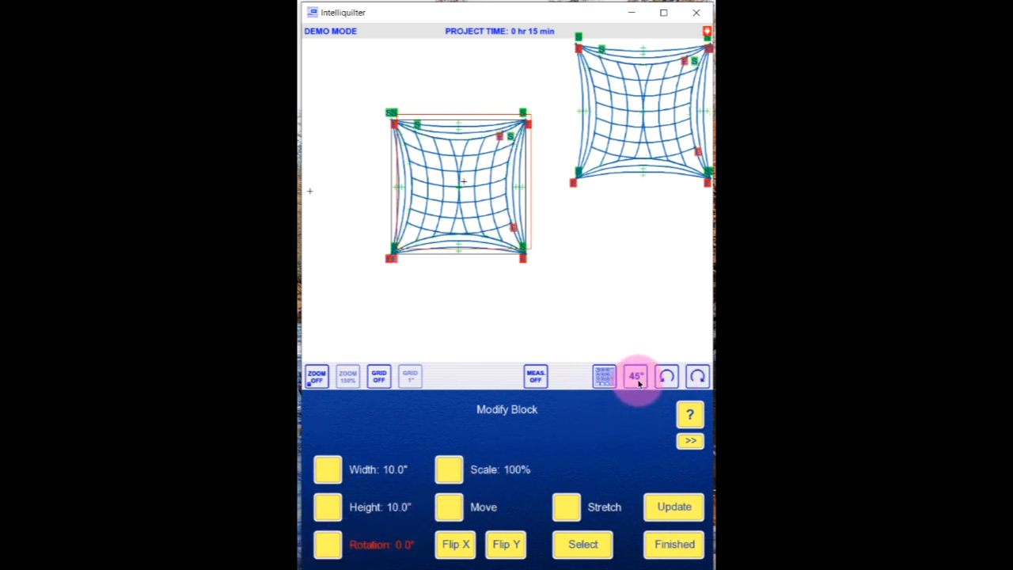
left_click(697, 378)
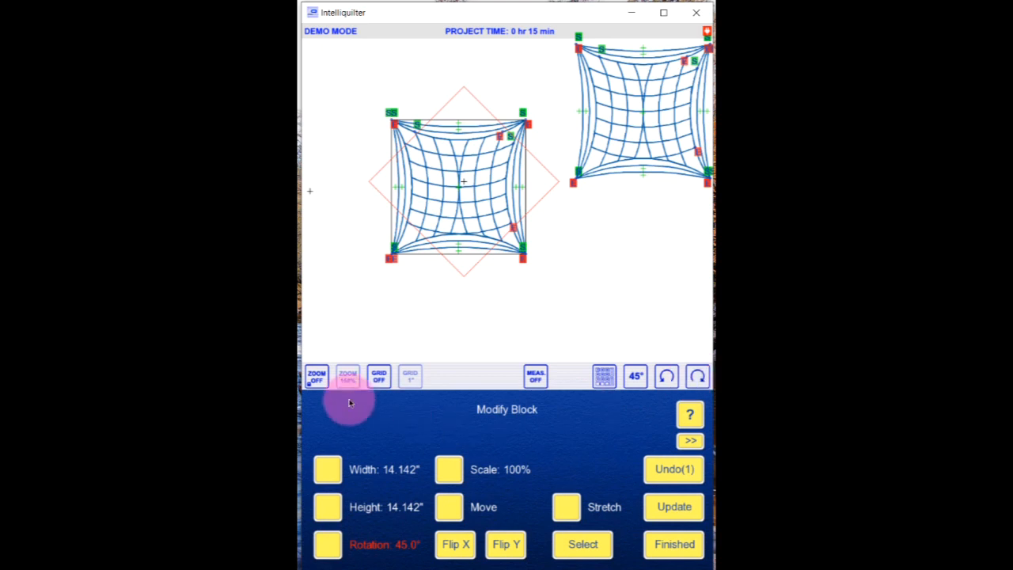
Move the rotated block so that its upper corner sits on the centre of the original square block
left_click(317, 376)
left_click(316, 315)
left_click(443, 214)
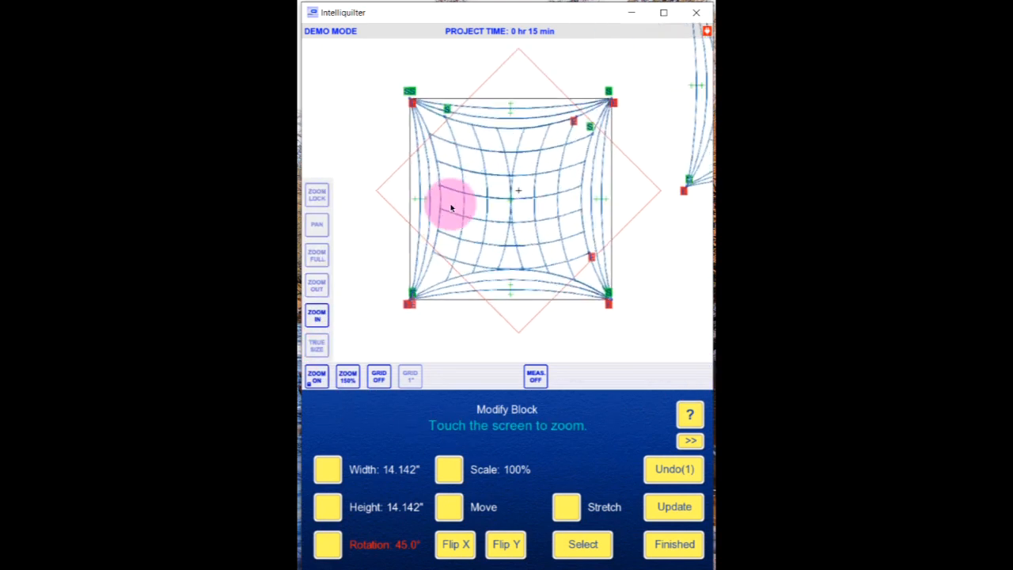
left_click(316, 377)
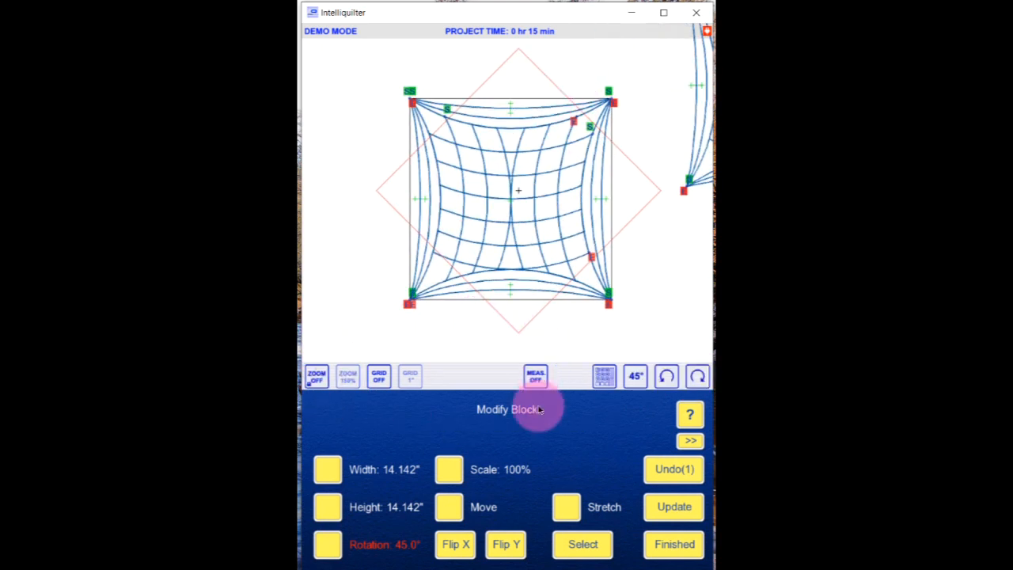
left_click(451, 512)
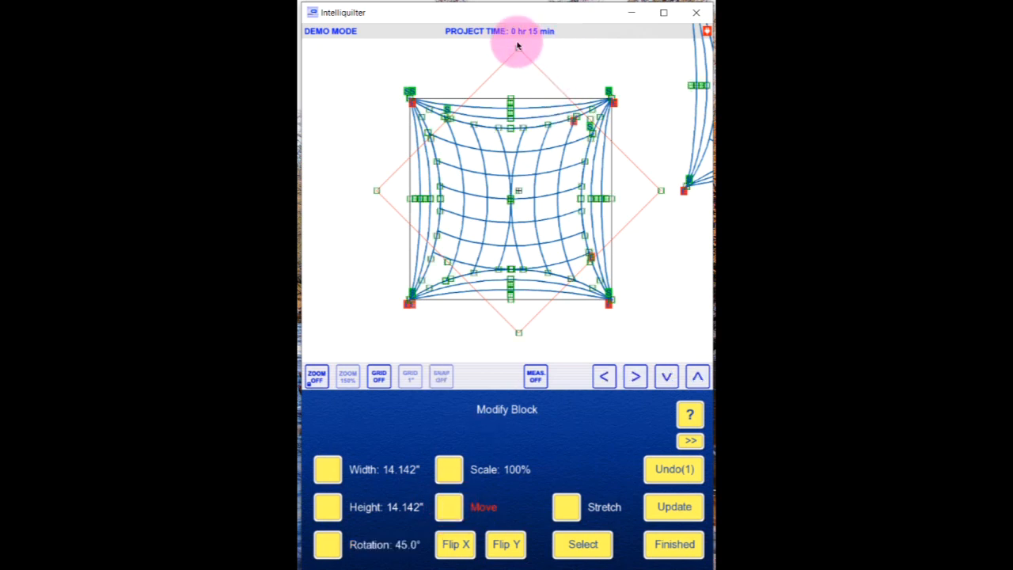
left_click_drag(518, 46, 513, 191)
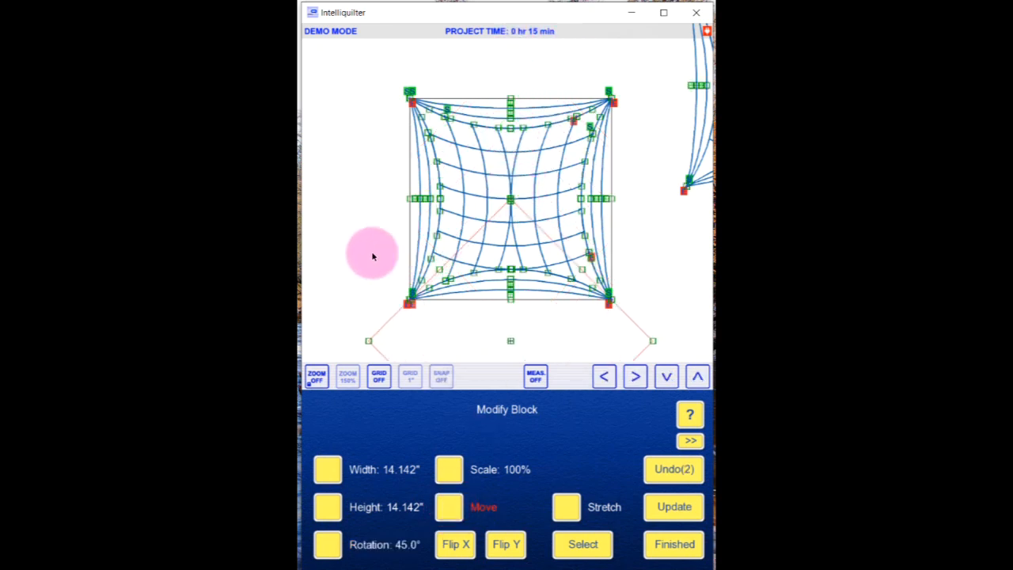
Fine-tune the rotated block's position so that its upper corner meets the square's centre point precisely
left_click(315, 376)
left_click(316, 315)
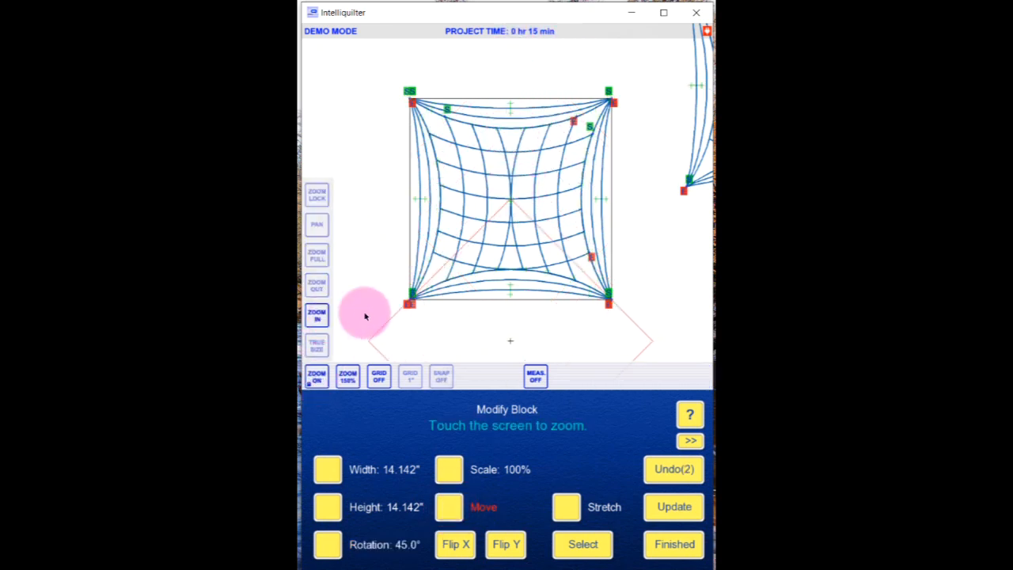
left_click(454, 273)
left_click(612, 100)
left_click(612, 107)
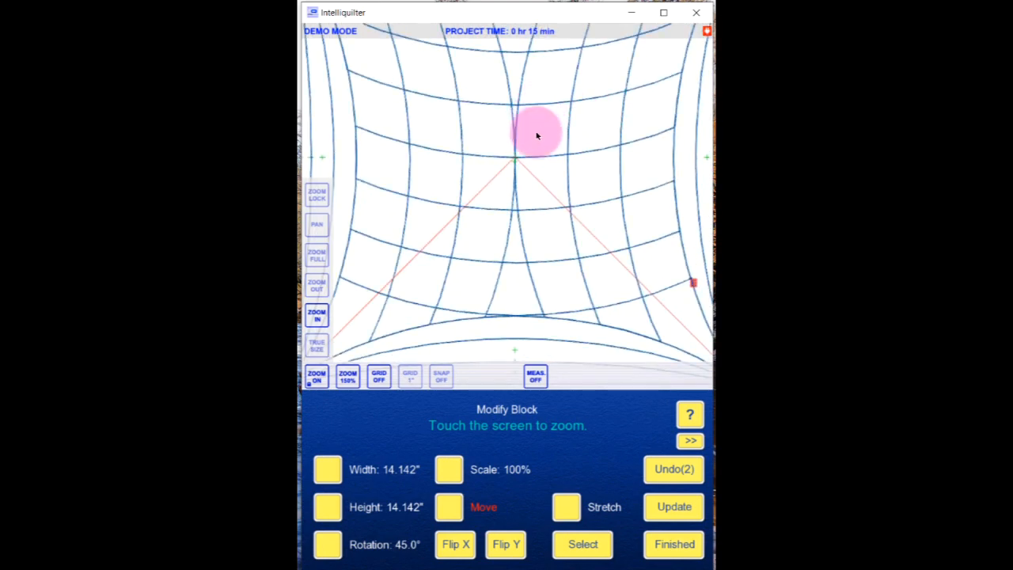
left_click(524, 176)
left_click(316, 378)
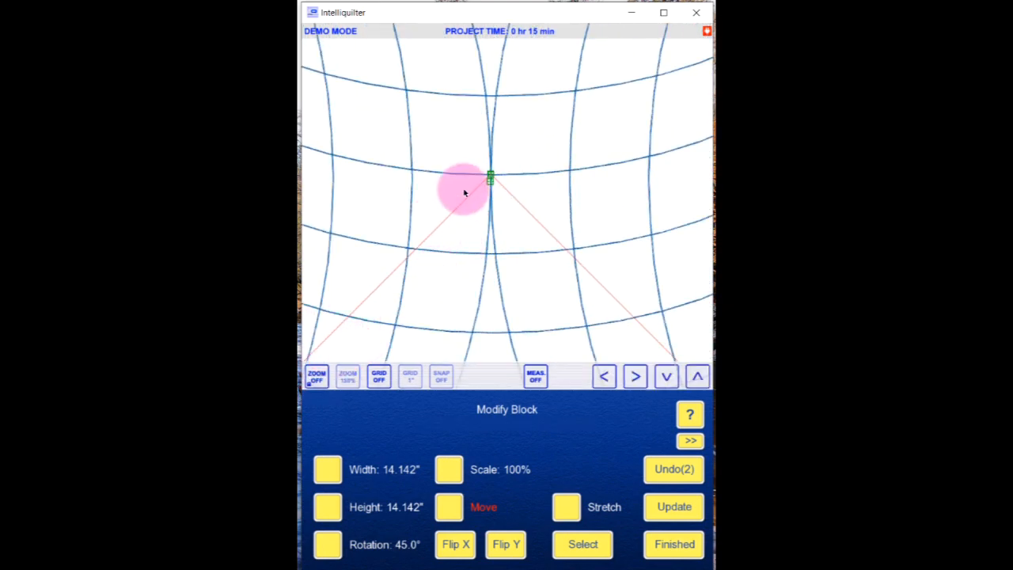
mouse_move(493, 179)
left_mouse_down()
mouse_move(516, 212)
mouse_move(491, 177)
left_mouse_up()
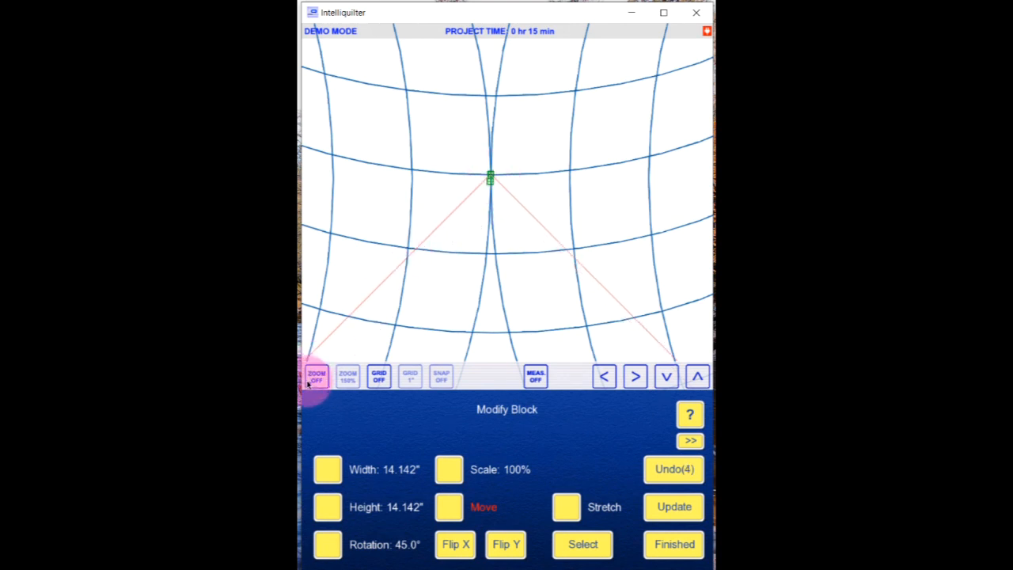
Check the rotated block's edges against the square's two lower corners and open the block's scale setting
left_click(317, 377)
left_click(322, 291)
left_click(437, 288)
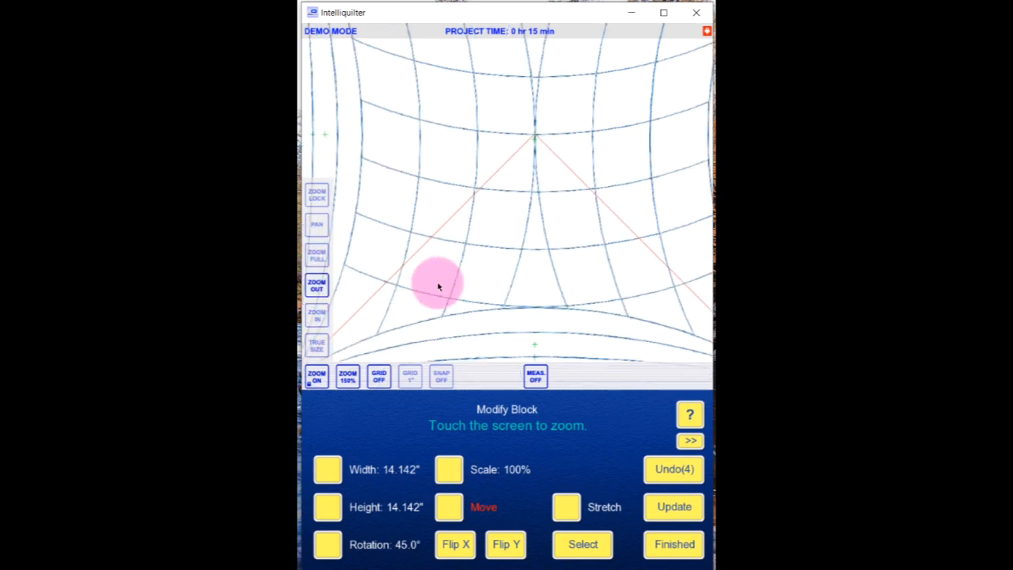
left_click(453, 279)
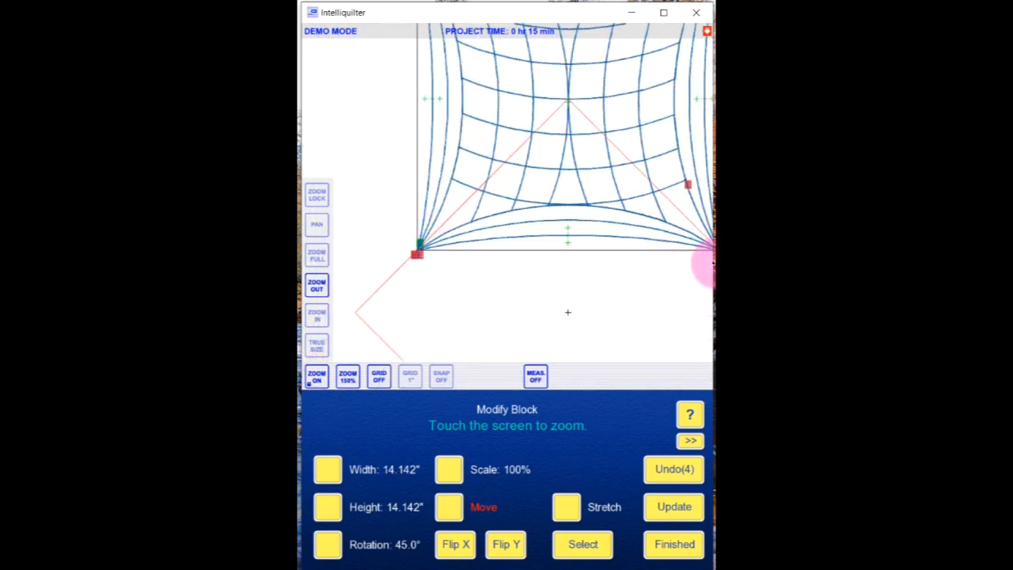
left_click(448, 469)
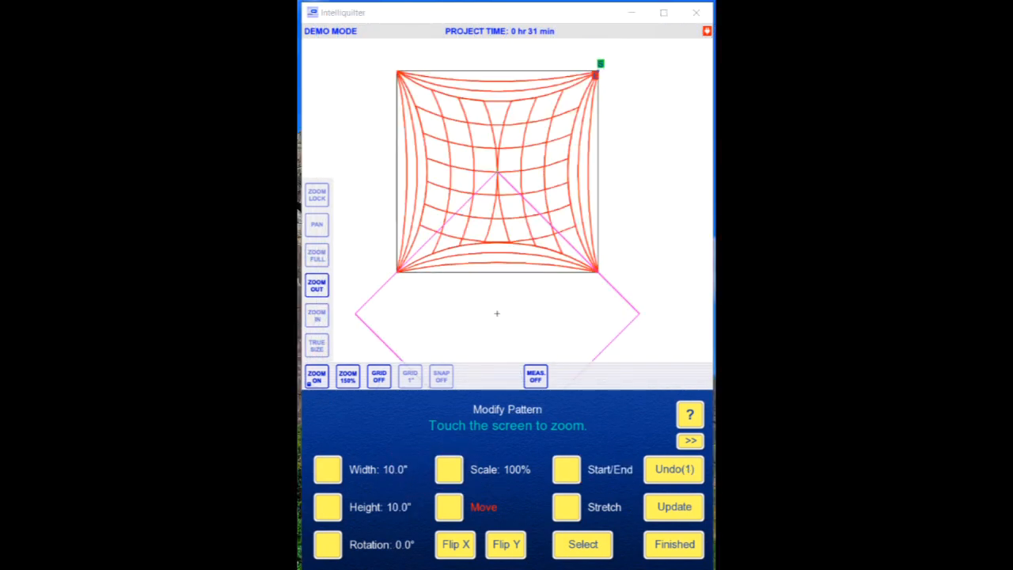
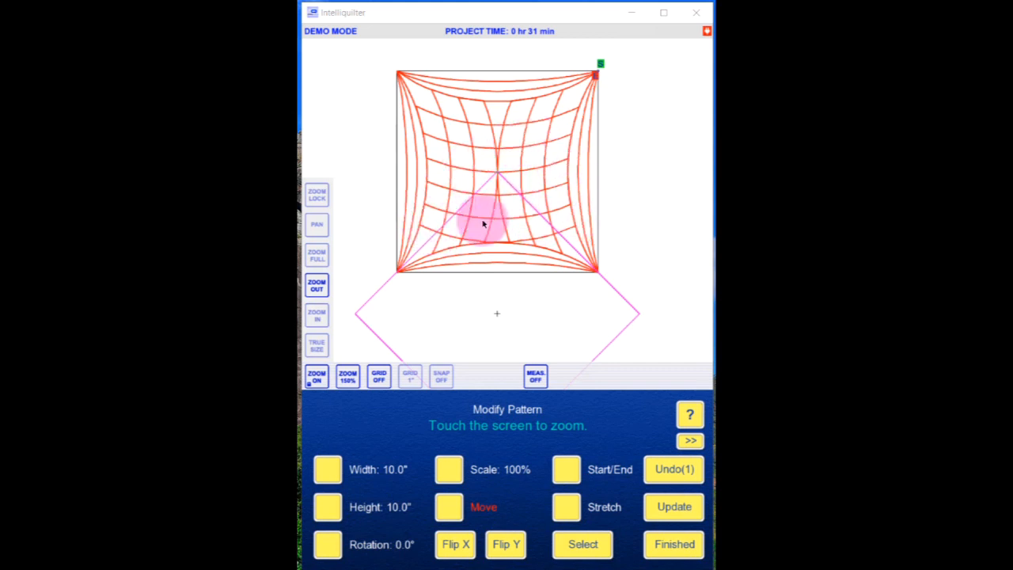
Finish modifying the full design, and flip only the combined vertical-line grid pattern in Y
left_click(671, 545)
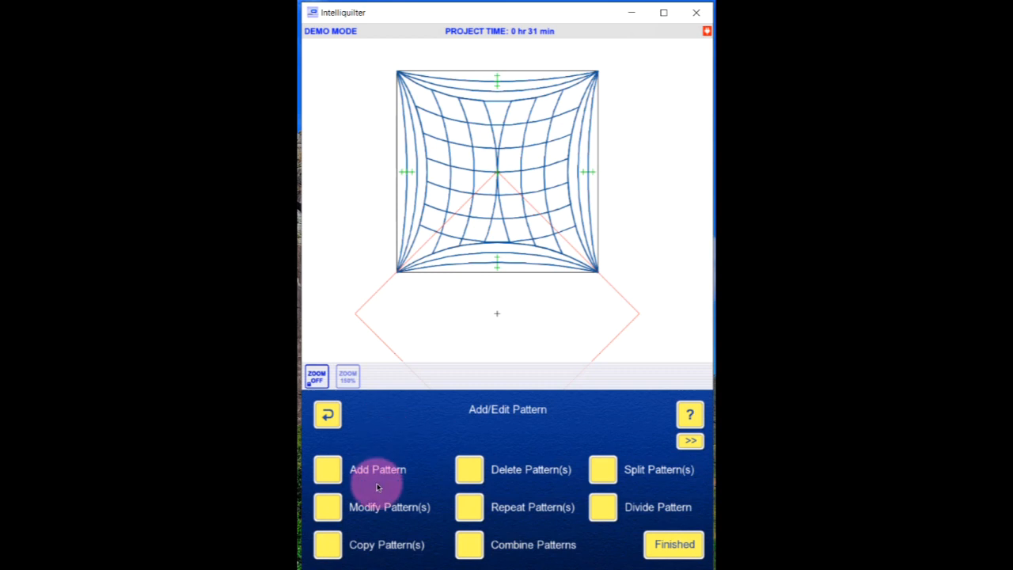
left_click(326, 507)
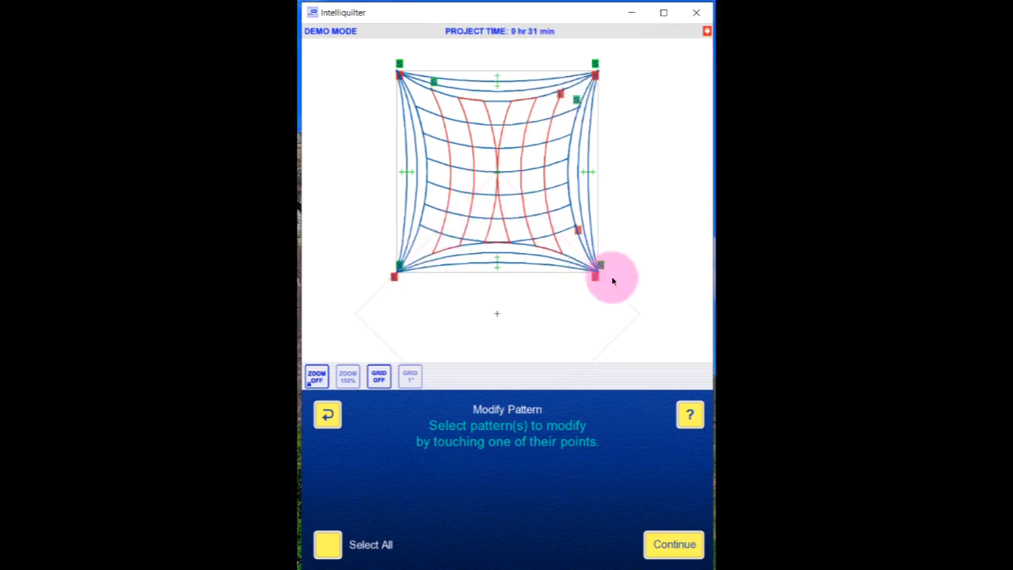
left_click(665, 542)
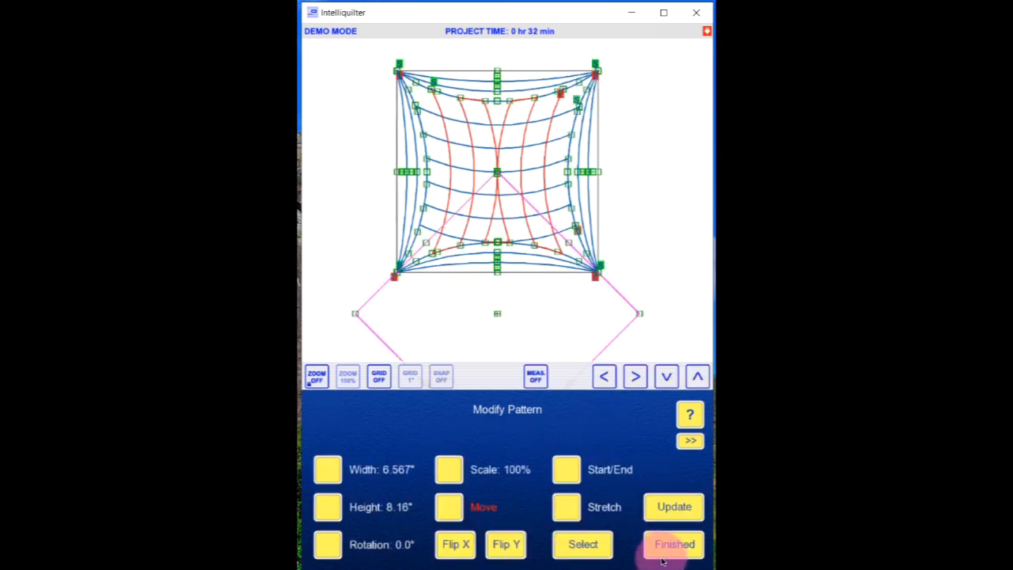
left_click(504, 546)
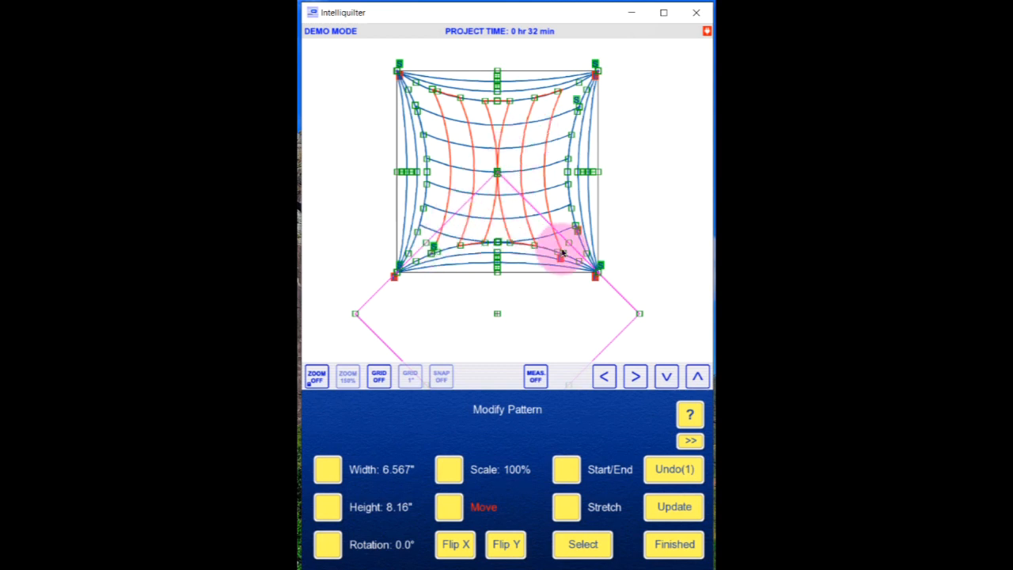
Swap the start and end points of the combined horizontal-line grid pattern and finish modifying it
left_click(573, 544)
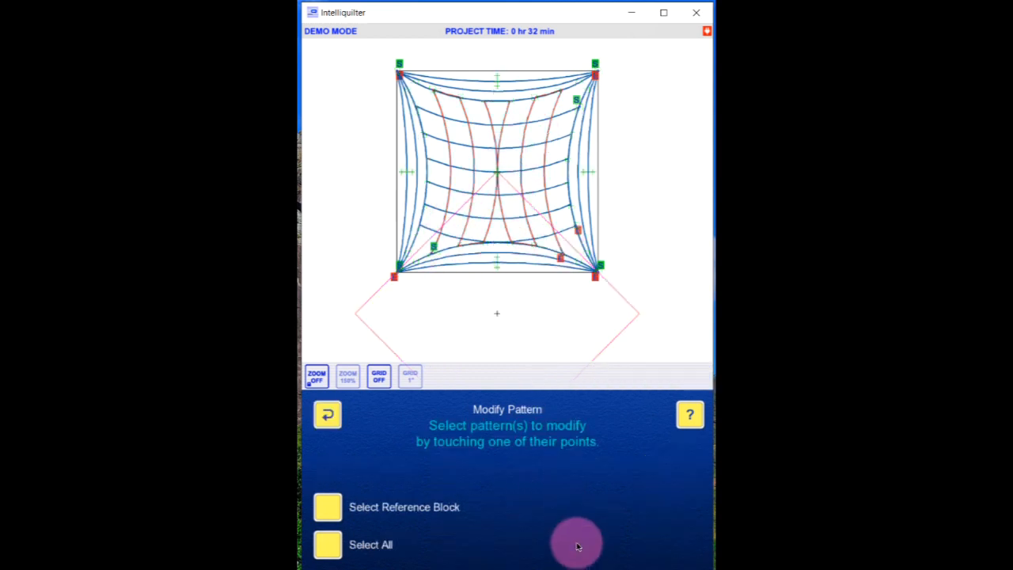
left_click(568, 115)
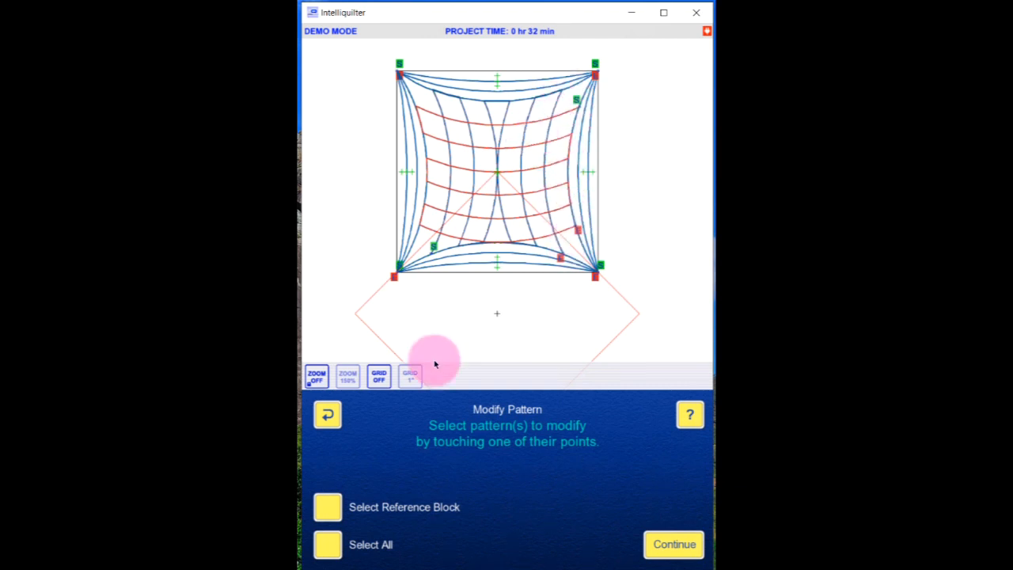
left_click(674, 548)
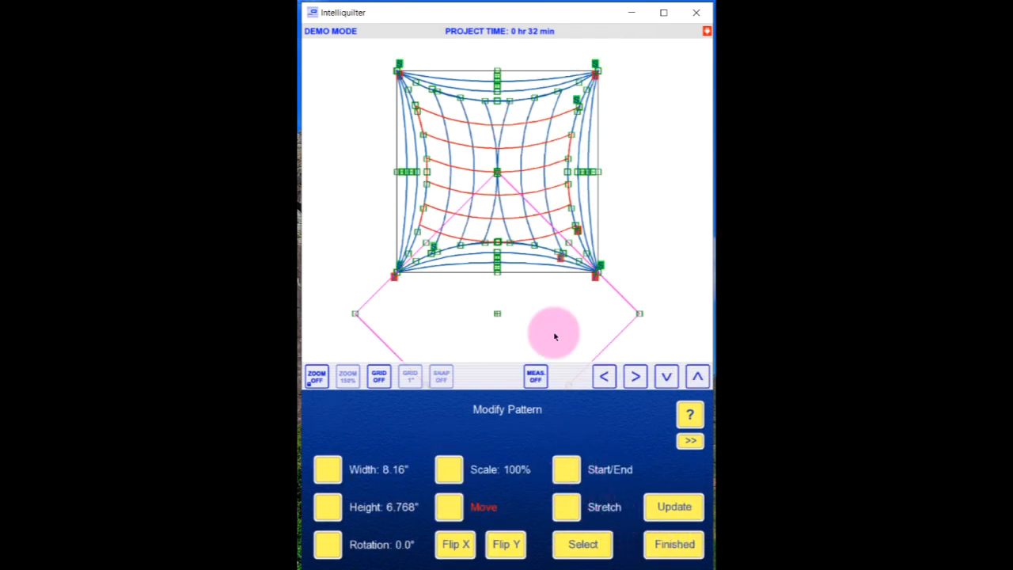
left_click(565, 470)
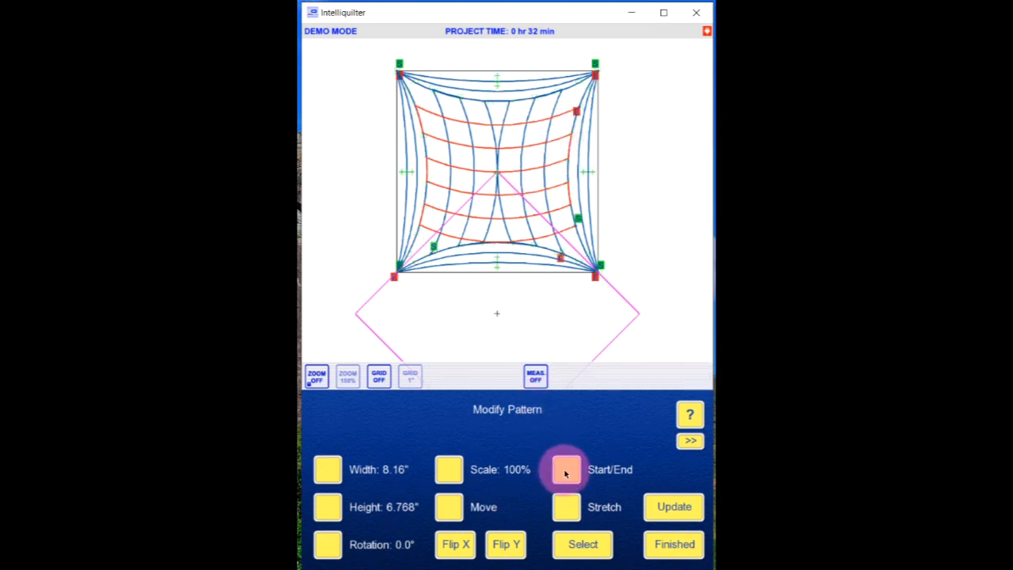
left_click(673, 546)
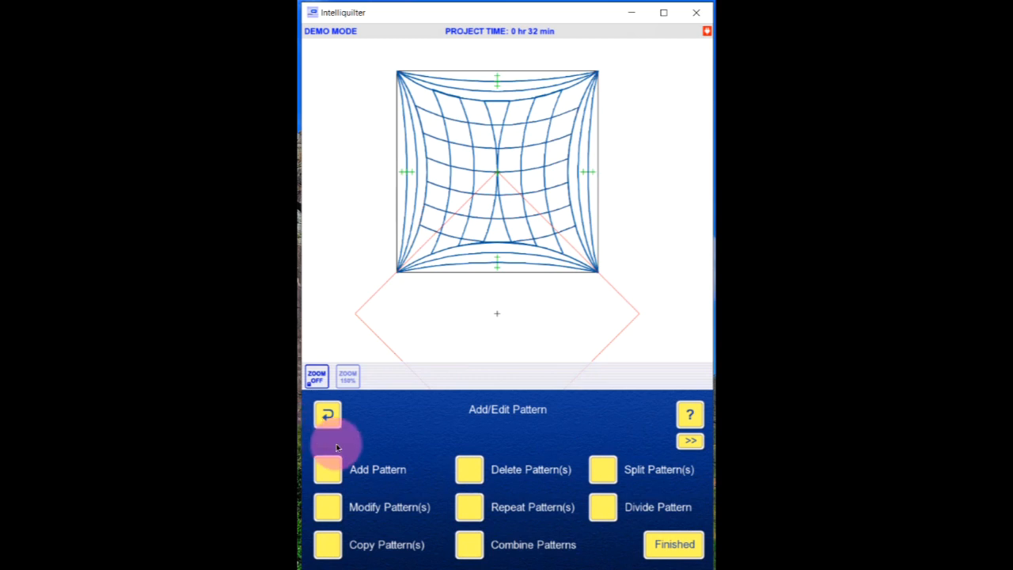
Split the horizontal-line grid pattern where its two lowest lines cross the right diagonal edge of the rotated block
left_click(317, 376)
left_click(317, 317)
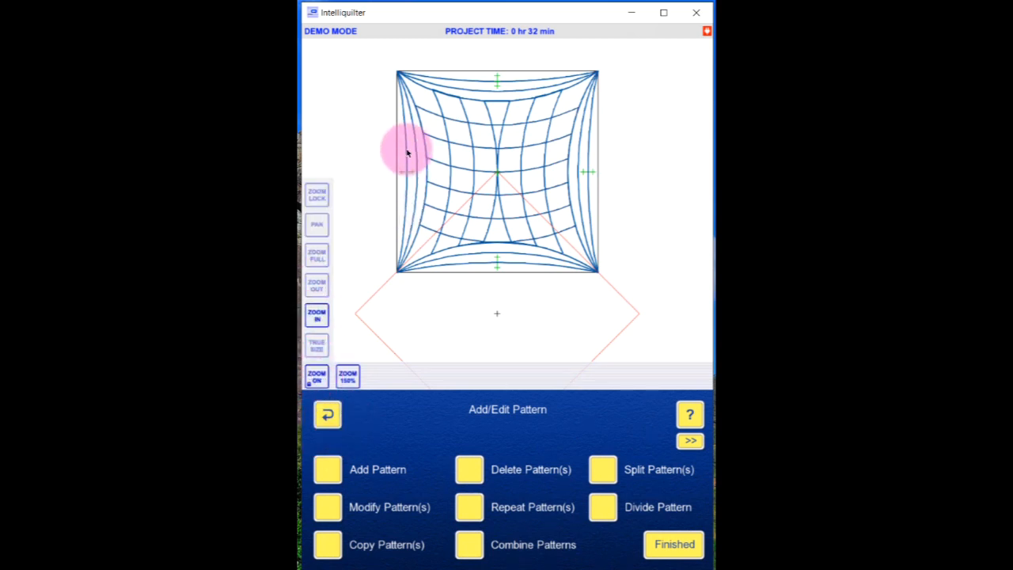
left_click(374, 142)
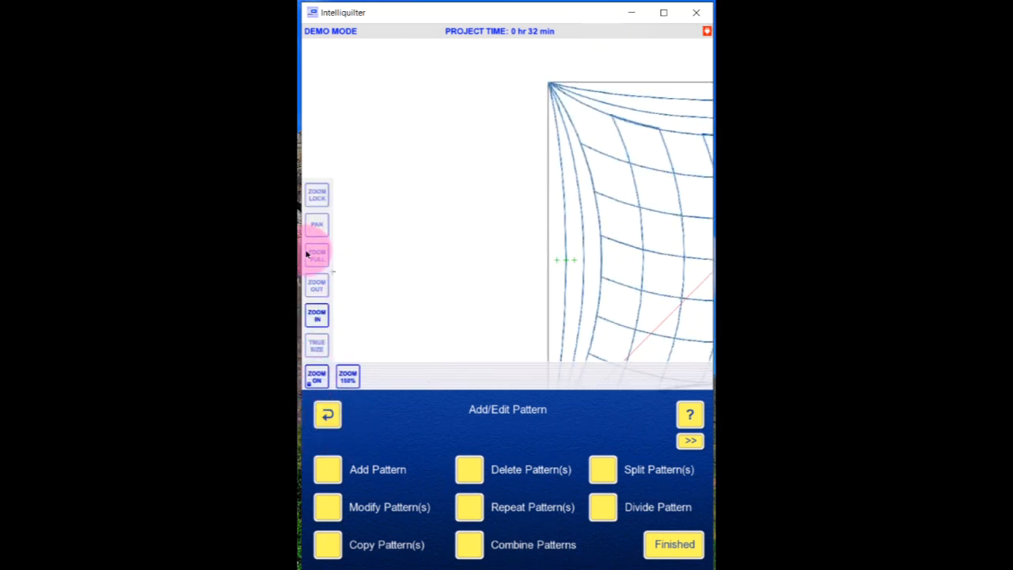
left_click(316, 225)
left_click_drag(527, 235, 402, 182)
left_click(603, 469)
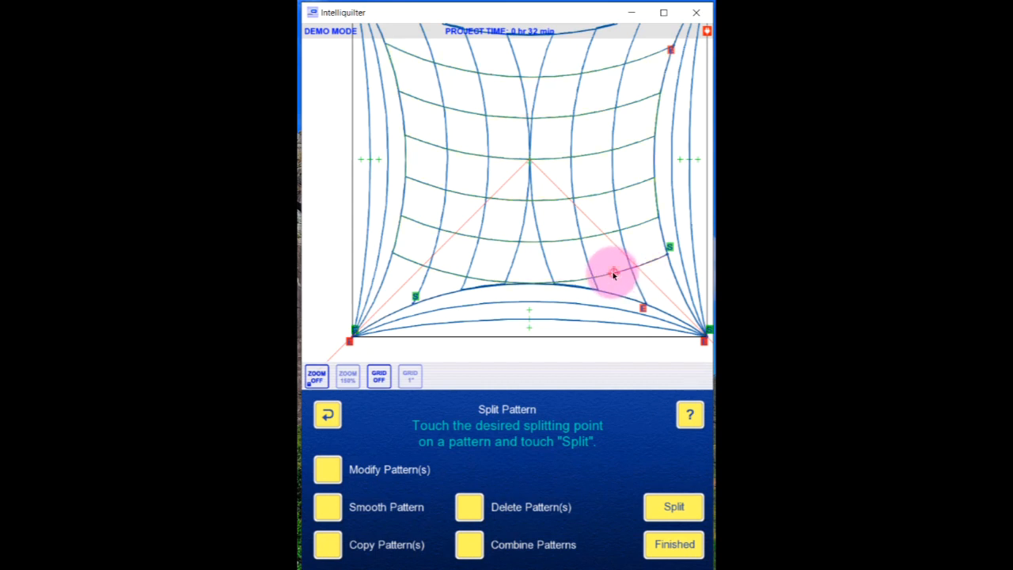
left_click(613, 274)
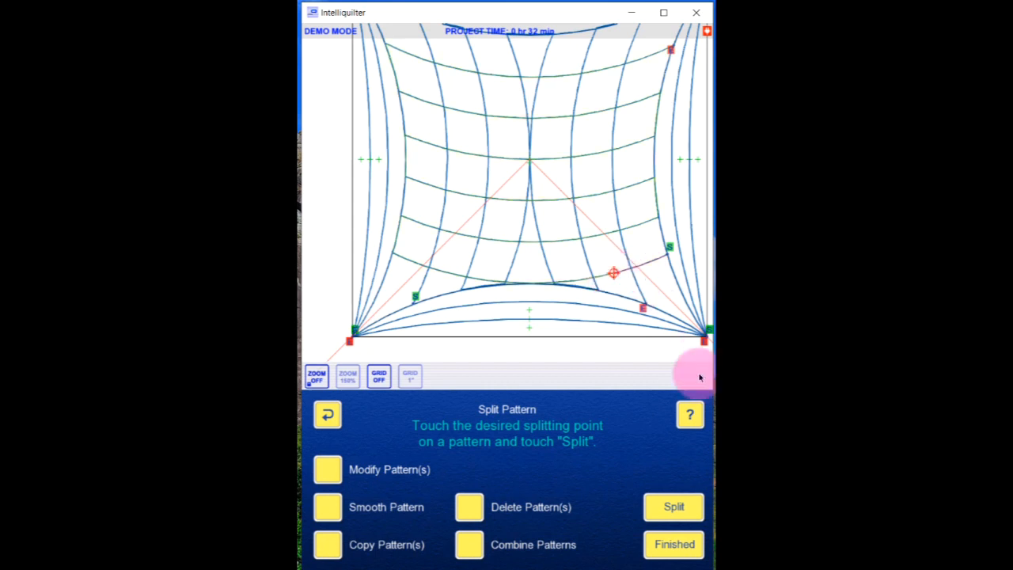
left_click(681, 511)
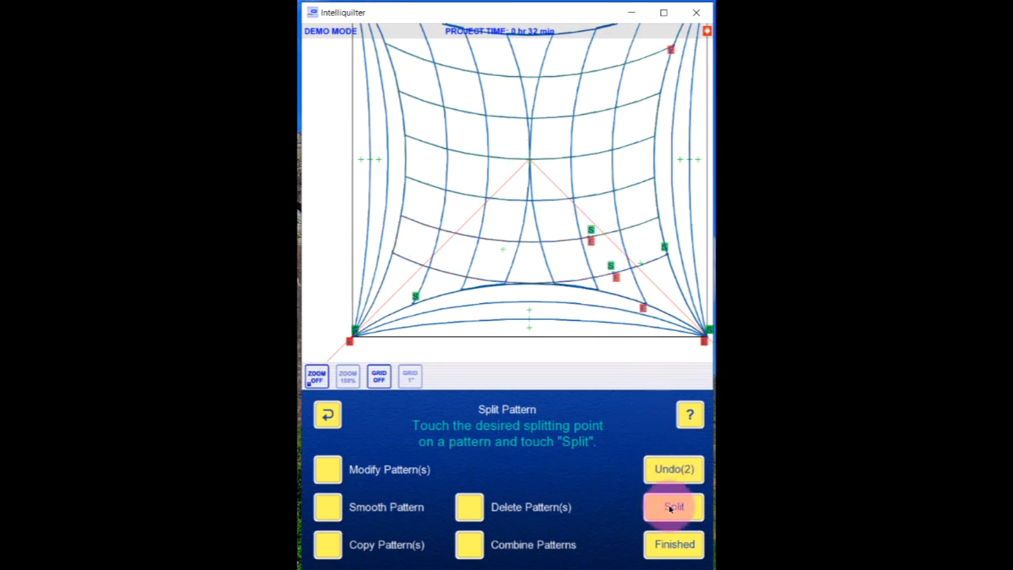
Combine the lowest right segment of the horizontal-line grid with the upper grid piece along the right diagonal, using a continuous stitch line
left_click(467, 544)
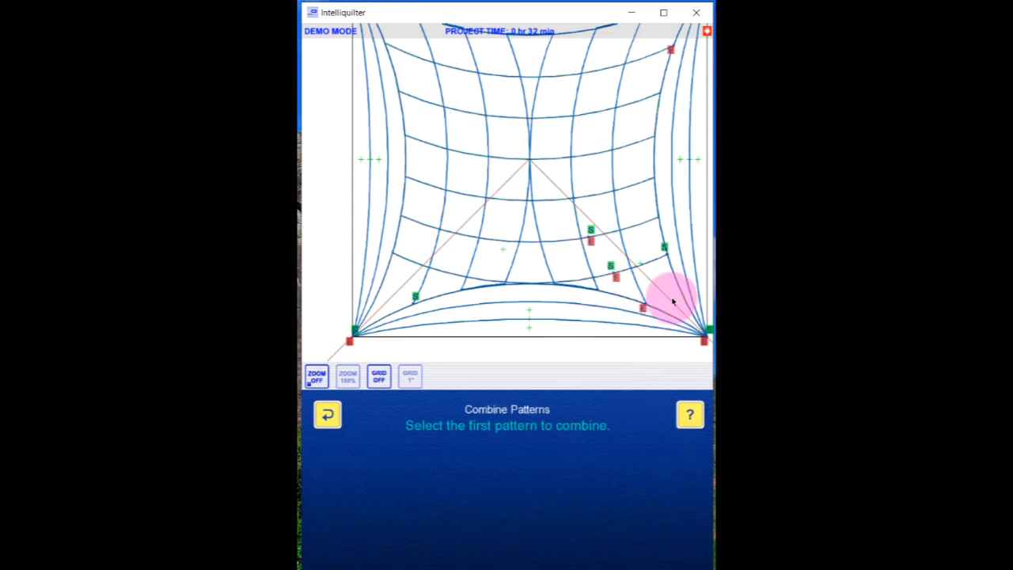
left_click(651, 265)
left_click(671, 544)
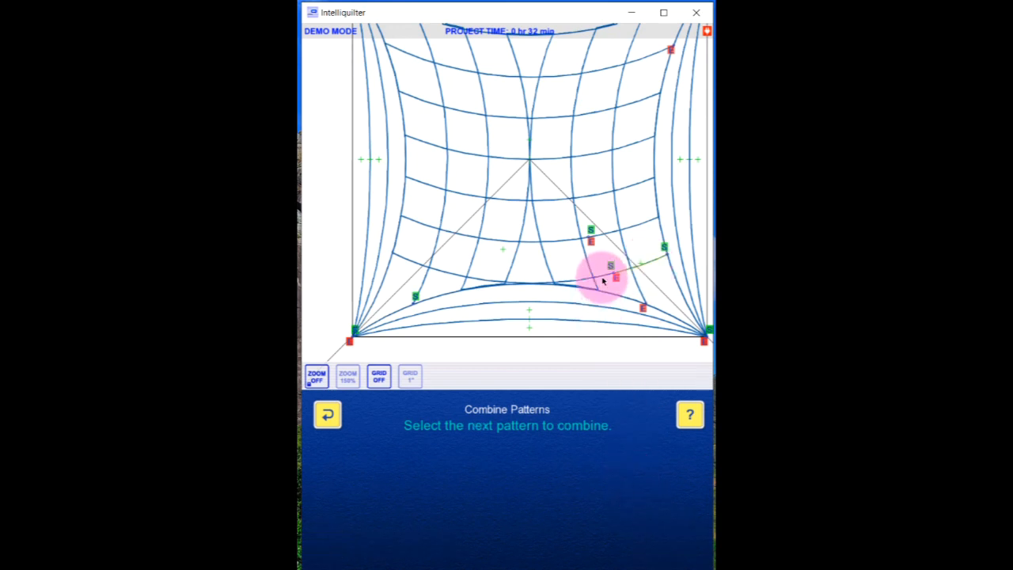
left_click(625, 221)
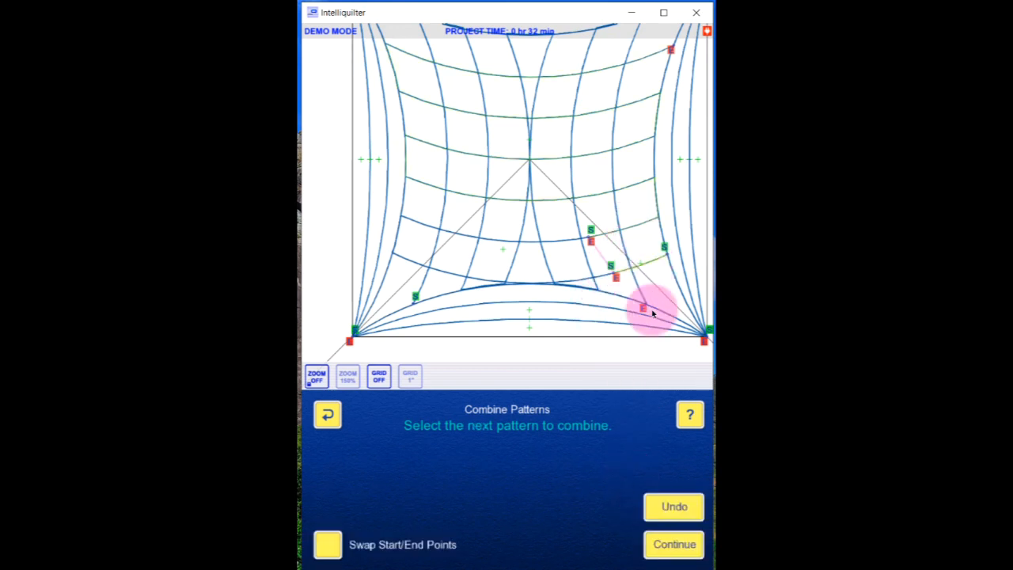
left_click(674, 544)
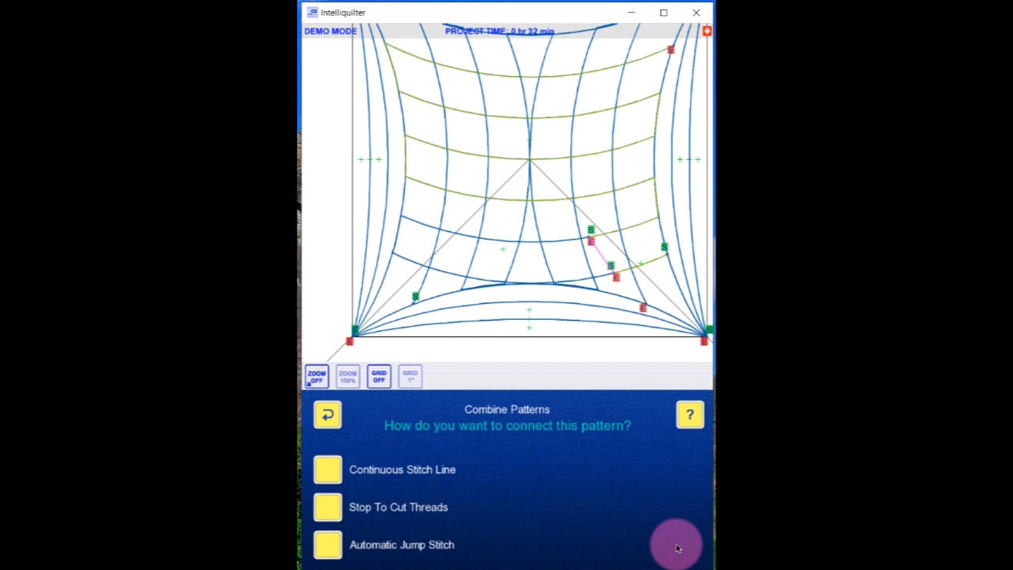
left_click(328, 468)
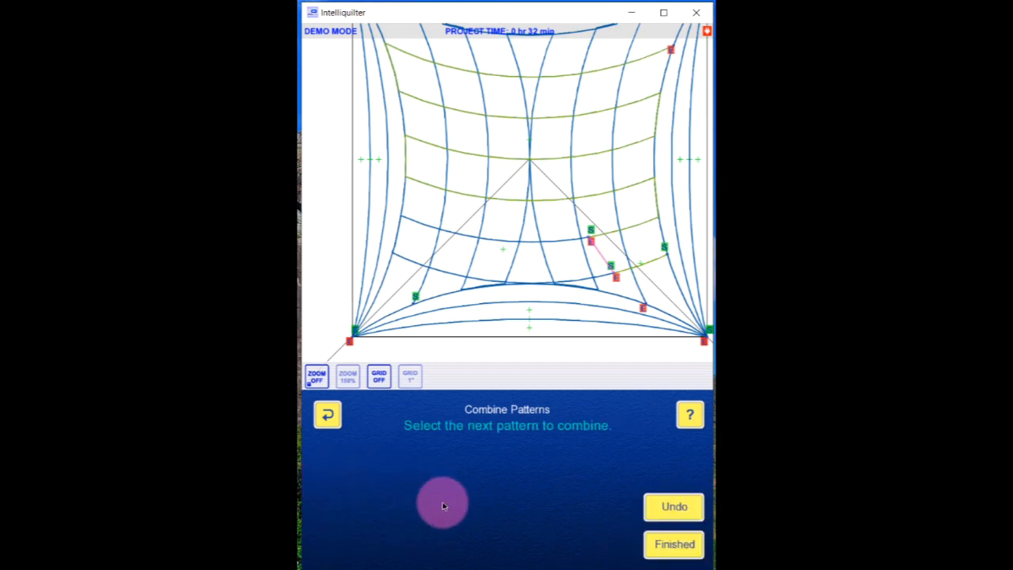
left_click(674, 546)
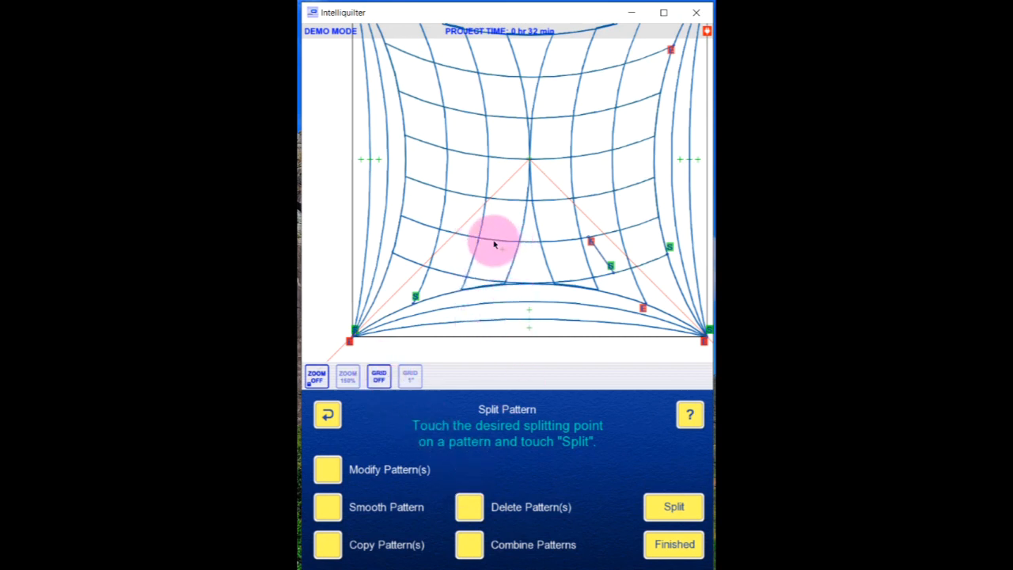
Split the second- and third-lowest horizontal grid lines near the left diagonal, and combine the lowest and upper pieces with a continuous stitch line
left_click(670, 510)
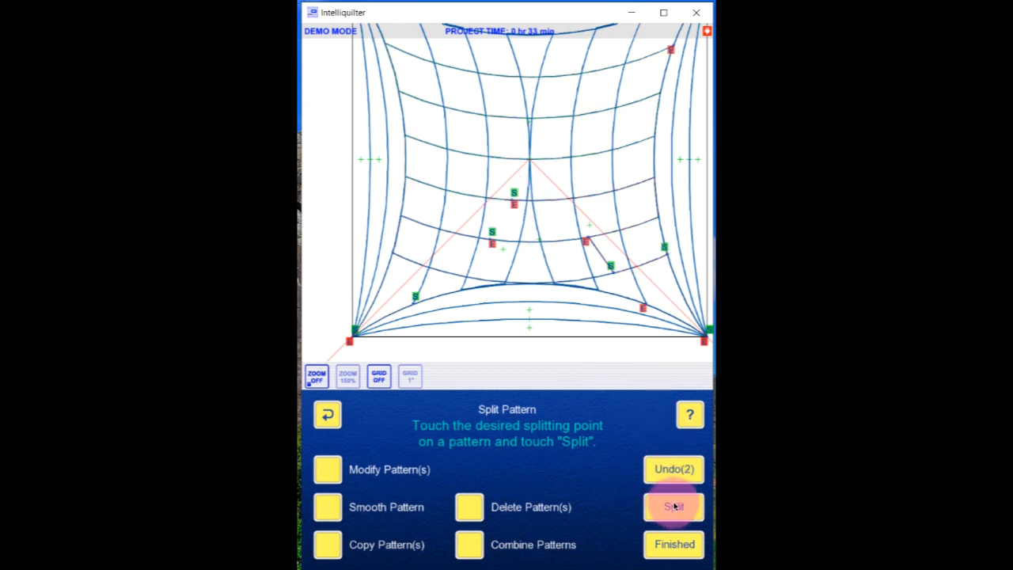
left_click(468, 545)
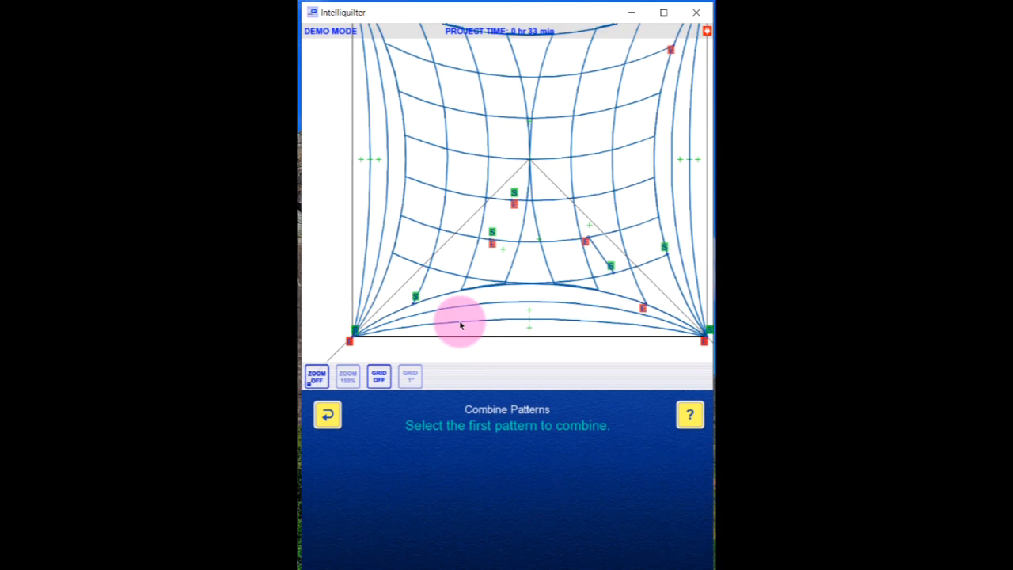
left_click(449, 277)
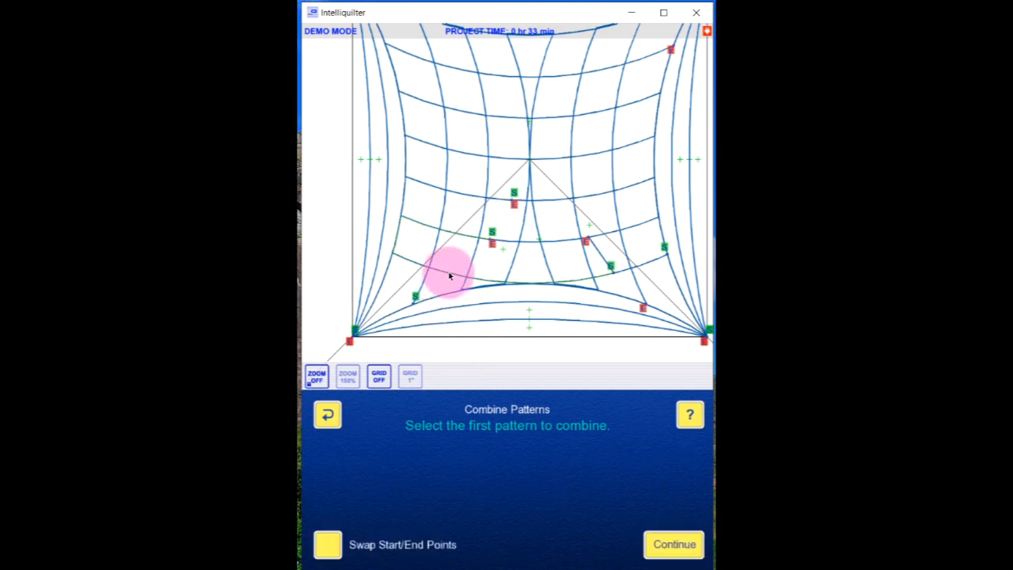
left_click(680, 544)
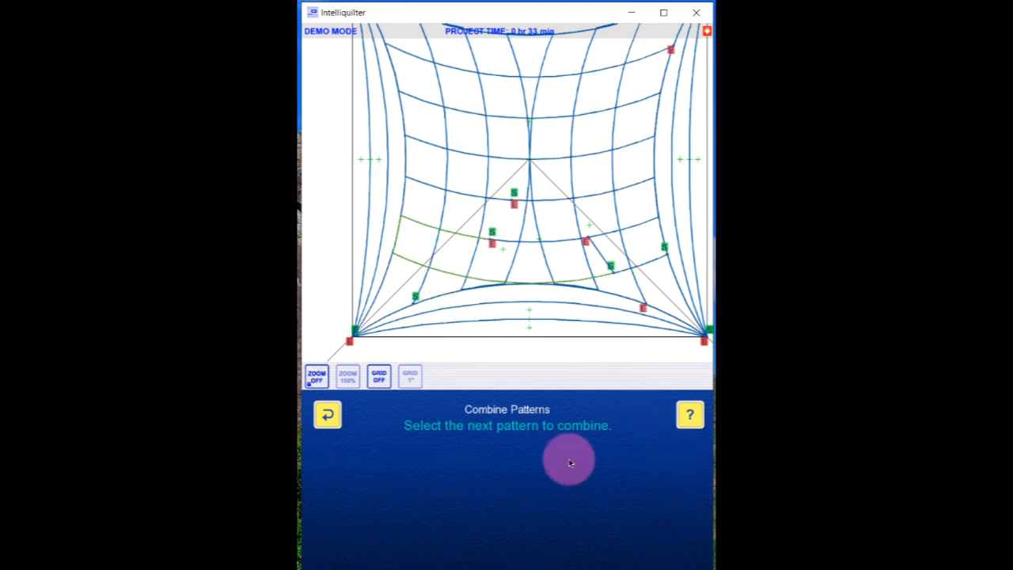
left_click(499, 203)
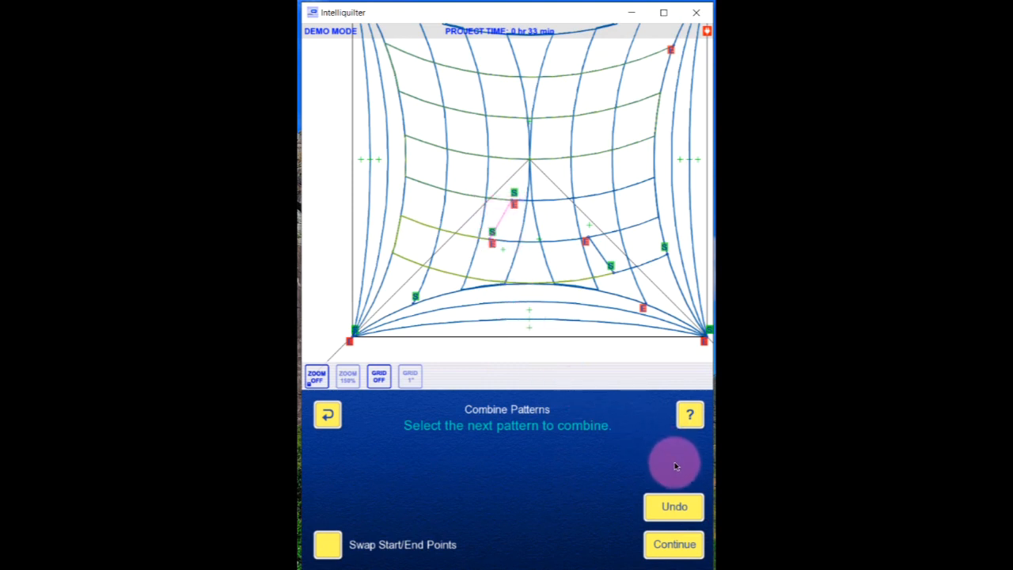
left_click(673, 546)
left_click(328, 468)
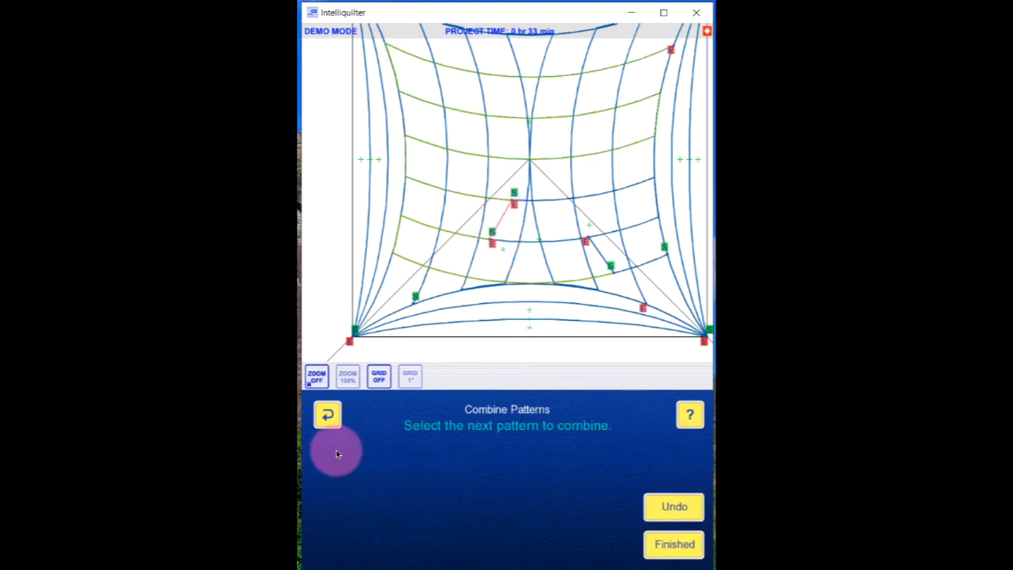
left_click(685, 538)
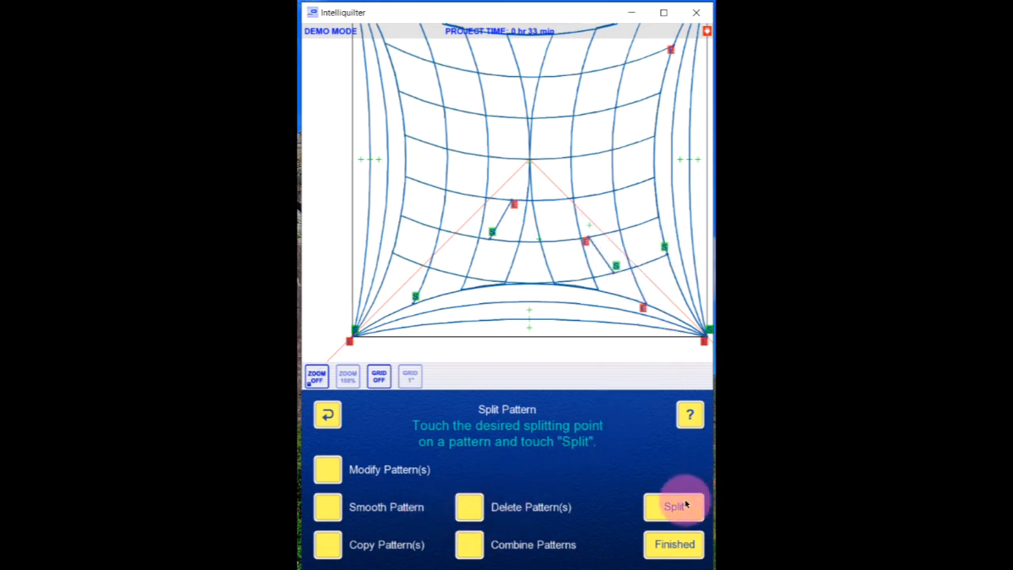
left_click(467, 551)
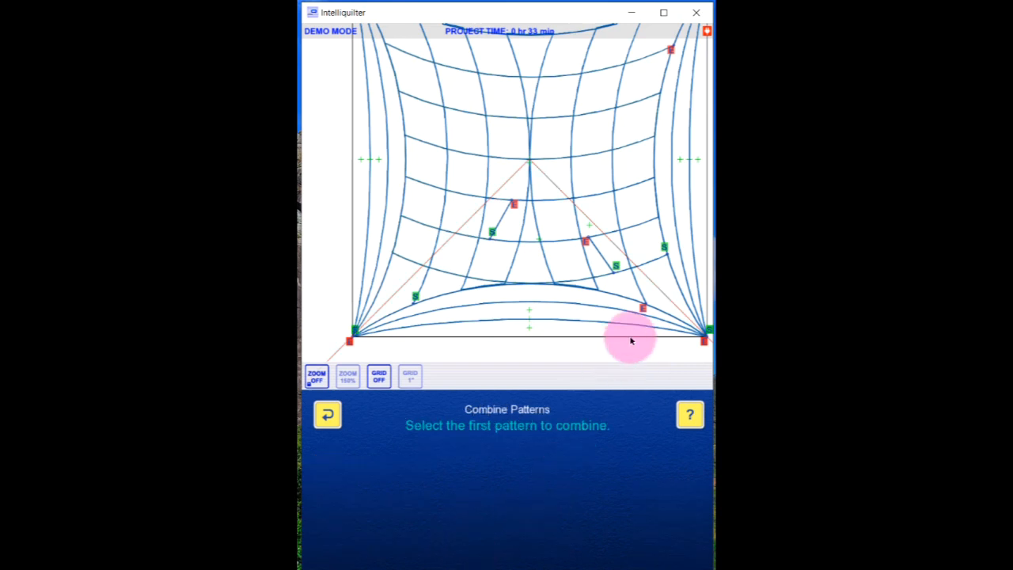
left_click(651, 263)
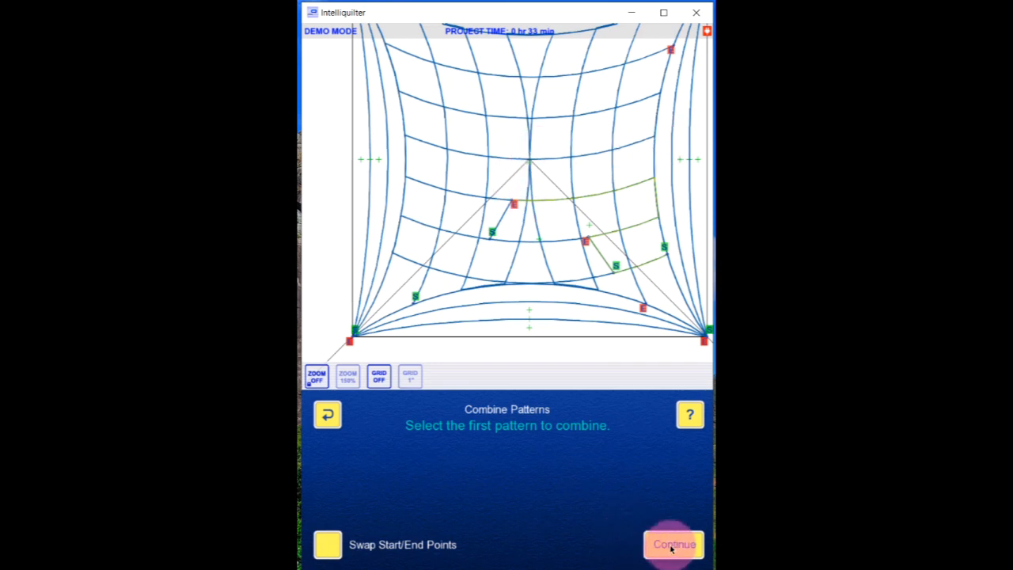
left_click(327, 414)
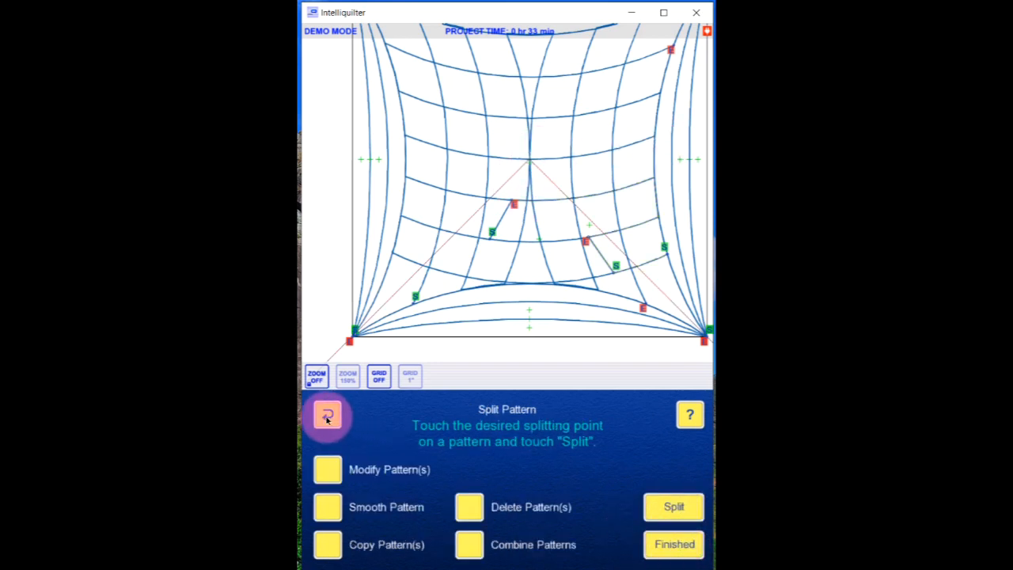
Finish pattern editing and start a new no-sew zone block affecting all crosshatch grid pieces and the curved lines along the square's lower edge
left_click(658, 541)
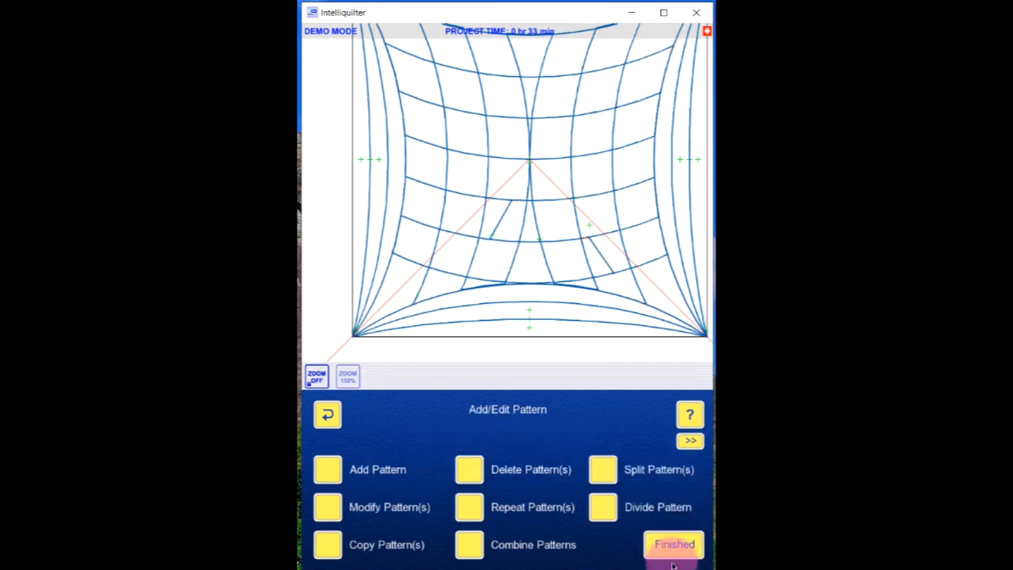
left_click(681, 542)
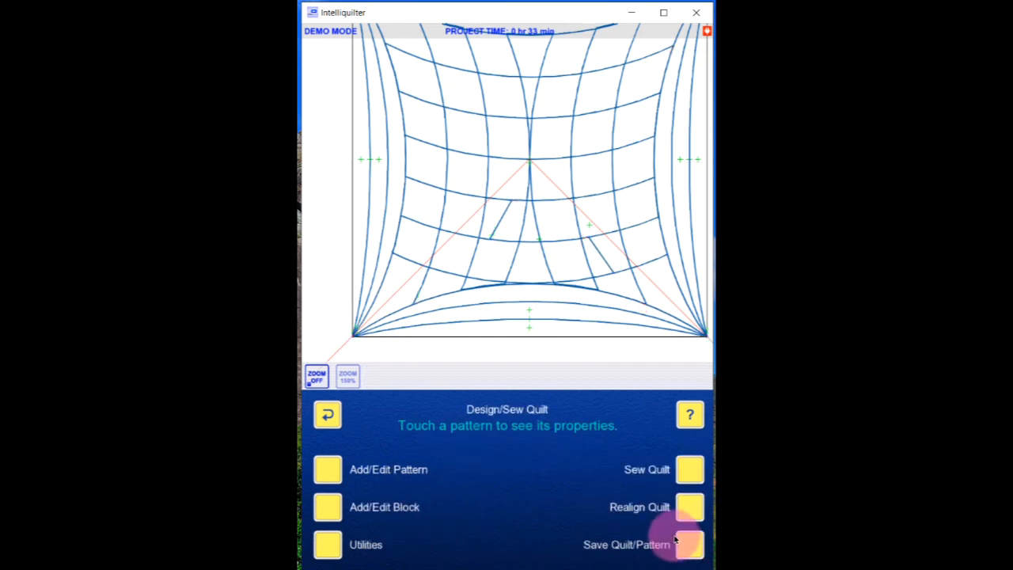
left_click(330, 509)
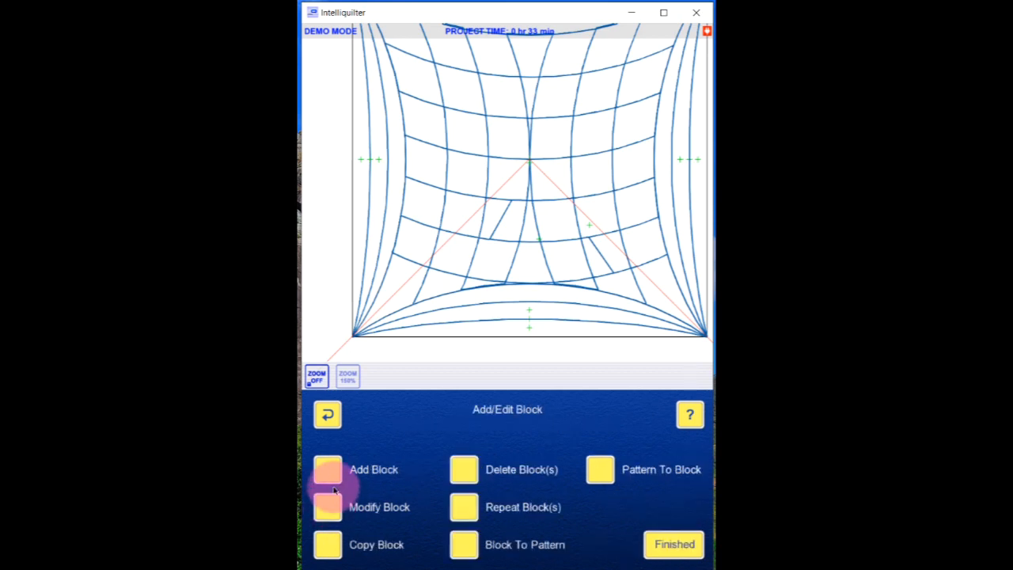
left_click(328, 468)
left_click(337, 552)
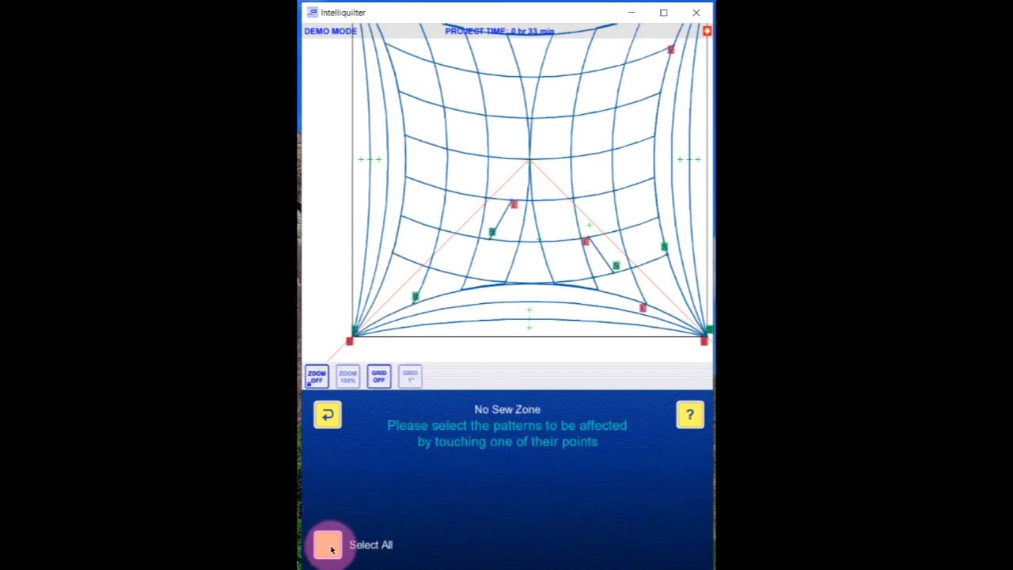
left_click(528, 321)
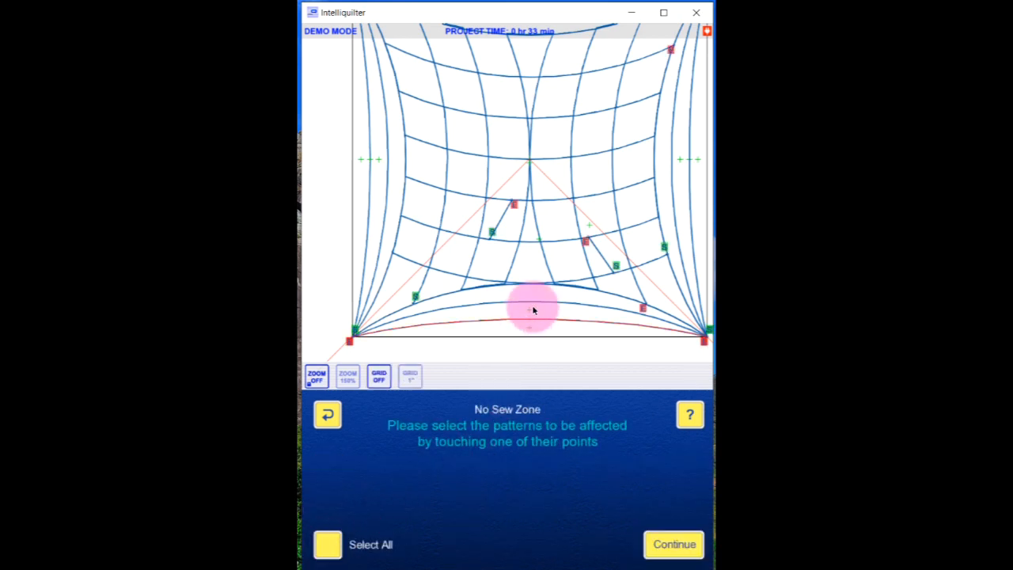
left_click(474, 290)
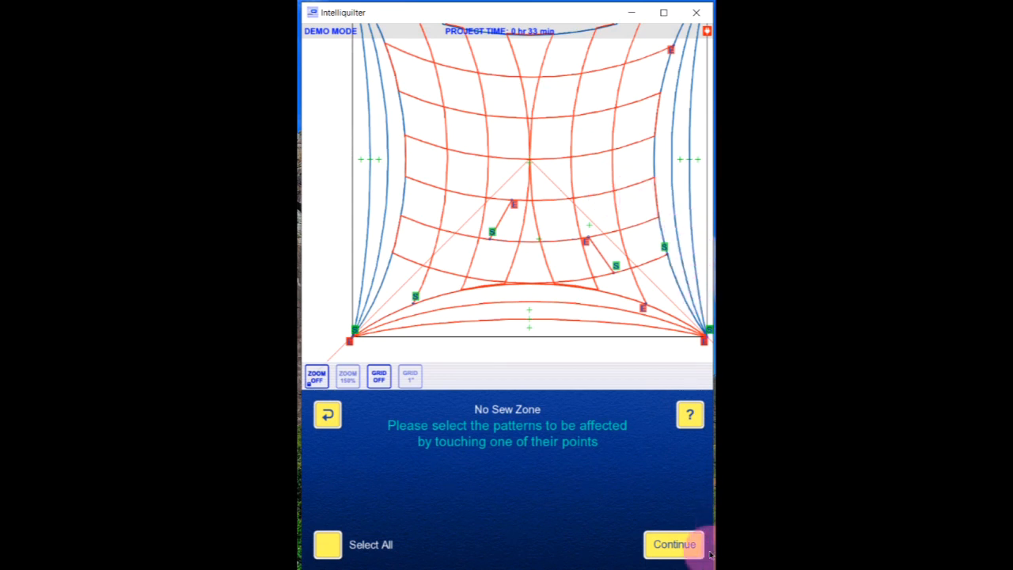
left_click(668, 546)
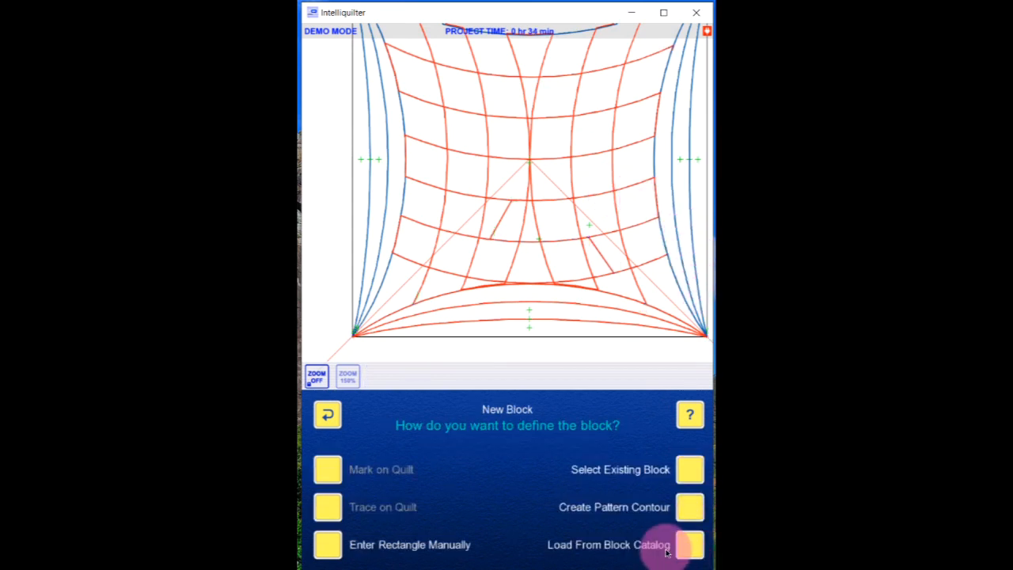
Use the existing 45° rotated block as the no-sew zone and finish modifying it in its current place
left_click(689, 470)
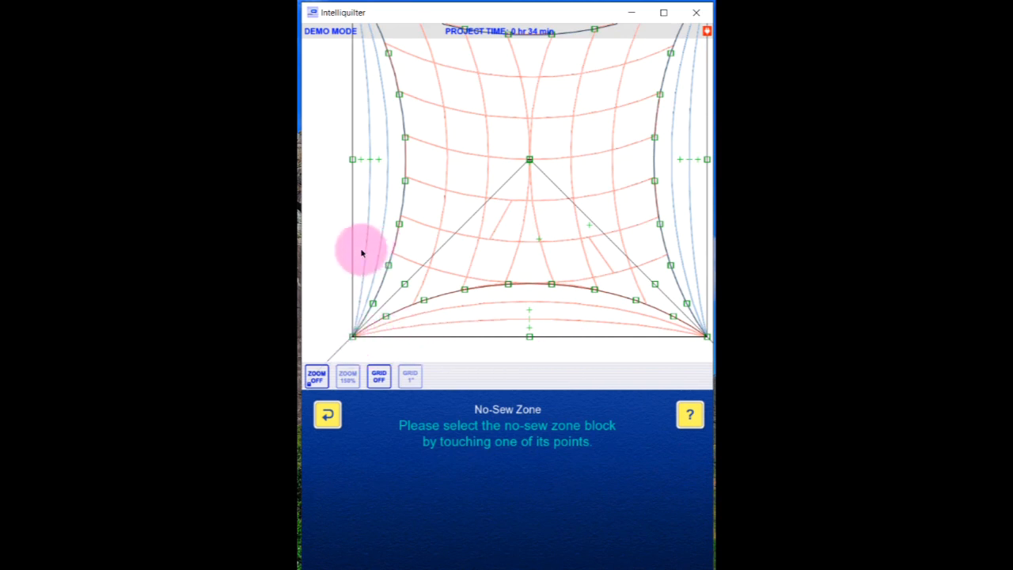
left_click(336, 357)
left_click(317, 377)
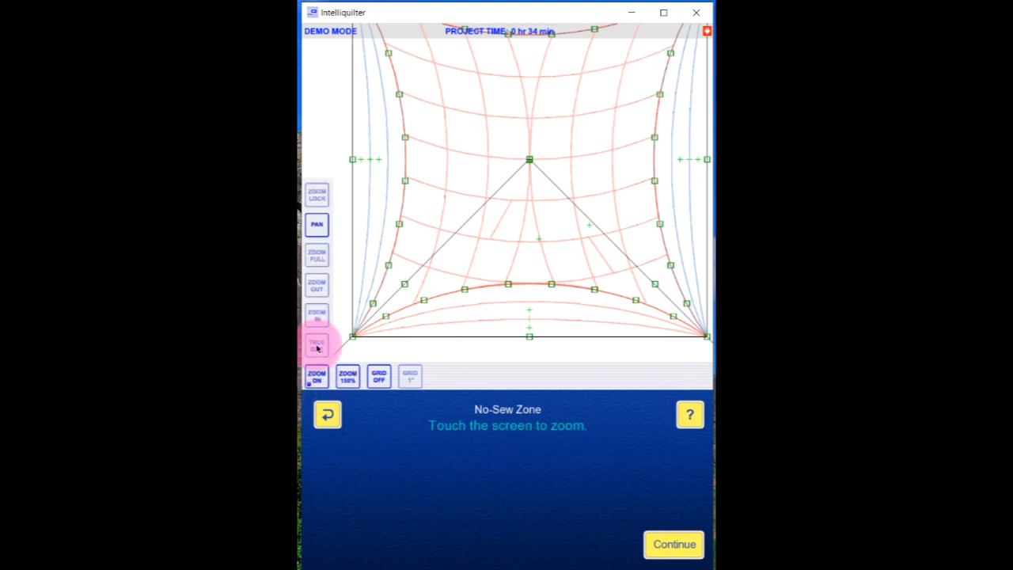
left_click(473, 305)
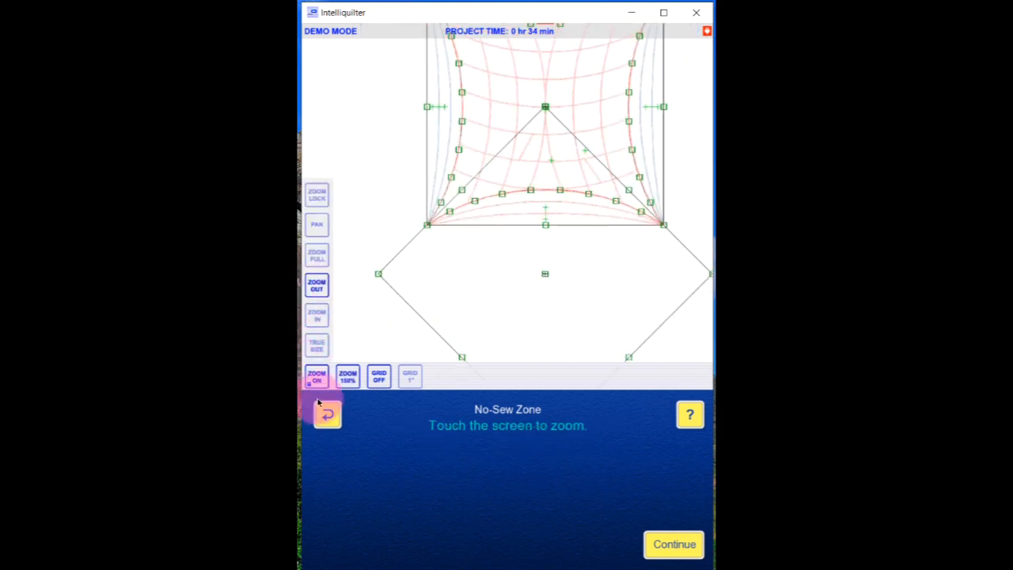
left_click(316, 376)
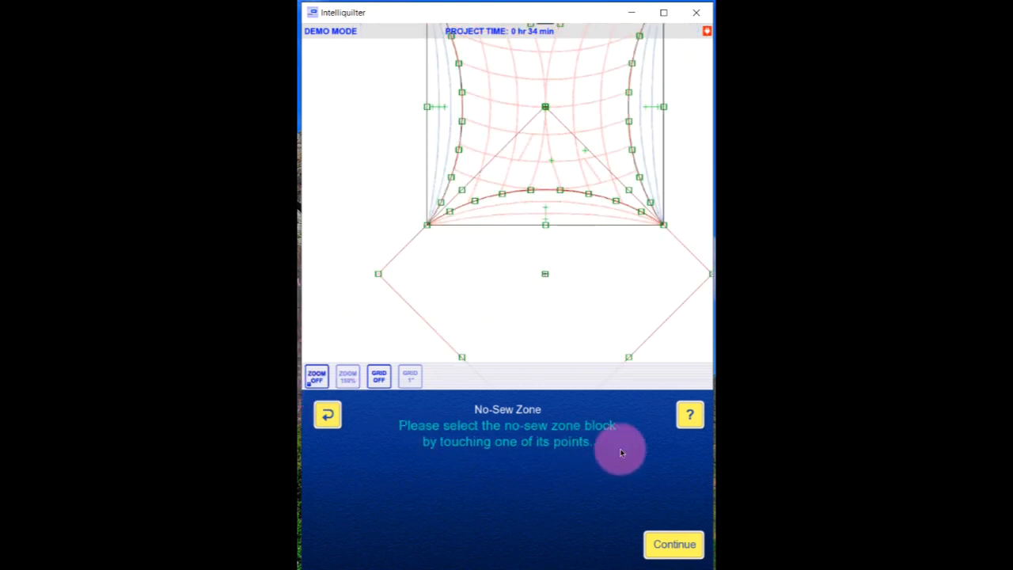
left_click(672, 543)
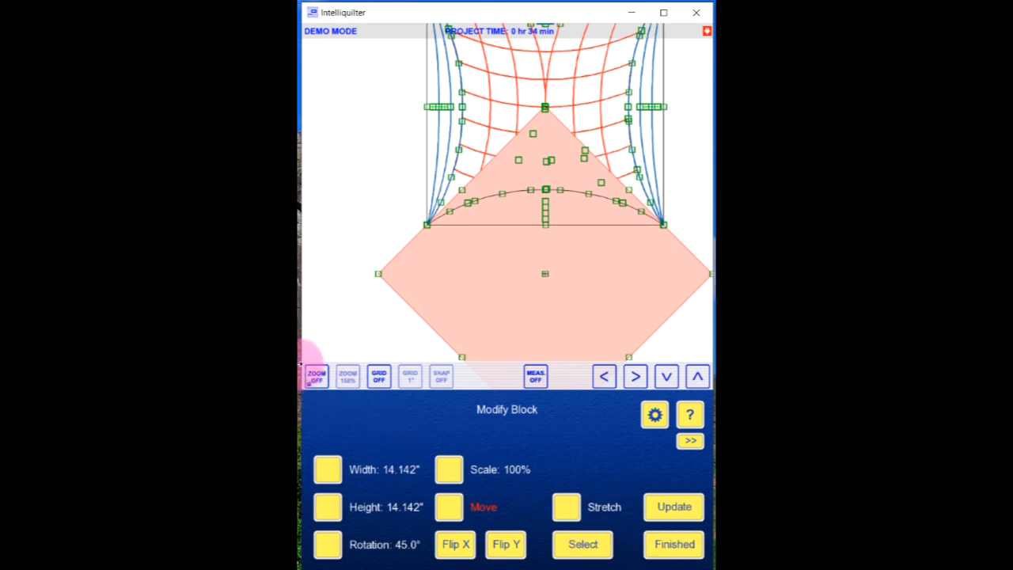
left_click(315, 378)
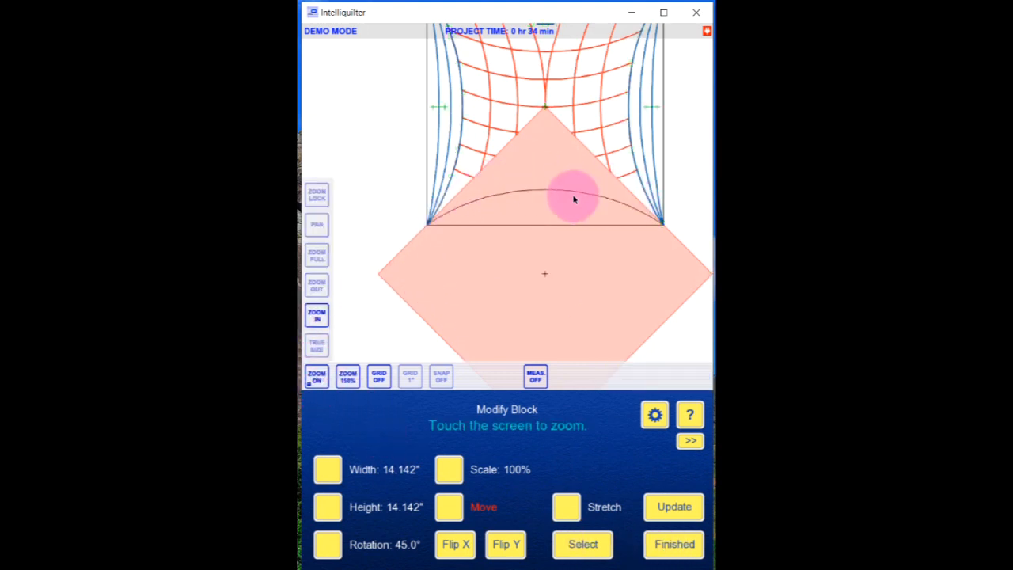
left_click(316, 224)
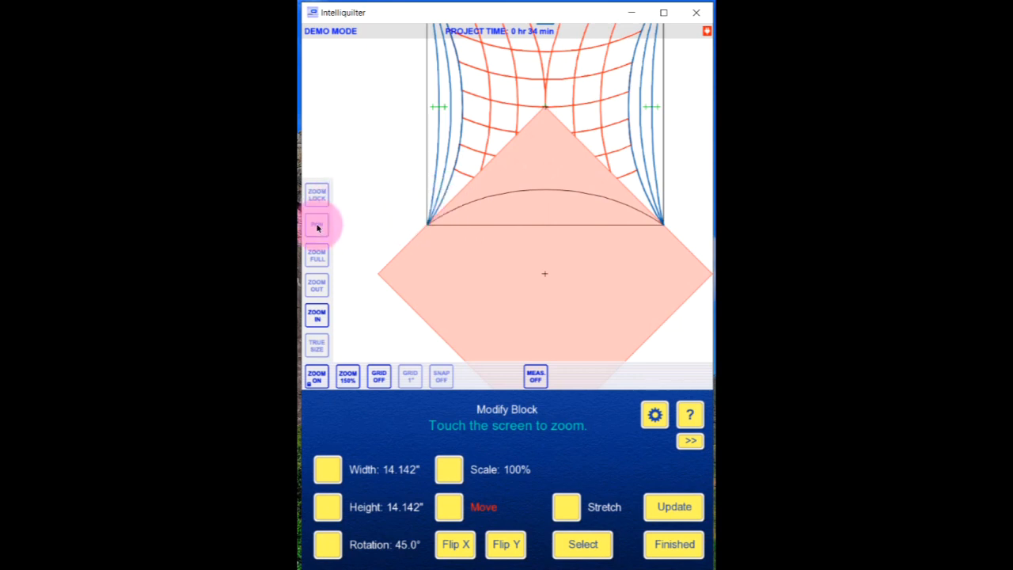
left_click_drag(624, 226, 579, 269)
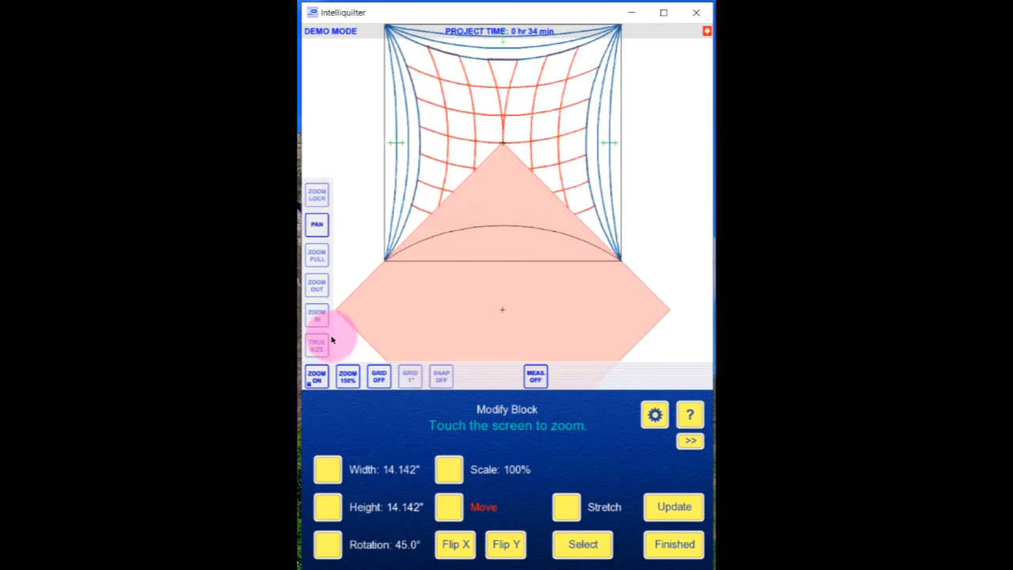
left_click(671, 545)
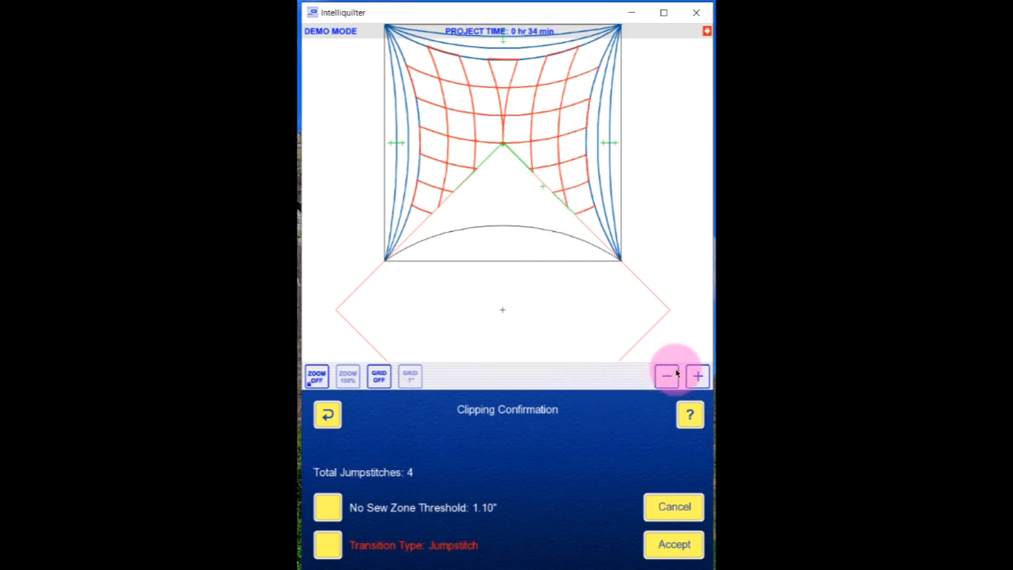
Set the no-sew zone threshold to 1.85" and the transition type to Continuous for the clipping
left_click(328, 506)
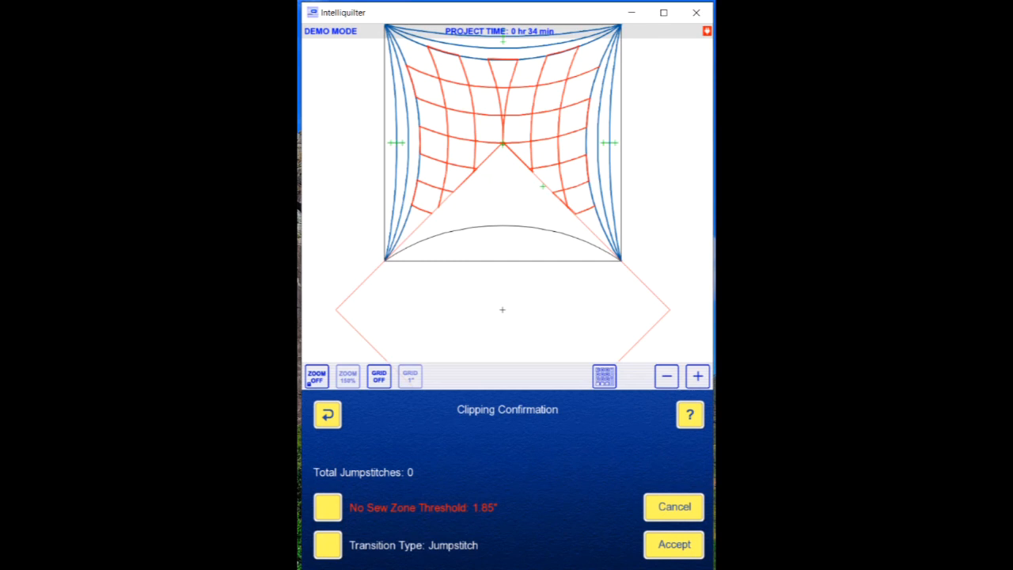
left_click(327, 546)
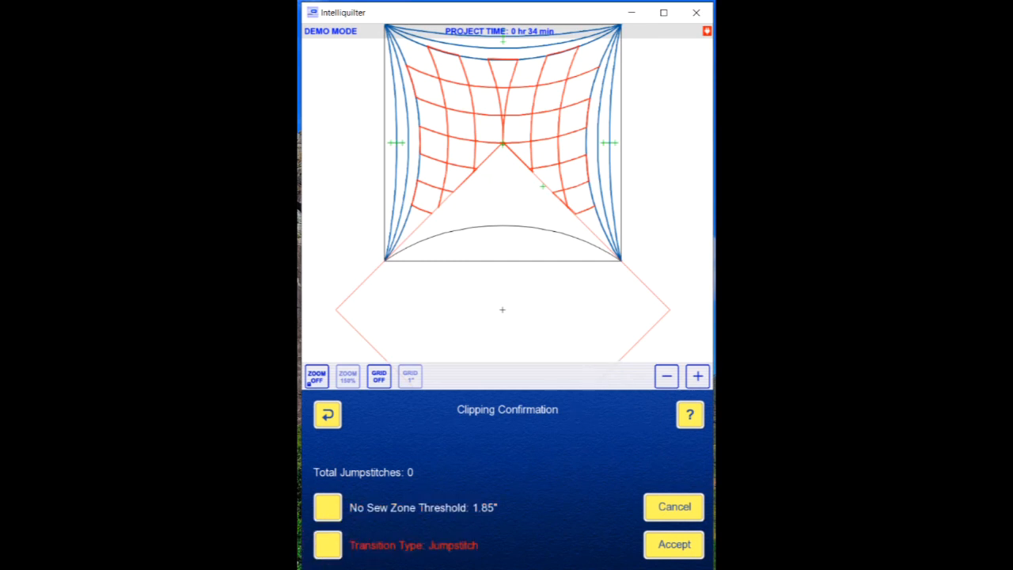
left_click(699, 377)
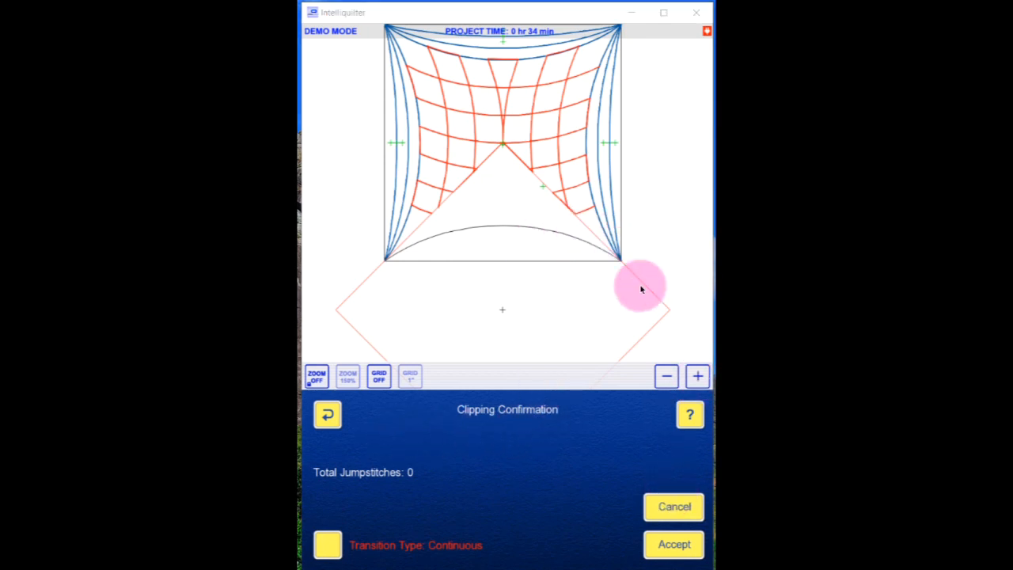
Accept the clipping with its transitions committed, and move the 45° rotated block away from the design, below its lower-left corner
left_click(672, 546)
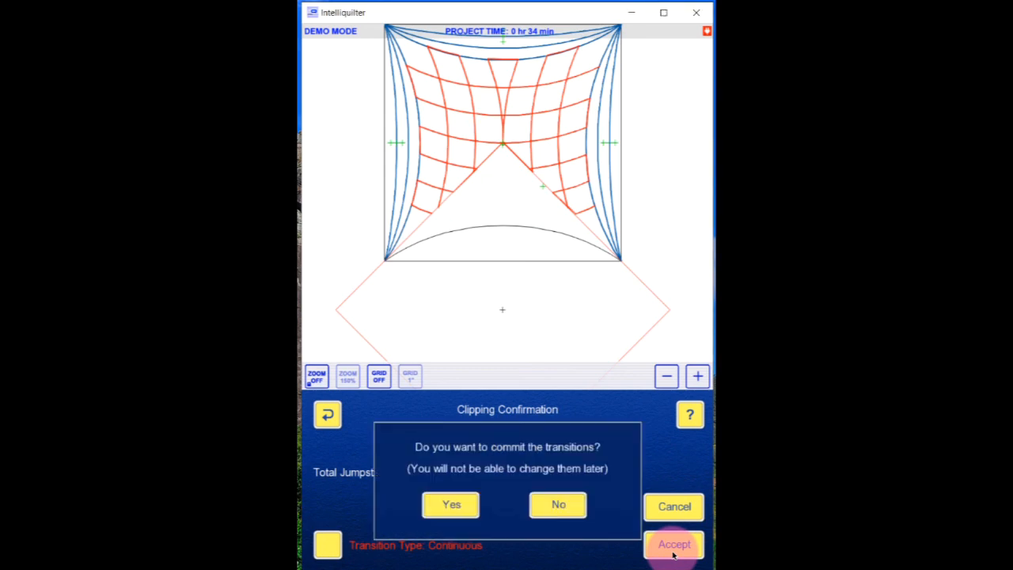
left_click(444, 505)
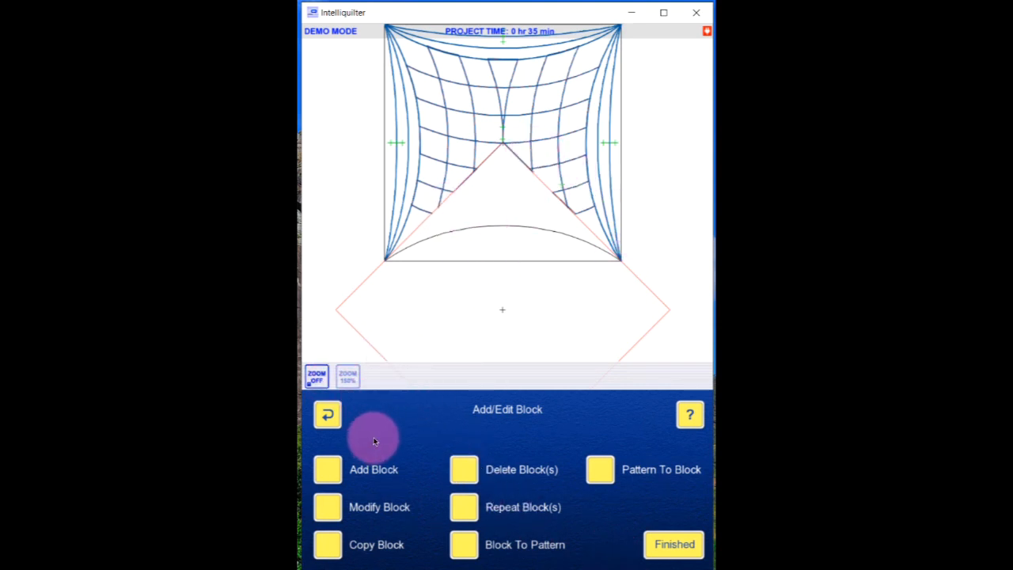
left_click(328, 507)
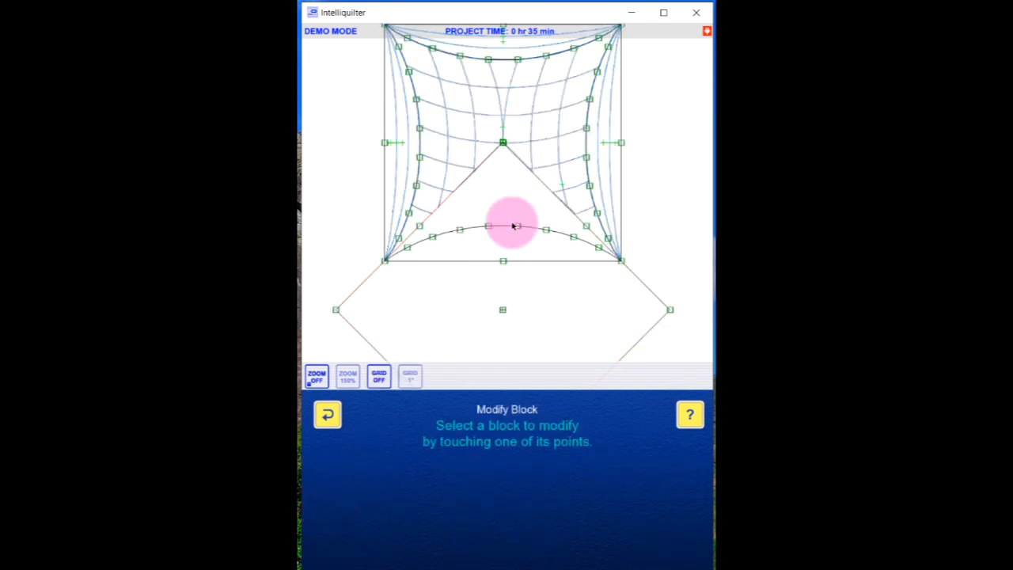
left_click(509, 230)
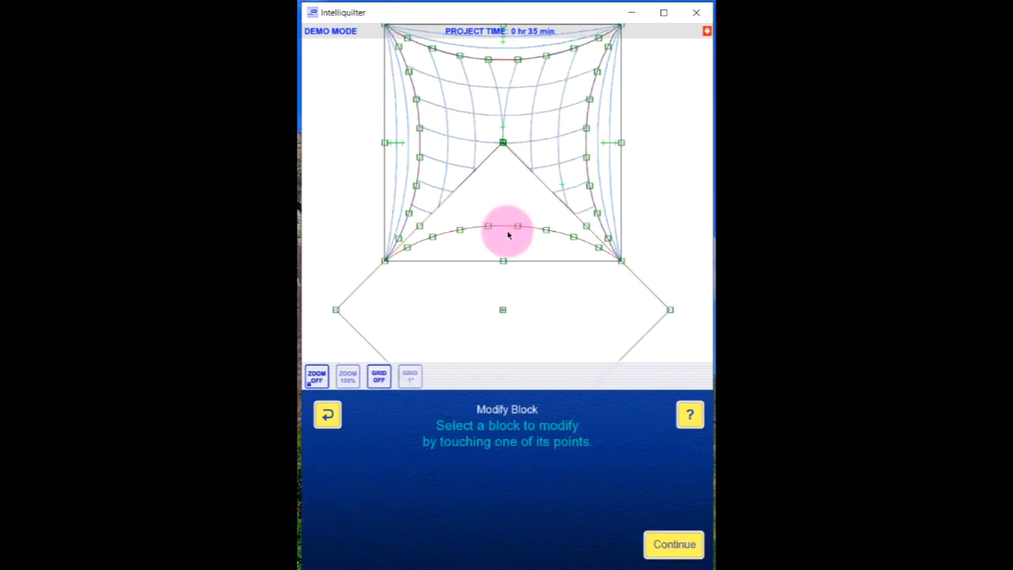
left_click(337, 310)
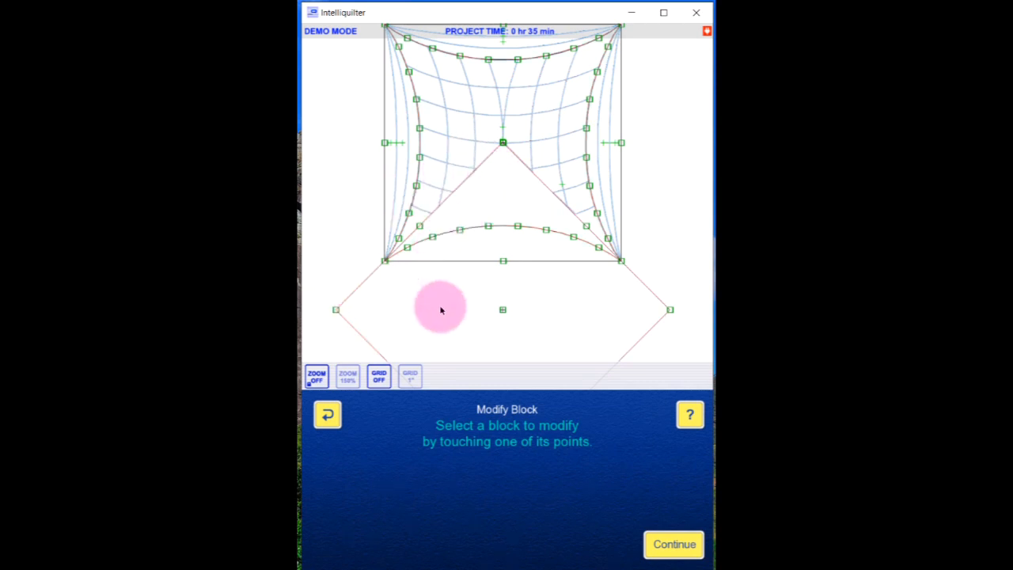
left_click(685, 545)
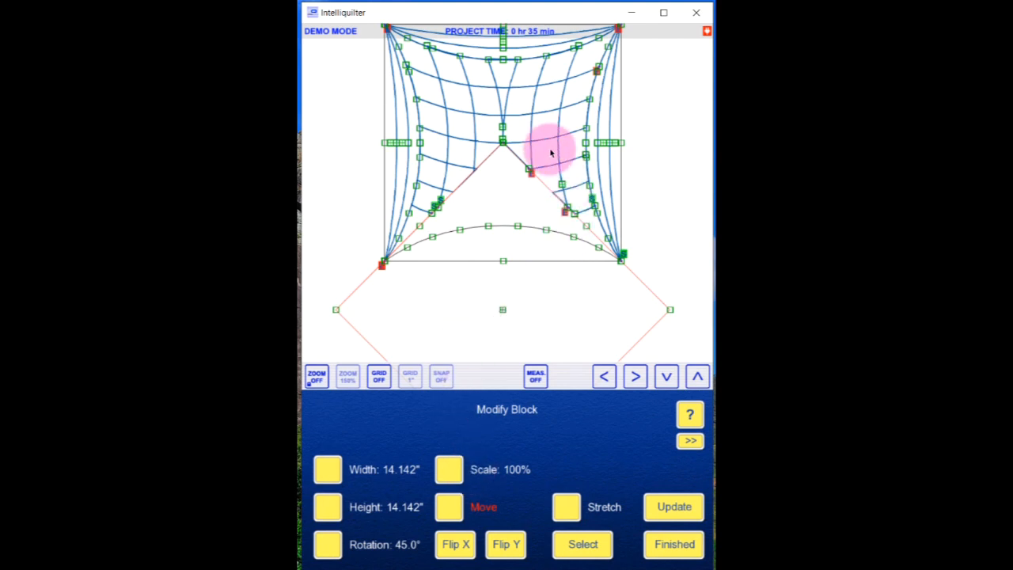
left_click_drag(504, 309, 412, 335)
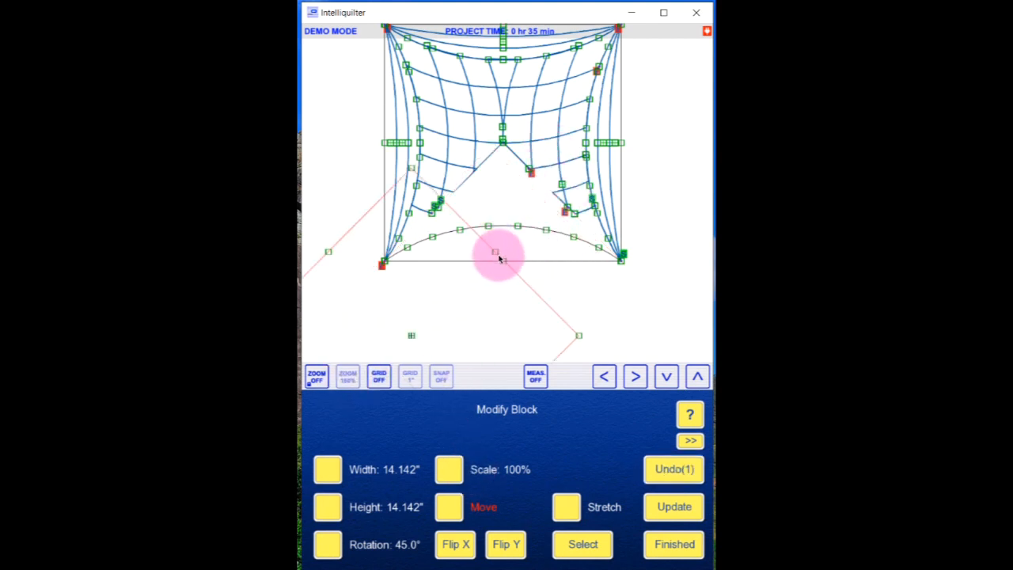
left_click_drag(499, 258, 337, 333)
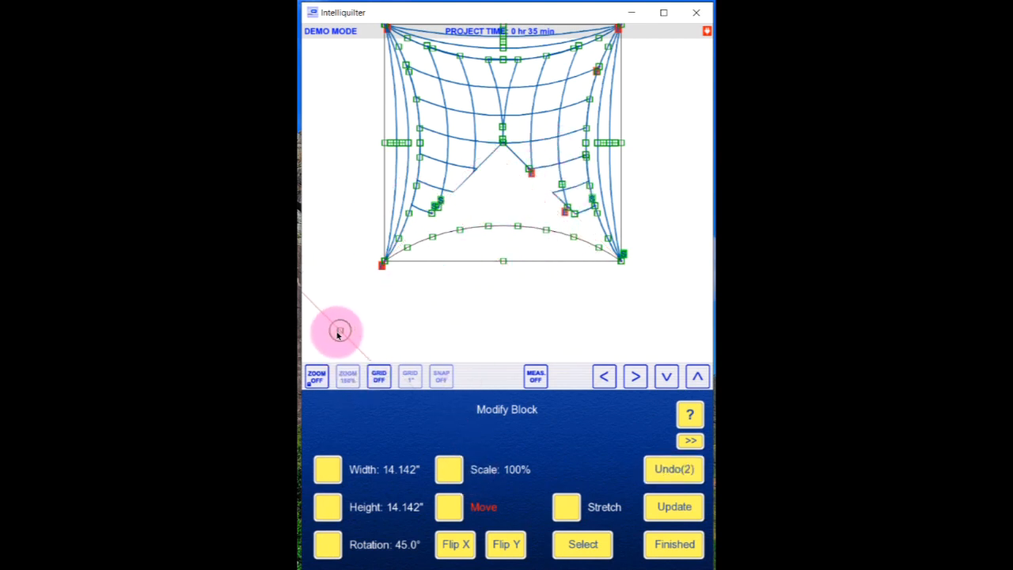
Select the curved-edge block and move it clear of the crosshatch, below the square's lower-right corner
left_click(606, 557)
left_click(534, 235)
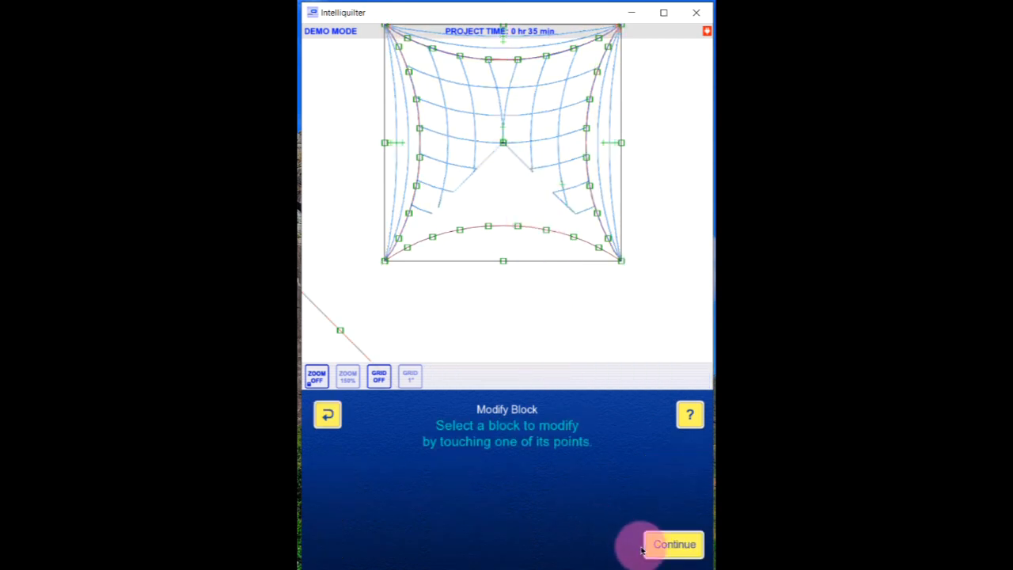
left_click(673, 544)
left_click_drag(520, 219, 533, 303)
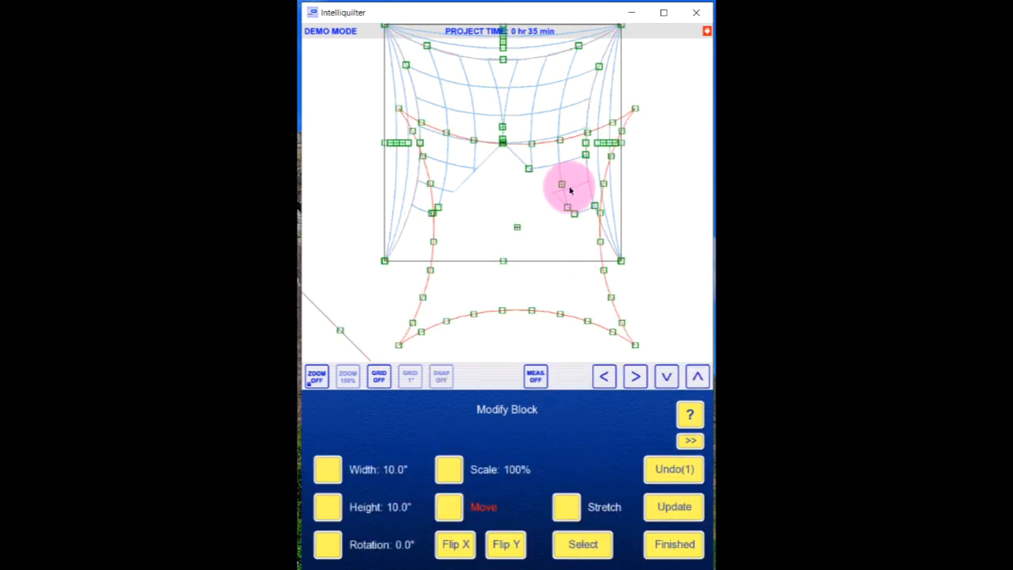
left_click_drag(502, 141, 574, 362)
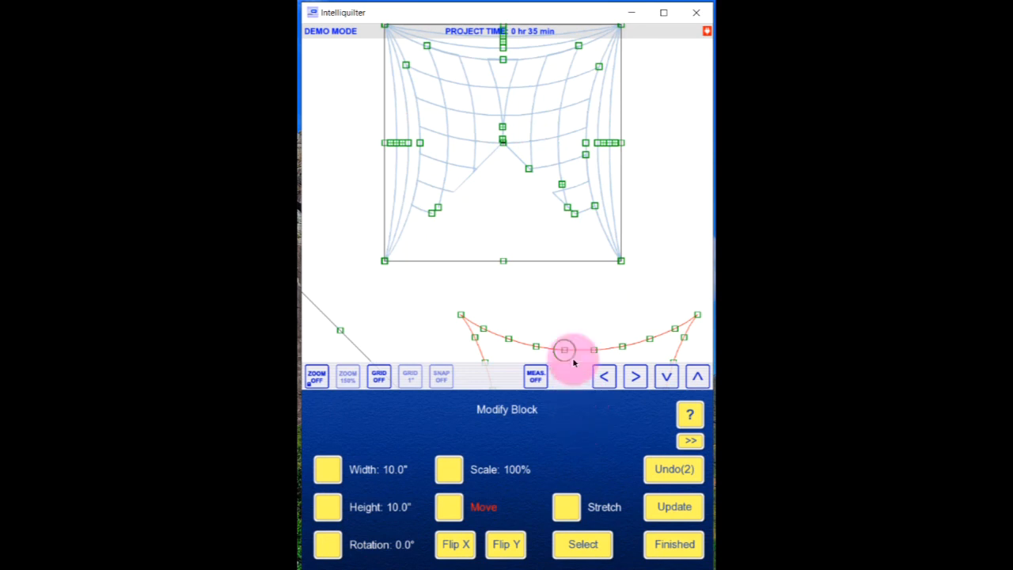
Move the 10" square block below the crosshatch design and finish modifying the blocks
left_click(590, 541)
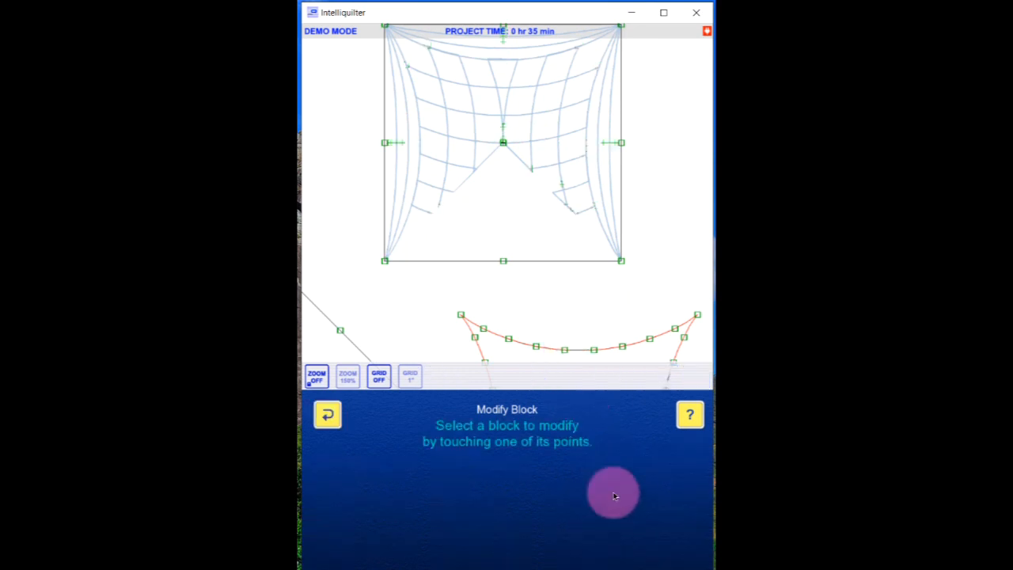
left_click(621, 234)
left_click(673, 542)
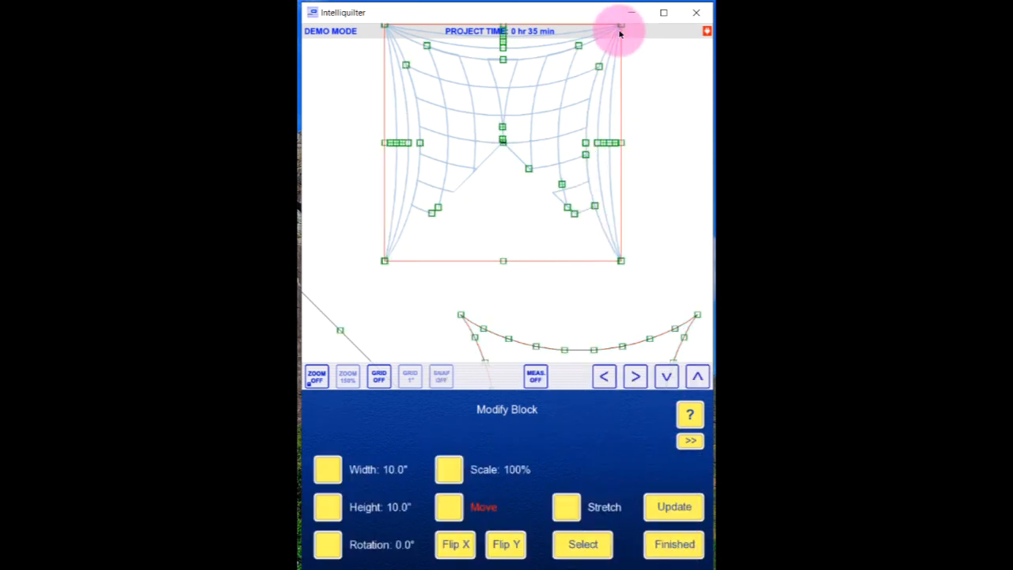
left_click_drag(621, 28, 593, 350)
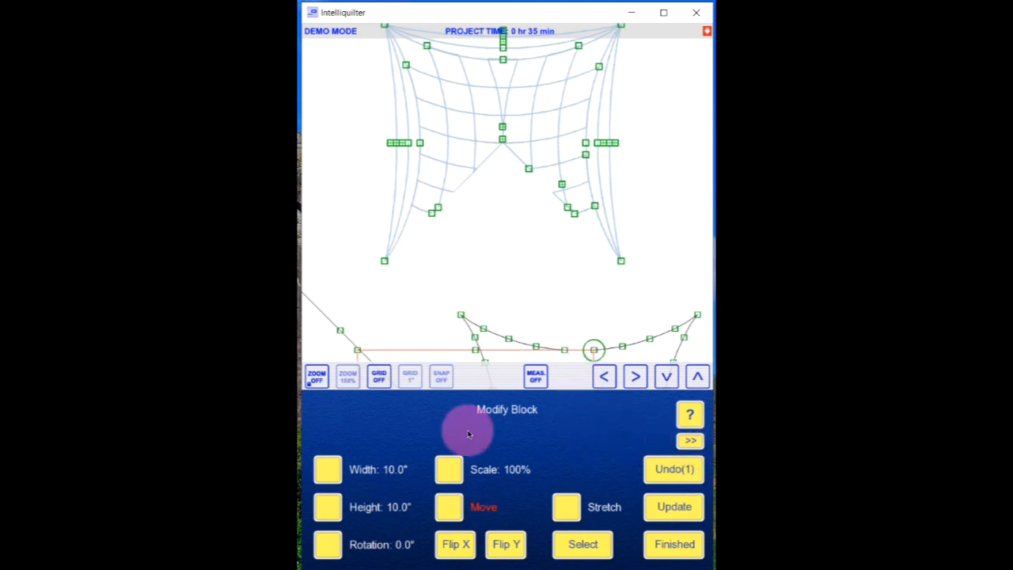
left_click(322, 376)
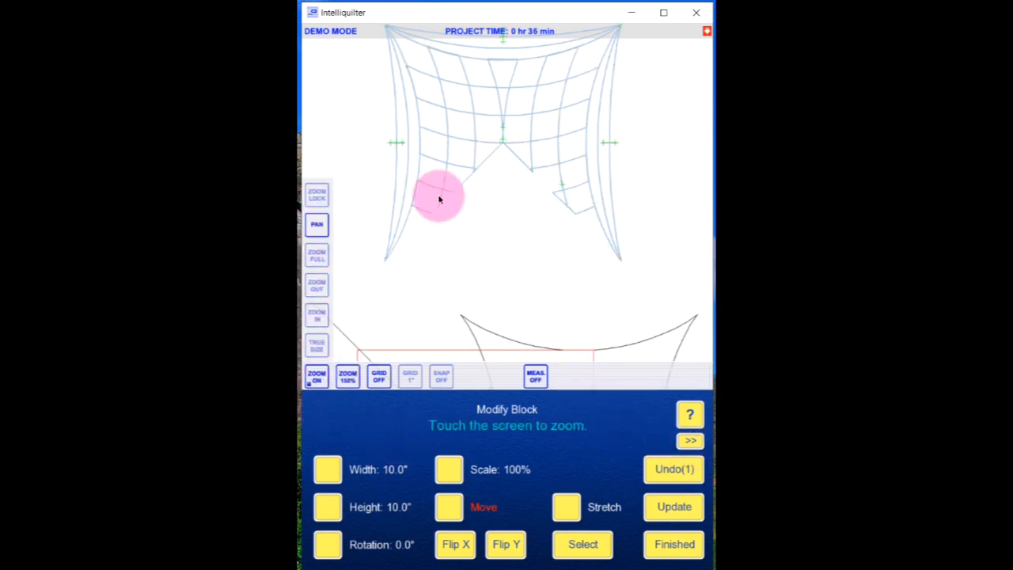
left_click_drag(511, 197, 536, 255)
left_click(673, 543)
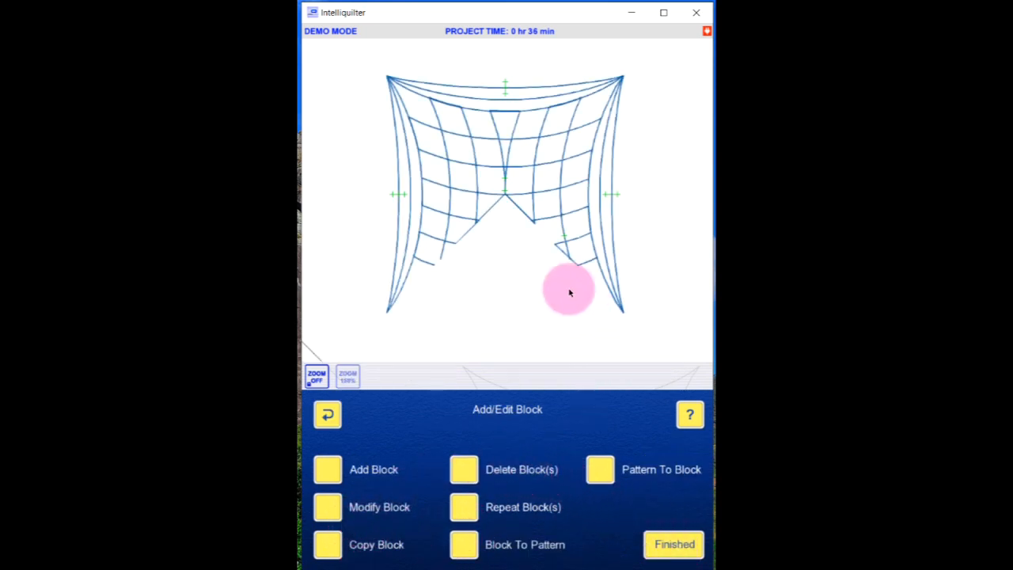
Switch from block to pattern editing and combine the outermost left, upper and right curves, in that order
left_click(674, 545)
left_click(330, 469)
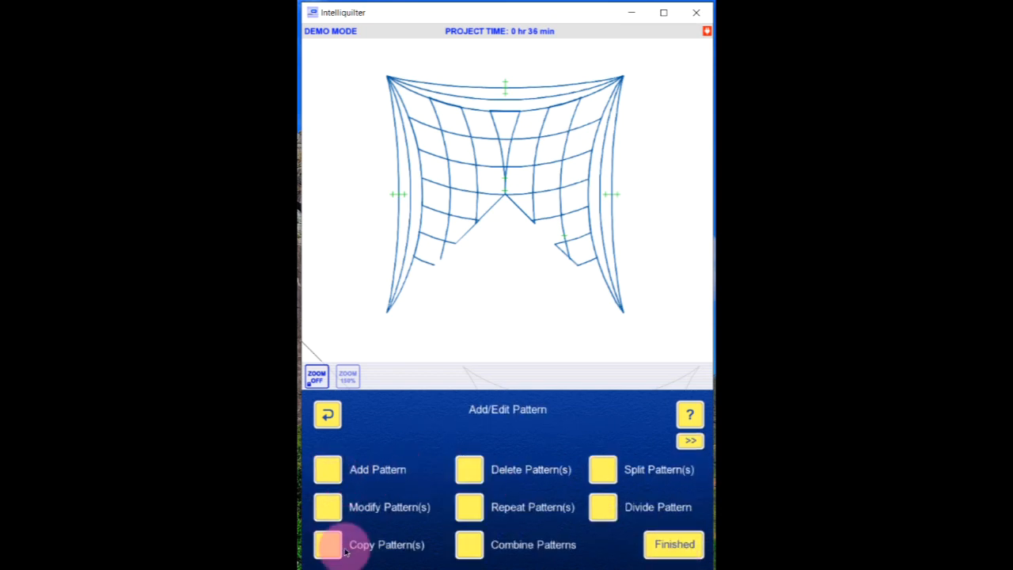
left_click(469, 545)
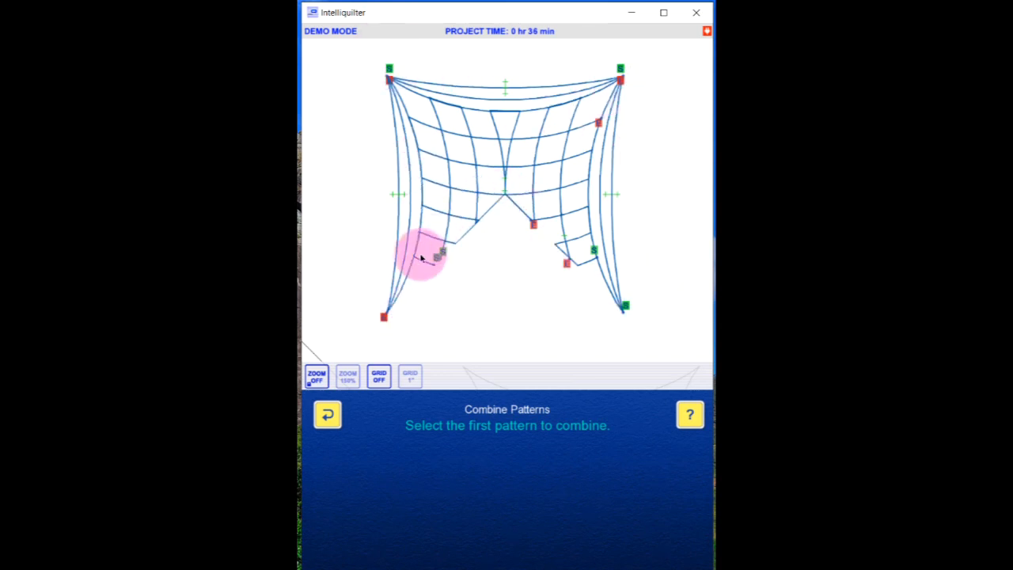
left_click(393, 260)
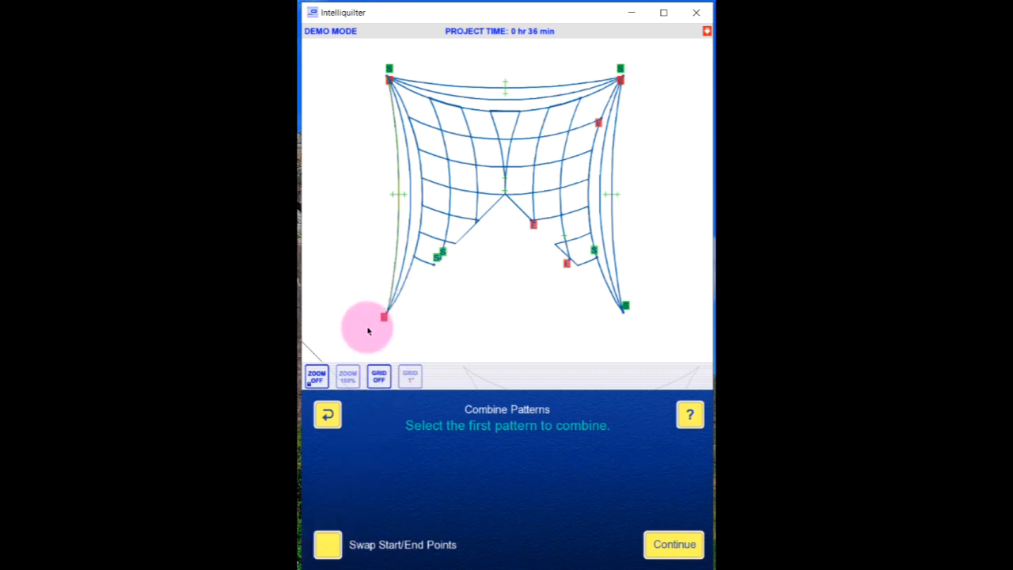
left_click(661, 543)
left_click(515, 91)
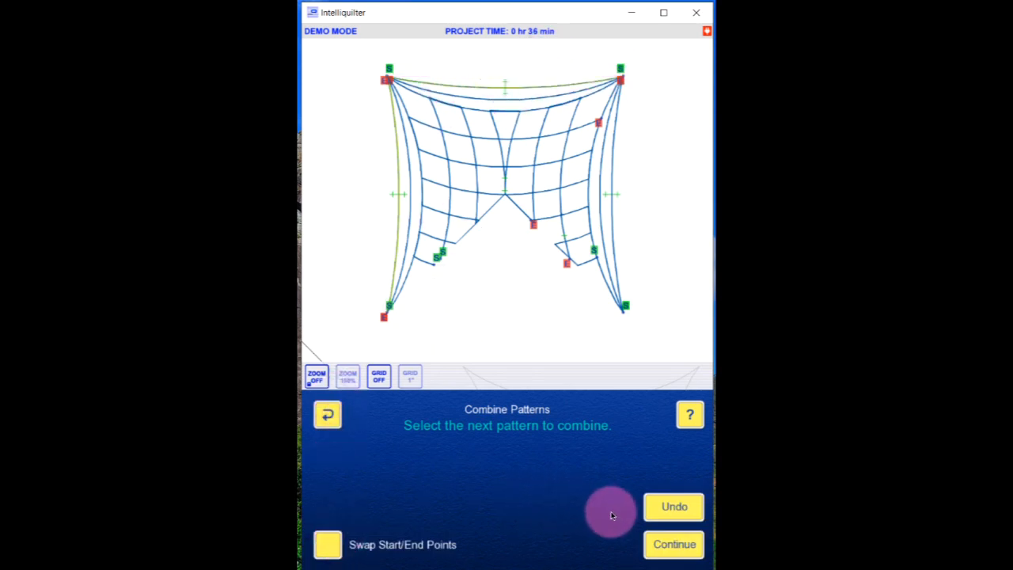
left_click(674, 544)
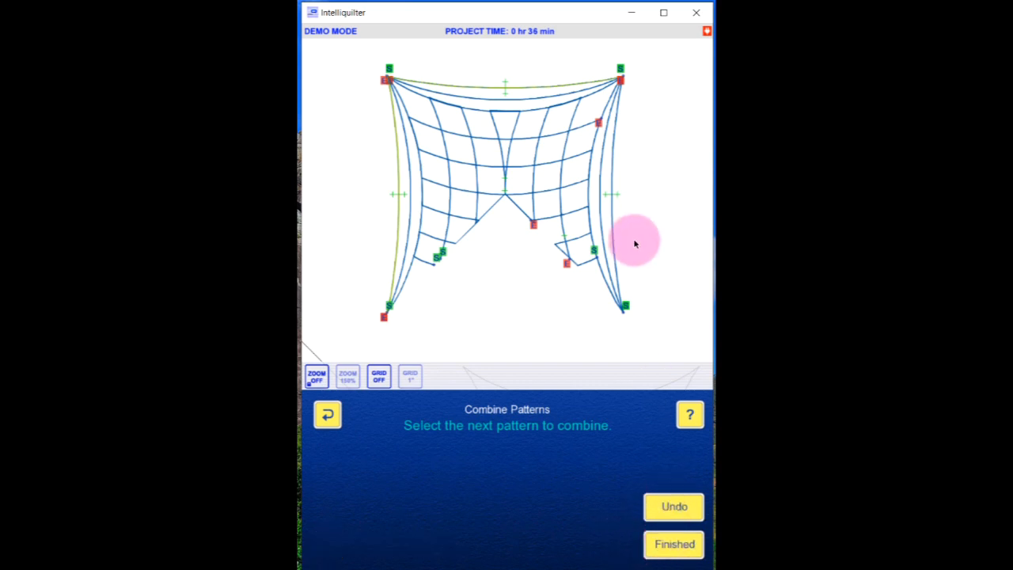
left_click(612, 208)
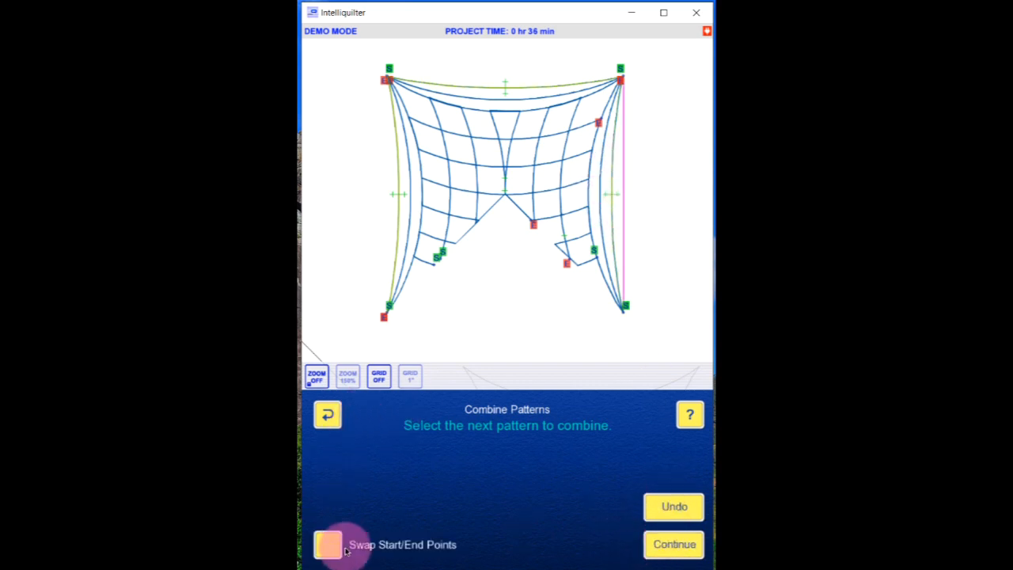
left_click(674, 545)
Add the second right, upper and left curves to the combination and finish combining
left_click(601, 215)
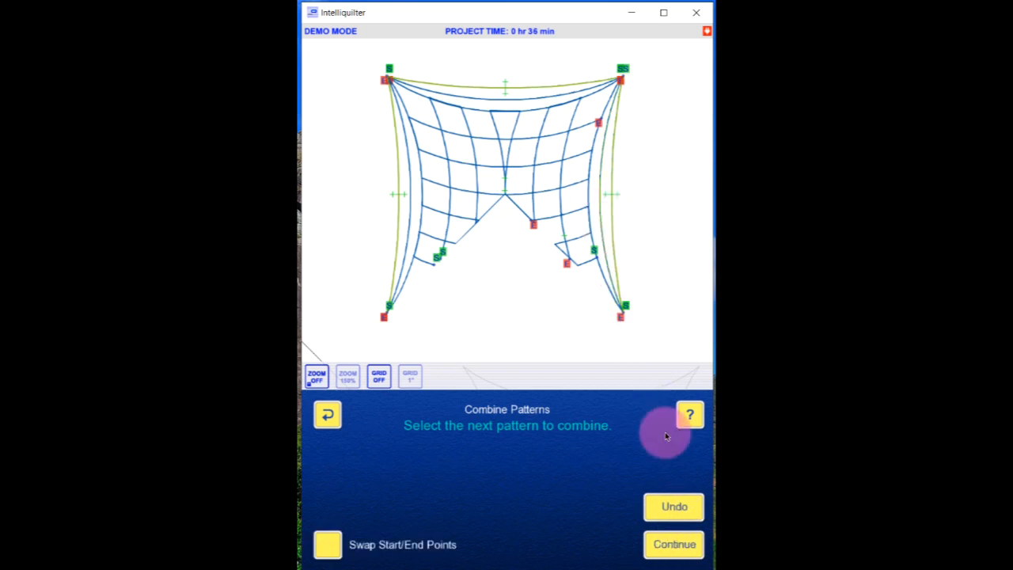
left_click(674, 544)
left_click(543, 124)
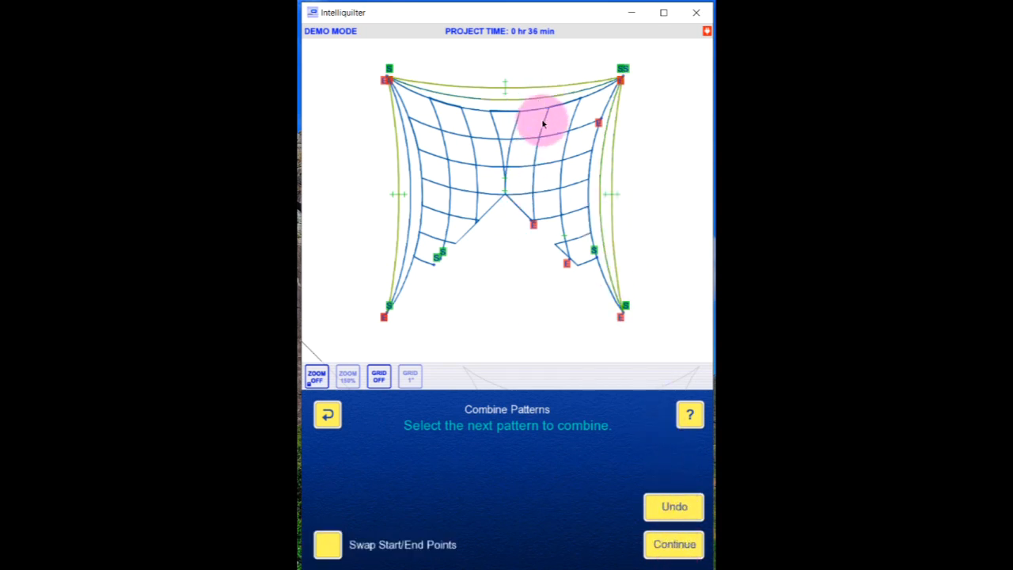
left_click(663, 544)
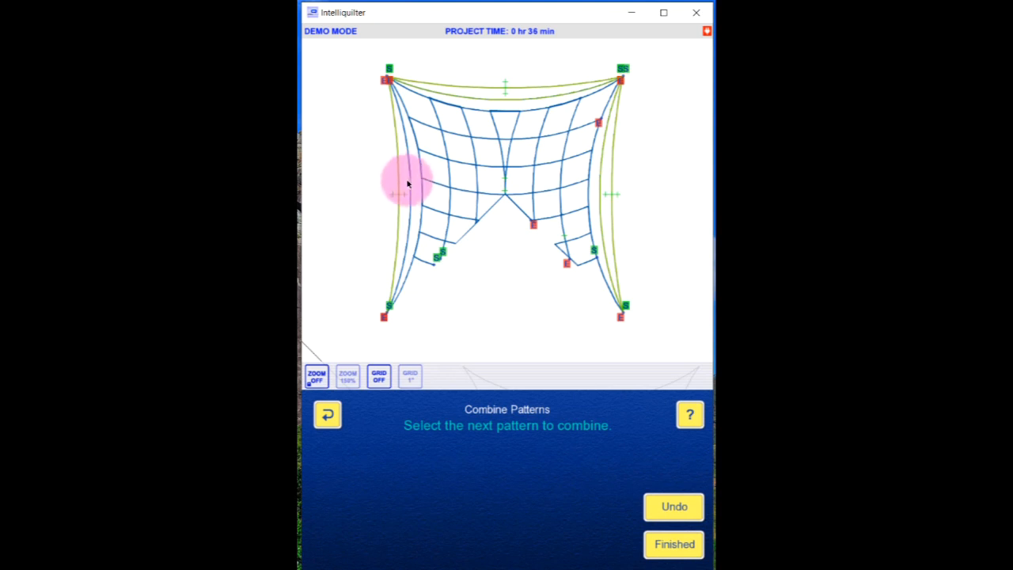
left_click(444, 254)
left_click(673, 545)
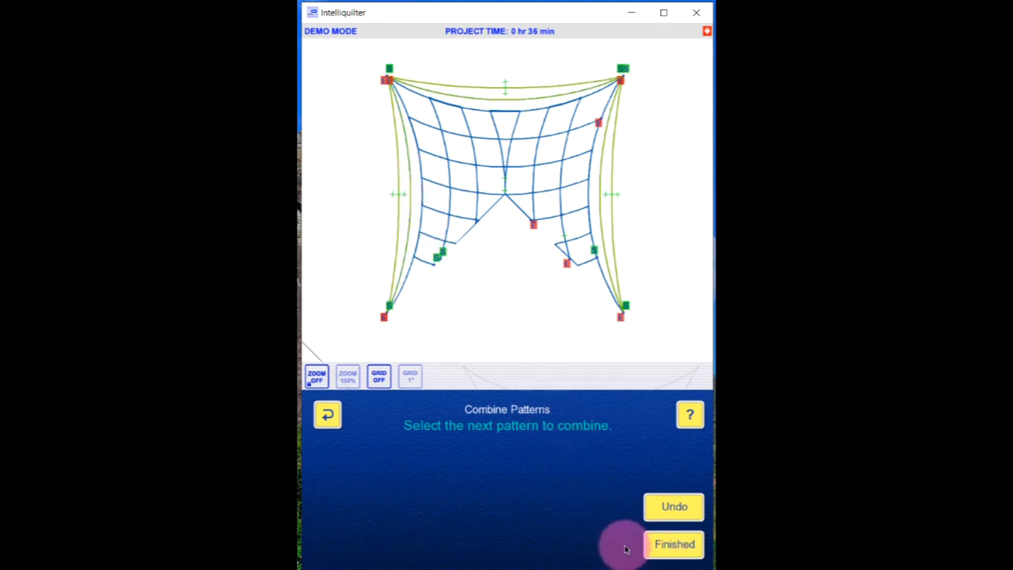
left_click(661, 541)
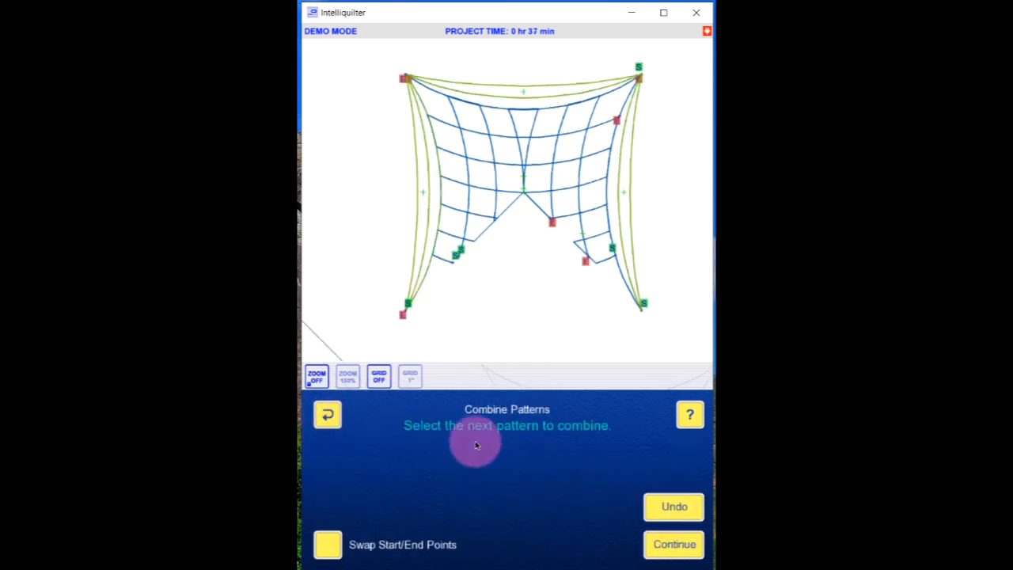
Undo the last pattern pick, and combine the outer curves with the horizontal grid lines using a continuous stitch line
left_click(669, 507)
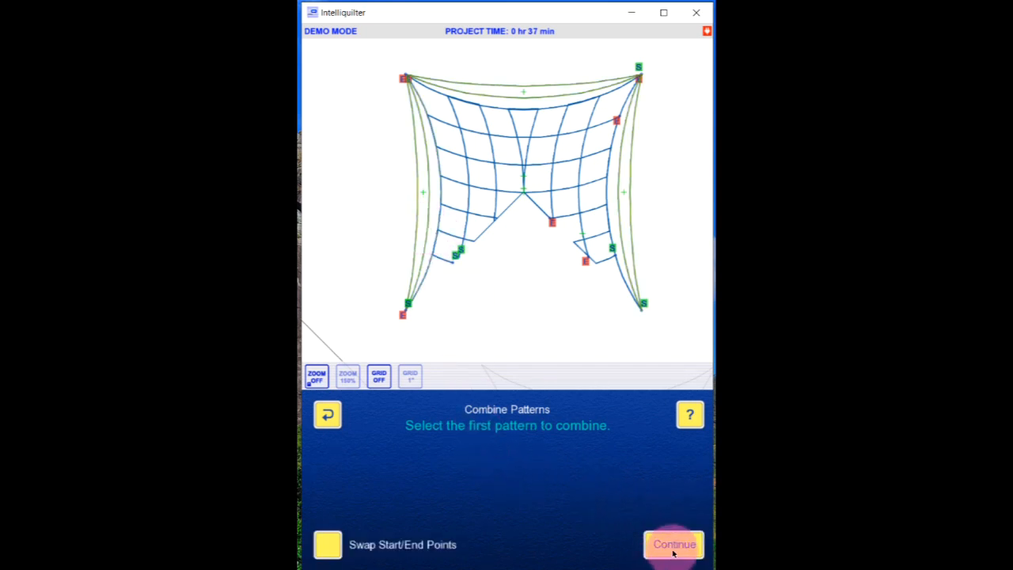
left_click(672, 545)
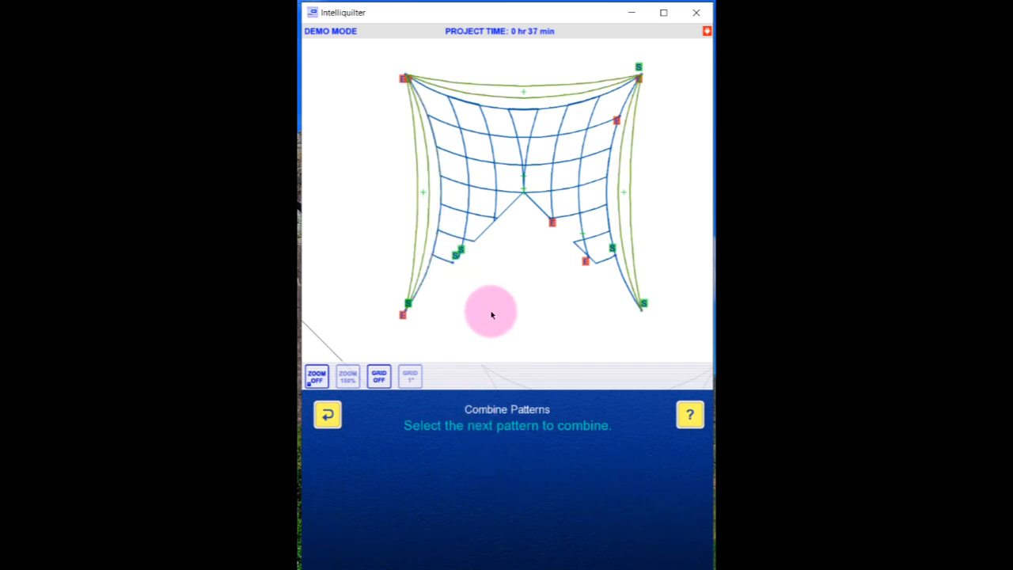
left_click(450, 258)
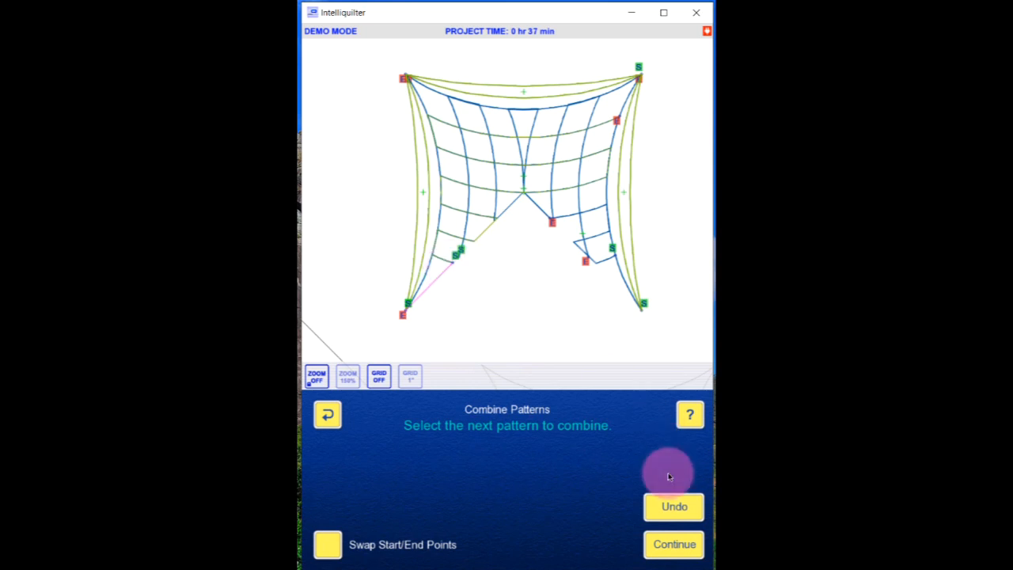
left_click(671, 545)
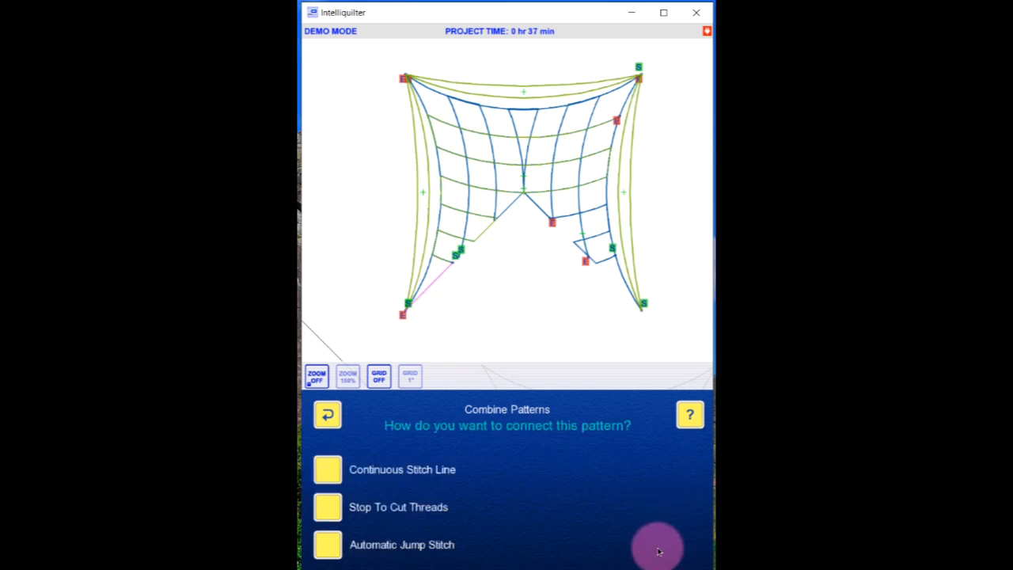
left_click(328, 469)
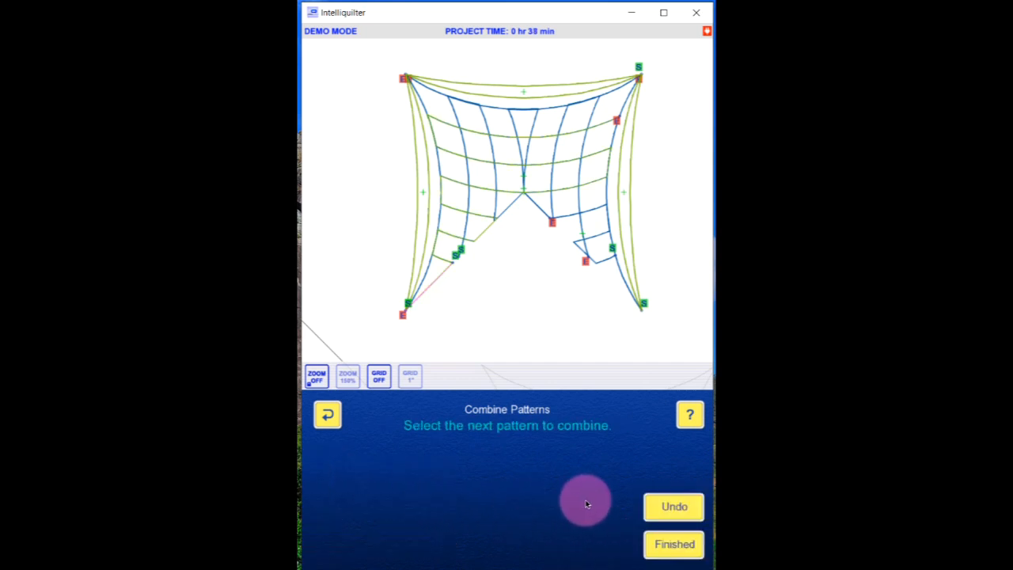
left_click(676, 545)
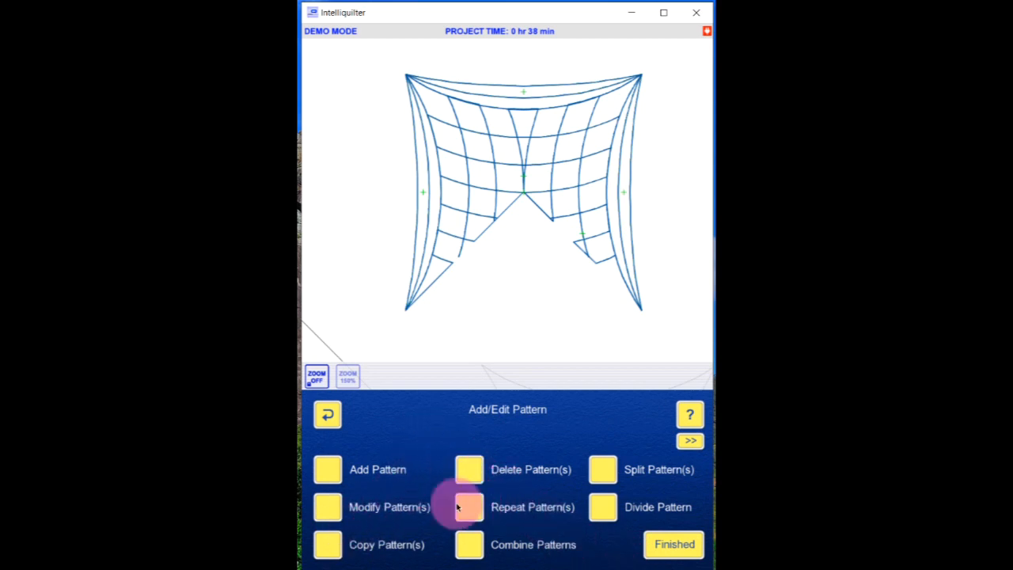
left_click(464, 541)
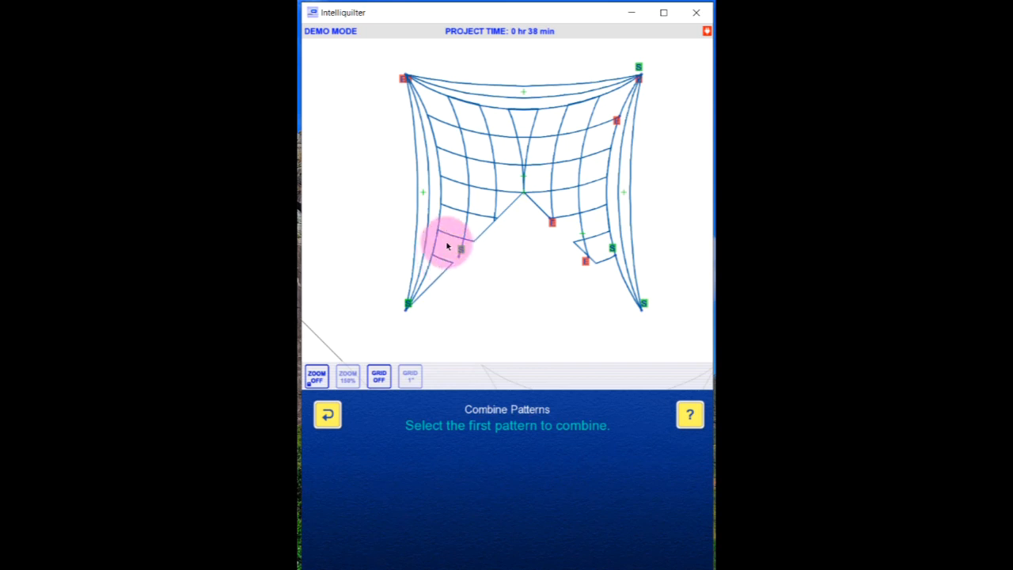
left_click(416, 232)
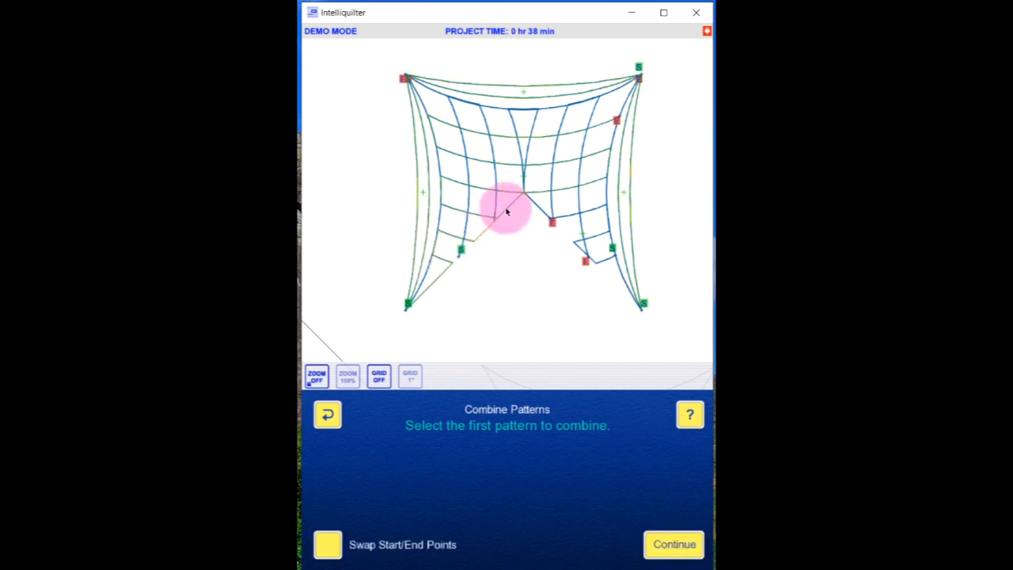
left_click(639, 76)
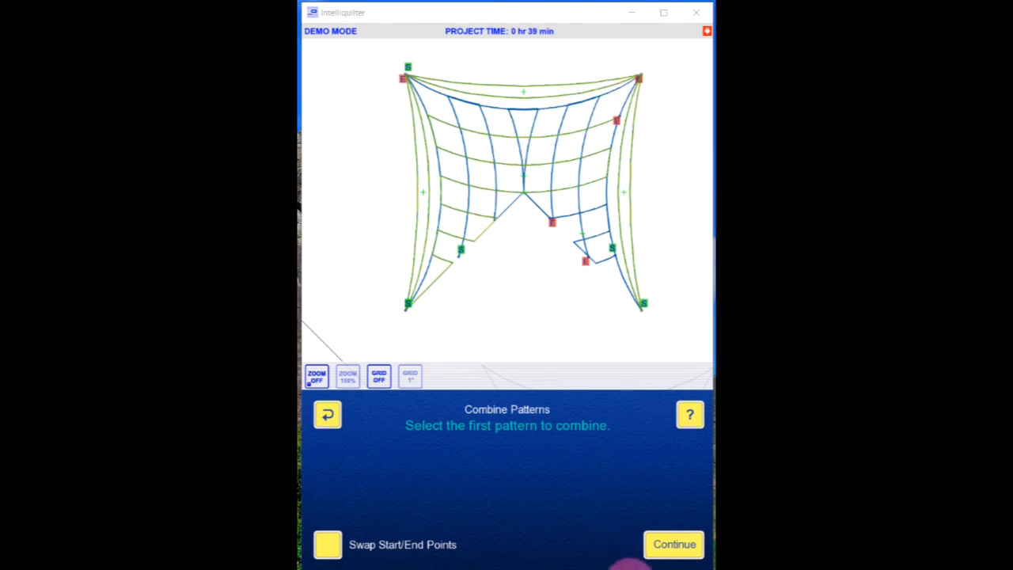
left_click(328, 417)
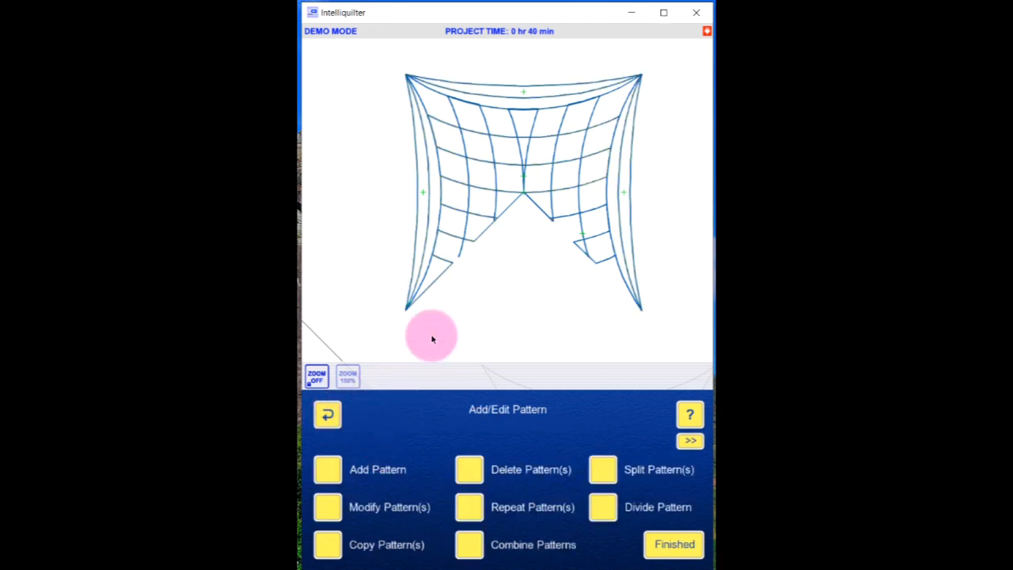
Split the innermost right curve at the point where the uppermost horizontal grid line meets it
left_click(316, 376)
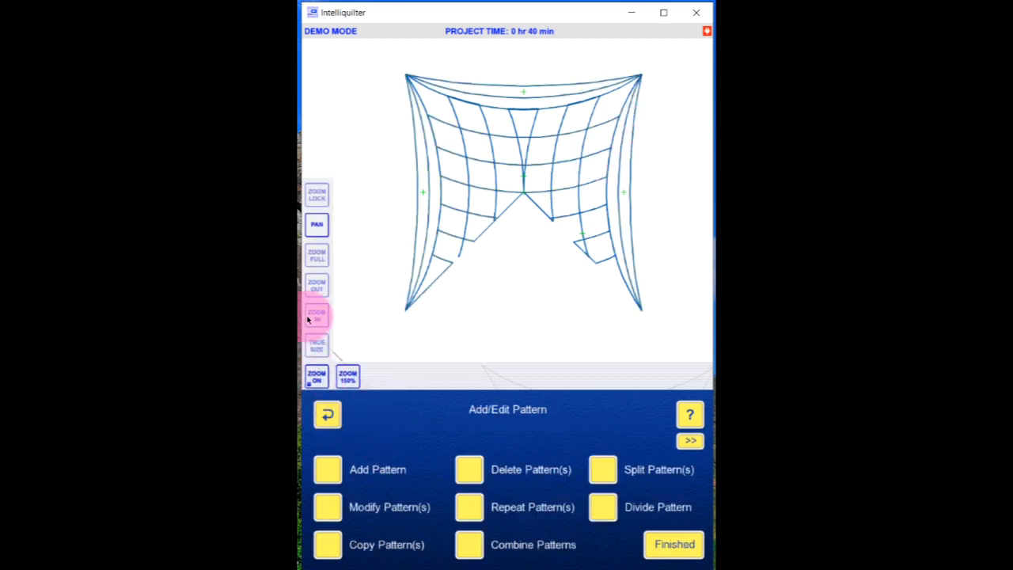
left_click(317, 314)
left_click(613, 119)
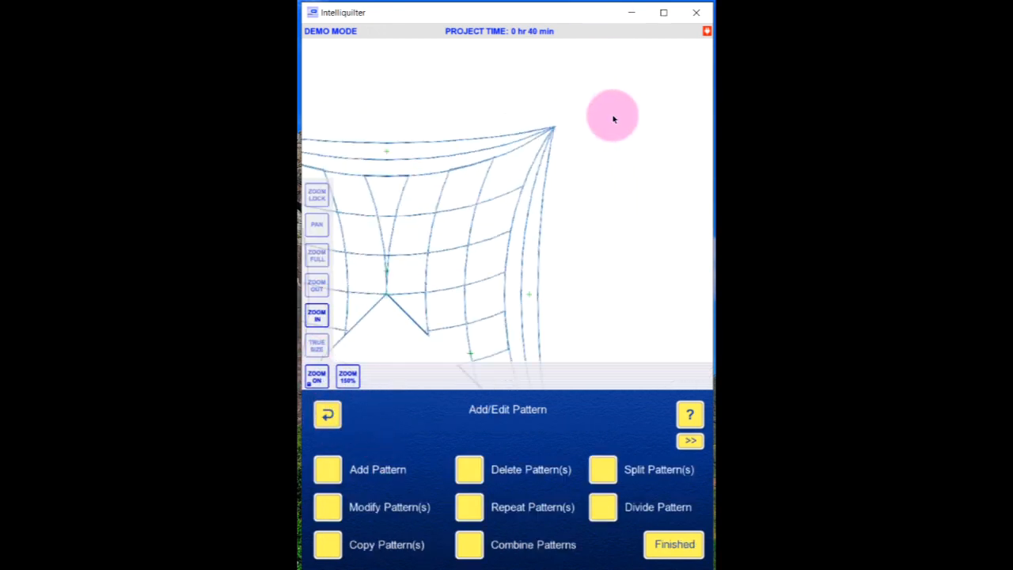
left_click(522, 212)
left_click(509, 199)
left_click(512, 215)
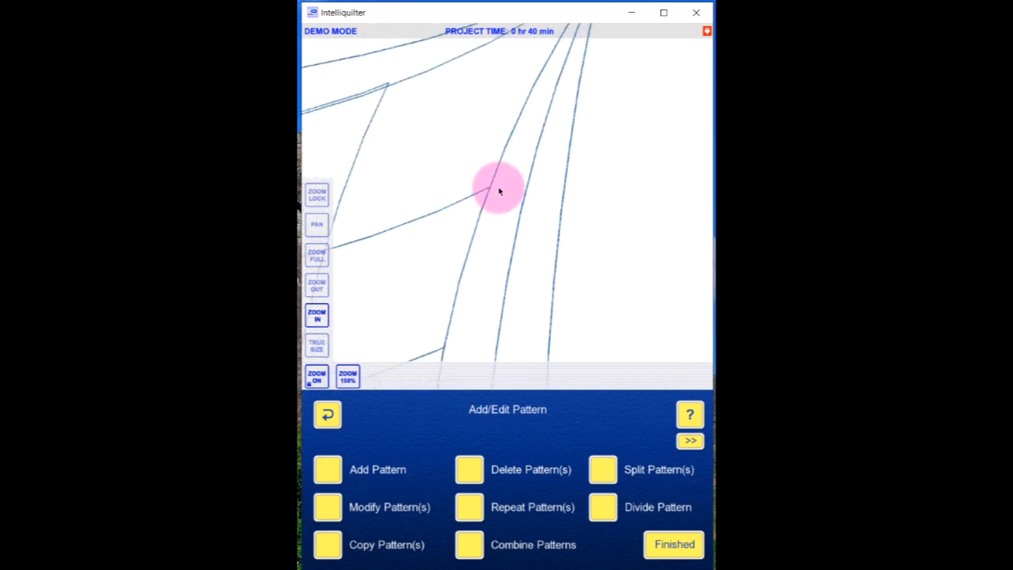
left_click(315, 226)
left_click_drag(538, 192, 605, 110)
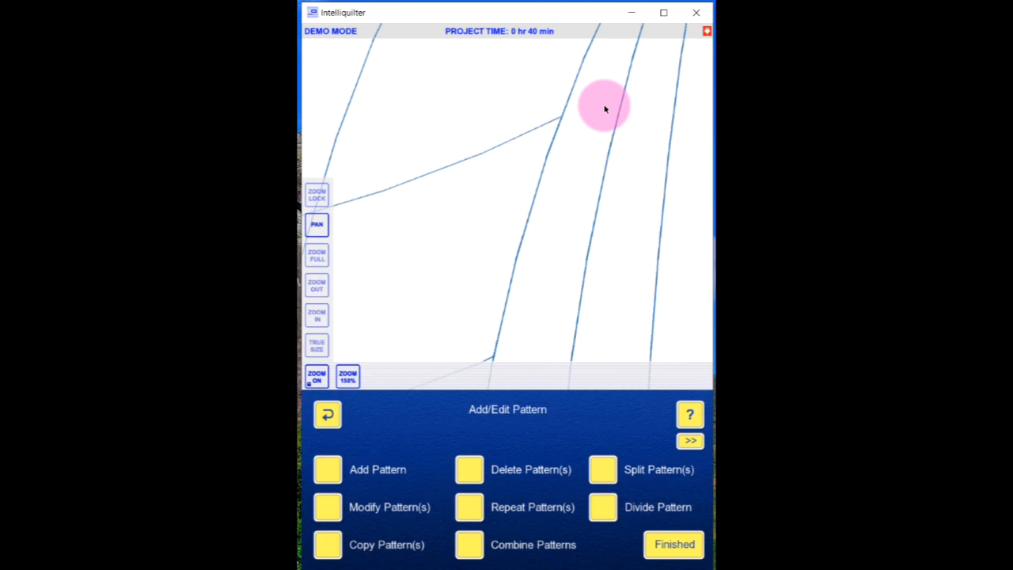
left_click(316, 376)
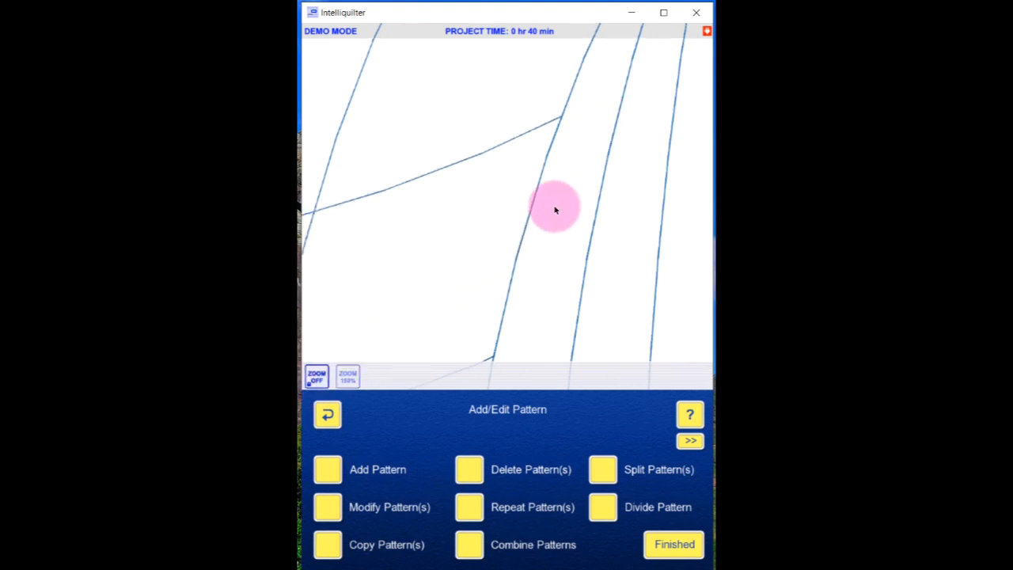
left_click(603, 469)
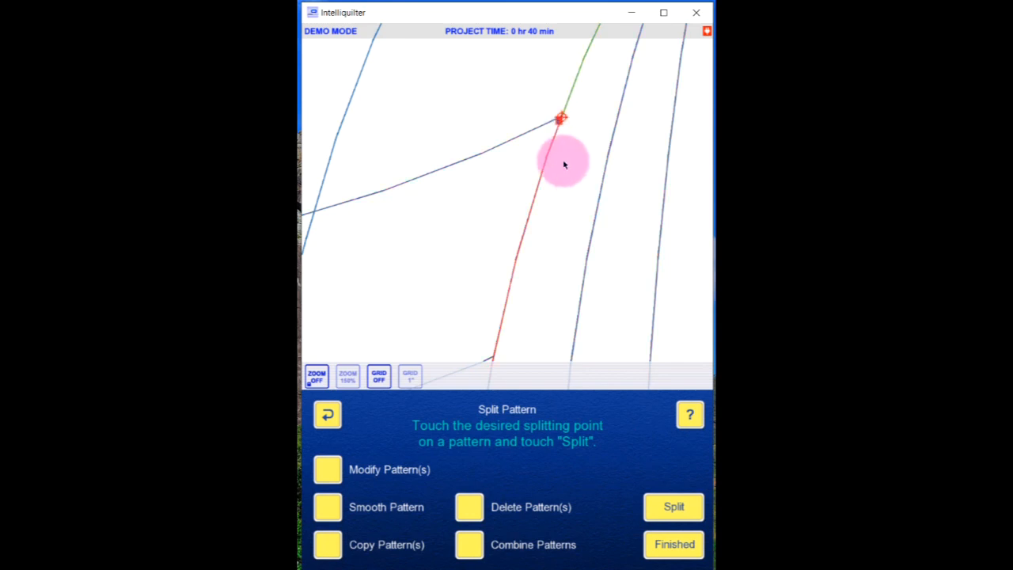
left_click(315, 377)
left_click(317, 315)
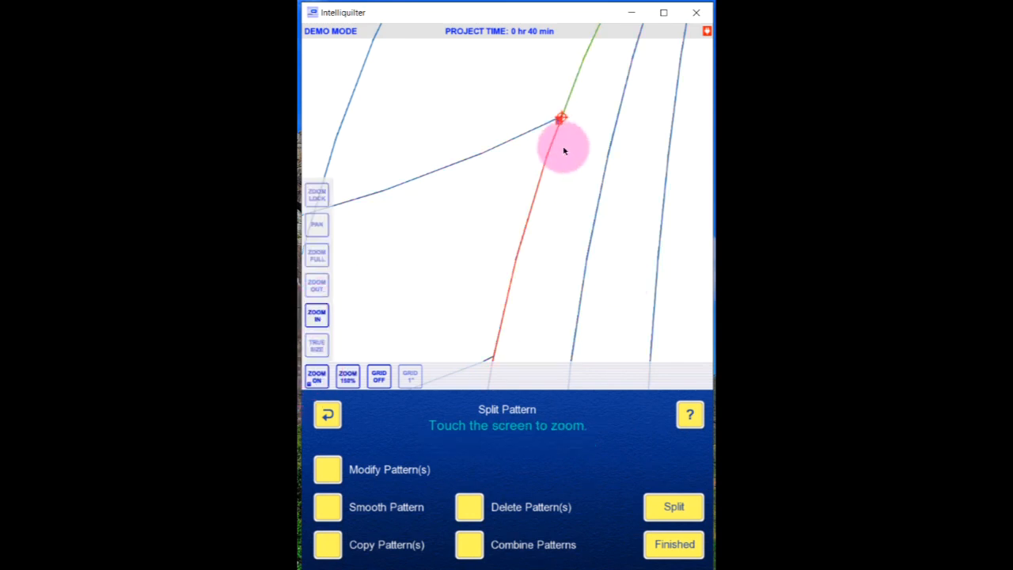
left_click(566, 120)
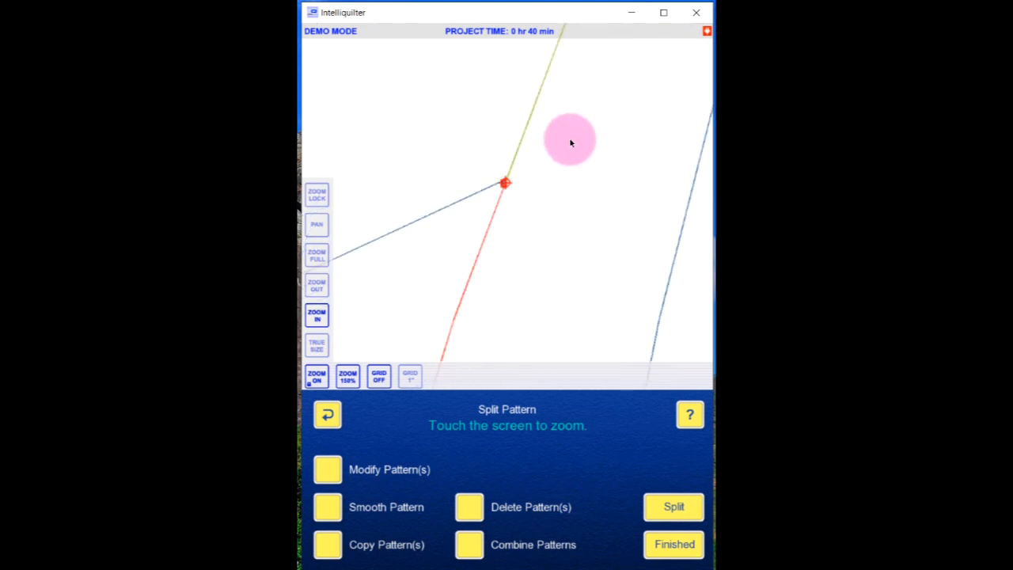
left_click(325, 377)
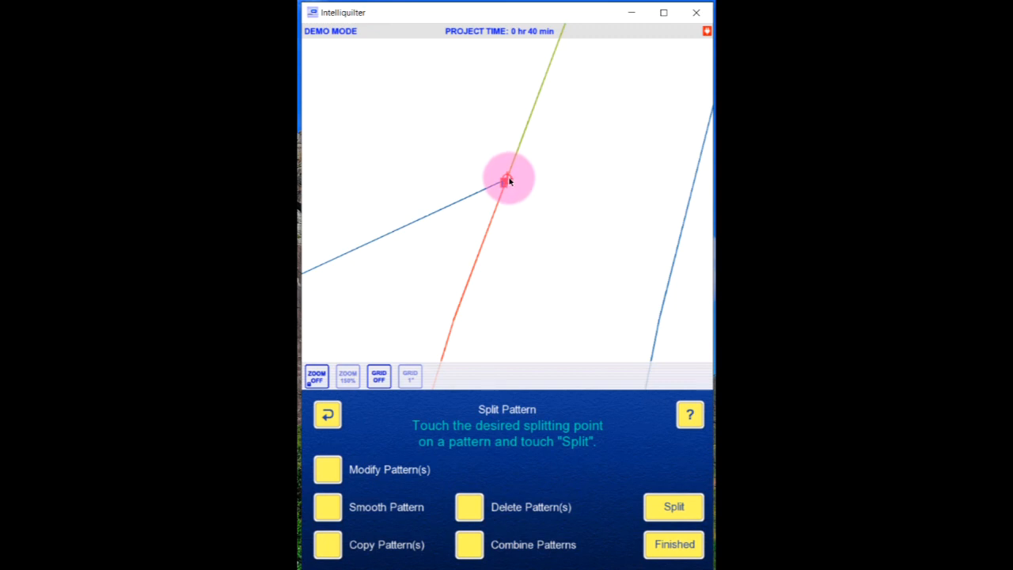
left_click(674, 506)
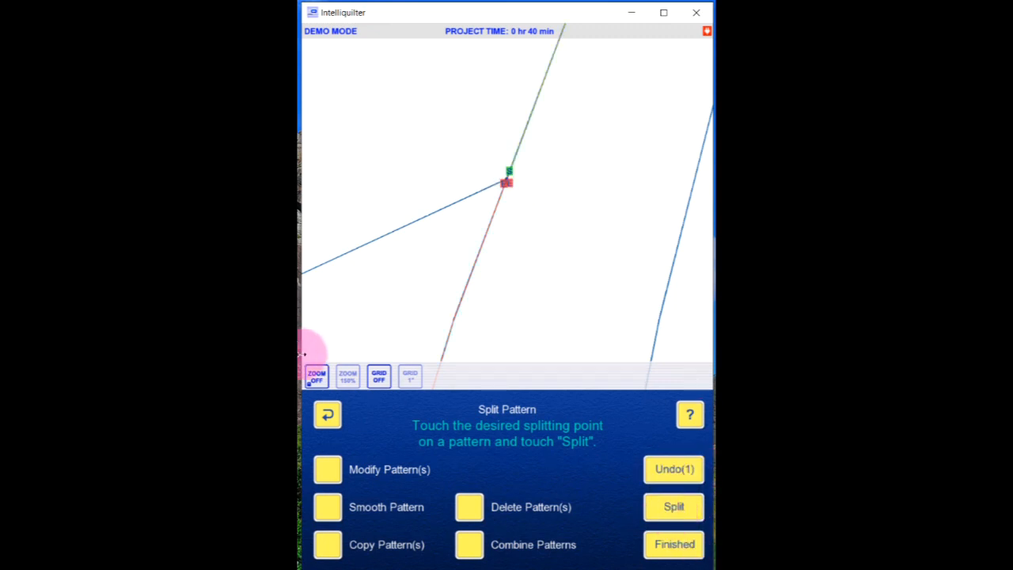
Split the innermost right curve again where the lowest horizontal grid line meets it
left_click(316, 377)
left_click(421, 176)
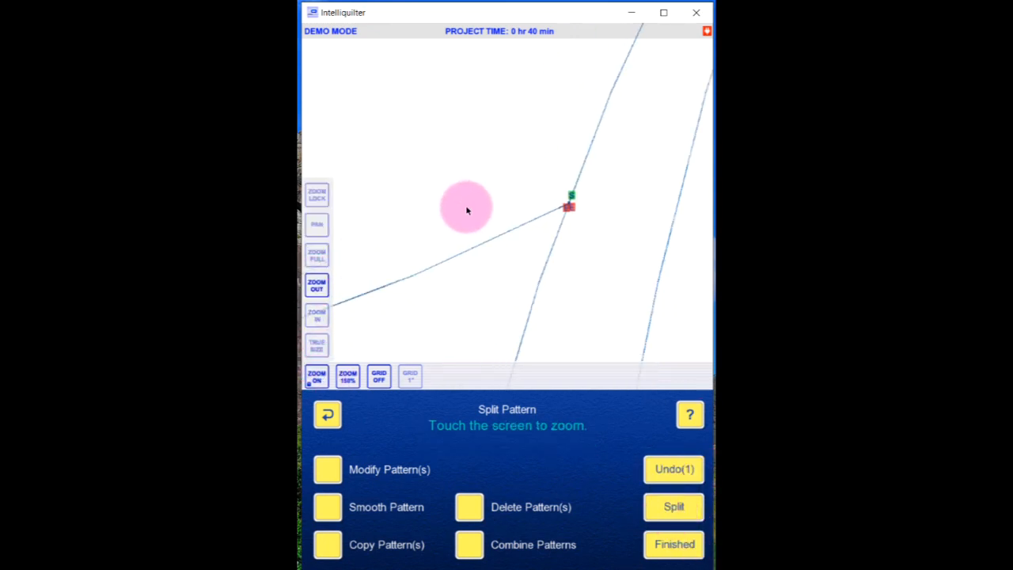
left_click(464, 208)
left_click(480, 261)
left_click(490, 228)
left_click(450, 245)
left_click(490, 242)
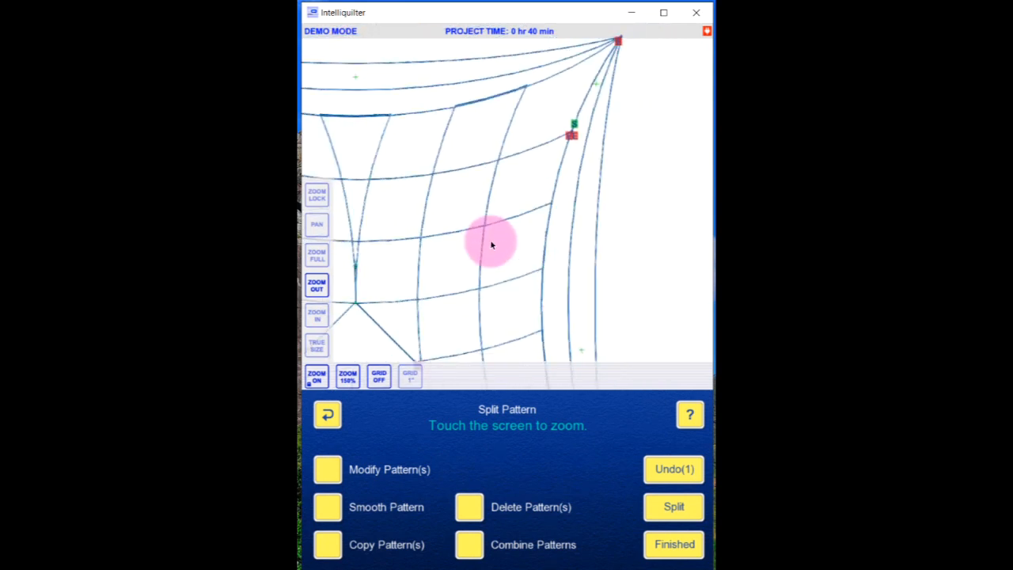
left_click(523, 308)
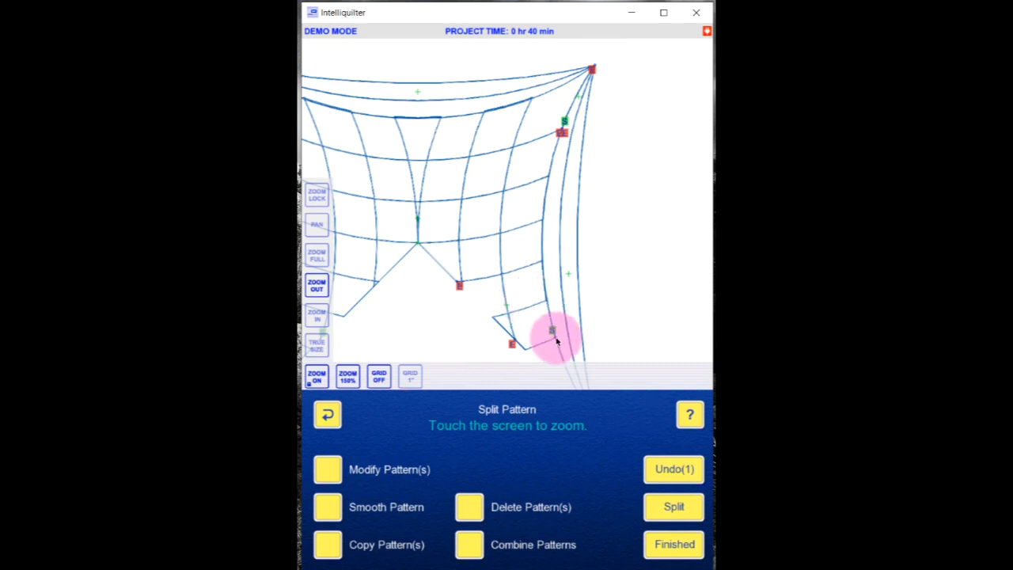
left_click(317, 315)
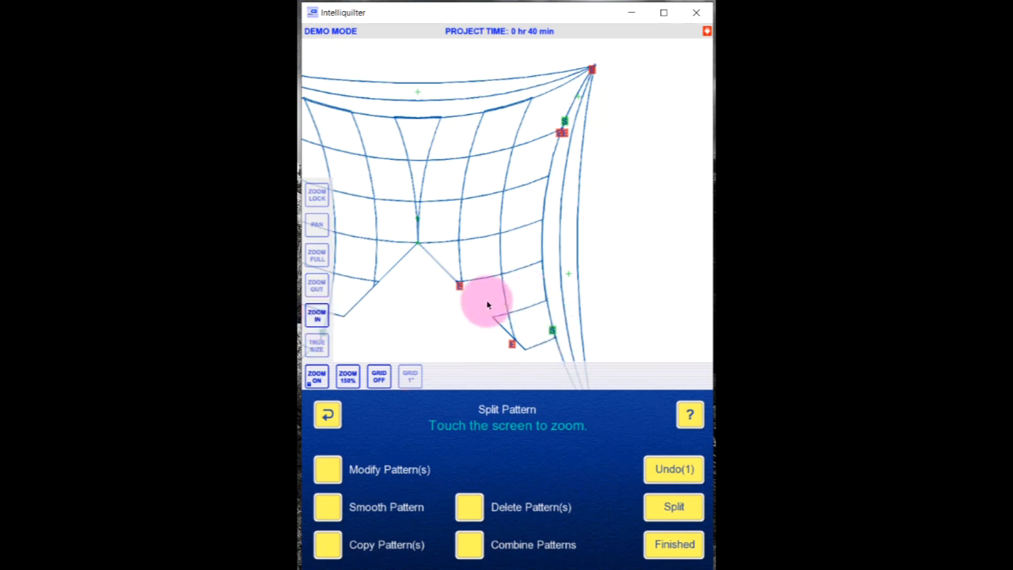
left_click(550, 339)
left_click(504, 190)
left_click(502, 194)
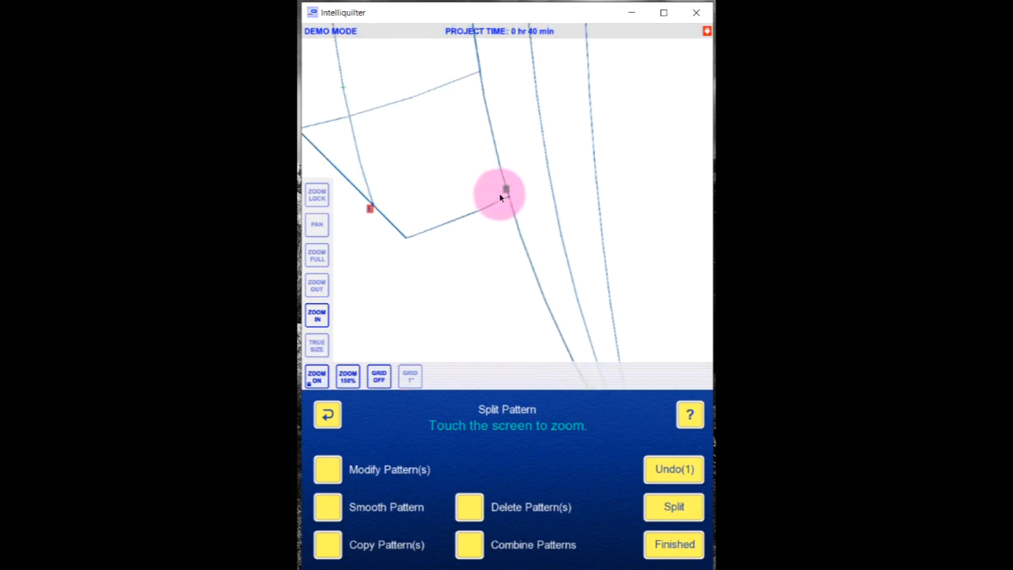
left_click(505, 198)
left_click(499, 200)
left_click(499, 200)
left_click(503, 199)
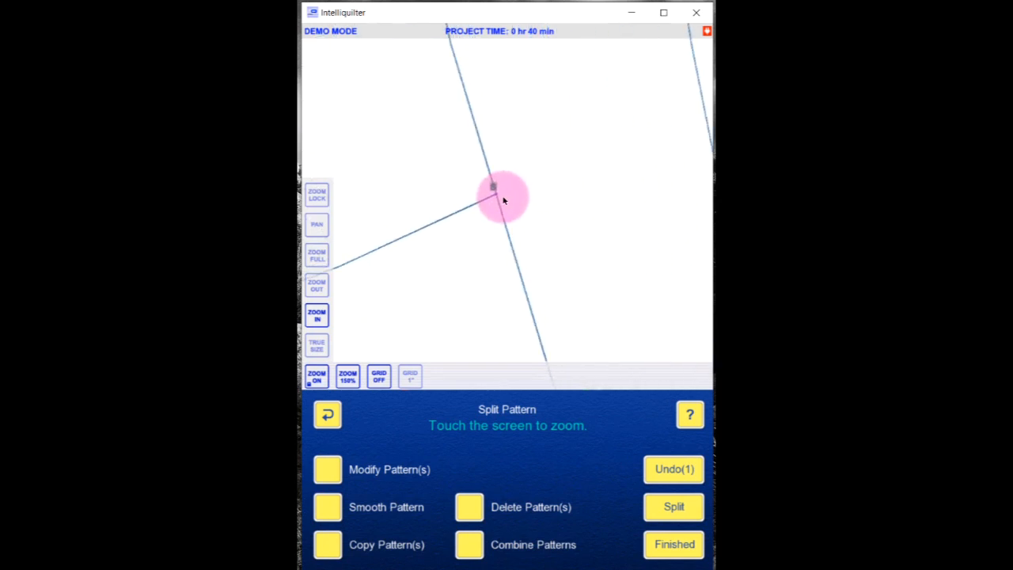
left_click(316, 376)
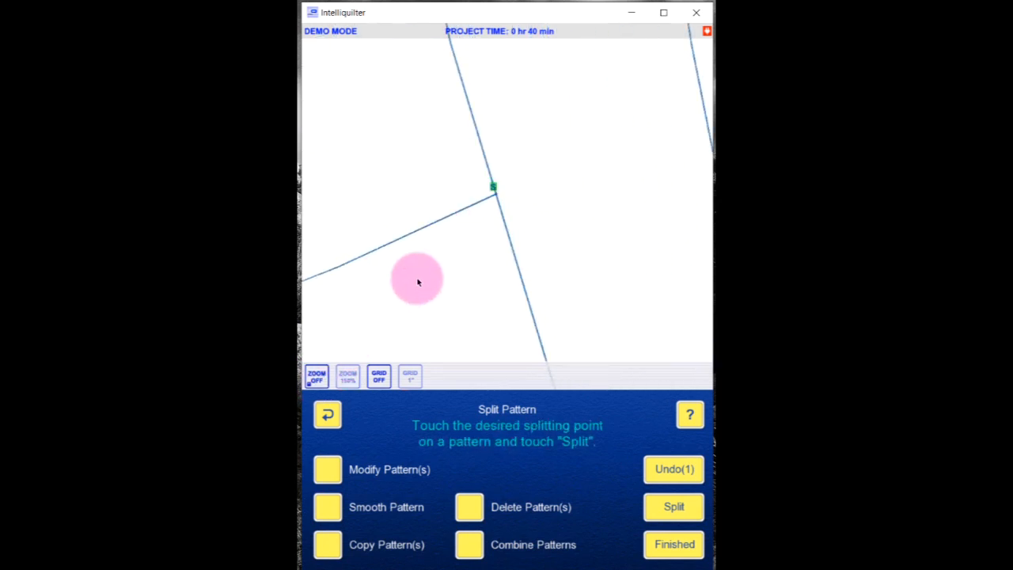
left_click(497, 203)
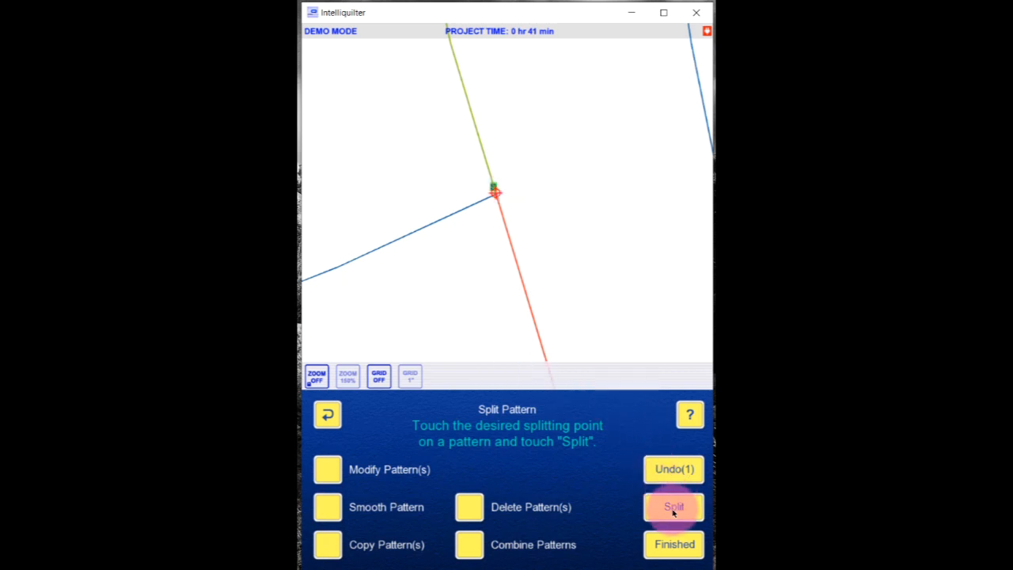
Copy the middle segment of the split right curve and move the copy into the empty space right of the design
left_click(316, 376)
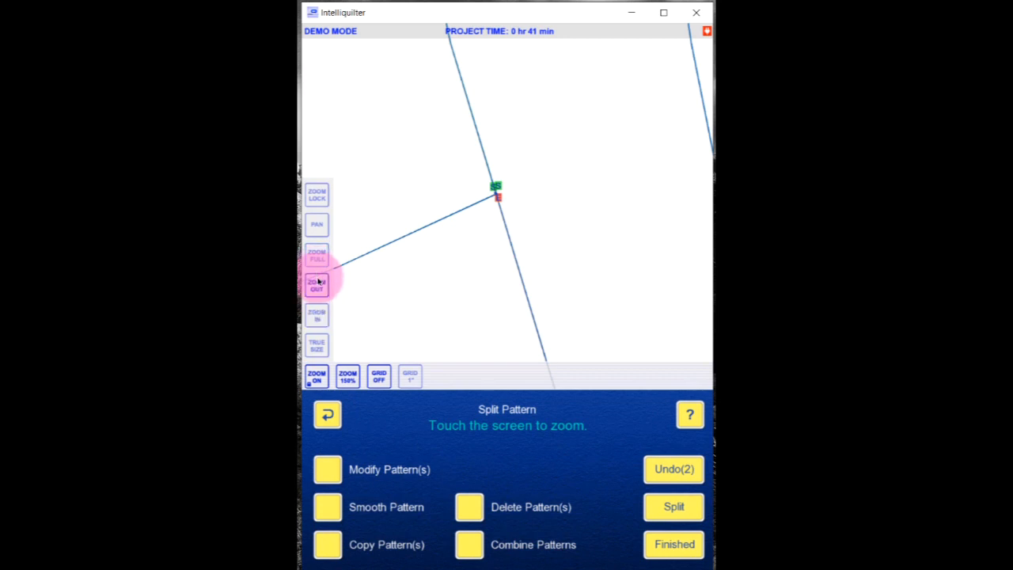
left_click(318, 291)
left_click(483, 118)
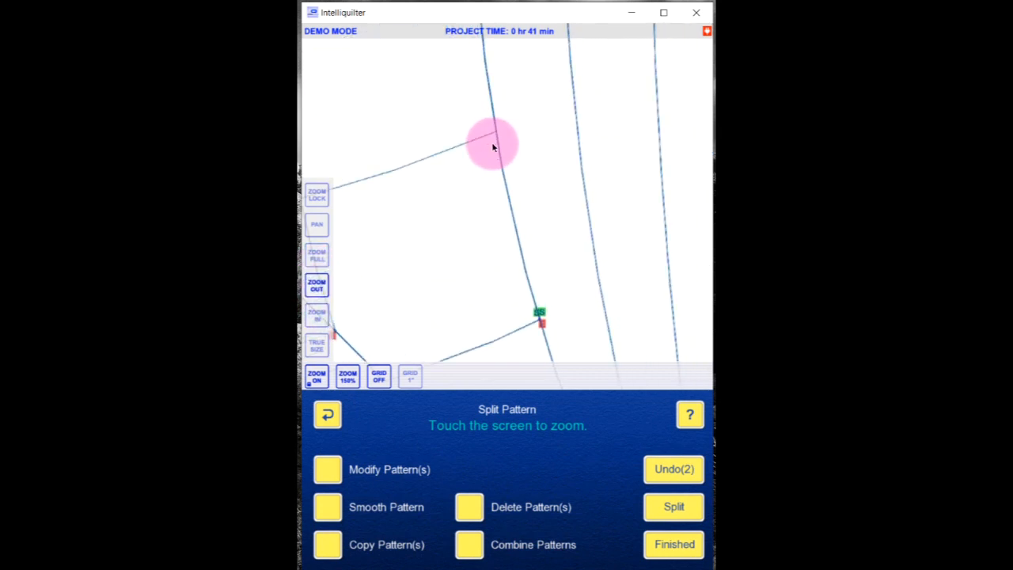
left_click(504, 147)
left_click(546, 267)
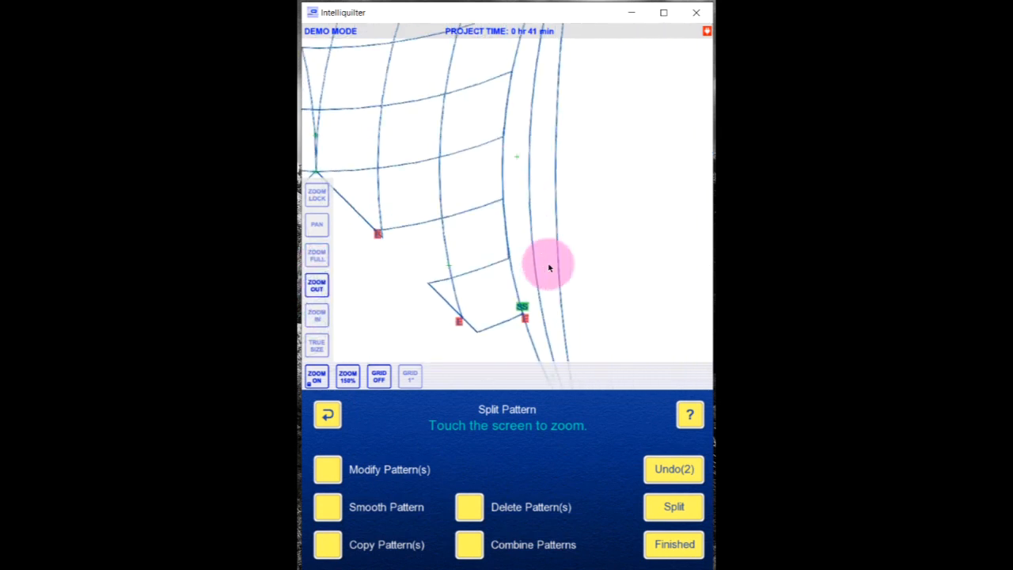
left_click(490, 174)
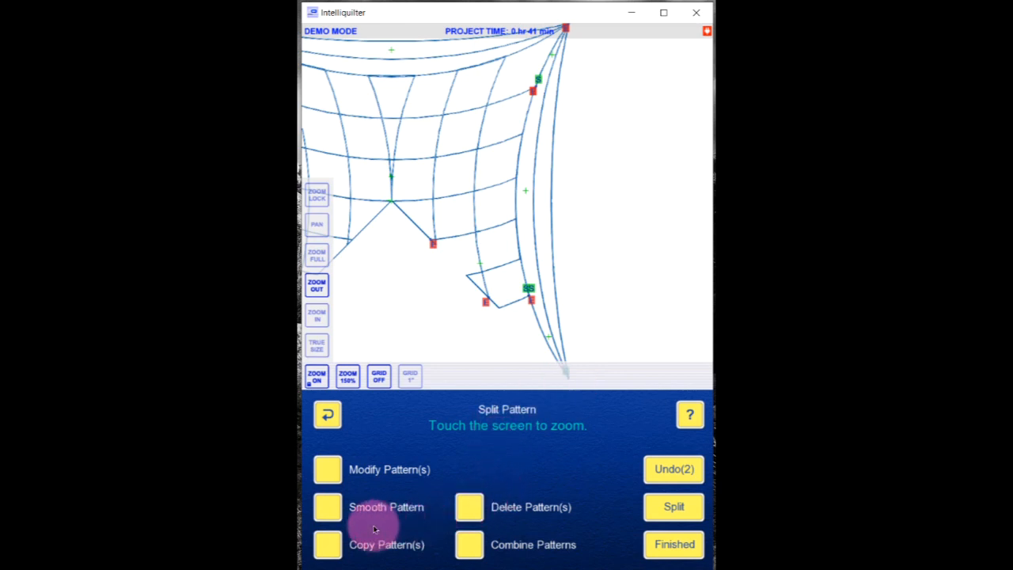
left_click(328, 544)
left_click(532, 196)
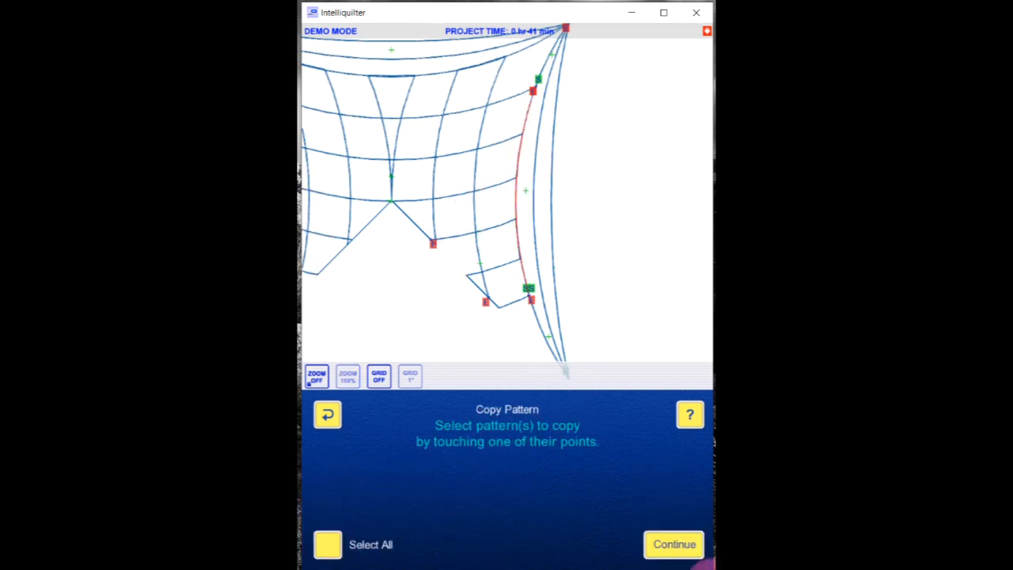
left_click(673, 543)
left_click_drag(516, 193, 638, 195)
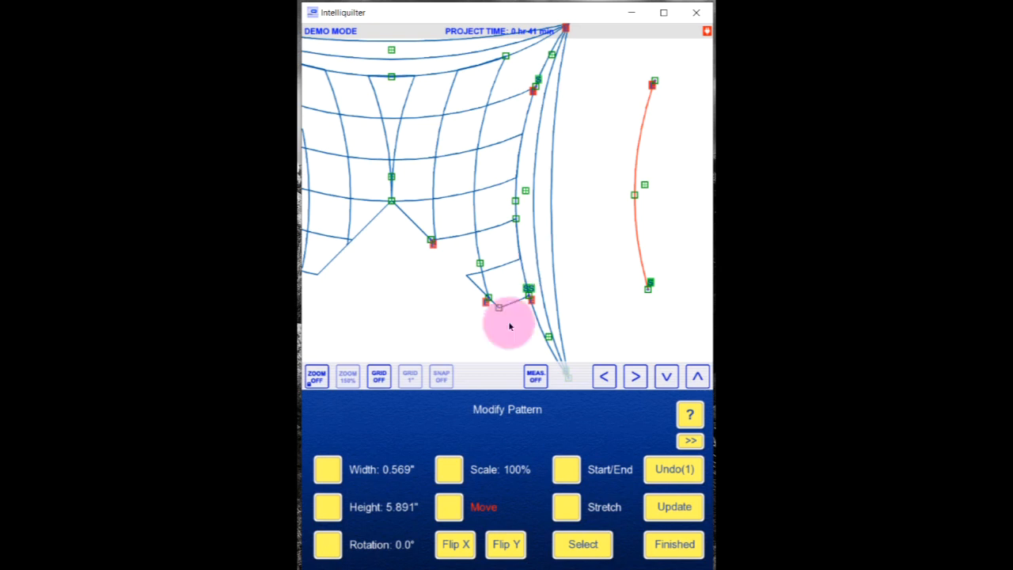
left_click(667, 558)
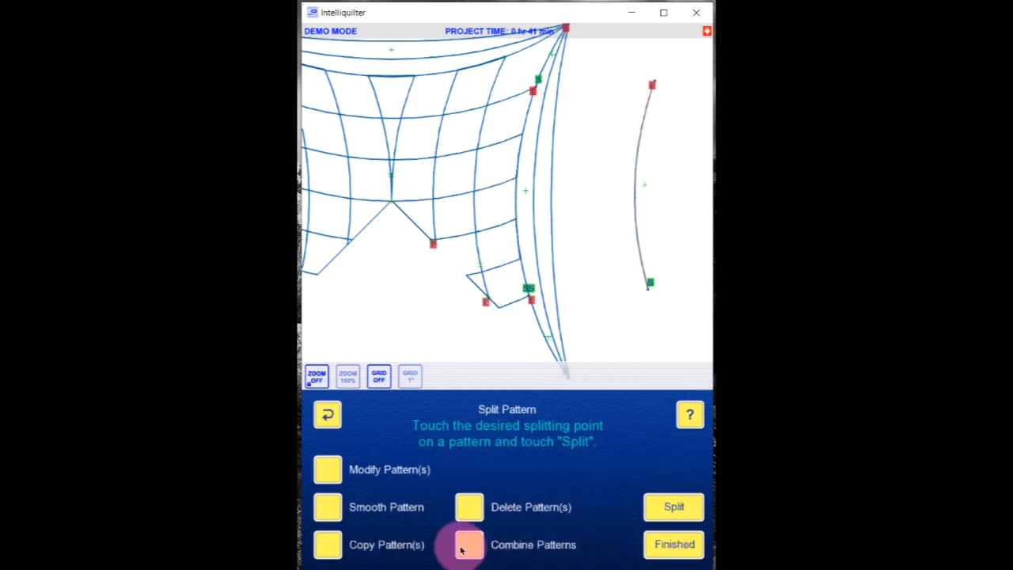
Combine the outer curves and horizontal grid lines with the middle segment of the innermost right curve, swapping that segment's start and end points
left_click(461, 548)
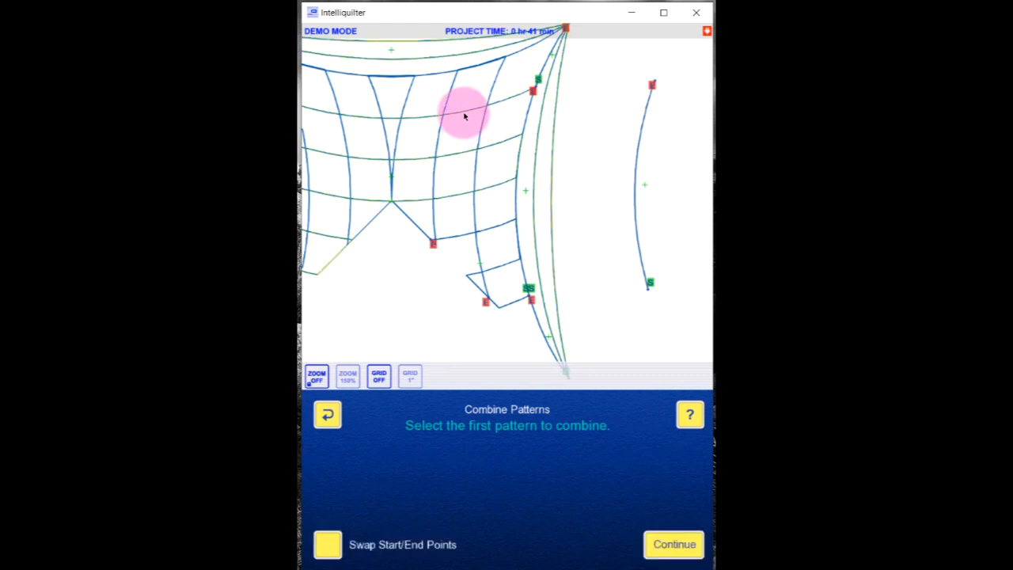
left_click(516, 174)
left_click(673, 544)
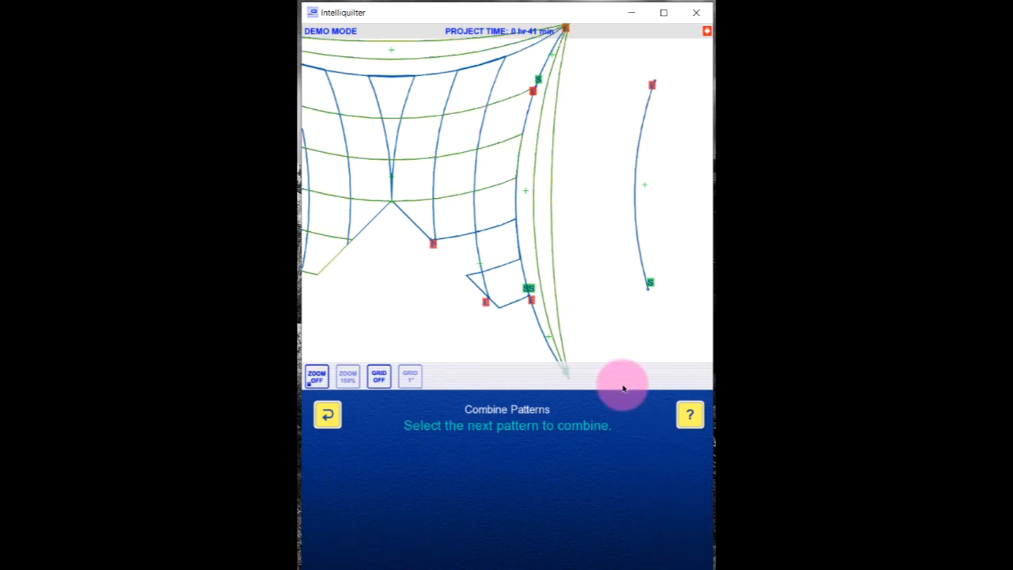
left_click(531, 114)
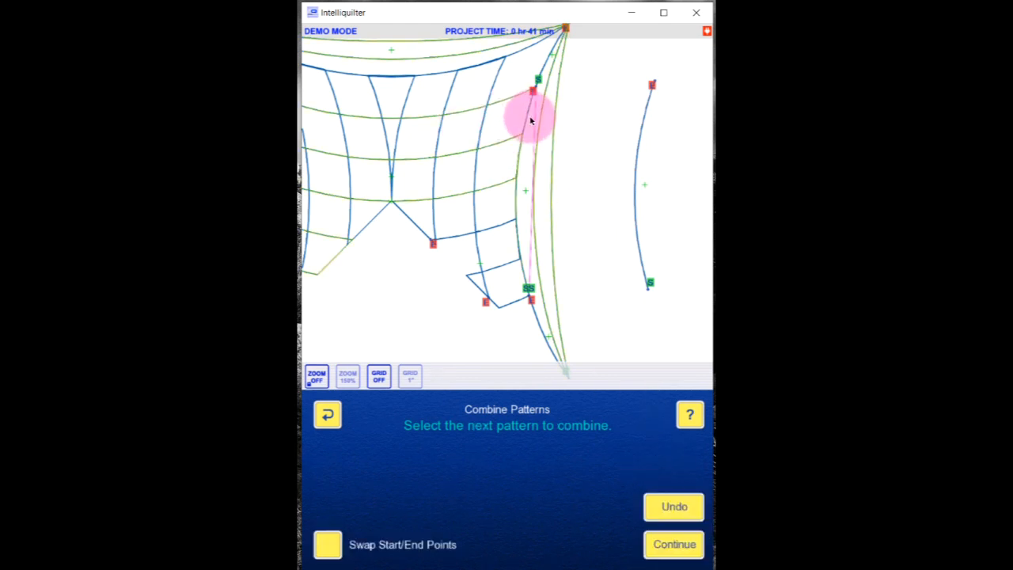
left_click(321, 545)
left_click(673, 544)
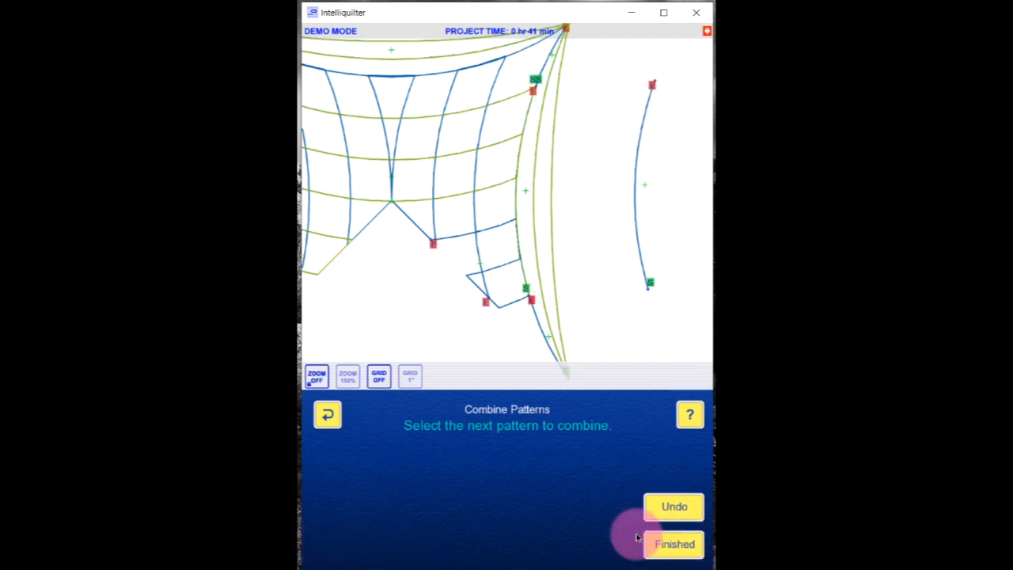
Add the short horizontal grid lines at the design's lower right to the combination and finish combining
left_click(512, 308)
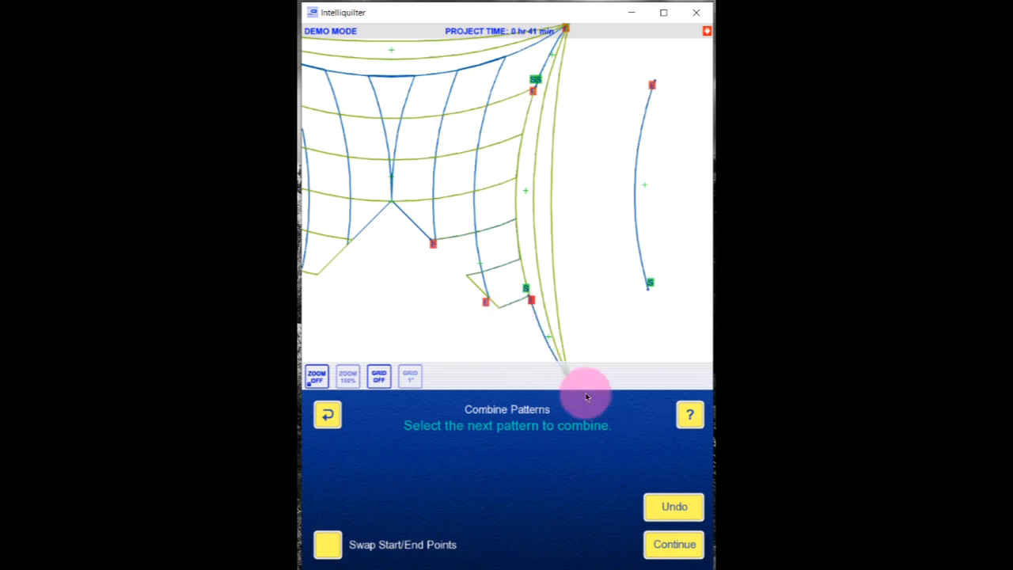
left_click(673, 544)
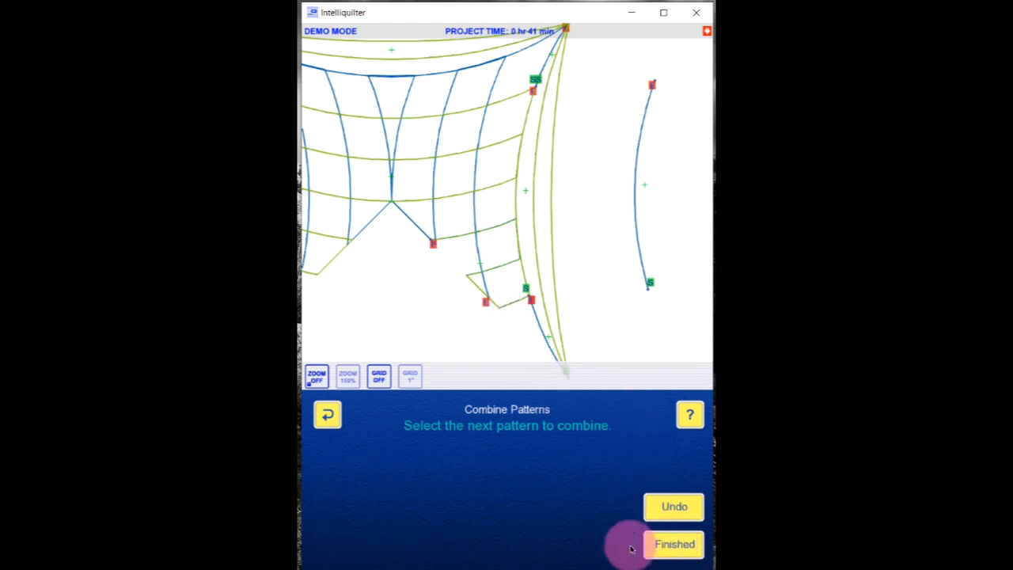
left_click(317, 377)
left_click(315, 227)
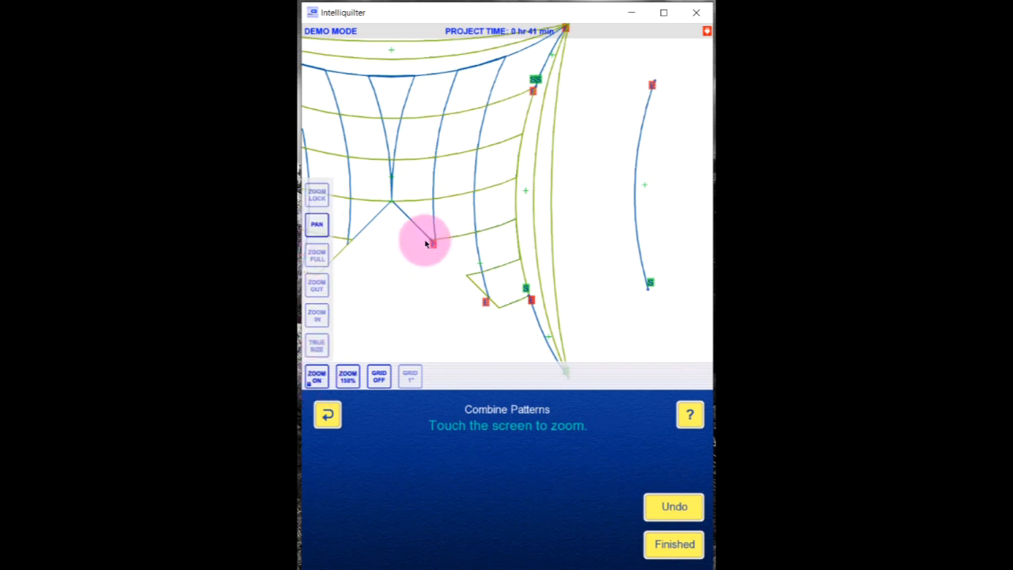
mouse_move(424, 240)
left_mouse_down()
mouse_move(607, 244)
mouse_move(606, 258)
mouse_move(578, 272)
mouse_move(538, 254)
left_mouse_up()
left_click(667, 544)
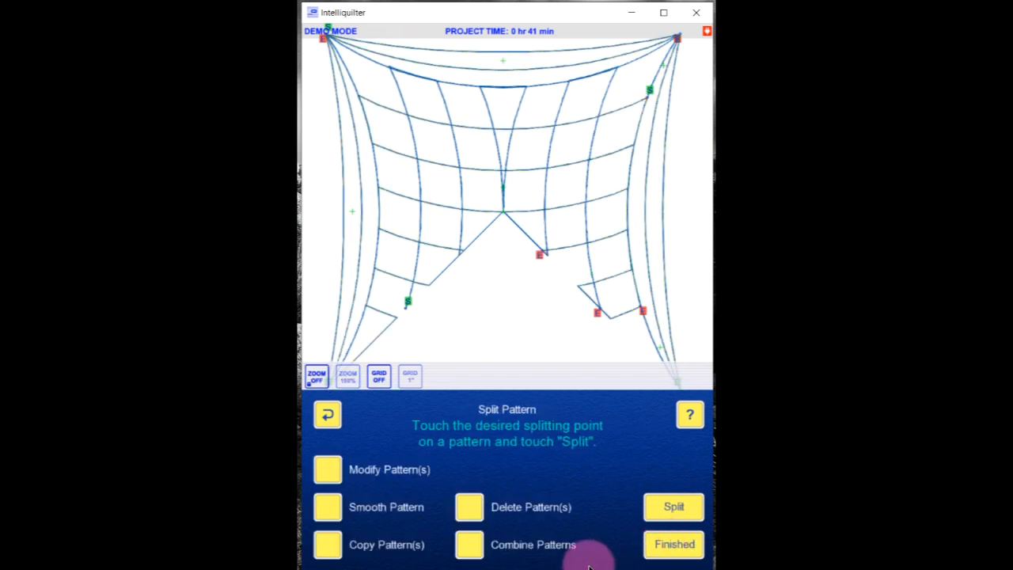
Combine the main pattern with the vertical grid lines, swapping their start and end points and connecting with a continuous stitch line
left_click(468, 545)
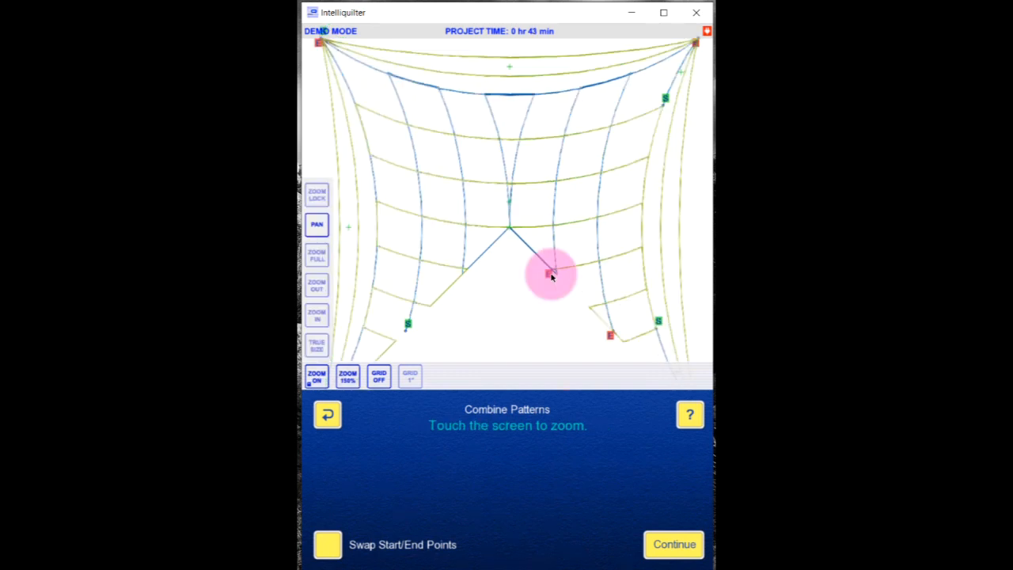
left_click(671, 546)
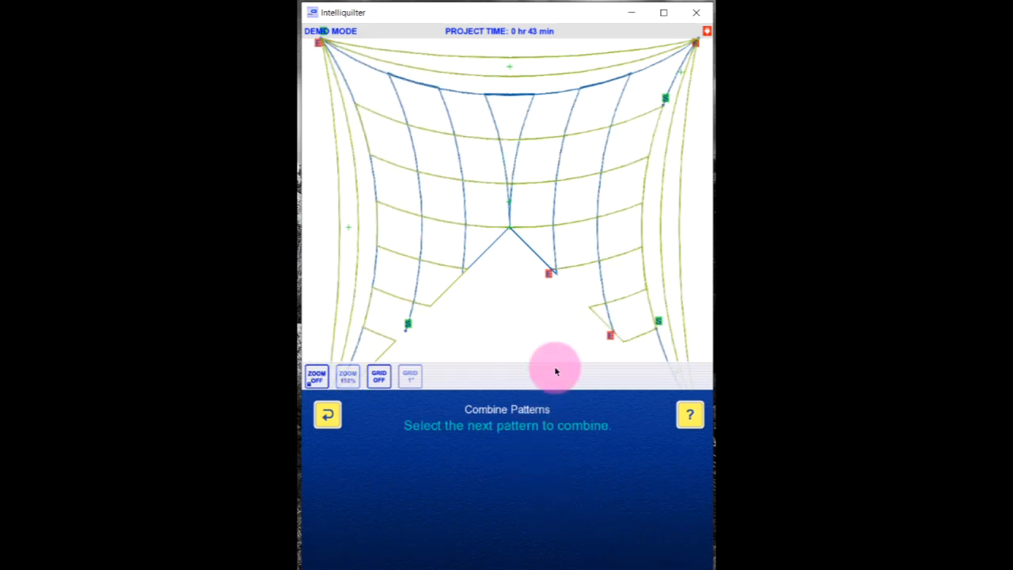
left_click(599, 289)
left_click(328, 546)
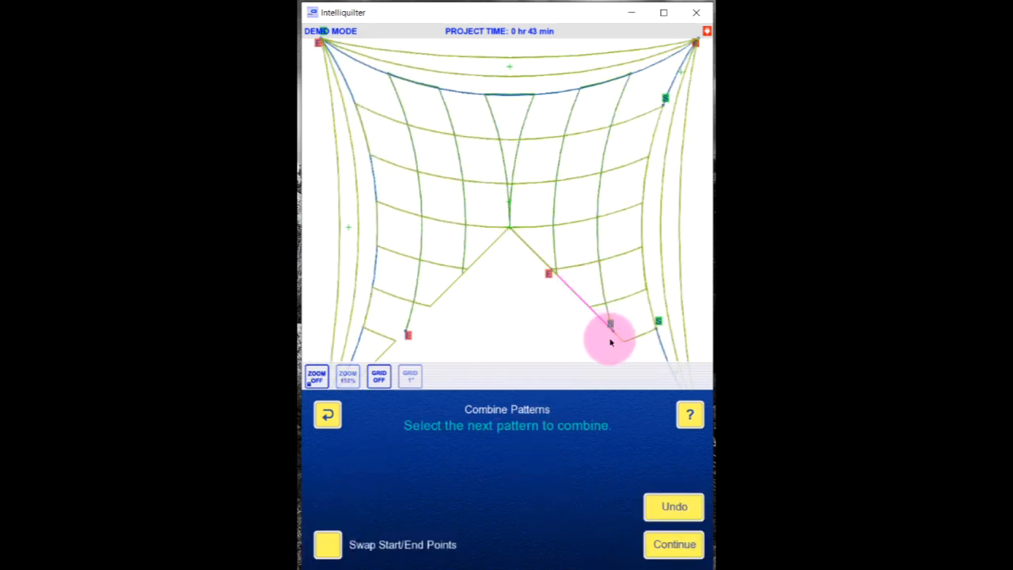
left_click(682, 545)
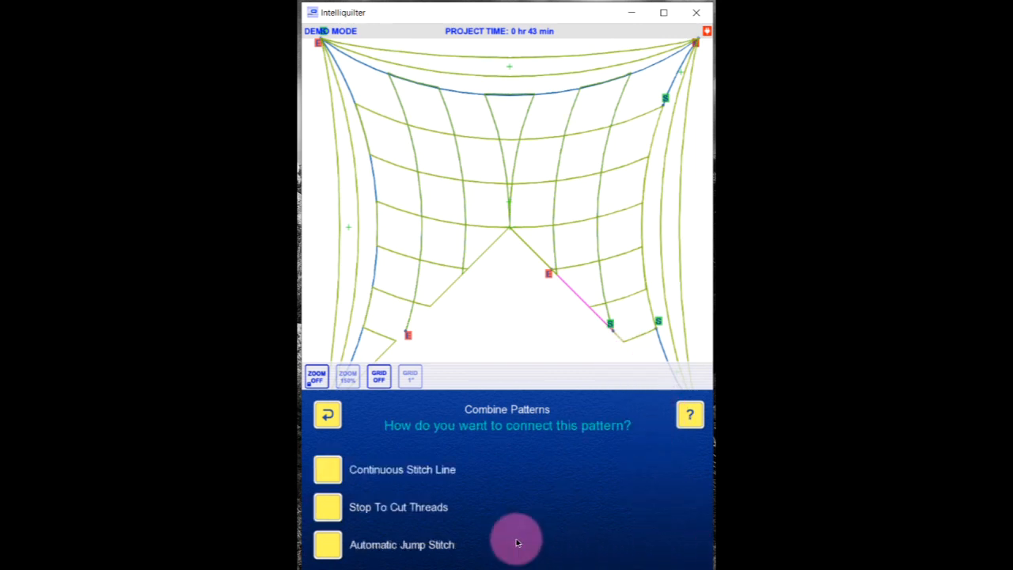
left_click(328, 465)
Add the innermost left curve to the combination with a continuous stitch line
left_click(326, 380)
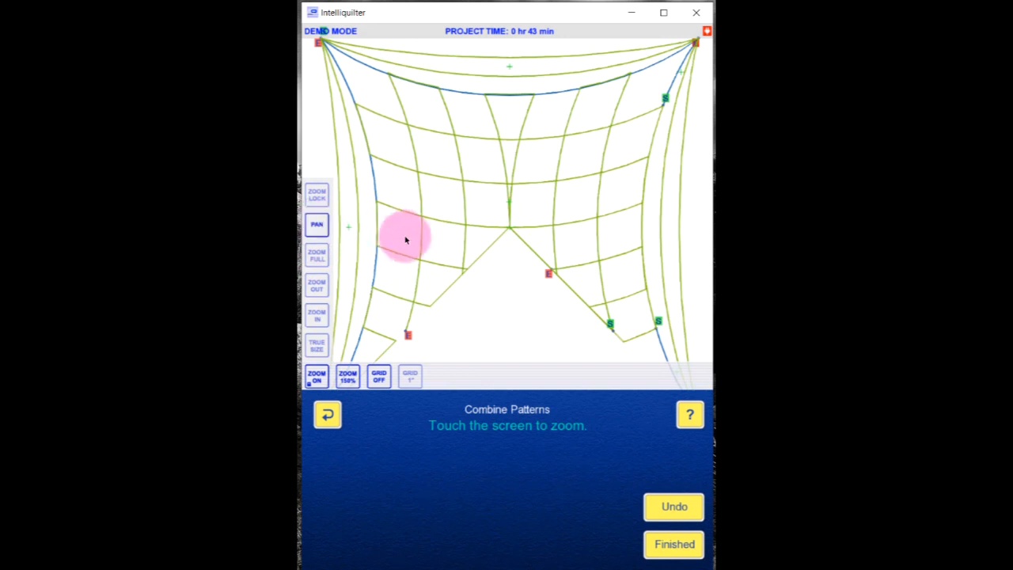
left_click_drag(474, 229, 559, 133)
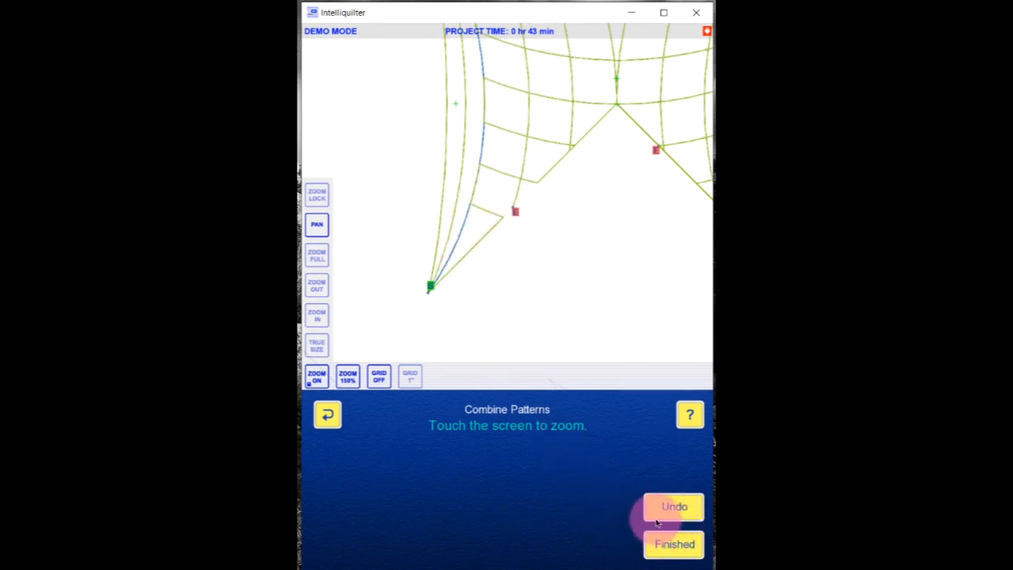
left_click(316, 376)
left_click(462, 238)
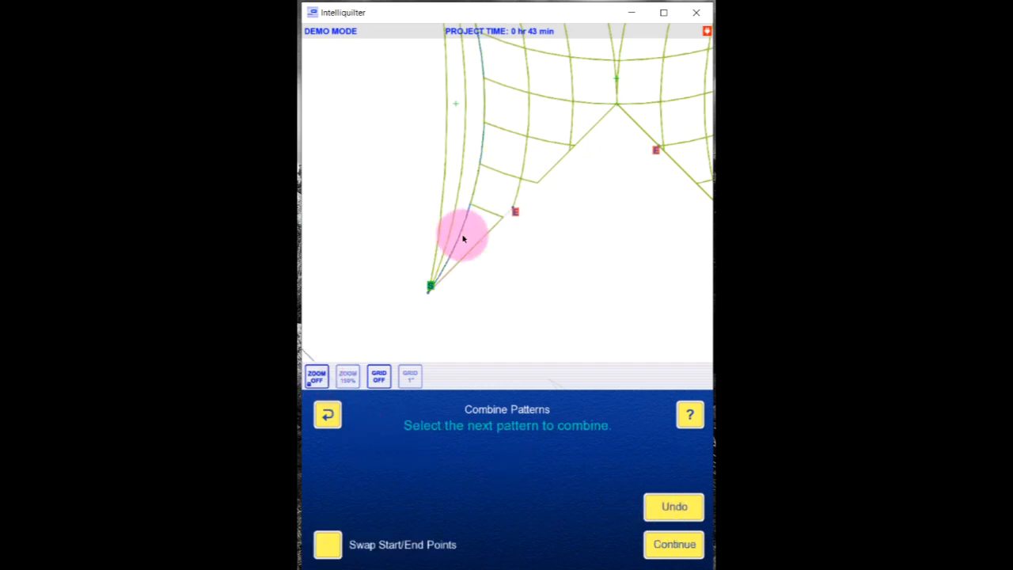
left_click(674, 546)
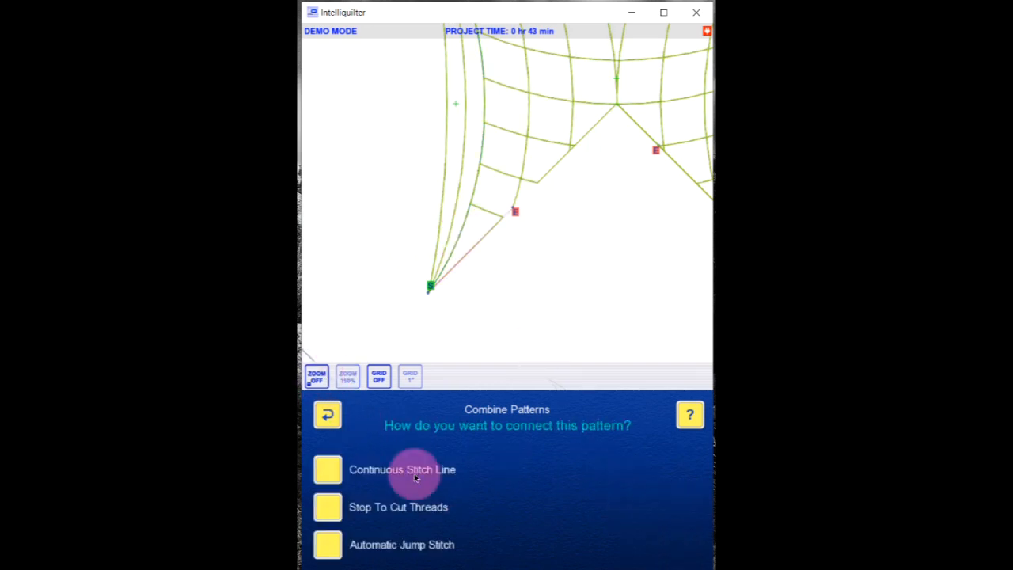
left_click(328, 466)
Add the innermost curve along the design's upper edge to the combination and finish combining
left_click(316, 376)
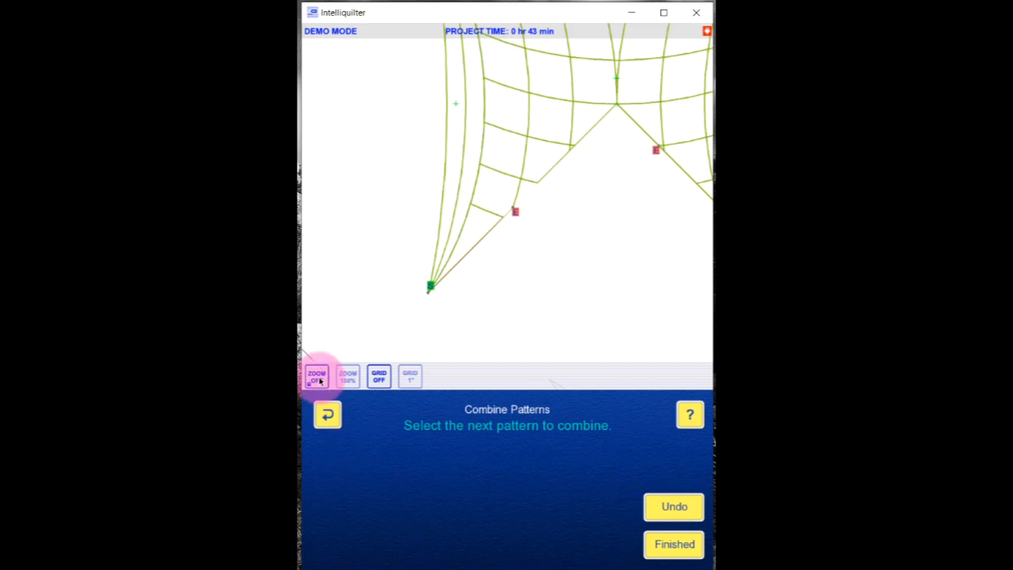
left_click(328, 280)
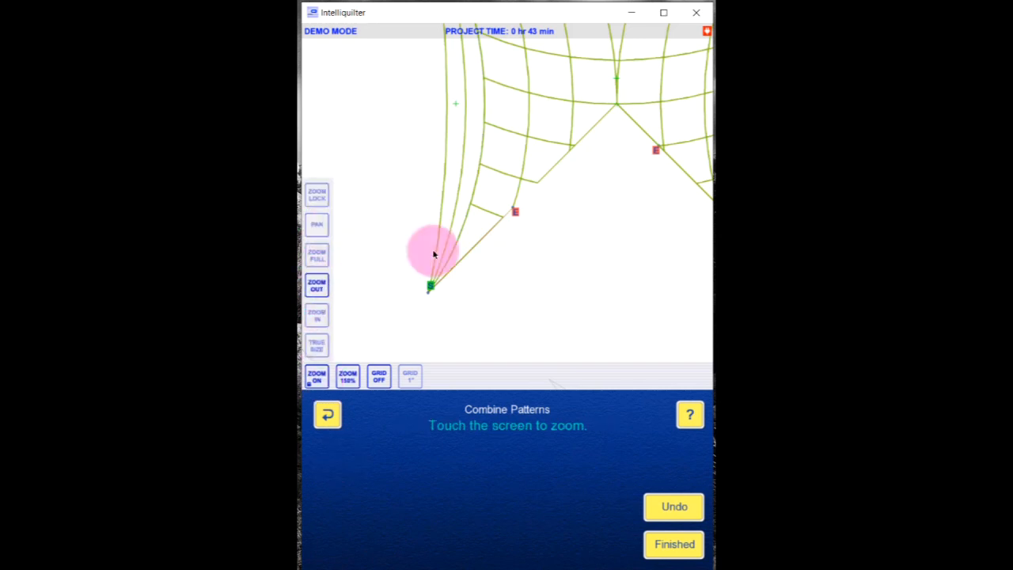
left_click(622, 111)
left_click(316, 377)
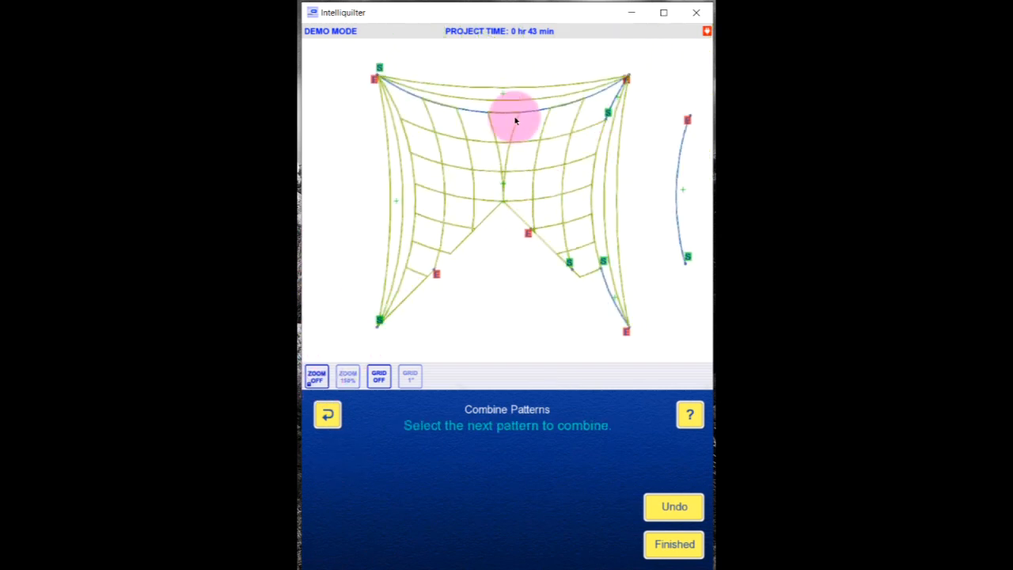
left_click(468, 110)
left_click(676, 543)
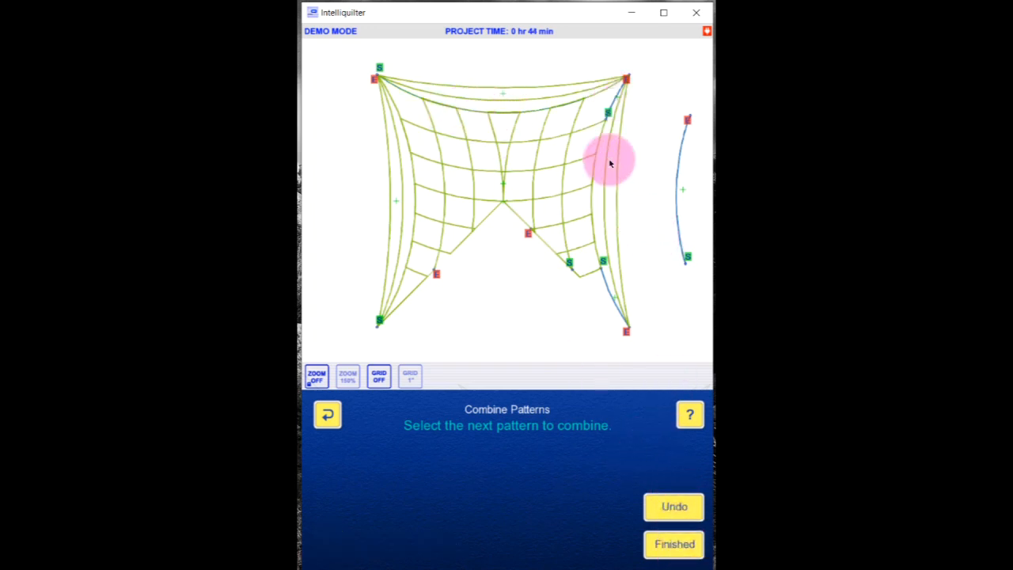
left_click(671, 543)
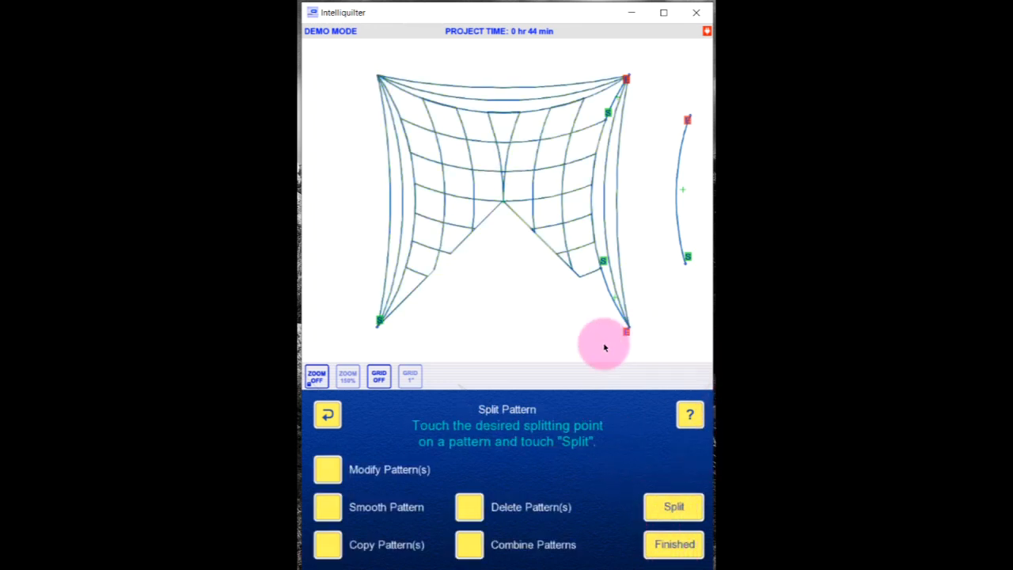
Move the copied curve segment back into the gap between the two remaining pieces of the innermost right curve
left_click(328, 469)
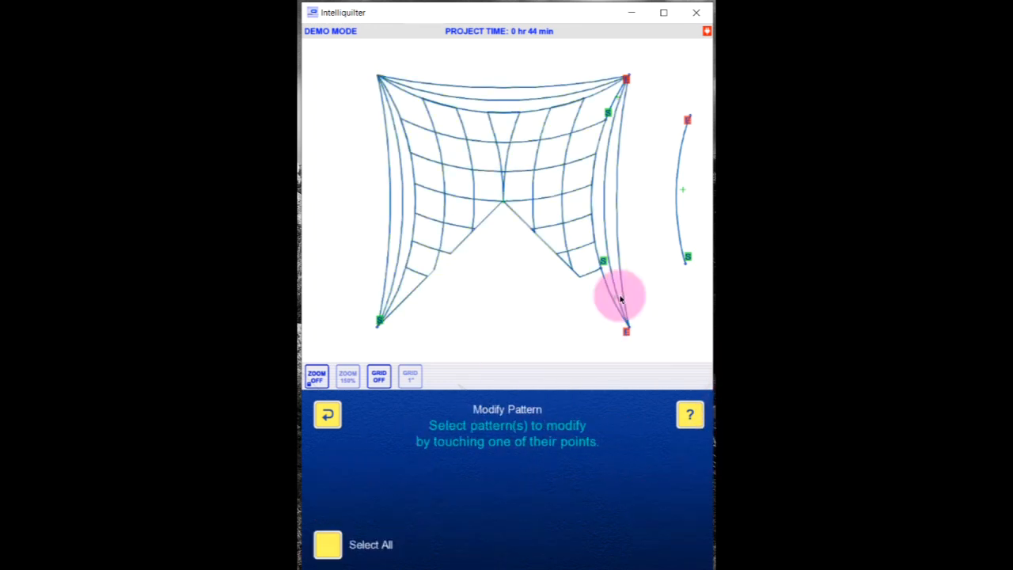
left_click(685, 221)
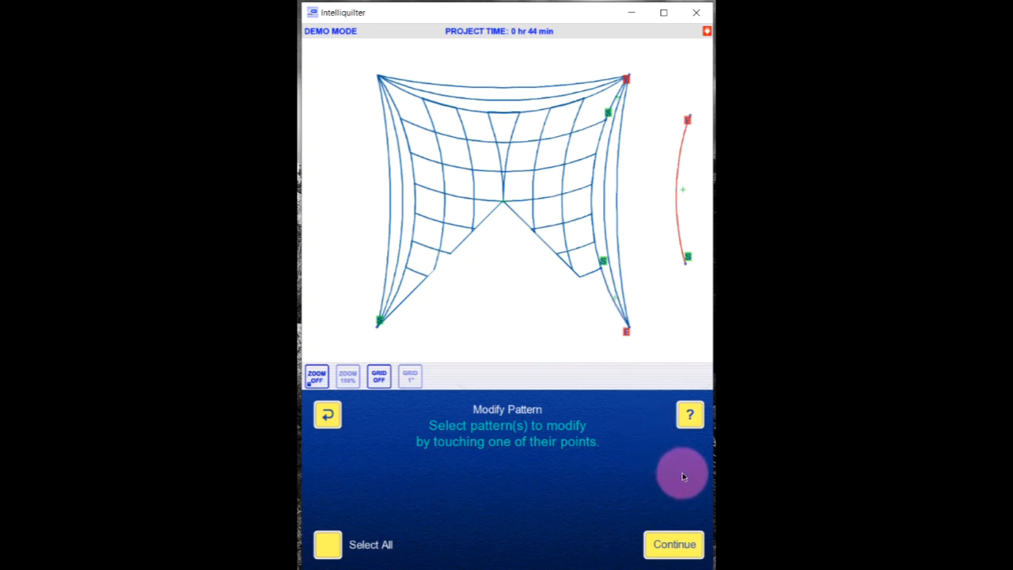
left_click(671, 546)
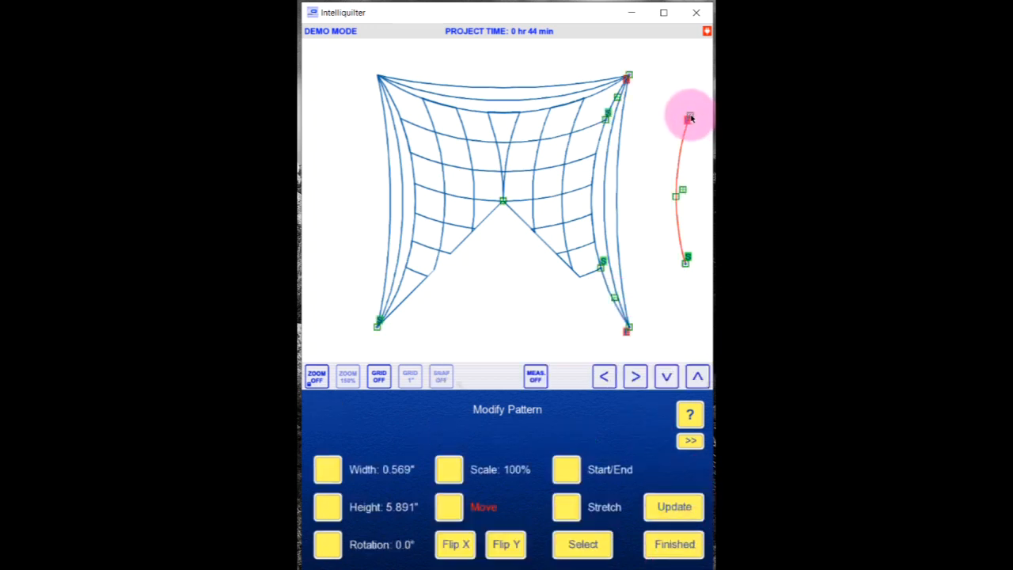
left_click_drag(689, 117, 611, 120)
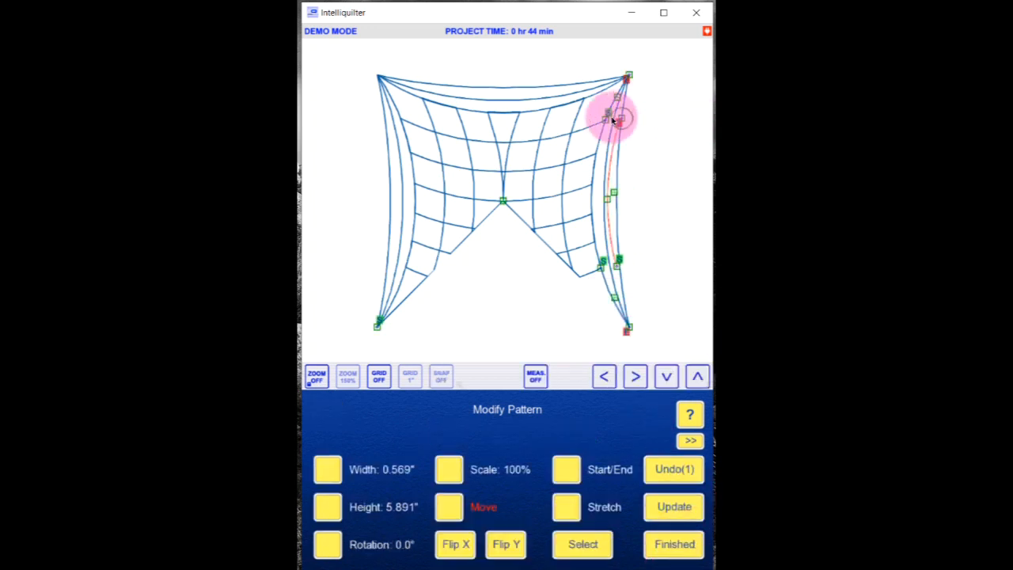
left_click(679, 545)
Swap the start and end points of the copied segment while combining it with the main pattern, and undo the picks
left_click(471, 544)
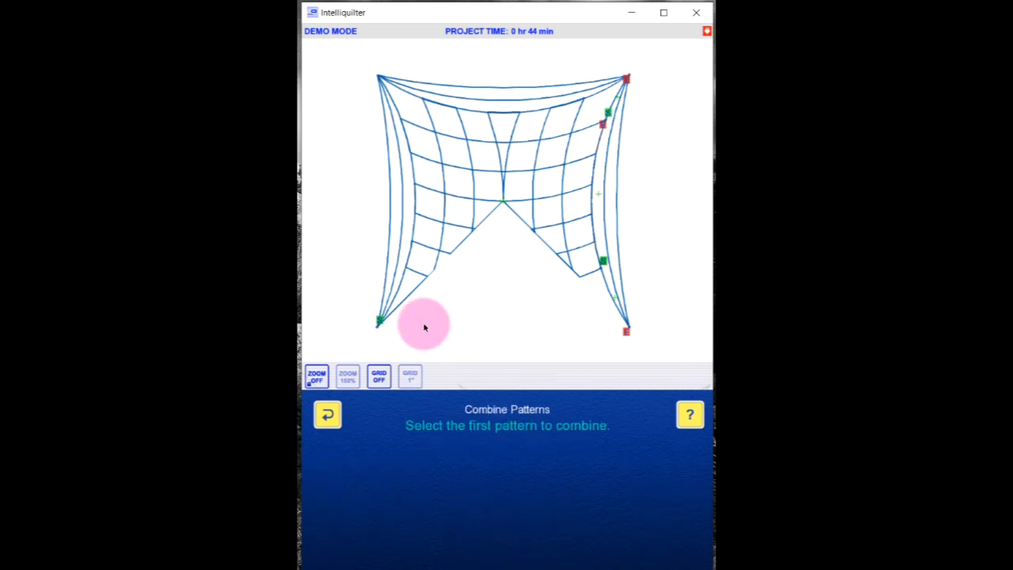
left_click(384, 262)
left_click(666, 550)
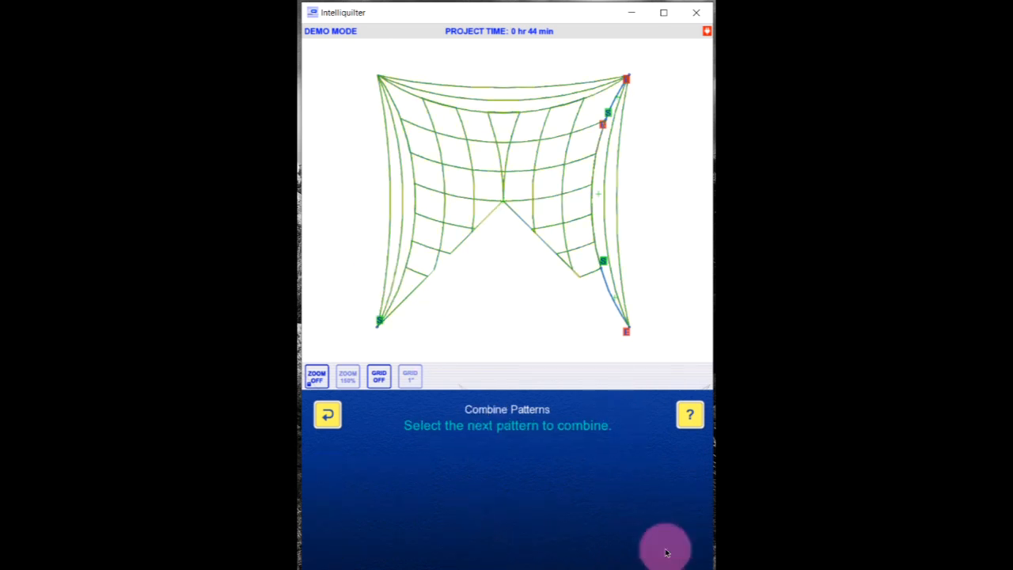
left_click(600, 264)
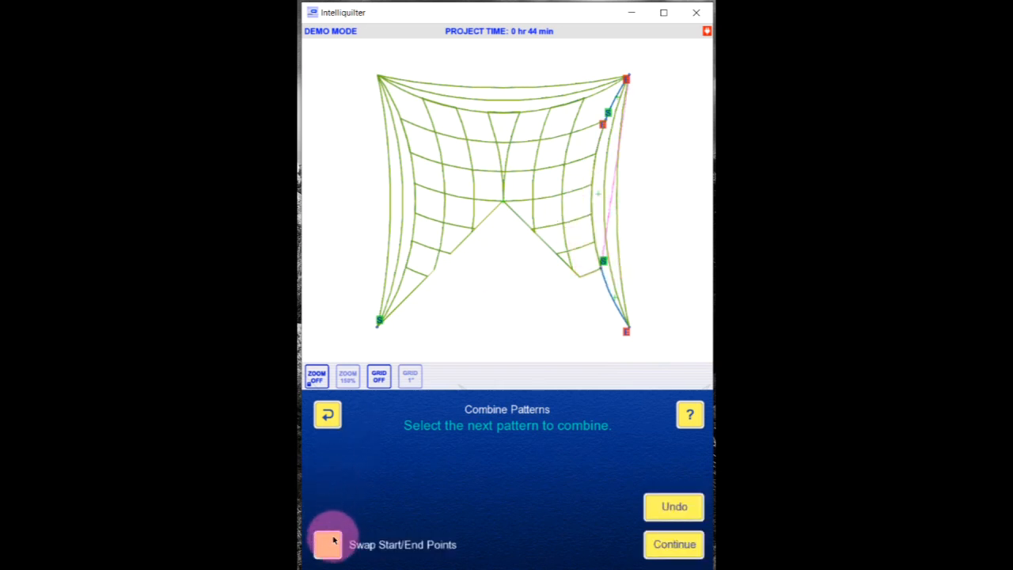
left_click(614, 103)
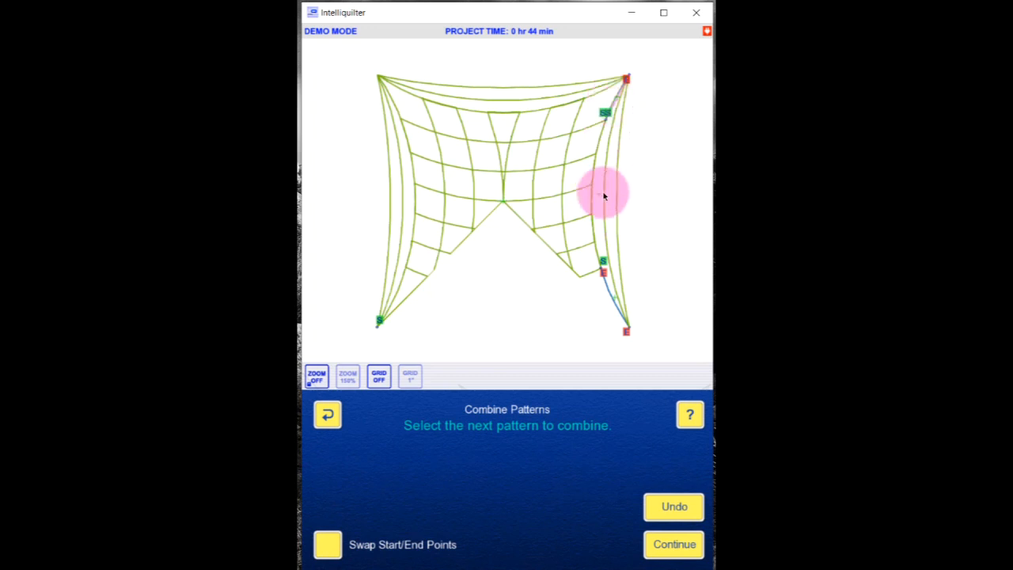
left_click(671, 508)
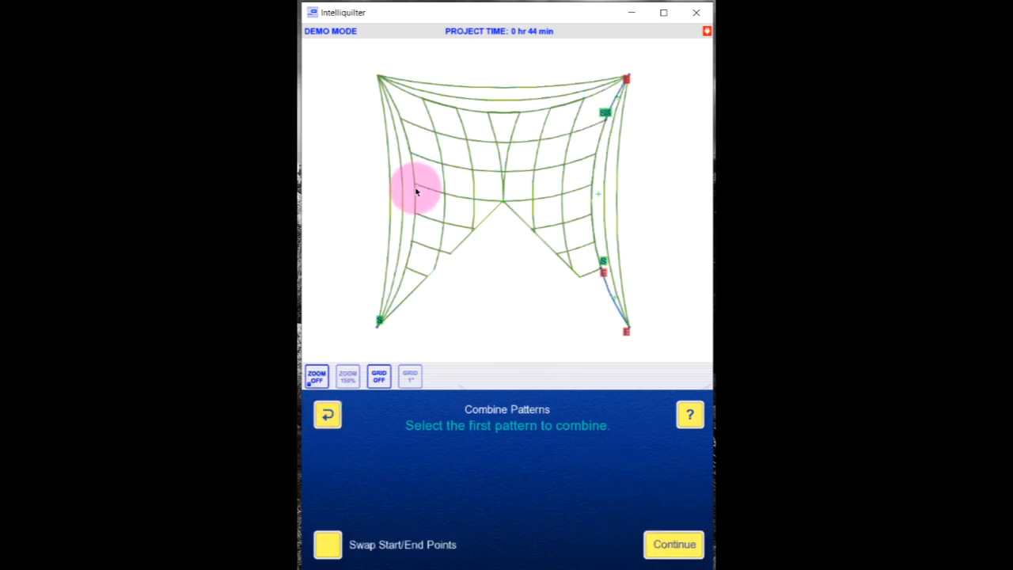
Start combining with the main pattern and add the upper piece of the innermost right curve with its start and end points swapped
left_click(316, 376)
left_click(316, 313)
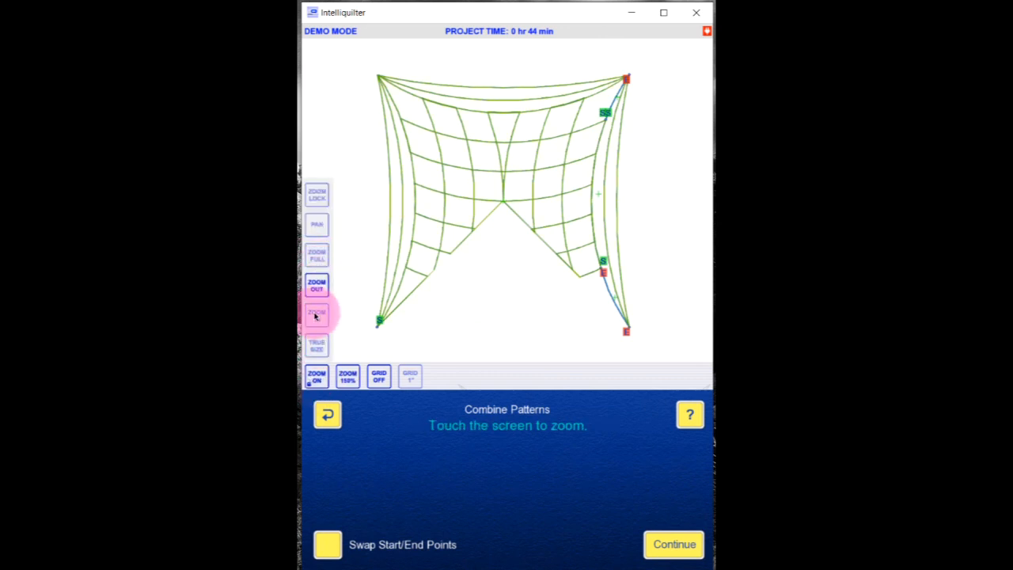
left_click(603, 106)
left_click(542, 208)
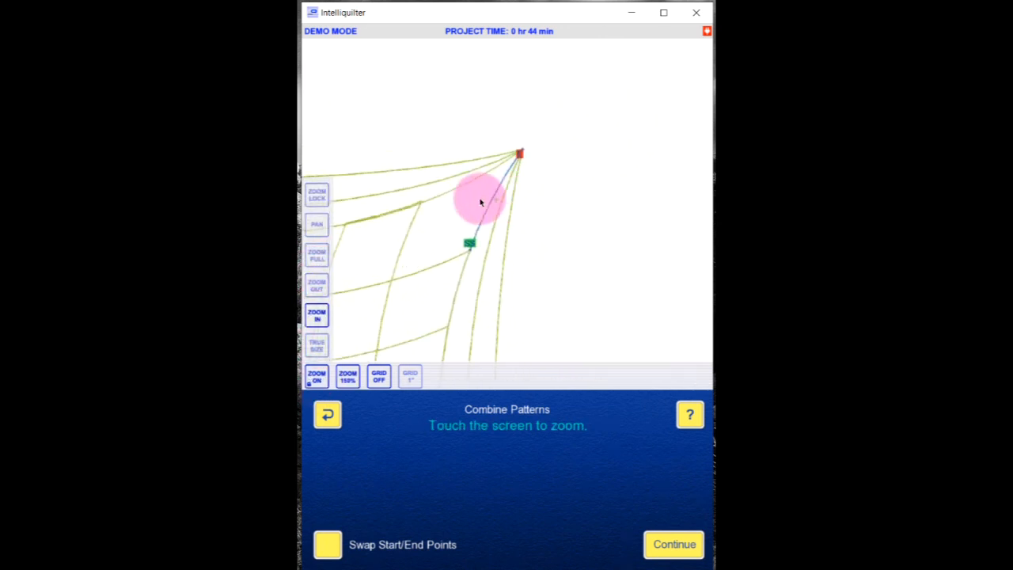
left_click(481, 201)
left_click(512, 230)
left_click(315, 377)
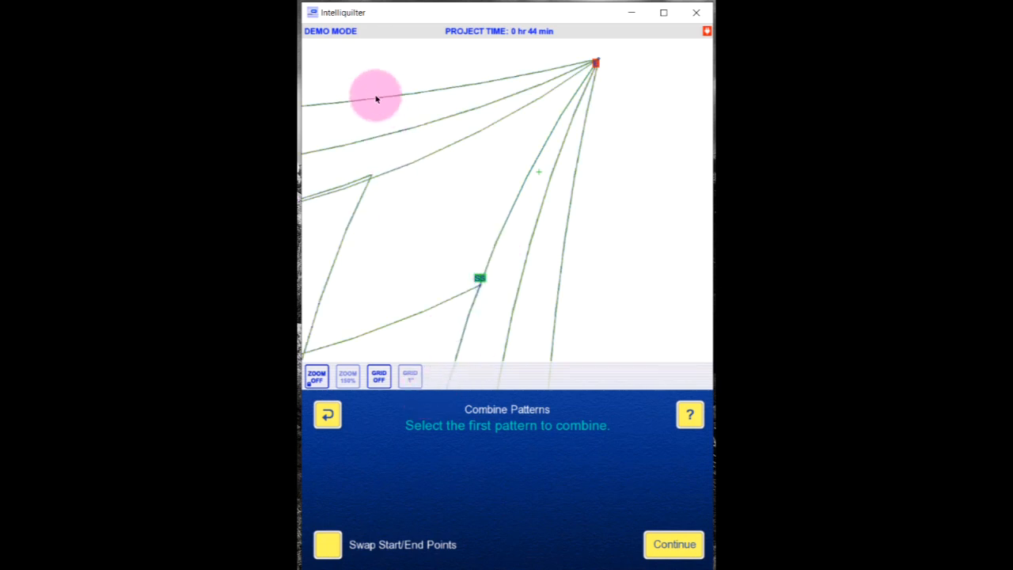
left_click(673, 543)
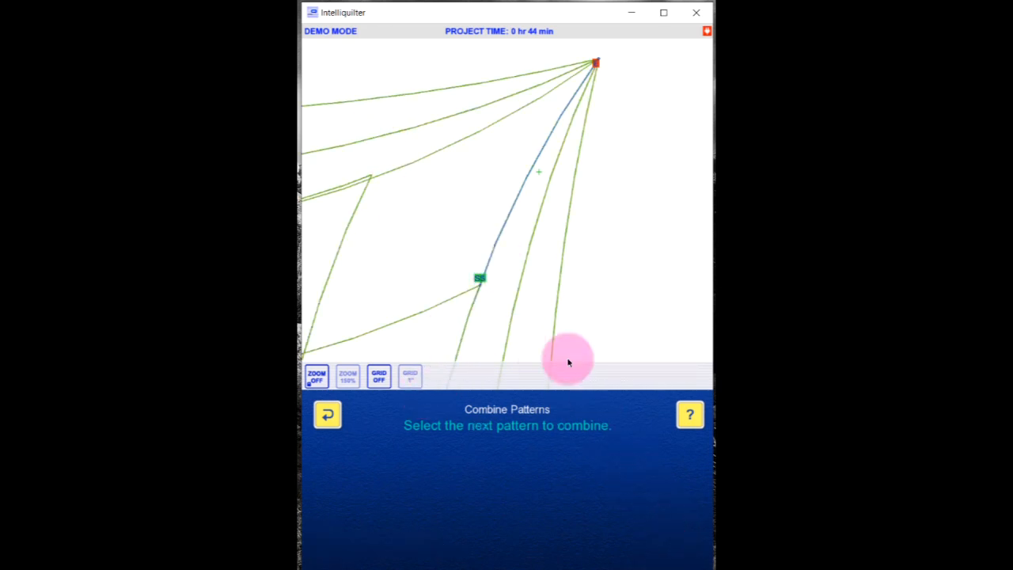
left_click(503, 239)
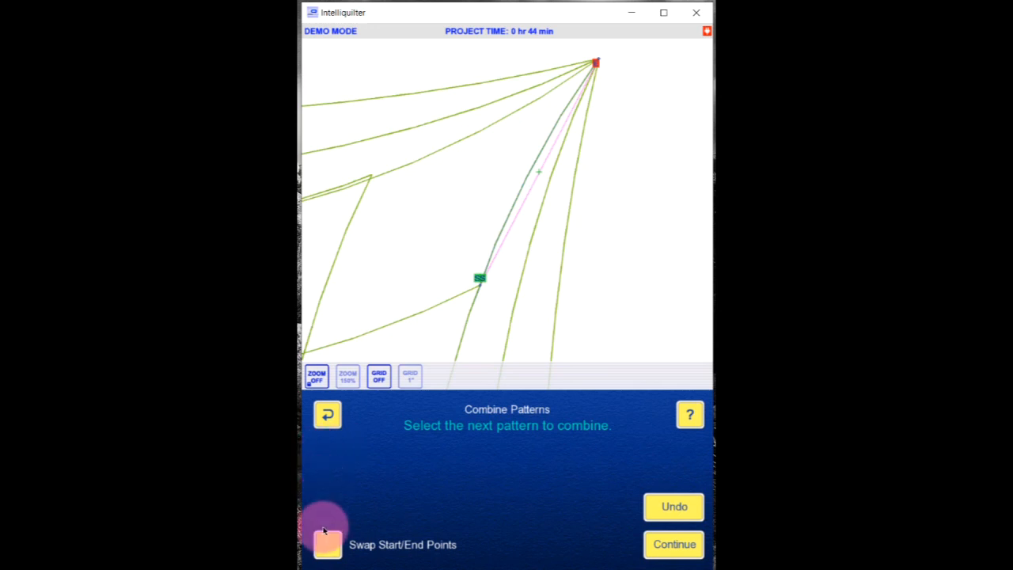
Accept the upper piece and add the copied middle segment of the innermost right curve to the combination
left_click(314, 376)
left_click(316, 285)
left_click(436, 293)
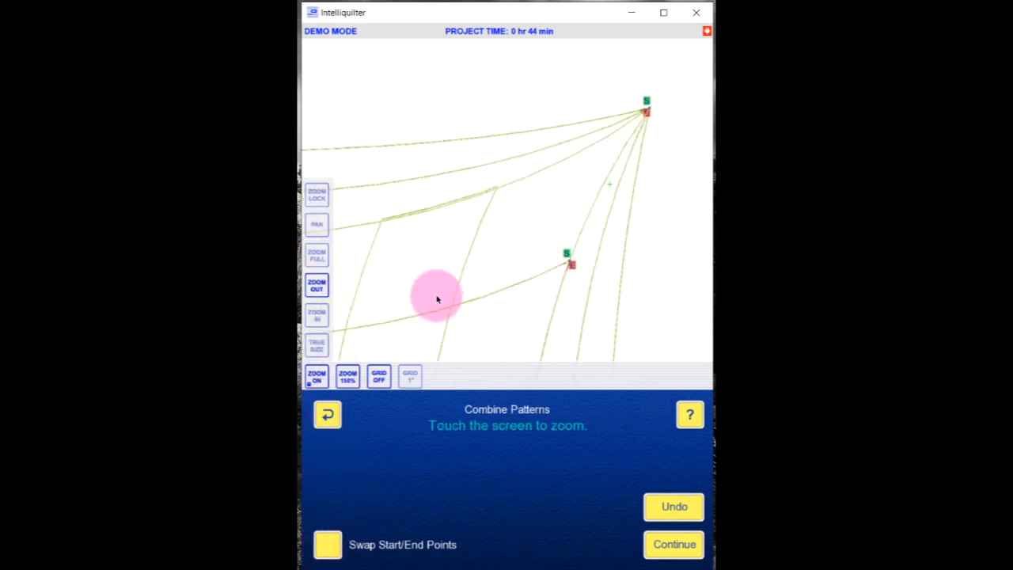
left_click(420, 253)
left_click(483, 224)
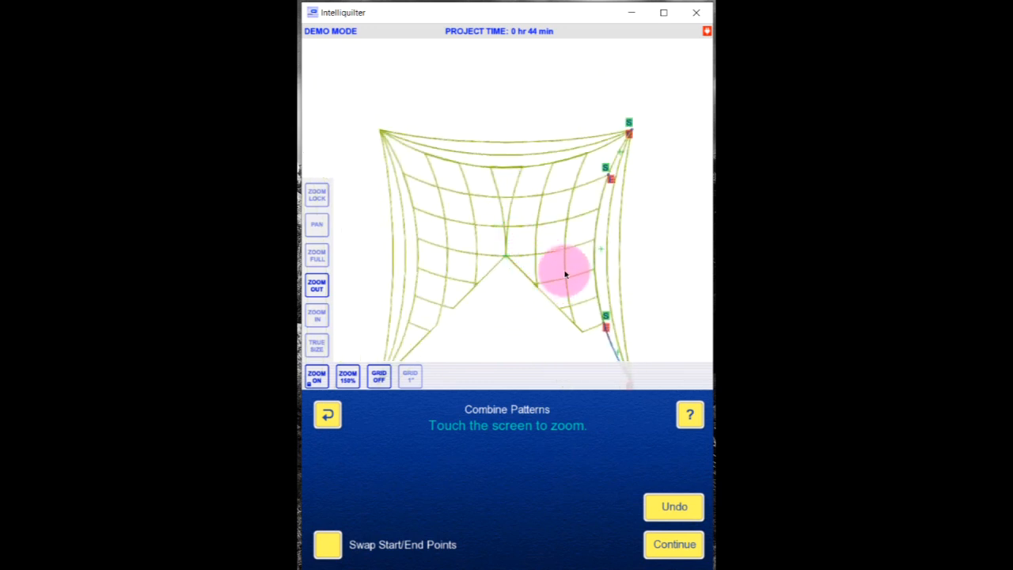
left_click(668, 542)
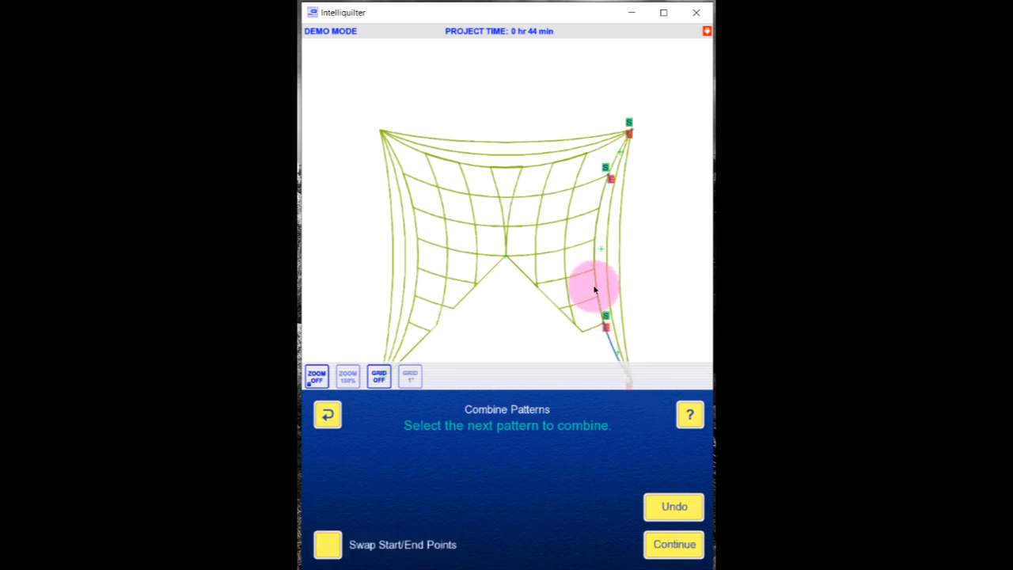
left_click(673, 544)
Add the lower piece of the innermost right curve to the combination and finish combining
left_click(613, 353)
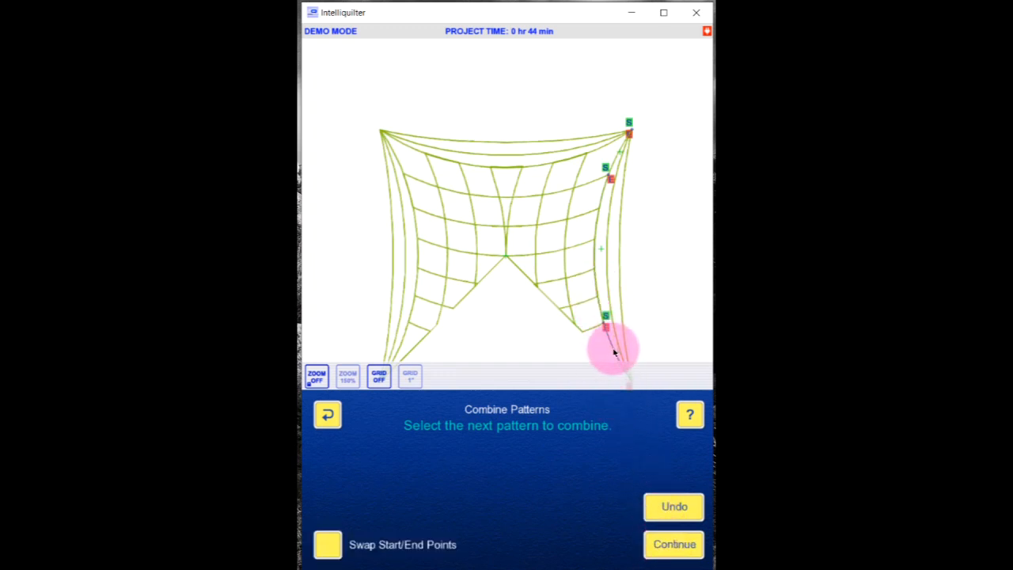
left_click(672, 543)
left_click(674, 546)
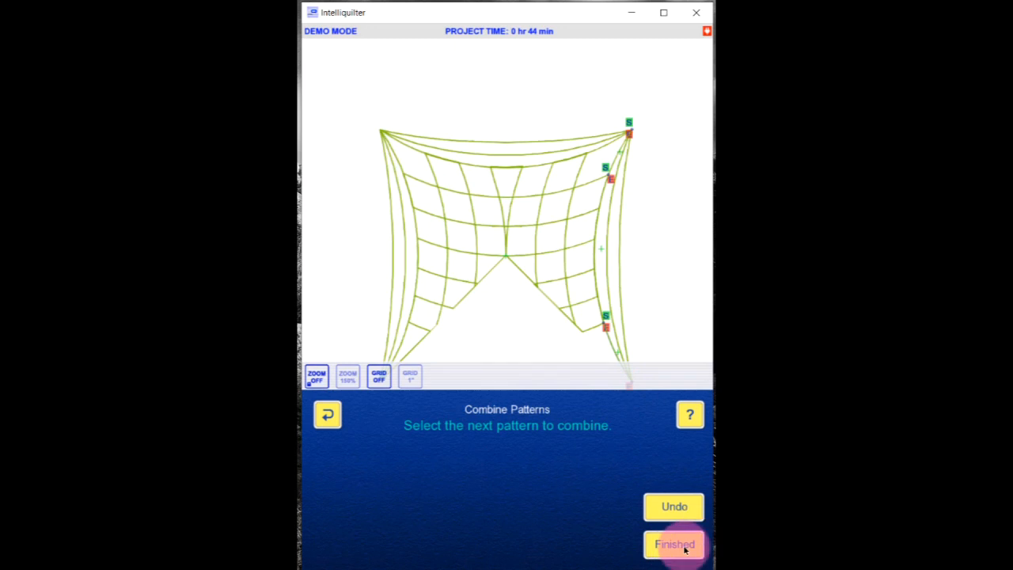
Finish modifying the combined crosshatch pattern and return to the main quilt design screen
left_click(538, 274)
left_click(323, 380)
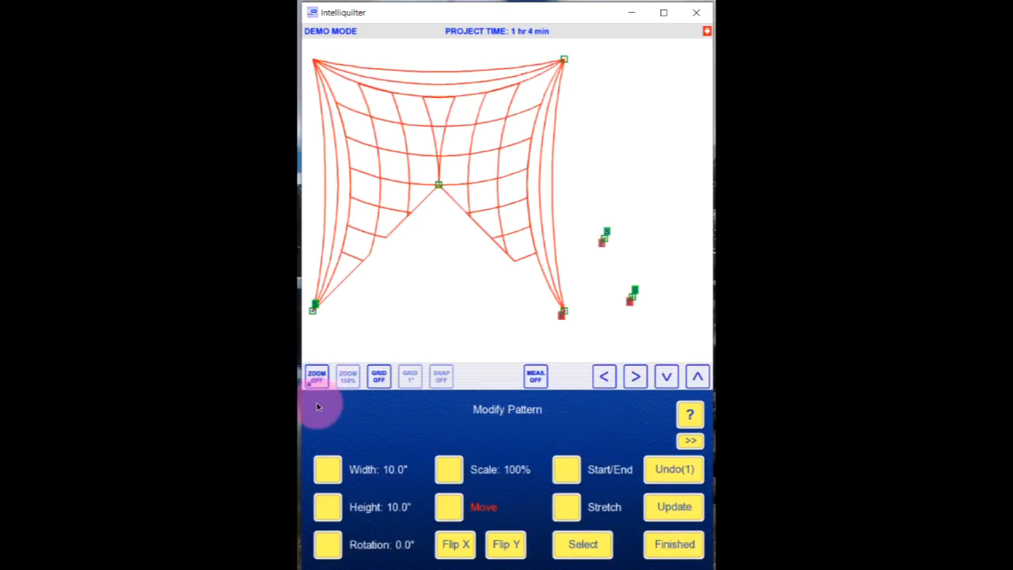
left_click(316, 377)
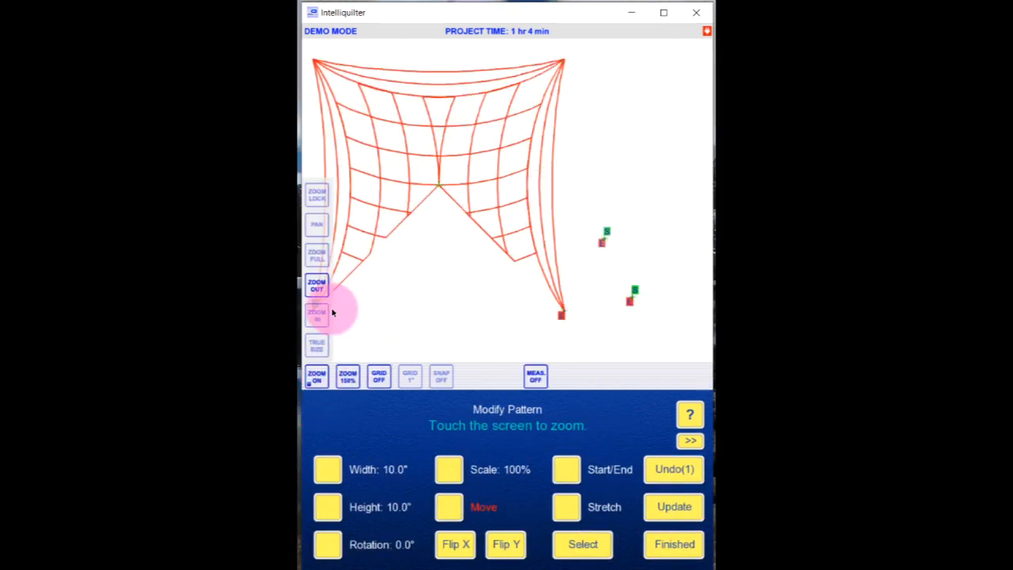
left_click(325, 313)
left_click(452, 199)
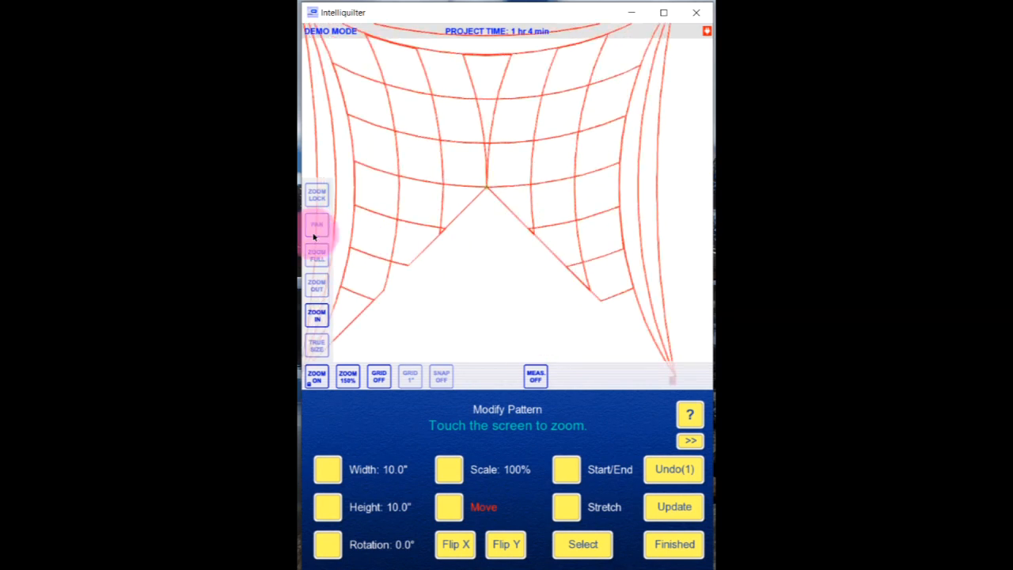
left_click(321, 281)
left_click(477, 159)
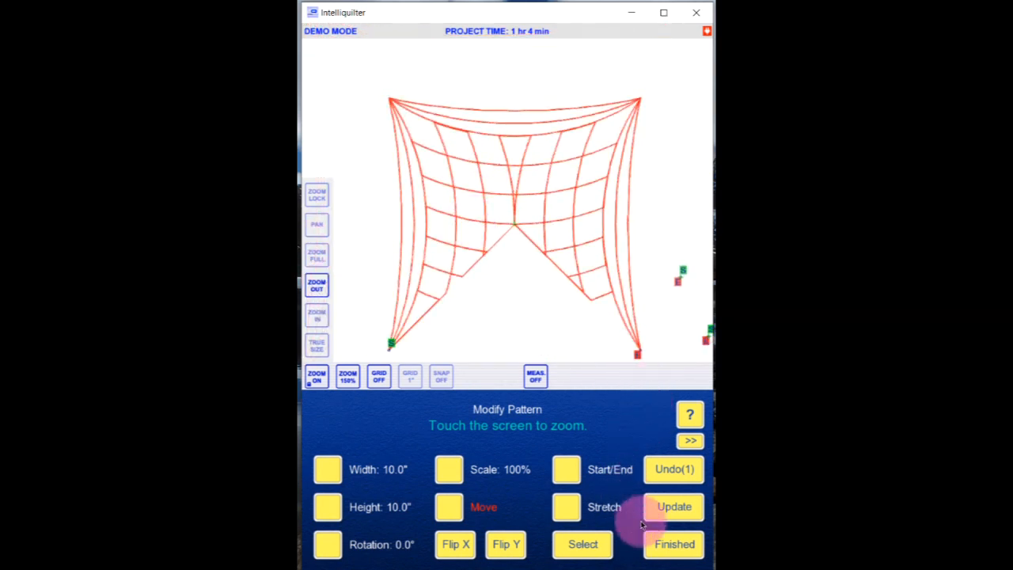
left_click(671, 544)
left_click(670, 550)
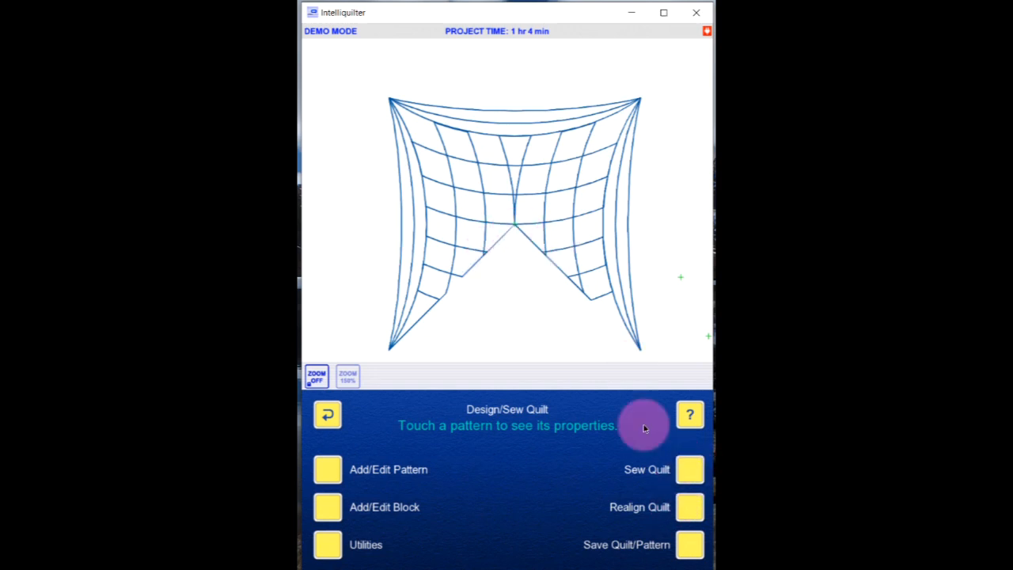
Start sewing the quilt and set the combined crosshatch pattern as the first one in the stitching sequence
left_click(695, 468)
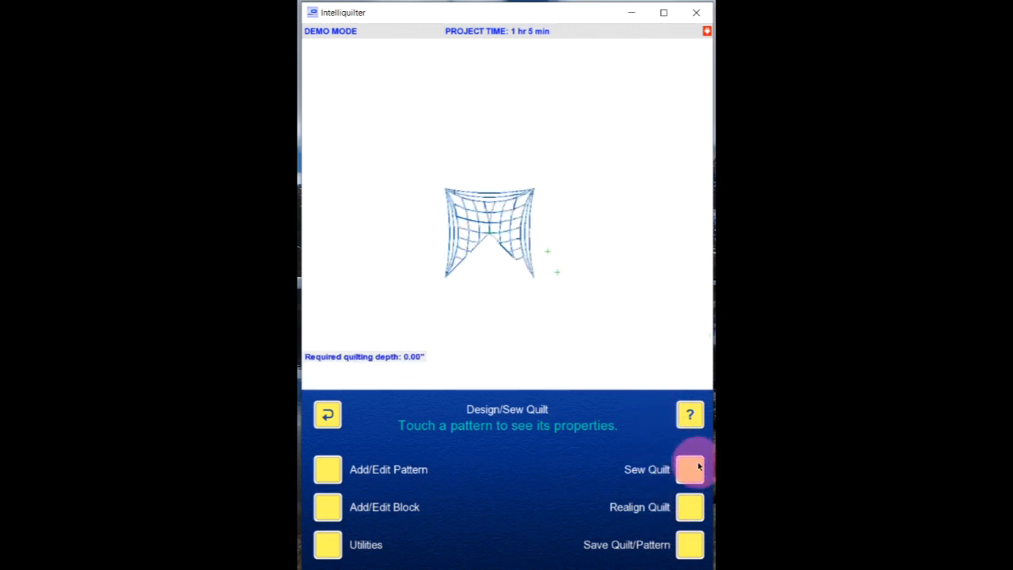
left_click(481, 229)
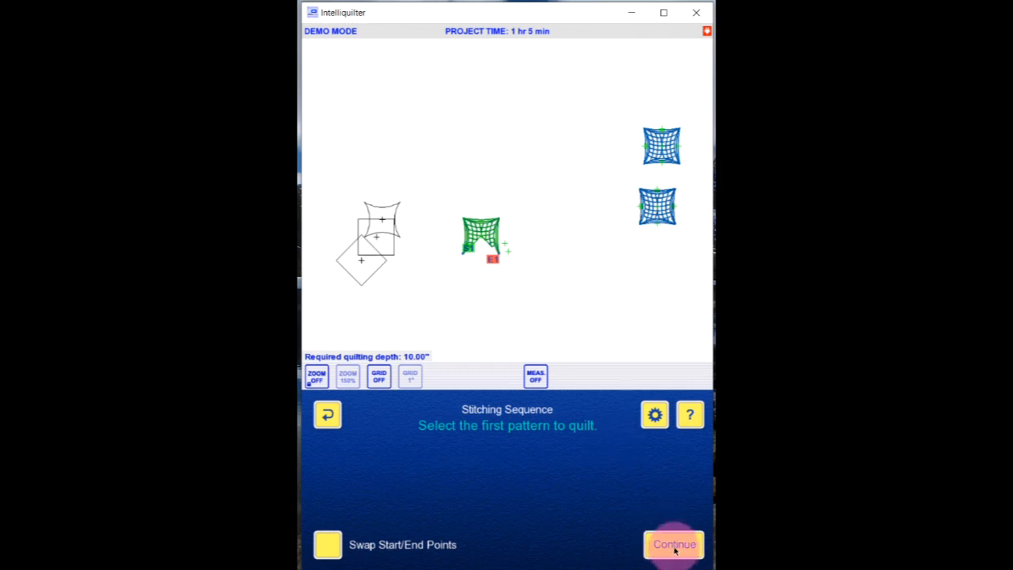
left_click(674, 545)
Preview the stitching sequence, accepting the sequence adjustment with the Continuous transition and Clip mode
left_click(315, 378)
left_click(316, 313)
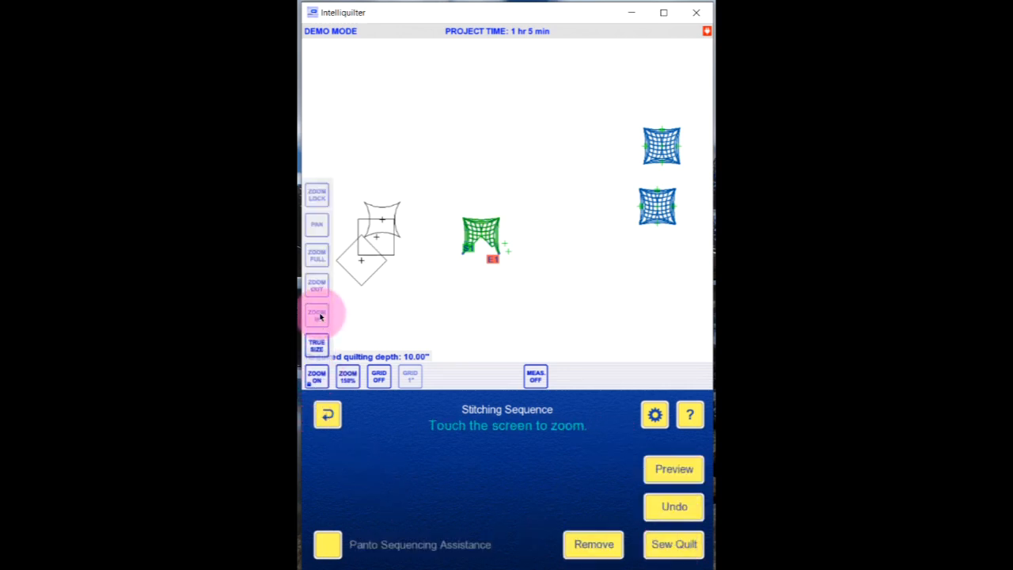
left_click(465, 227)
left_click(538, 237)
left_click(509, 204)
left_click(508, 204)
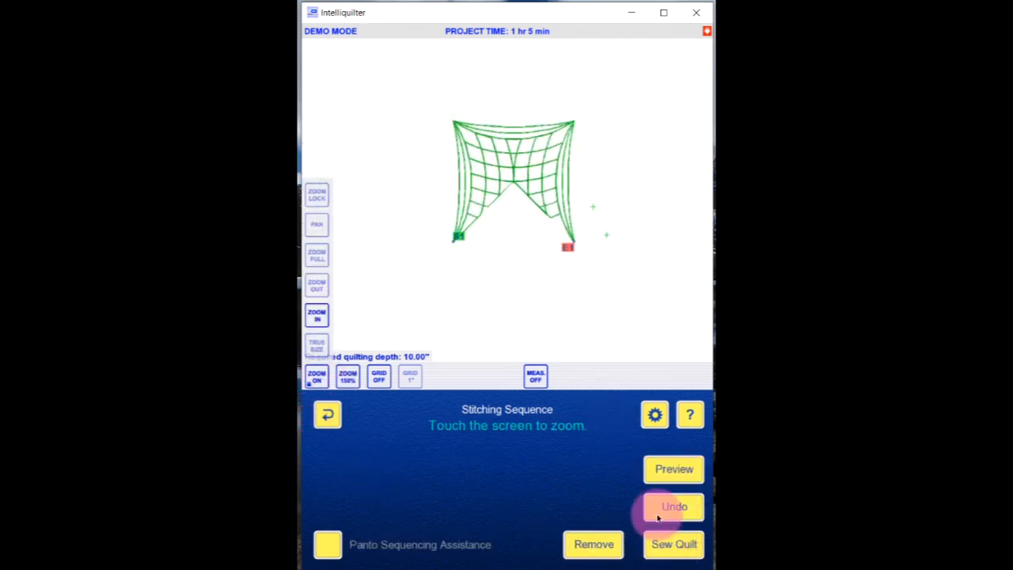
left_click(679, 464)
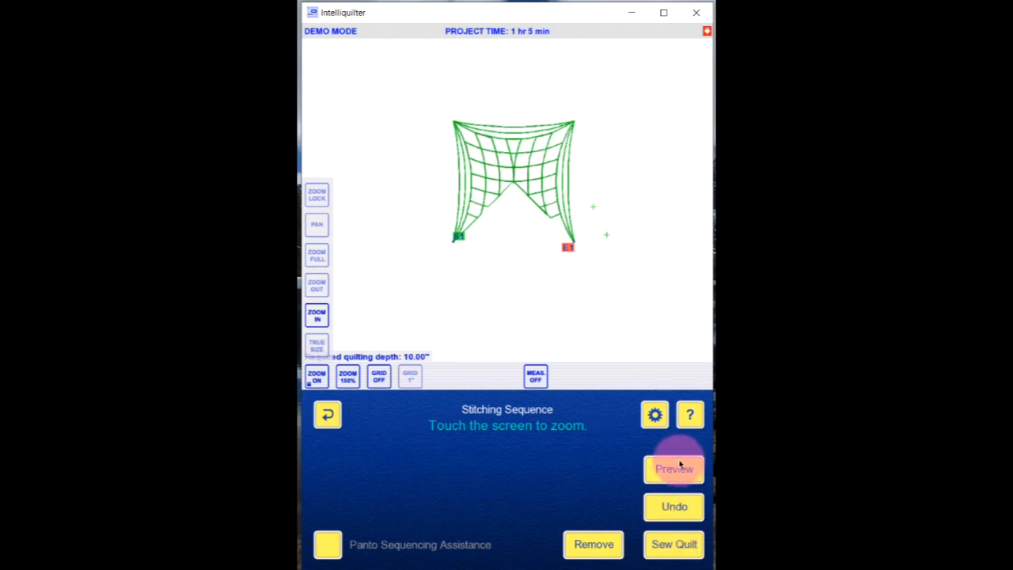
left_click(677, 474)
left_click(495, 485)
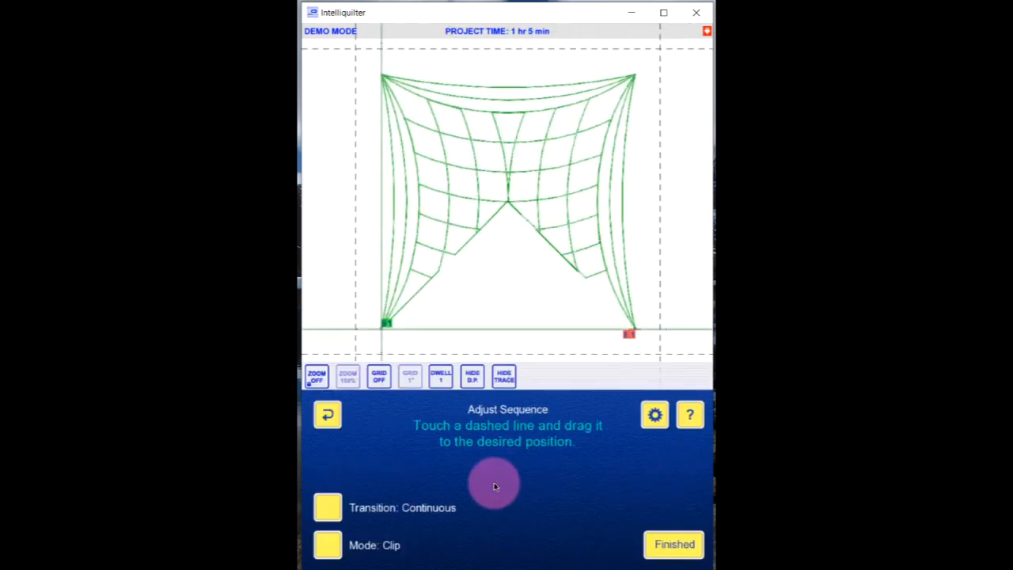
left_click(673, 544)
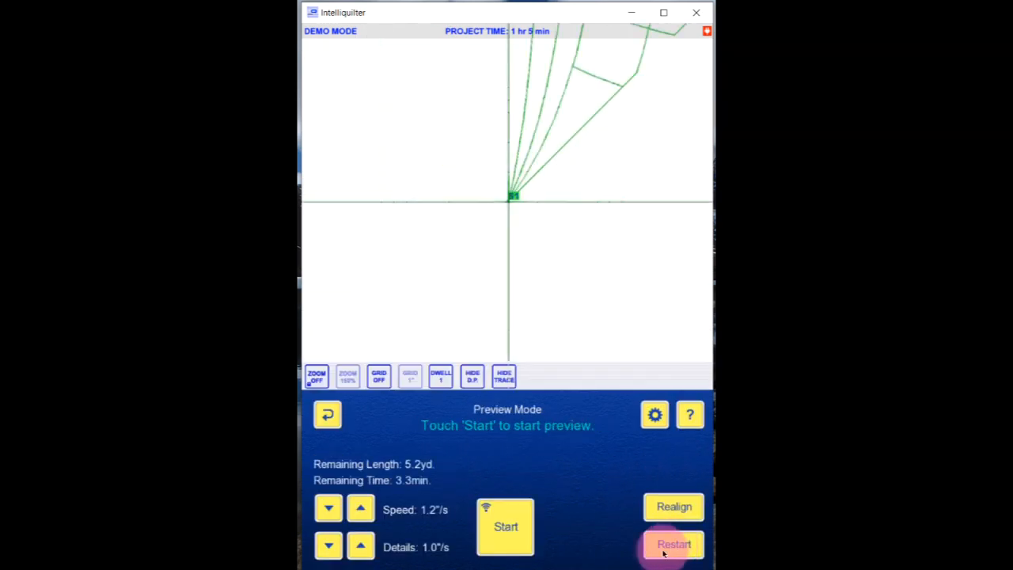
Set the preview speed and the details speed to 3.0"/s each and start the stitching preview
left_click(360, 508)
left_click(360, 508)
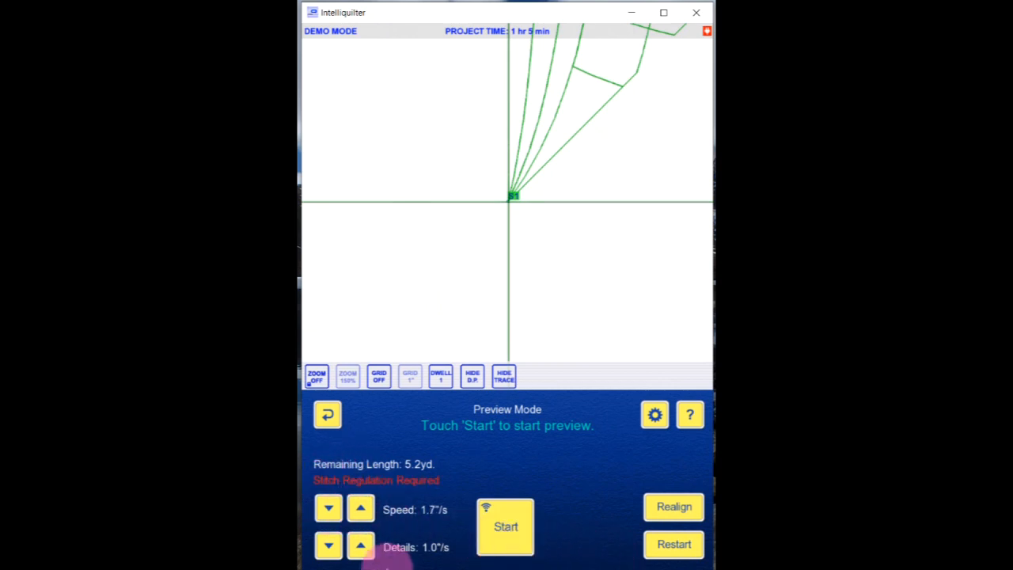
left_click(361, 545)
left_click(366, 509)
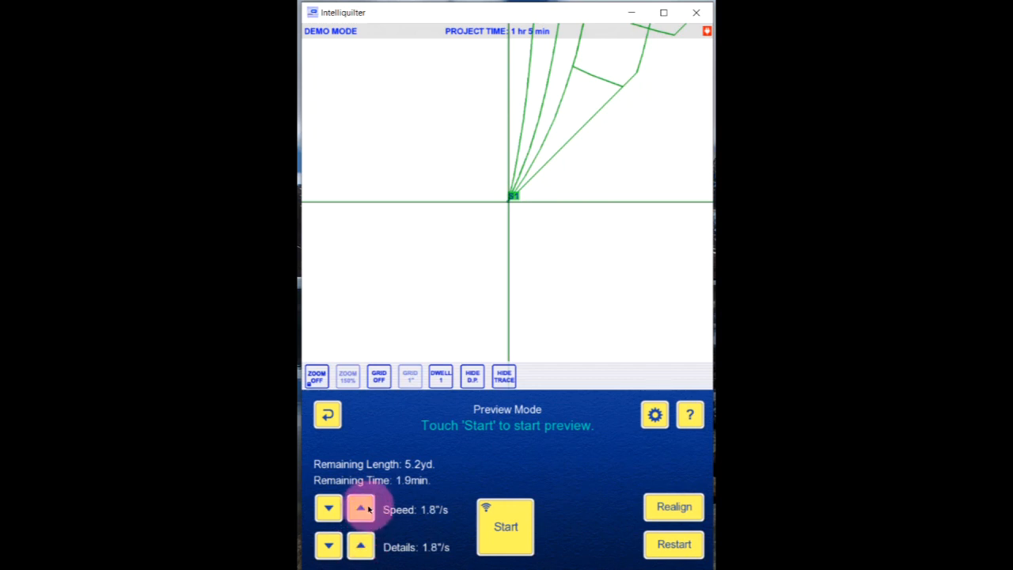
left_click(364, 509)
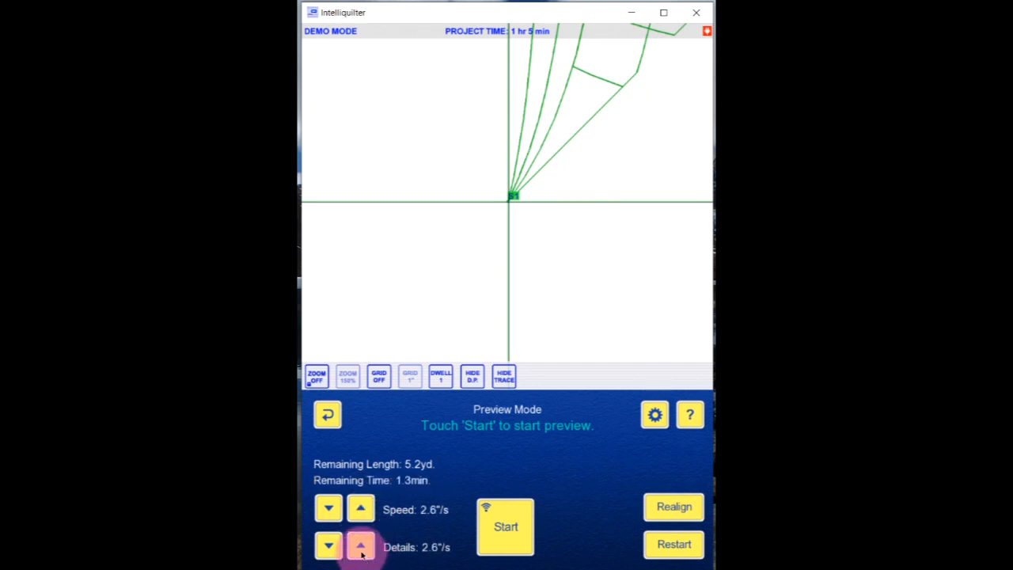
left_click(525, 544)
left_click(370, 510)
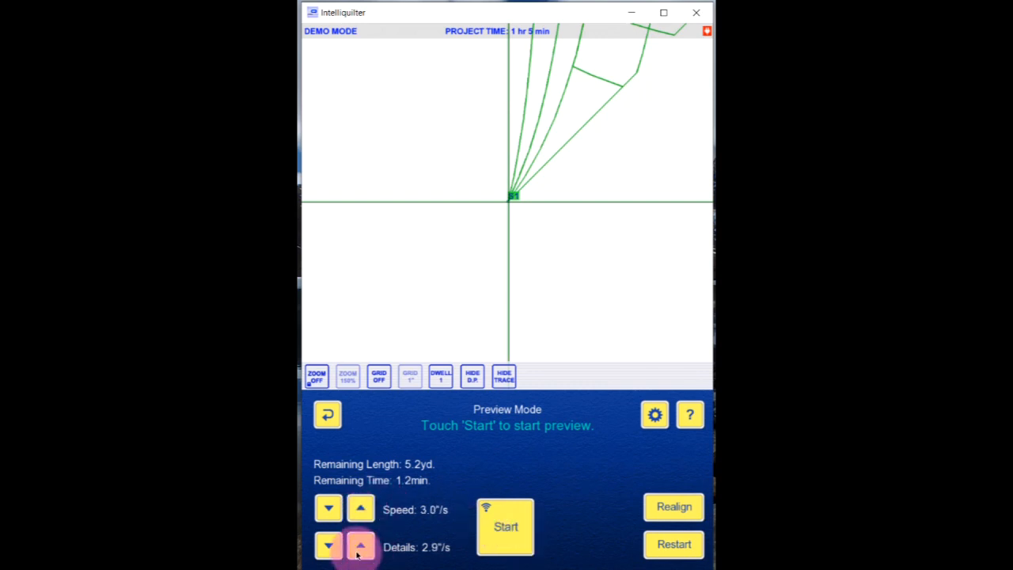
left_click(503, 533)
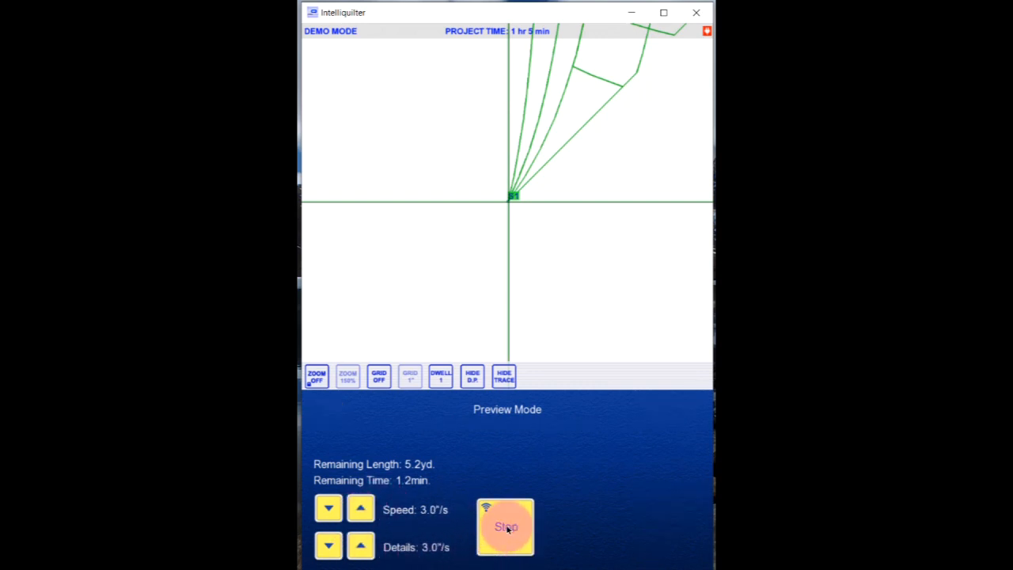